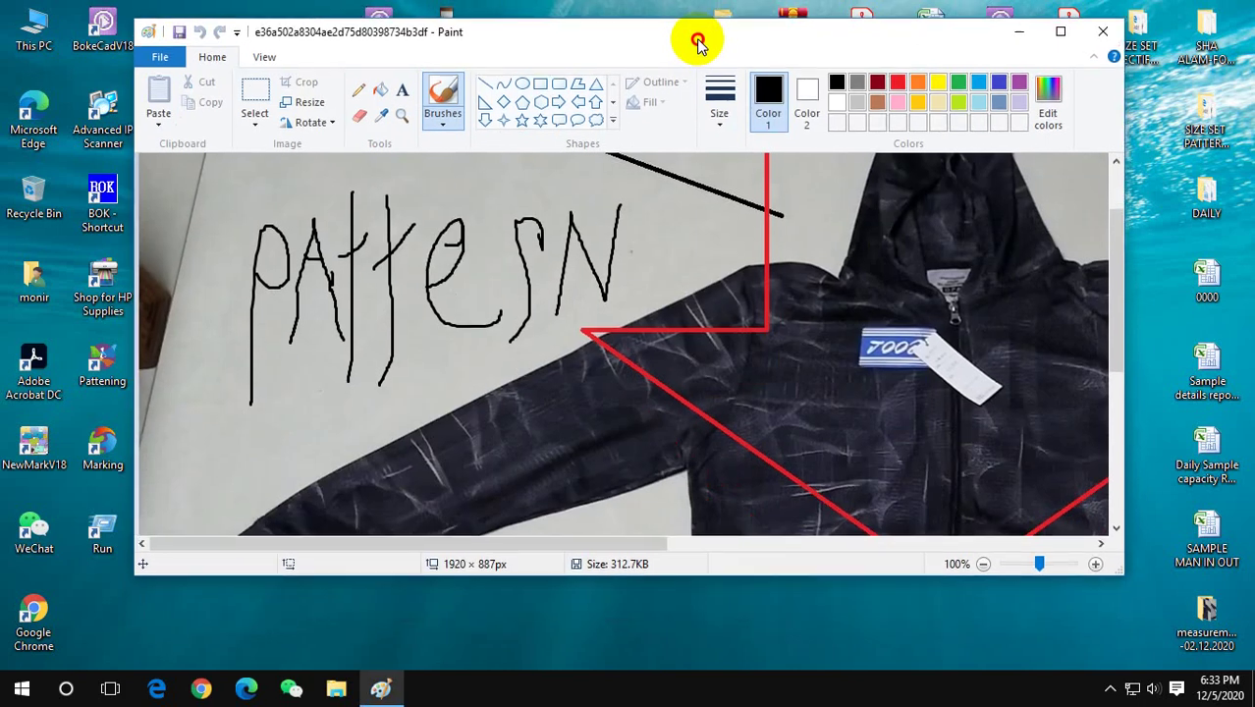
Maximize the hoodie reference photo in Paint and scroll through its annotations.
{"action": "left_click", "coordinate": [1064, 28]}
{"action": "scroll", "coordinate": [771, 286], "scroll_direction": "down", "scroll_amount": 1}
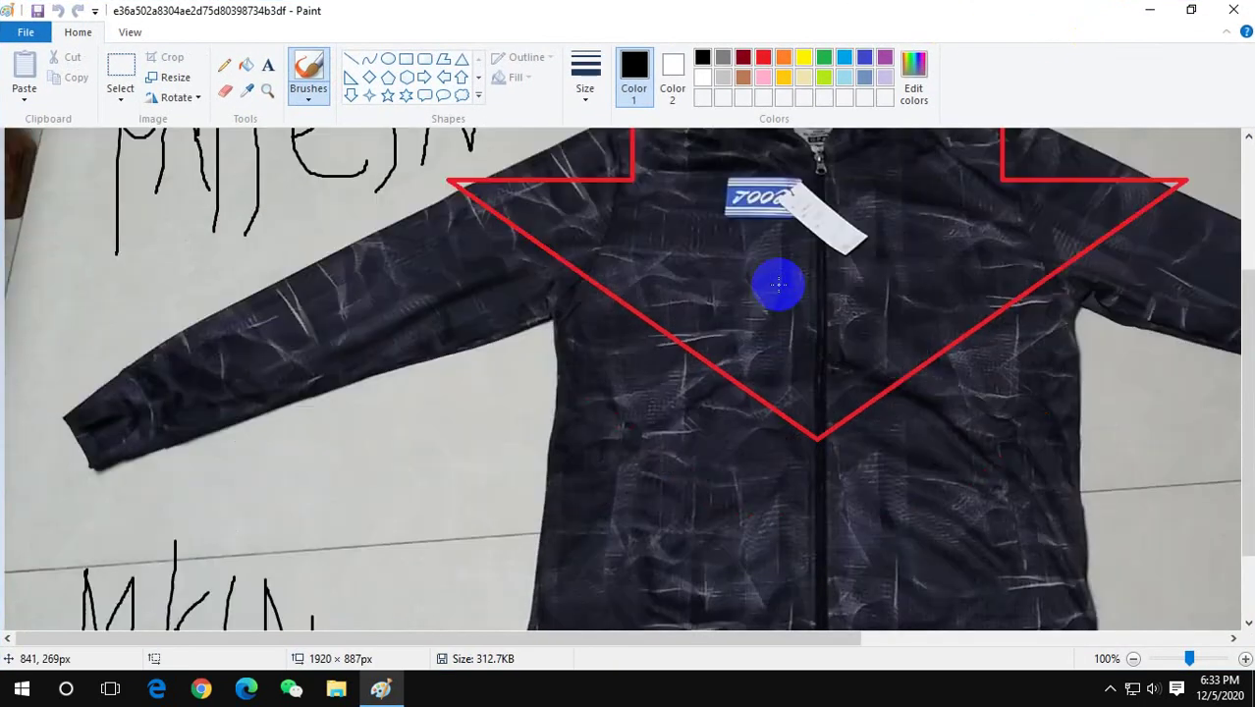
{"action": "scroll", "coordinate": [775, 255], "scroll_direction": "up", "scroll_amount": 1}
{"action": "scroll", "coordinate": [771, 303], "scroll_direction": "up", "scroll_amount": 1}
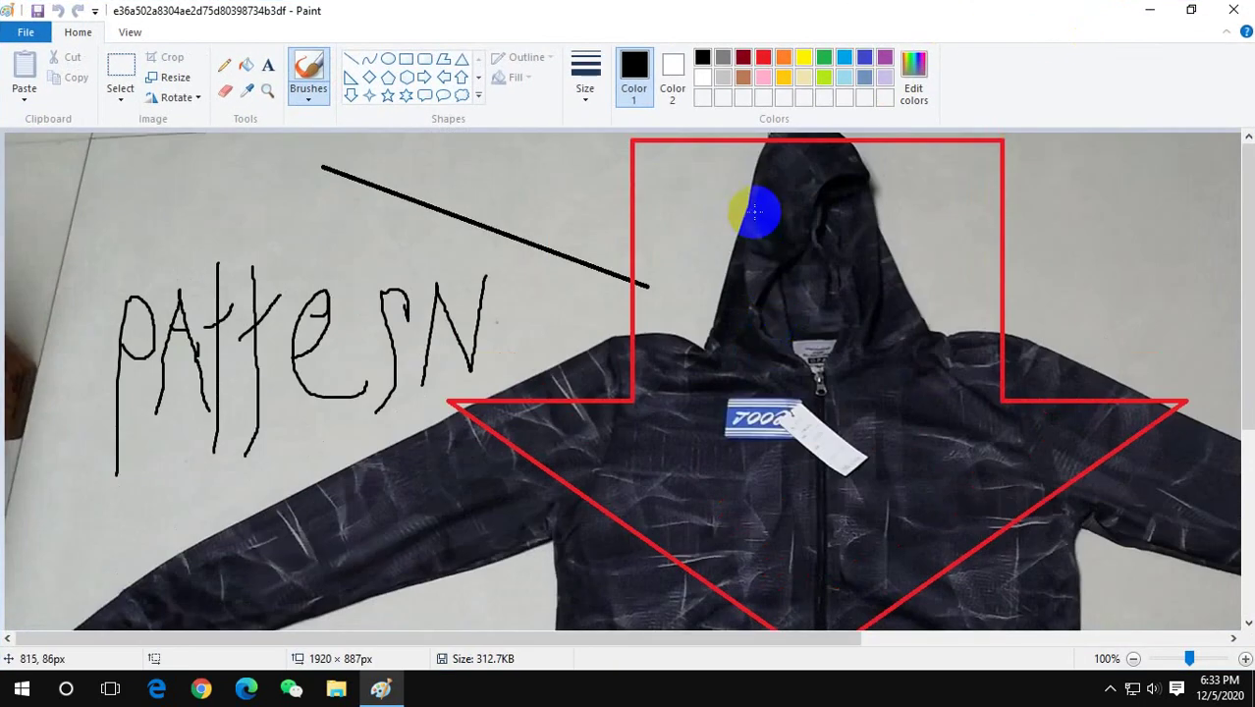
{"action": "scroll", "coordinate": [752, 209], "scroll_direction": "down", "scroll_amount": 3}
{"action": "scroll", "coordinate": [678, 392], "scroll_direction": "up", "scroll_amount": 2}
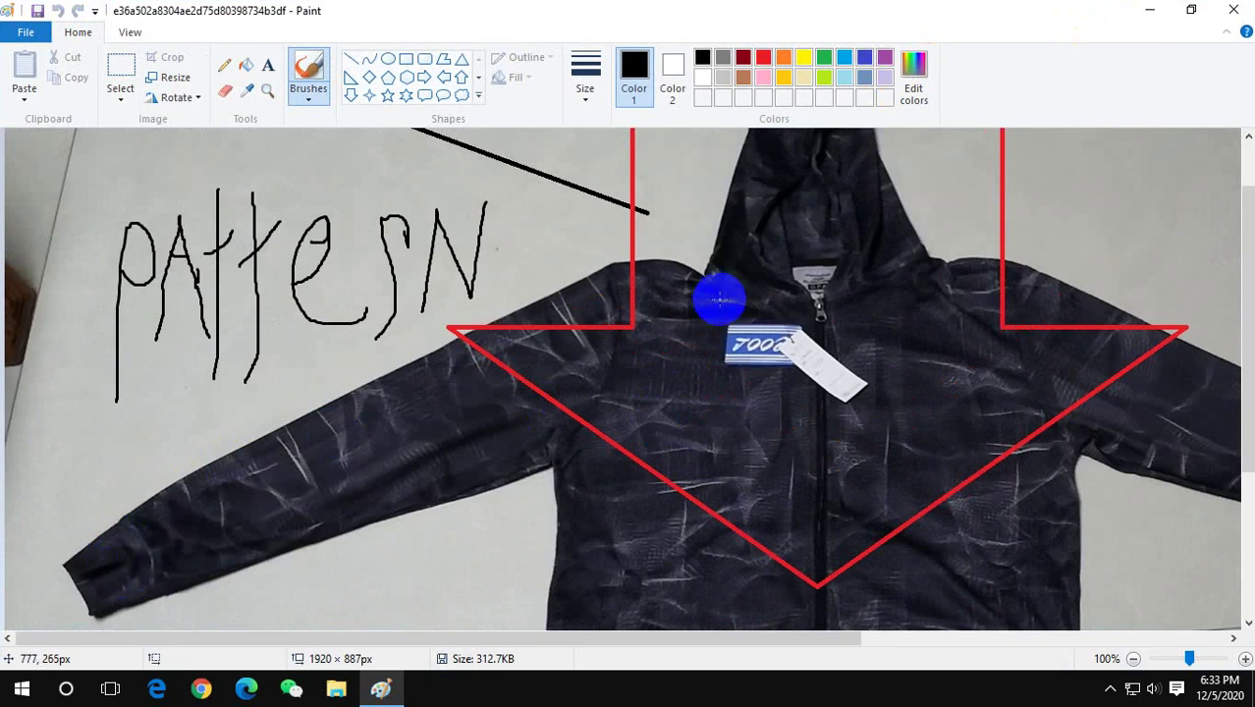
{"action": "scroll", "coordinate": [719, 300], "scroll_direction": "up", "scroll_amount": 1}
{"action": "scroll", "coordinate": [945, 360], "scroll_direction": "down", "scroll_amount": 1}
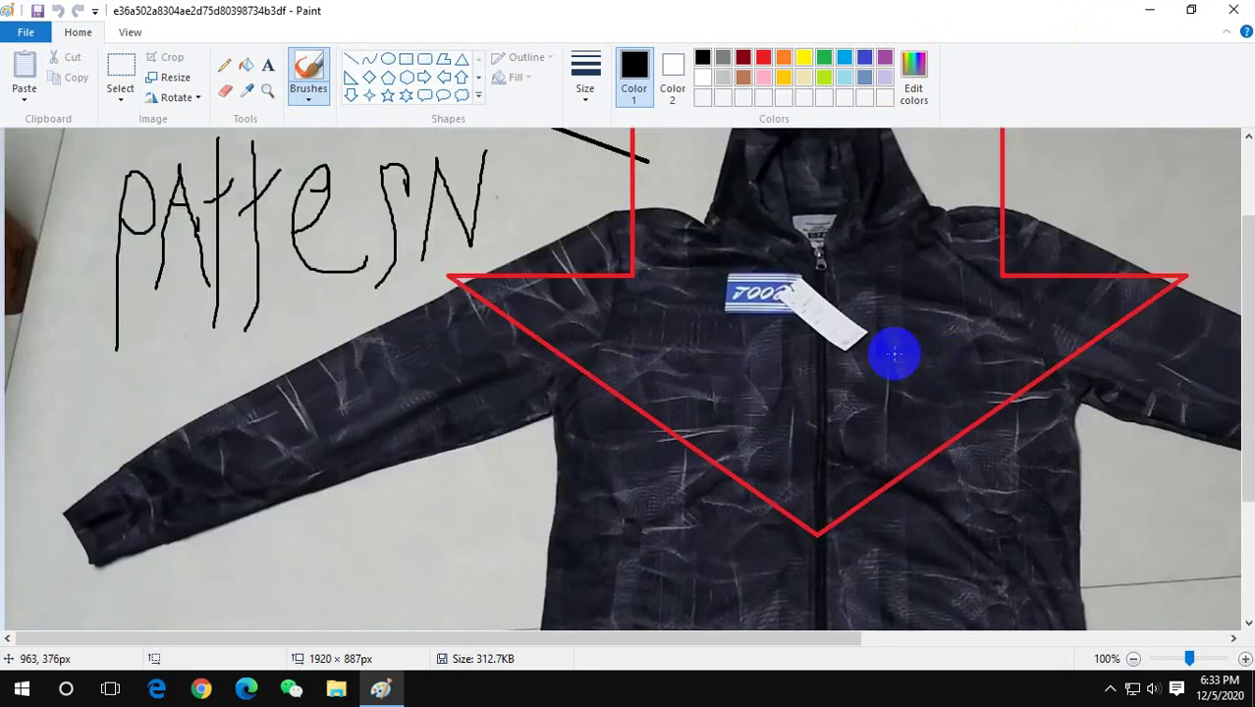
{"action": "scroll", "coordinate": [879, 378], "scroll_direction": "down", "scroll_amount": 2}
{"action": "scroll", "coordinate": [977, 540], "scroll_direction": "up", "scroll_amount": 1}
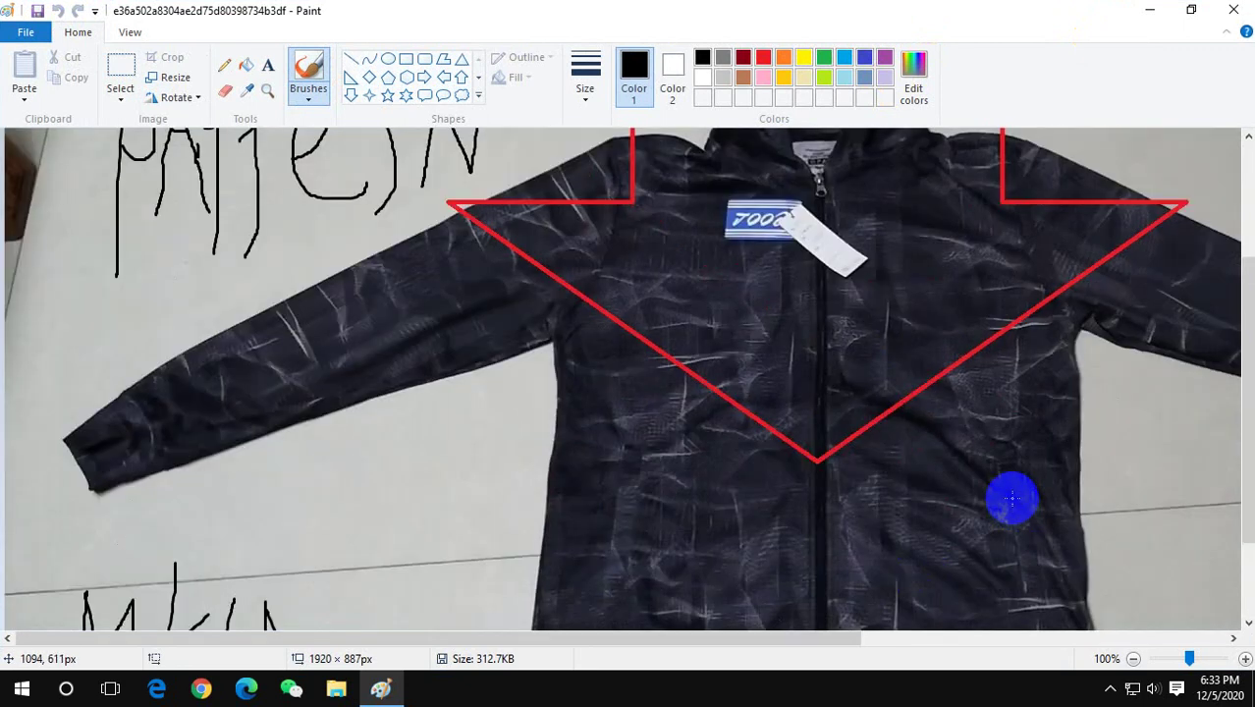
{"action": "scroll", "coordinate": [981, 304], "scroll_direction": "down", "scroll_amount": 2}
{"action": "scroll", "coordinate": [1031, 285], "scroll_direction": "up", "scroll_amount": 2}
{"action": "scroll", "coordinate": [994, 294], "scroll_direction": "up", "scroll_amount": 1}
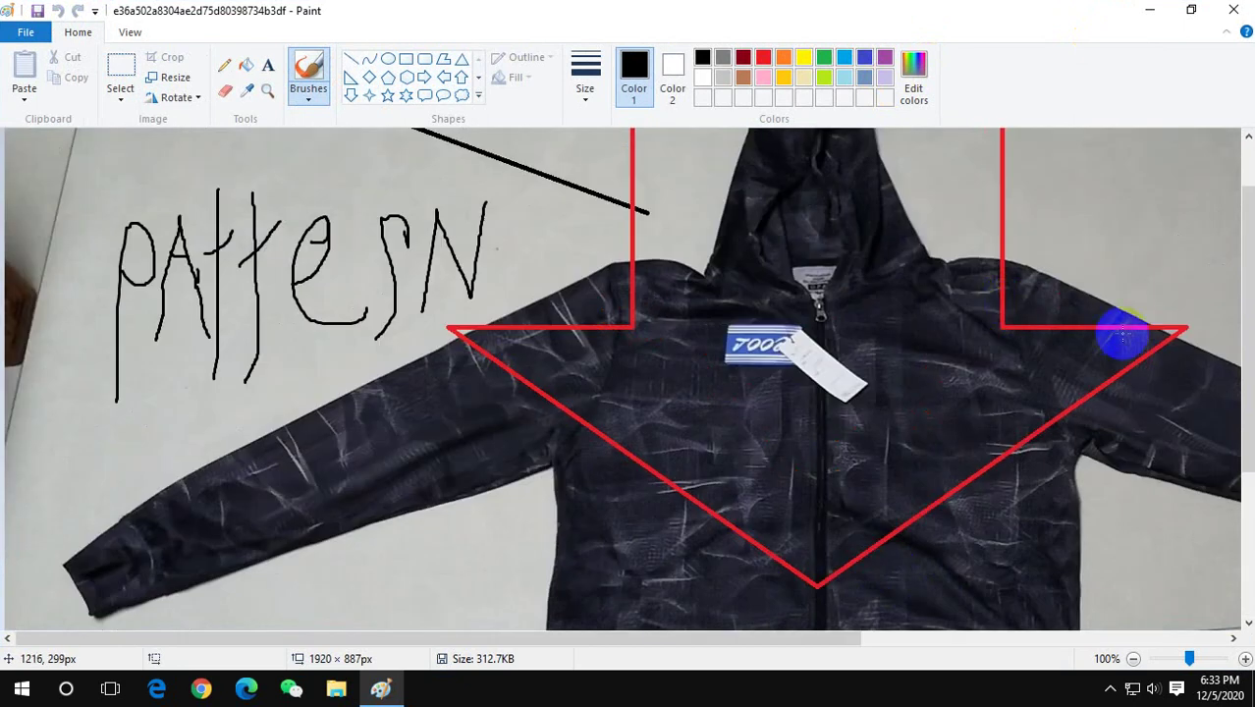
Minimize the hoodie photo and open the handwritten measurement notes photo full screen.
{"action": "left_click", "coordinate": [1150, 10]}
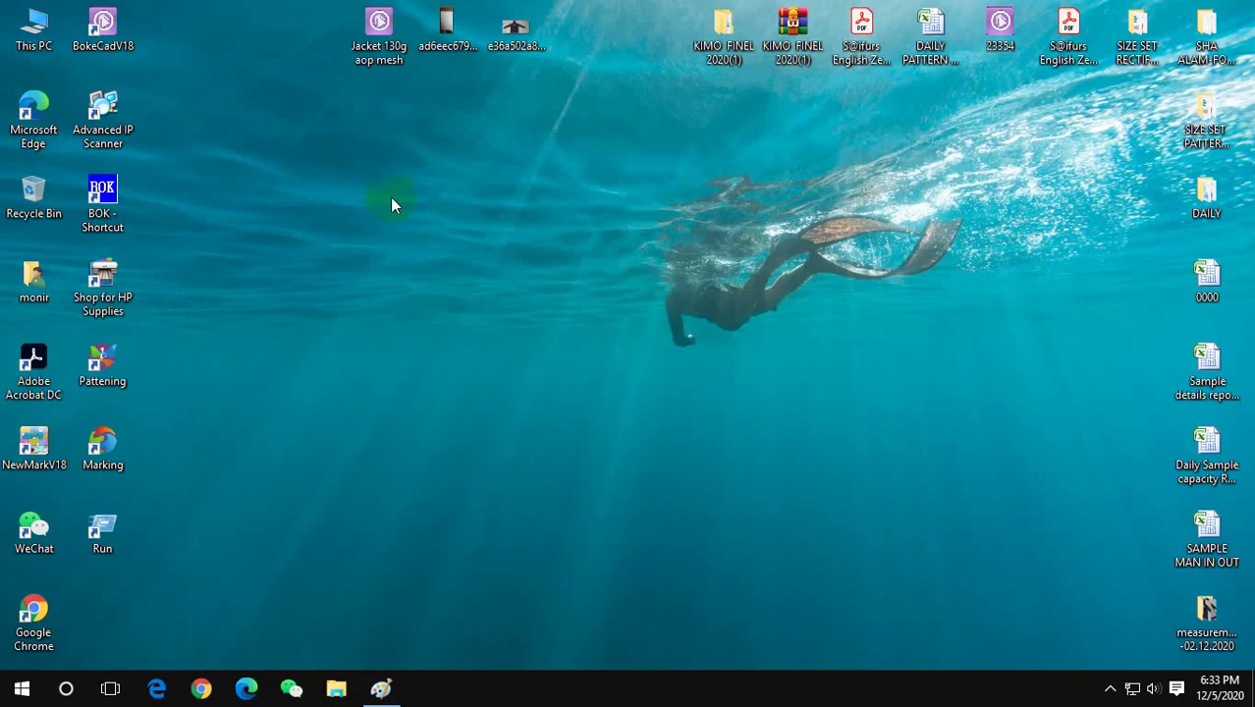
{"action": "double_click", "coordinate": [446, 30]}
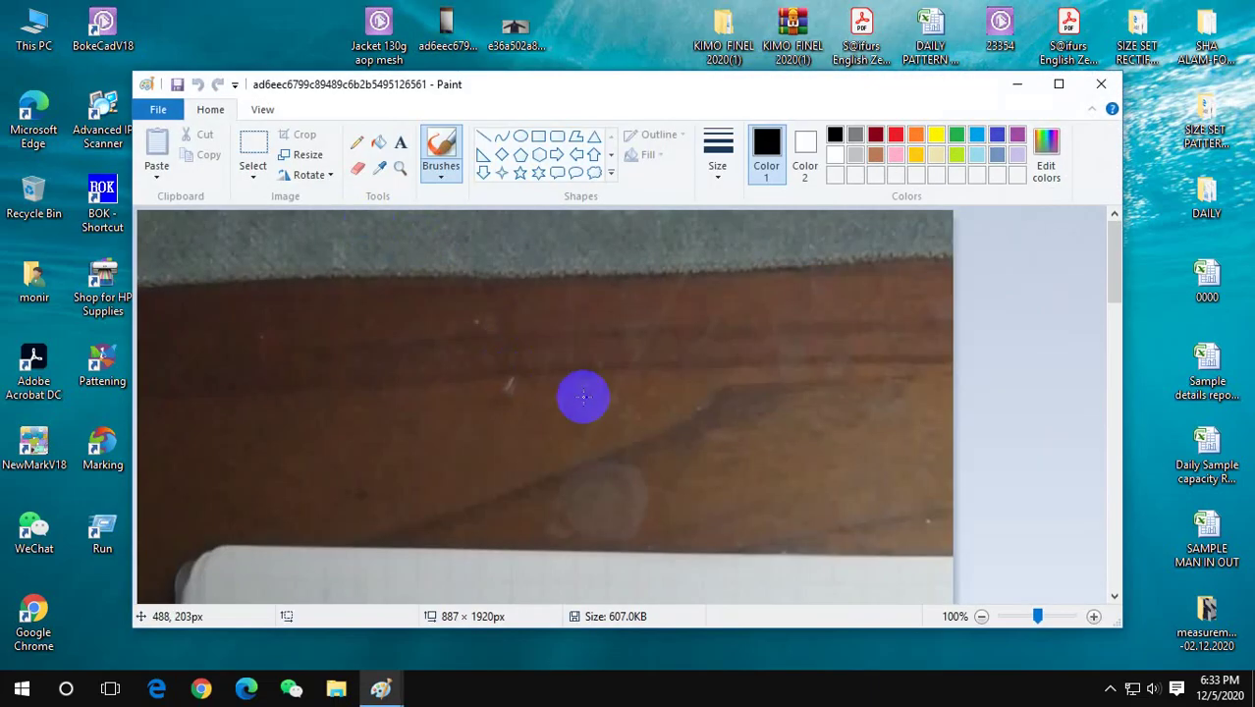
{"action": "scroll", "coordinate": [582, 397], "scroll_direction": "down", "scroll_amount": 3}
{"action": "scroll", "coordinate": [588, 397], "scroll_direction": "down", "scroll_amount": 2}
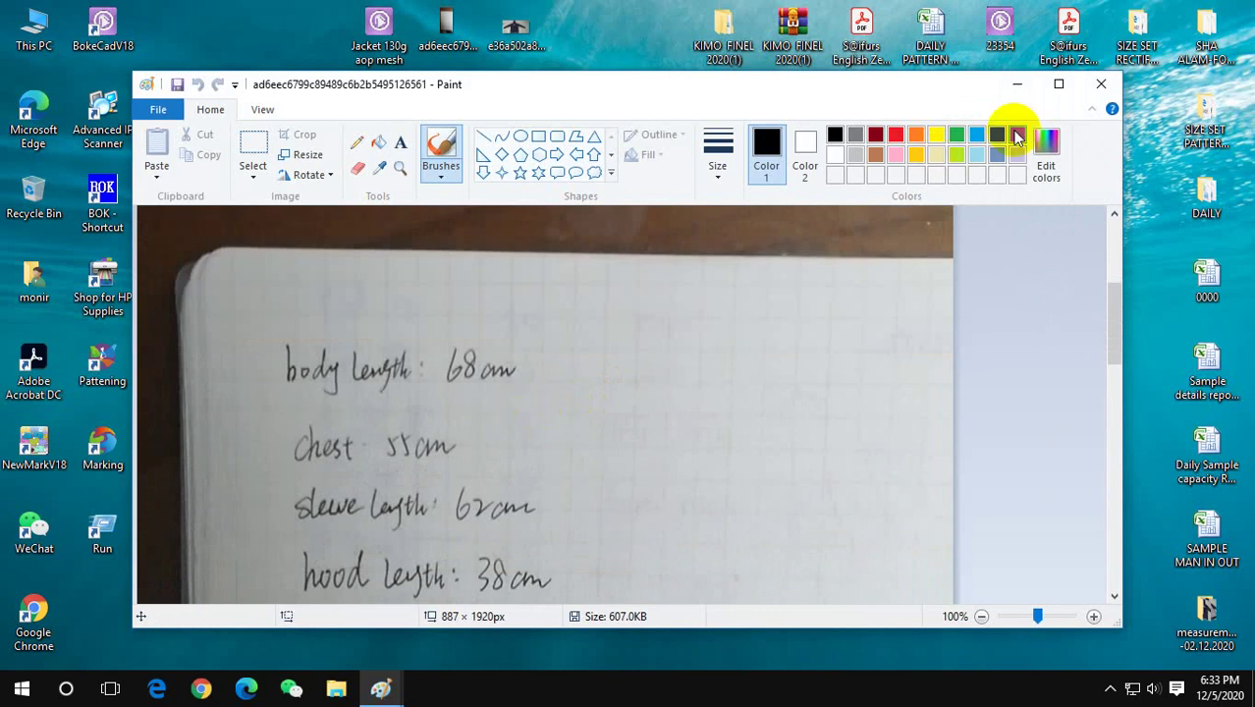
{"action": "left_click", "coordinate": [1057, 84]}
{"action": "scroll", "coordinate": [594, 282], "scroll_direction": "down", "scroll_amount": 2}
{"action": "scroll", "coordinate": [593, 285], "scroll_direction": "up", "scroll_amount": 1}
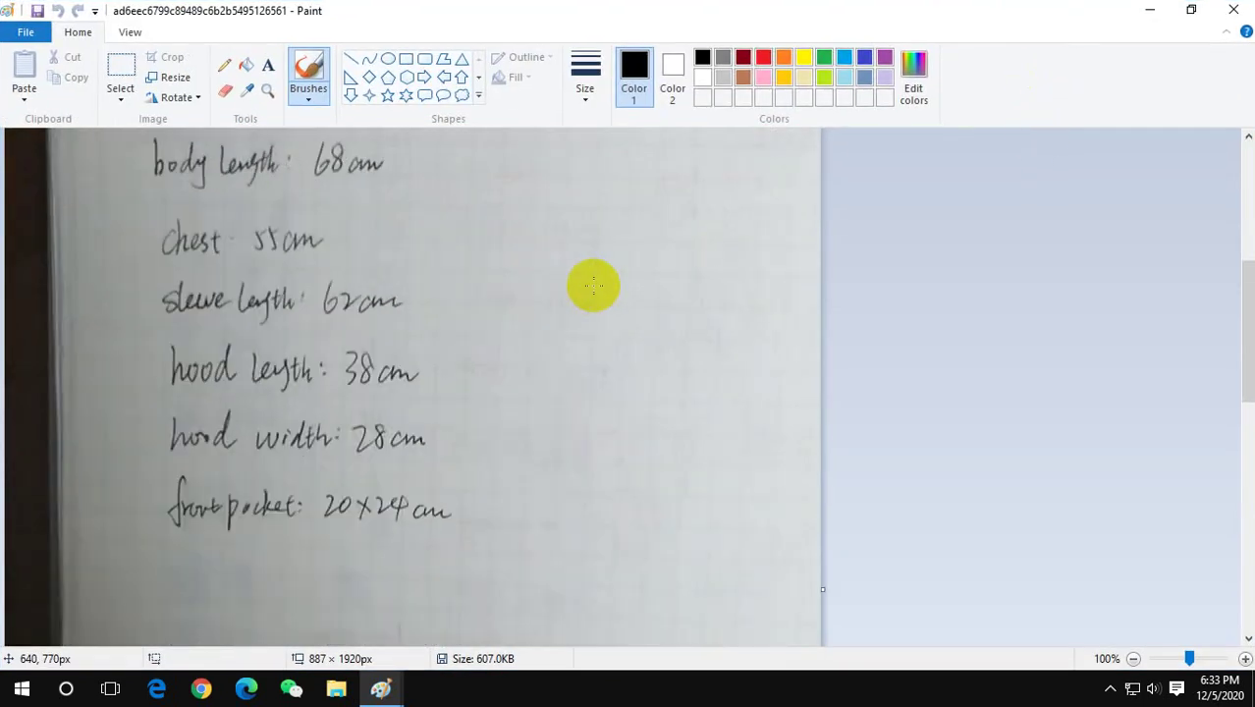
{"action": "scroll", "coordinate": [618, 260], "scroll_direction": "up", "scroll_amount": 1}
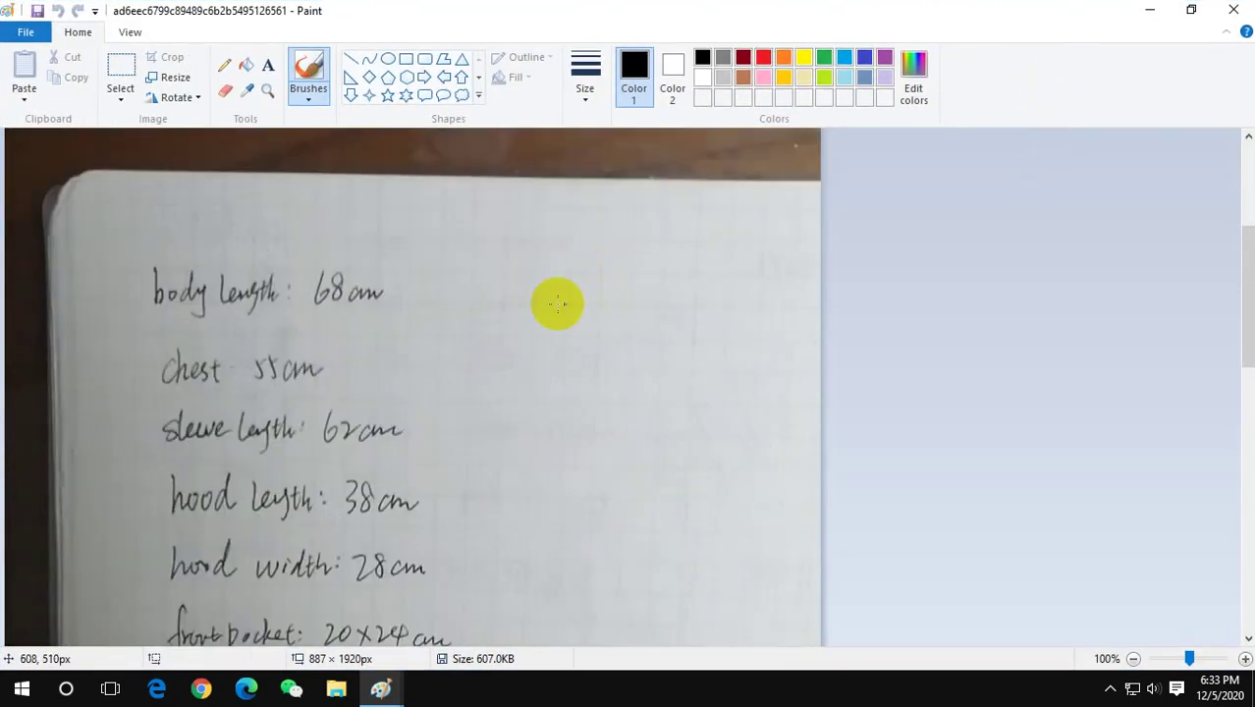
Write red numbers 1 to 6 beside the measurements, undoing one bad stroke.
{"action": "left_click", "coordinate": [764, 57]}
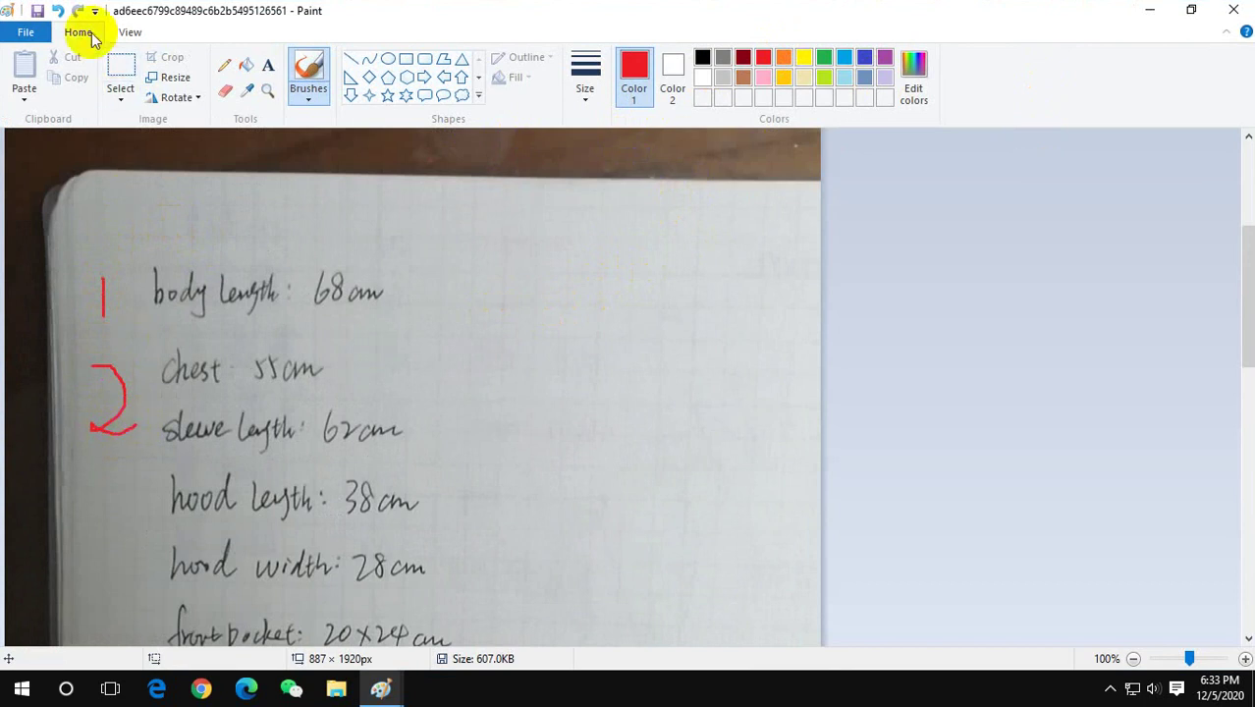
{"action": "left_click", "coordinate": [58, 9]}
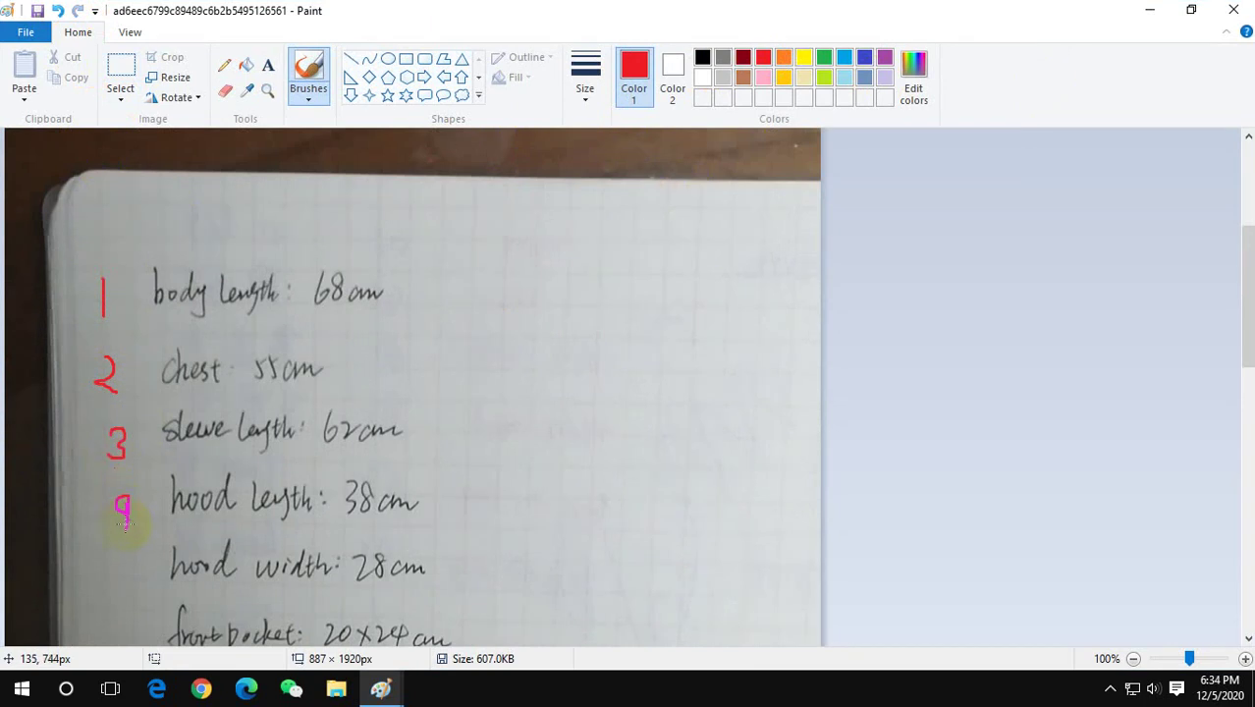
{"action": "scroll", "coordinate": [141, 471], "scroll_direction": "down", "scroll_amount": 3}
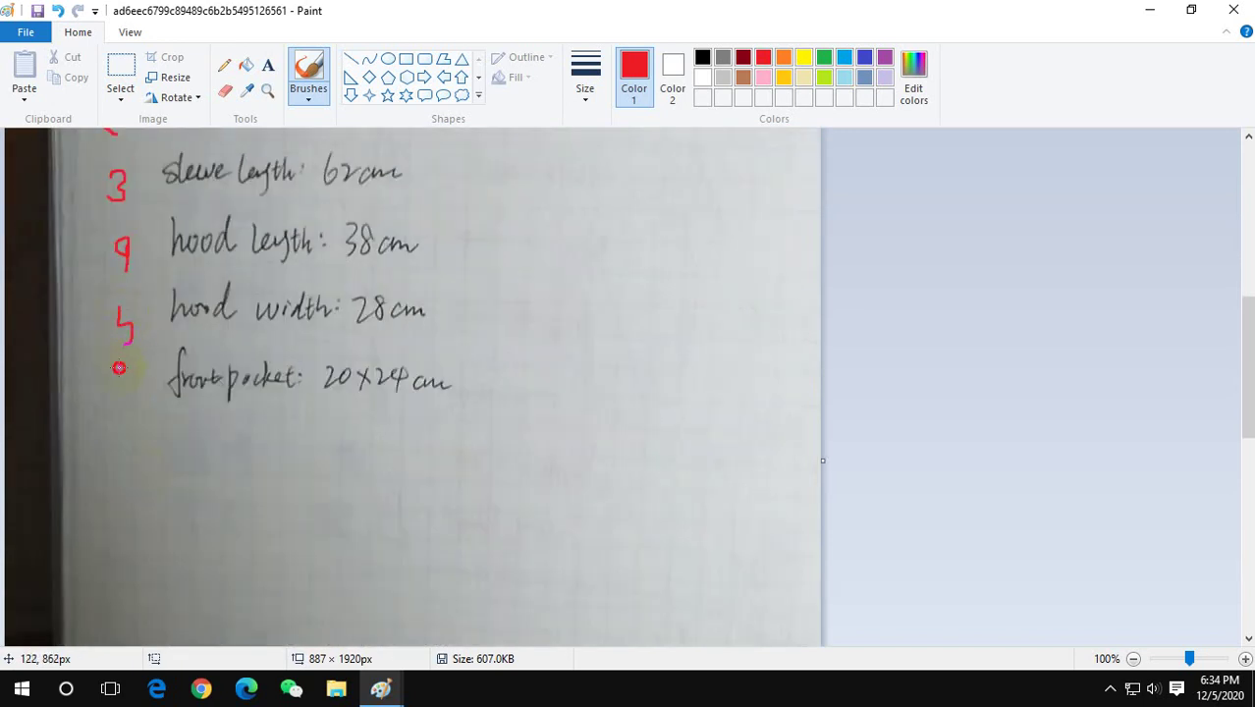
{"action": "scroll", "coordinate": [177, 425], "scroll_direction": "up", "scroll_amount": 2}
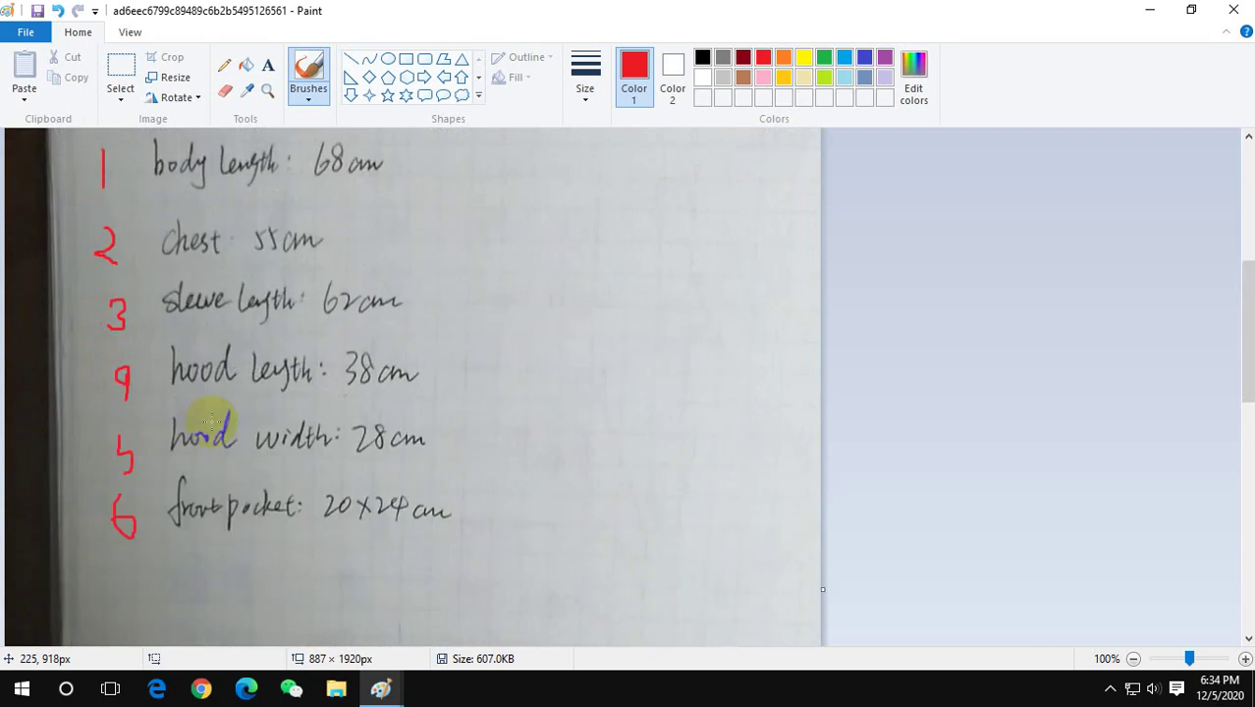
{"action": "scroll", "coordinate": [272, 364], "scroll_direction": "up", "scroll_amount": 2}
{"action": "scroll", "coordinate": [238, 323], "scroll_direction": "down", "scroll_amount": 2}
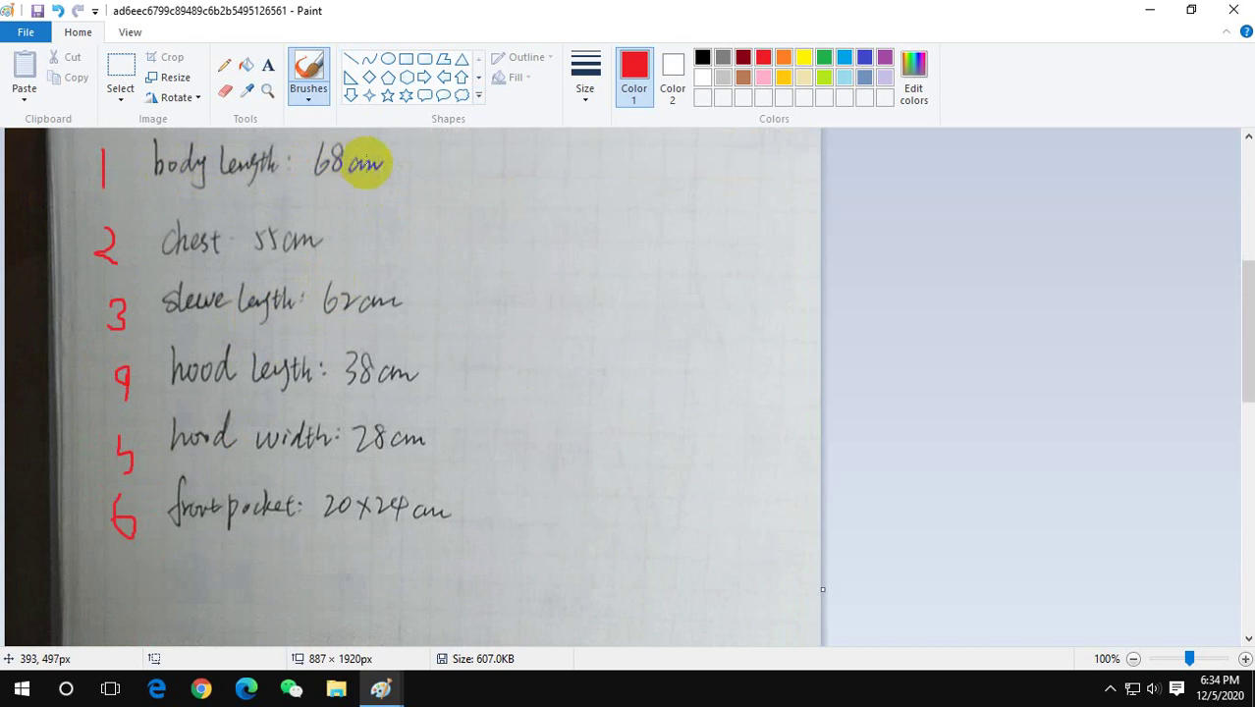
Tick all six measurements in red, from the 68 cm body length to the 20x24 cm pocket.
{"action": "mouse_move", "coordinate": [350, 180]}
{"action": "left_mouse_down"}
{"action": "mouse_move", "coordinate": [401, 190]}
{"action": "mouse_move", "coordinate": [439, 157]}
{"action": "left_mouse_up"}
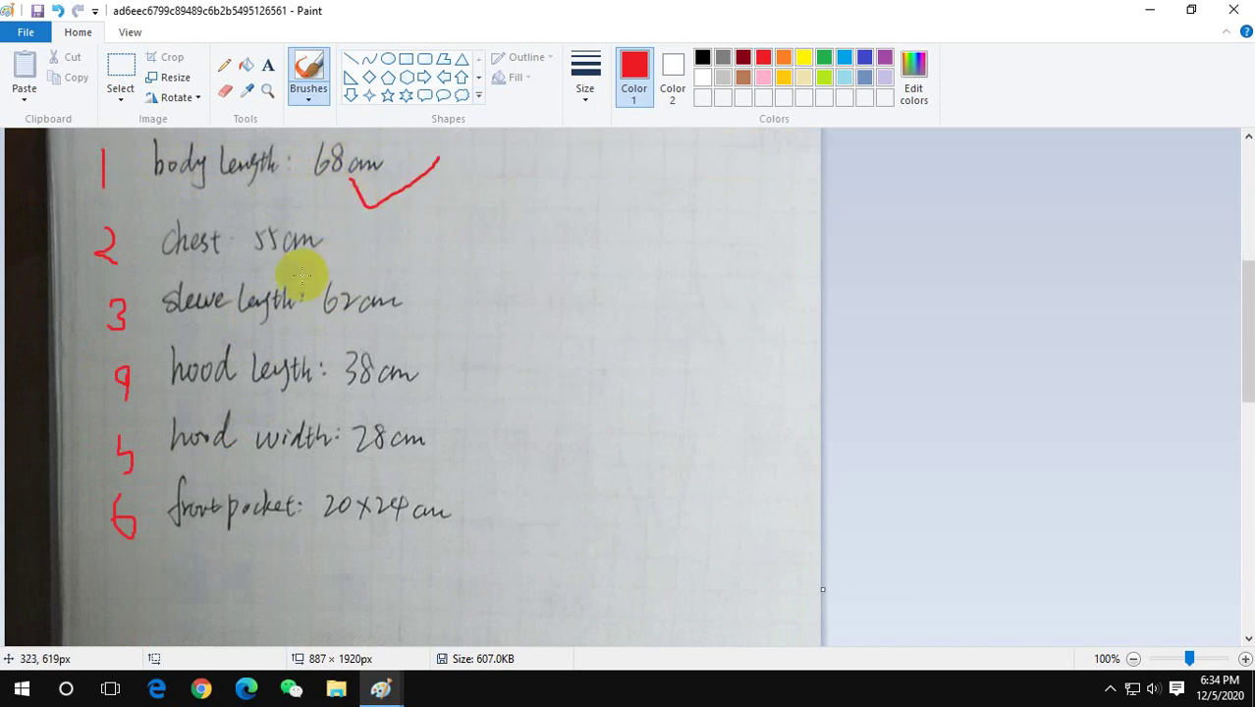
{"action": "left_click_drag", "start_coordinate": [341, 244], "coordinate": [427, 211]}
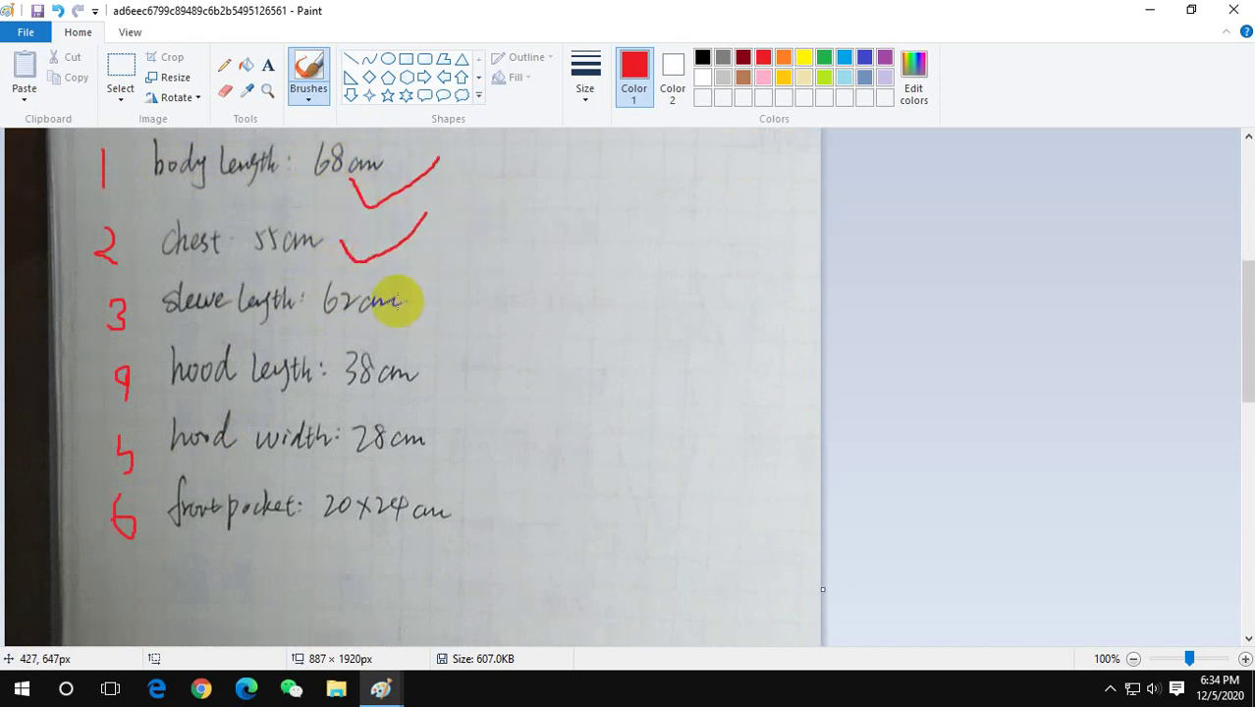
{"action": "left_click_drag", "start_coordinate": [397, 301], "coordinate": [445, 267]}
{"action": "mouse_move", "coordinate": [396, 371]}
{"action": "left_mouse_down"}
{"action": "mouse_move", "coordinate": [467, 335]}
{"action": "mouse_move", "coordinate": [478, 316]}
{"action": "left_mouse_up"}
{"action": "left_click_drag", "start_coordinate": [423, 437], "coordinate": [478, 391]}
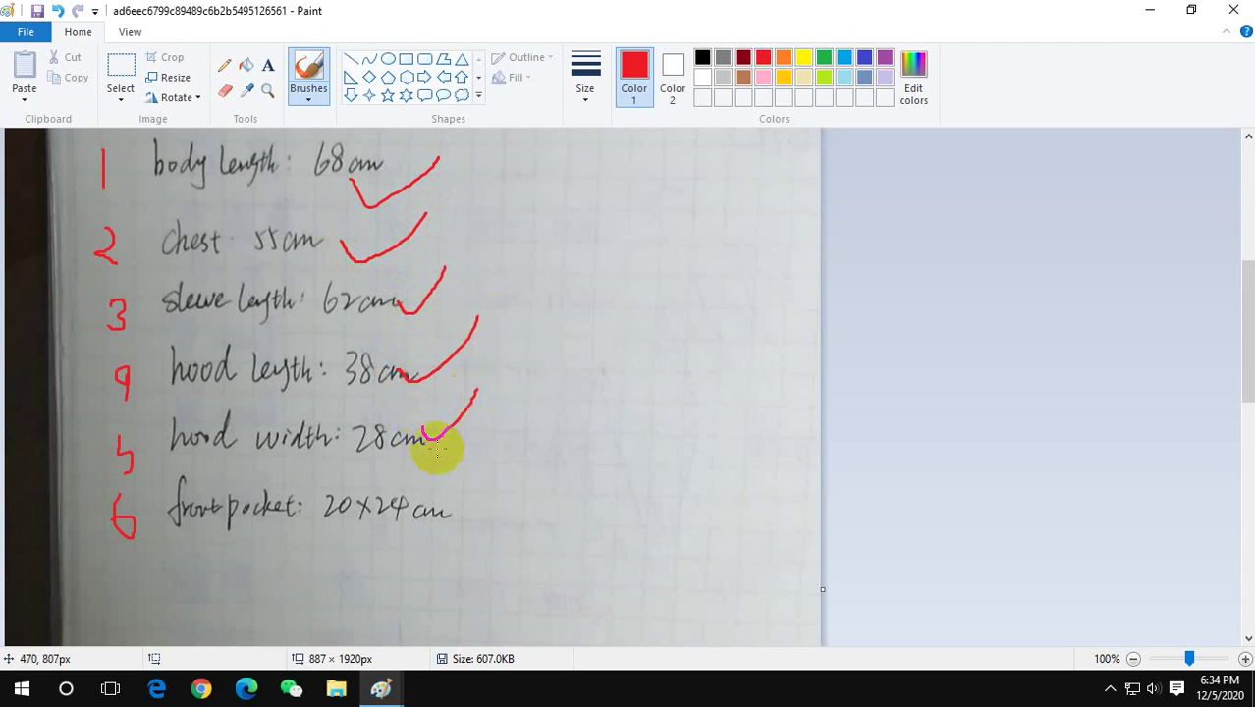
{"action": "mouse_move", "coordinate": [434, 500]}
{"action": "left_mouse_down"}
{"action": "mouse_move", "coordinate": [472, 510]}
{"action": "mouse_move", "coordinate": [509, 455]}
{"action": "left_mouse_up"}
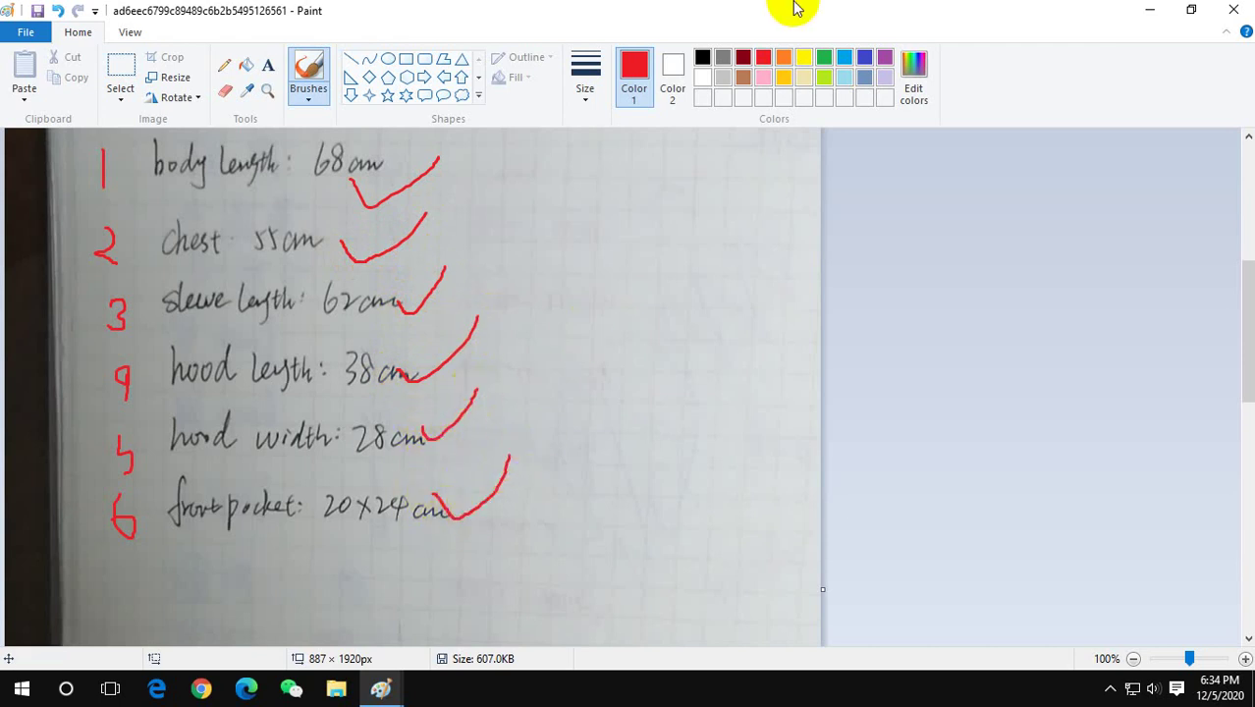
Restore, re-maximize, then minimize the notes window to the taskbar.
{"action": "left_click", "coordinate": [1191, 12]}
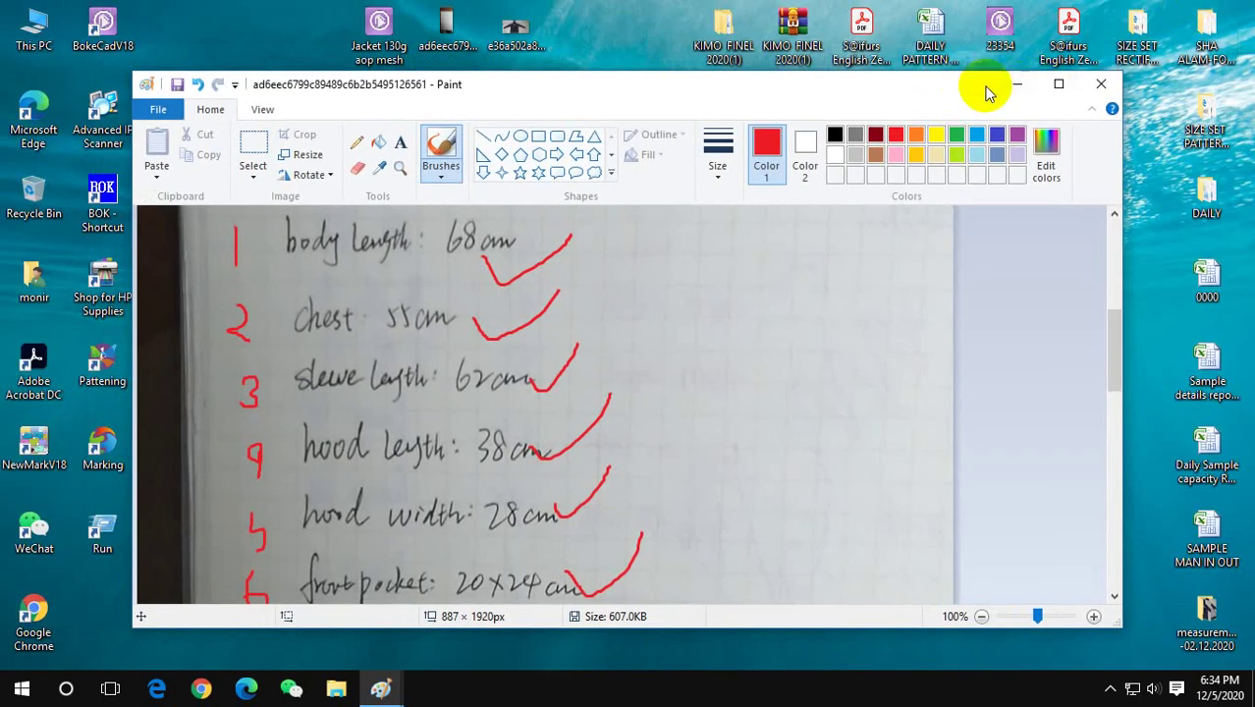
{"action": "left_click", "coordinate": [1057, 84]}
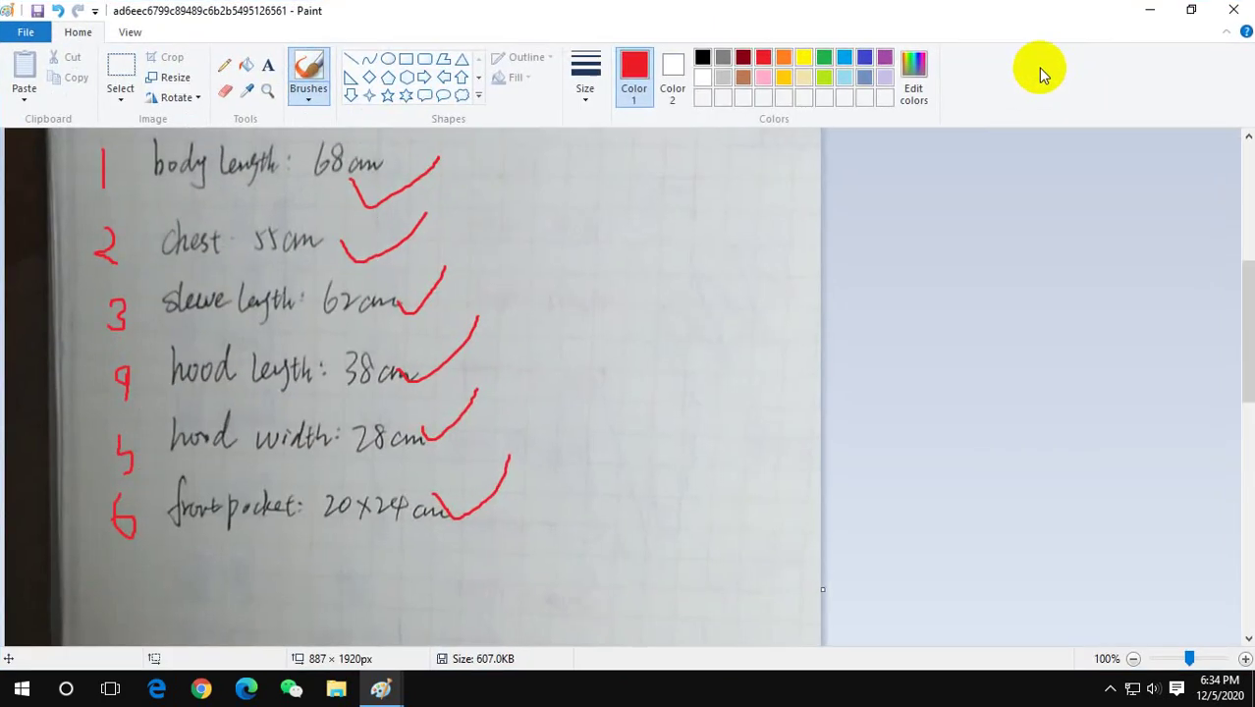
{"action": "left_click", "coordinate": [1143, 12]}
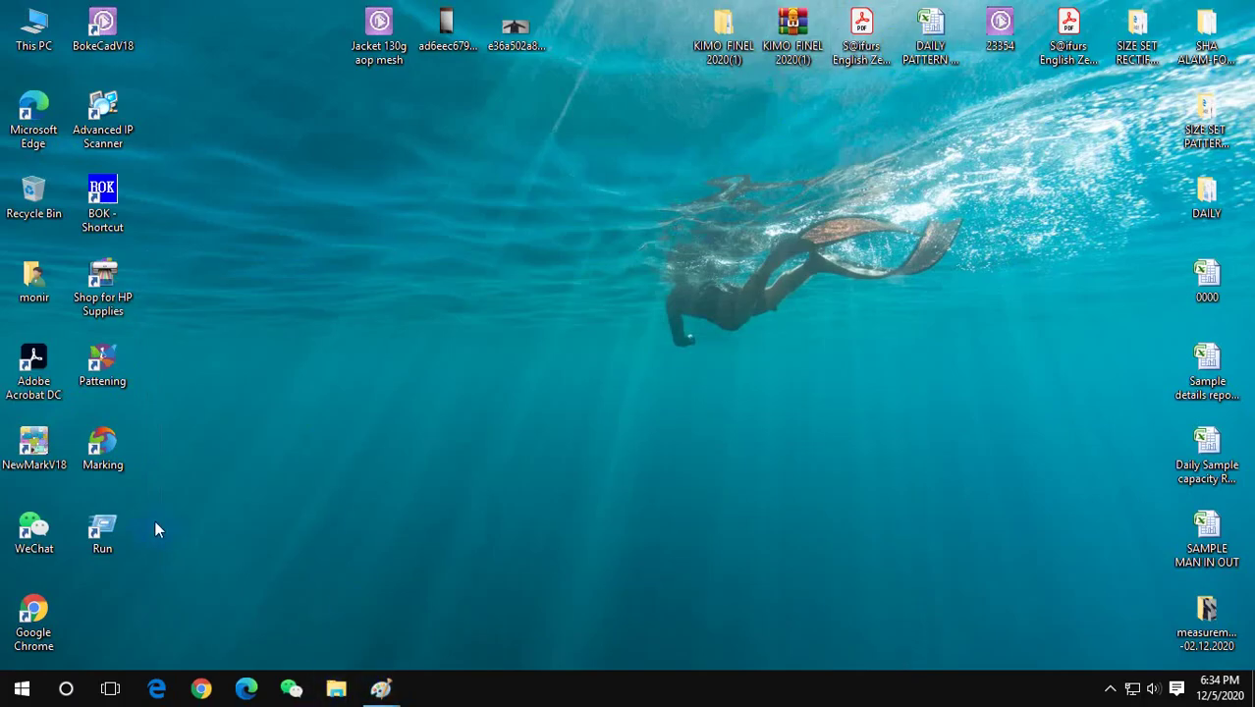
Launch Pattening as administrator, log in, and start a new jacket style in sizes S to XXL.
{"action": "right_click", "coordinate": [111, 371]}
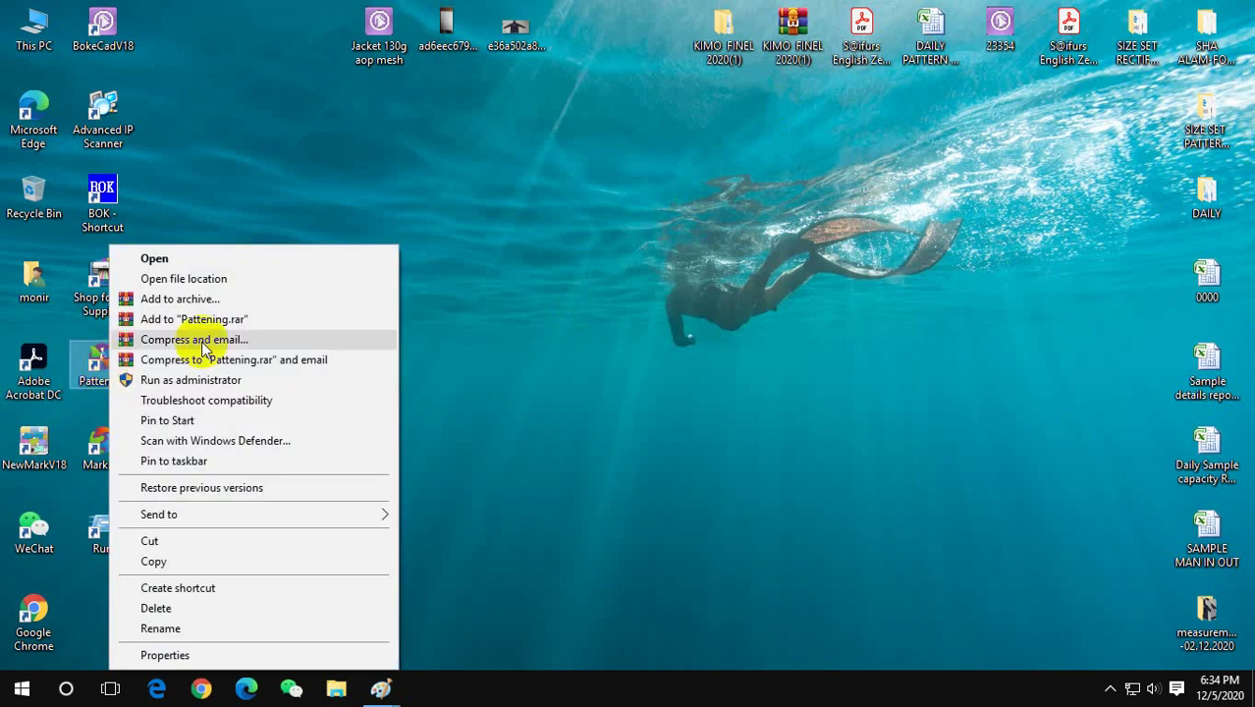
{"action": "left_click", "coordinate": [192, 382]}
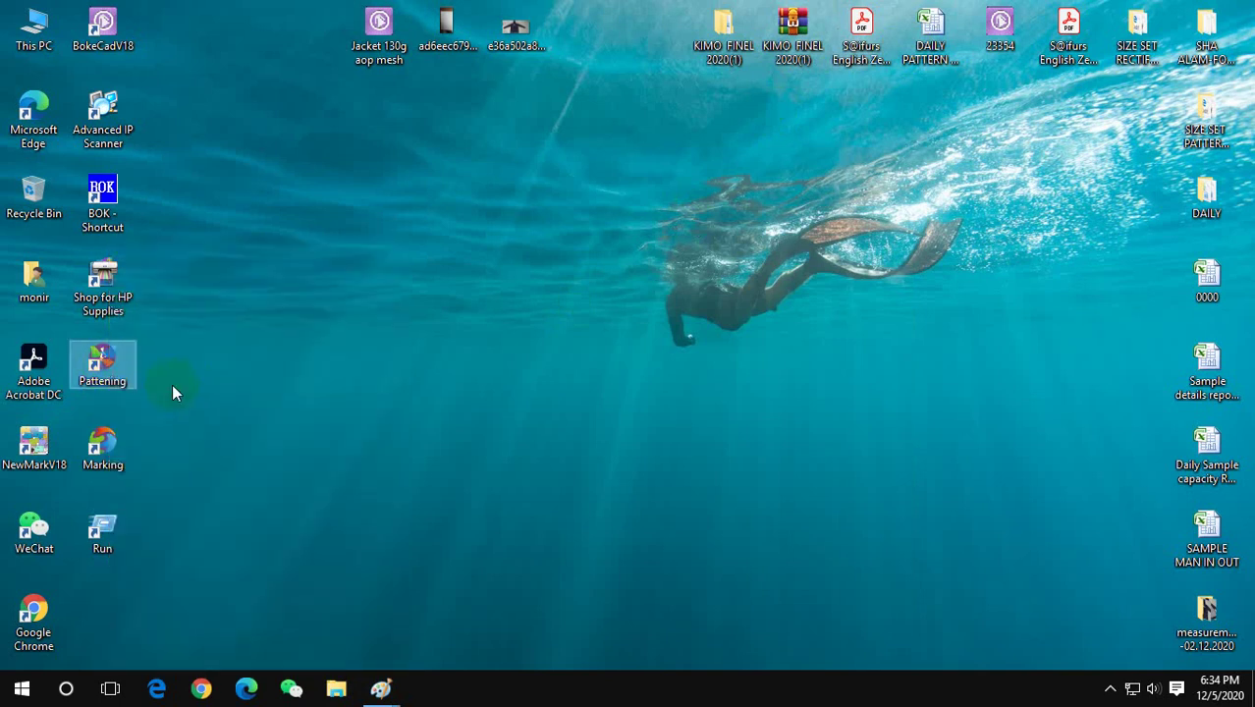
{"action": "left_click", "coordinate": [624, 467]}
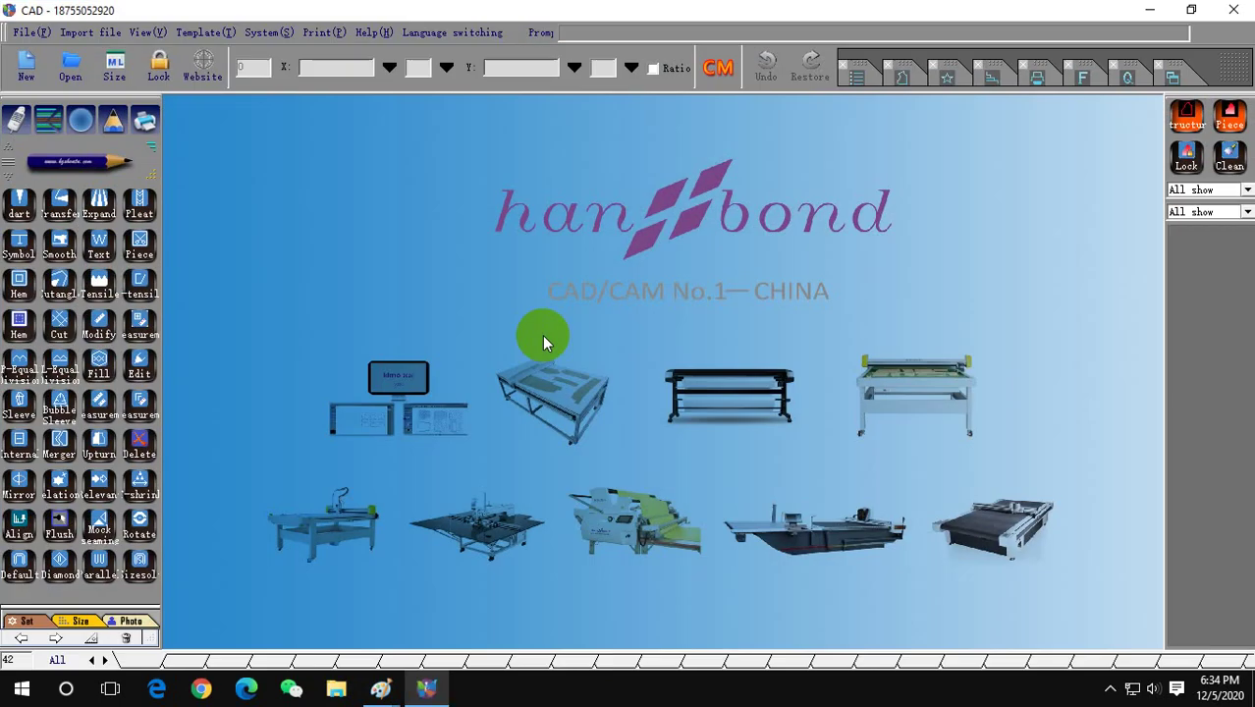
{"action": "left_click", "coordinate": [26, 65]}
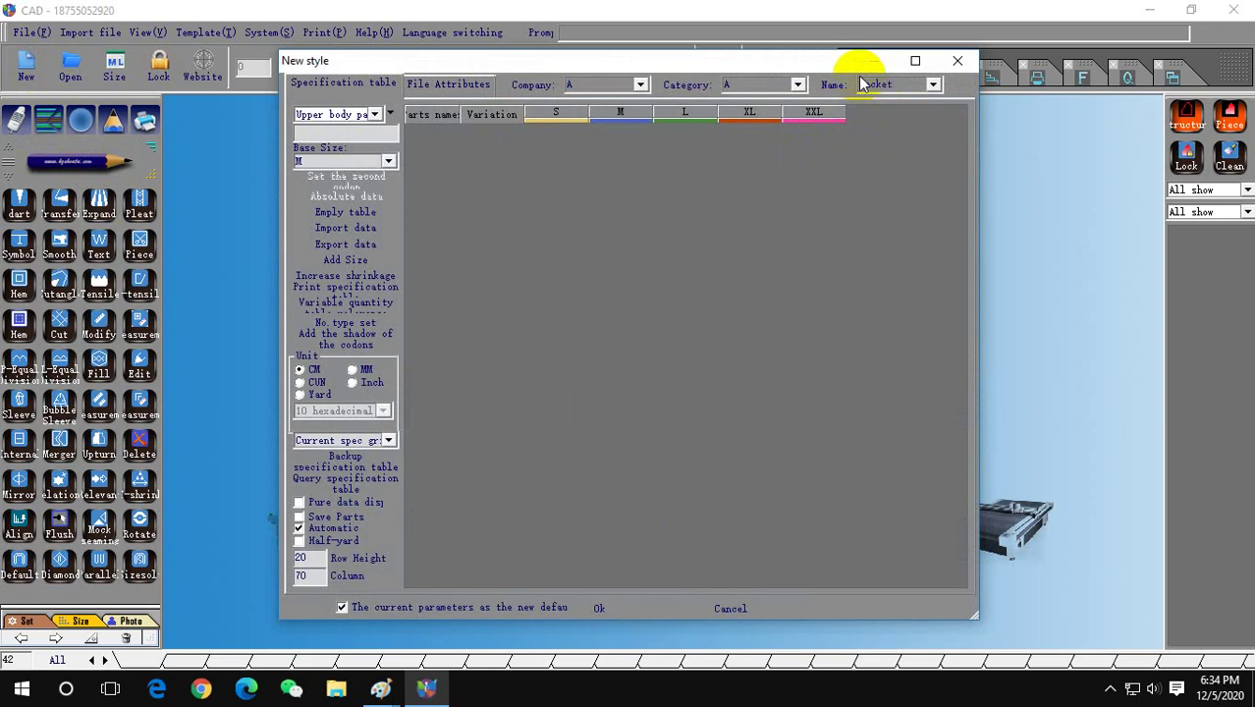
Accept the jacket style and draw a 68 × 27.5 body rectangle near the canvas centre.
{"action": "left_click", "coordinate": [599, 609]}
{"action": "left_click_drag", "start_coordinate": [520, 289], "coordinate": [766, 388]}
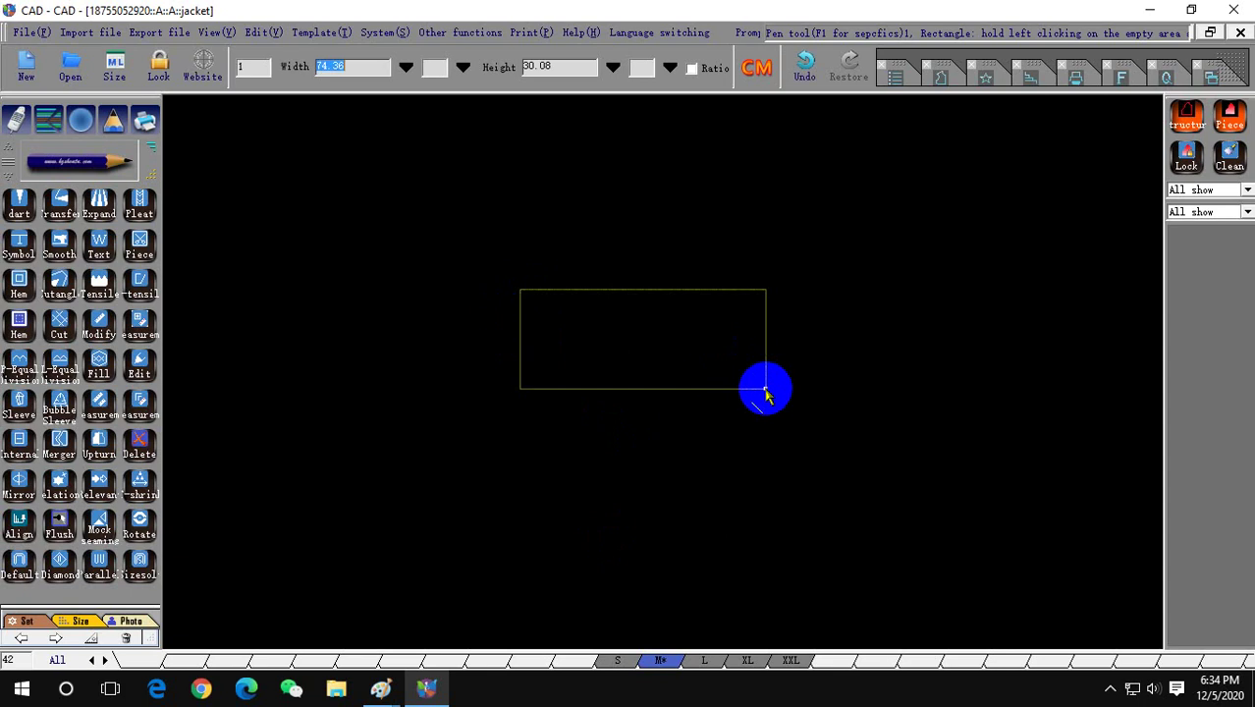
{"action": "type", "text": "68"}
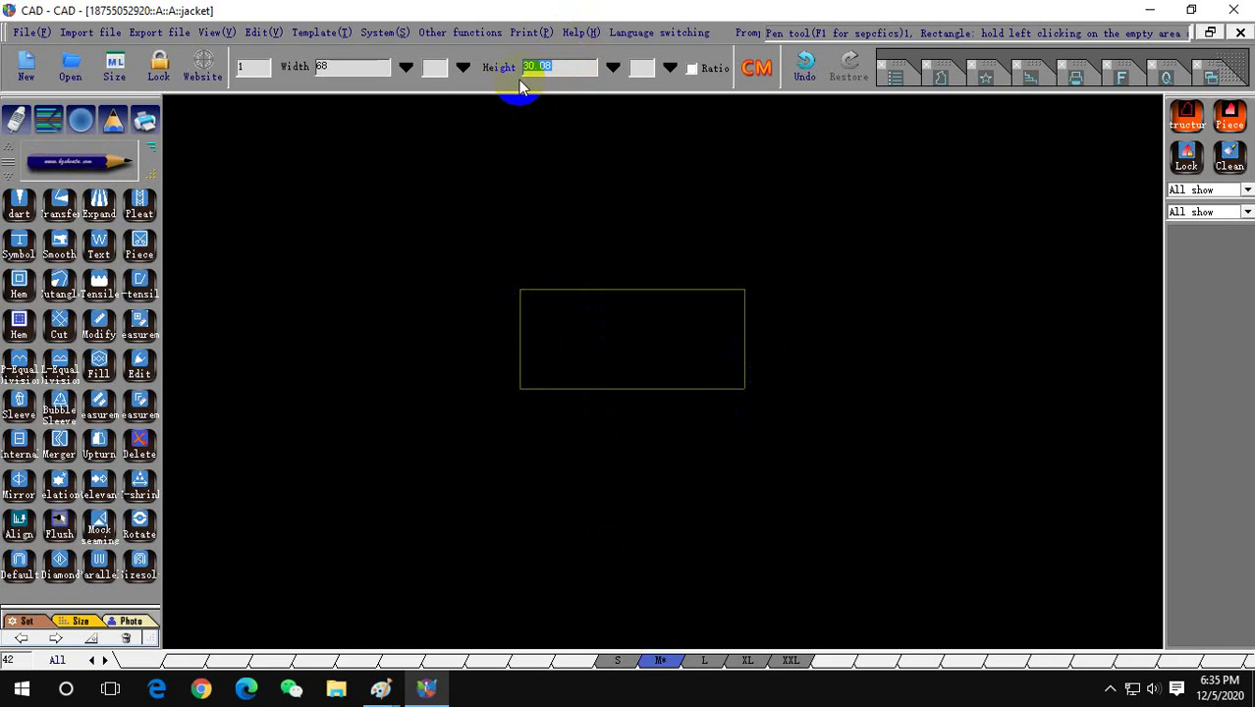
{"action": "type", "text": "2"}
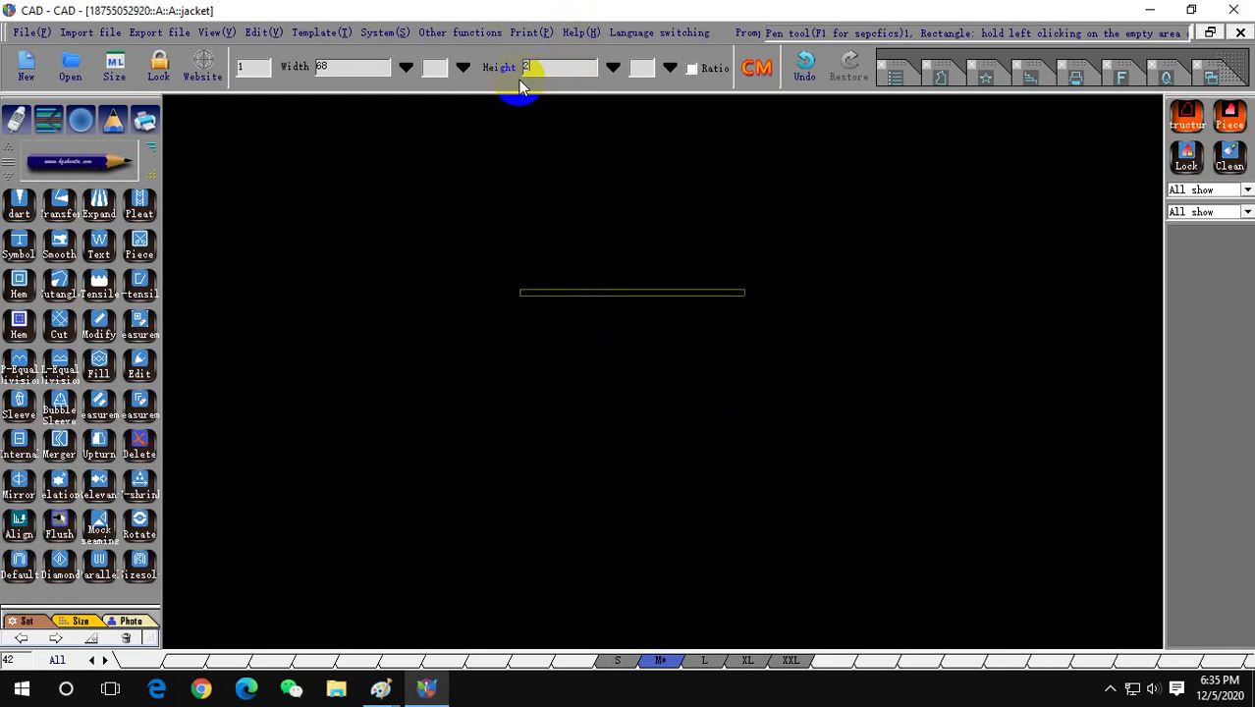
{"action": "type", "text": "7"}
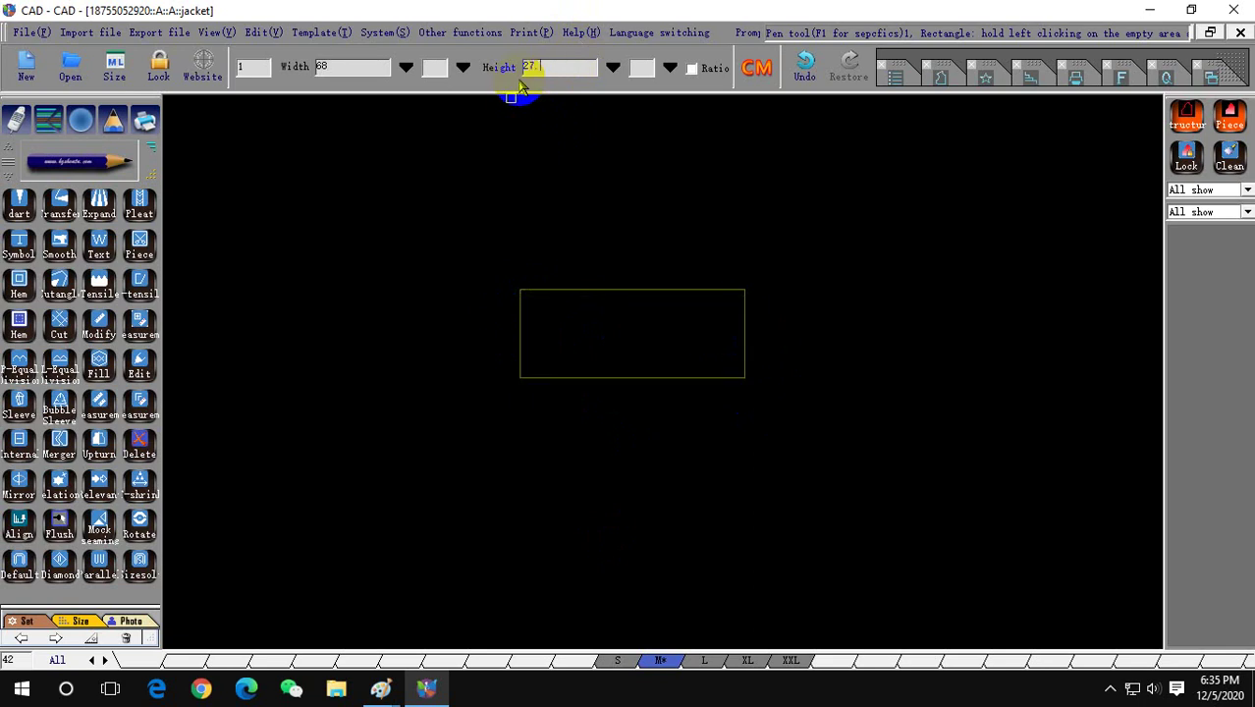
{"action": "type", "text": ".5"}
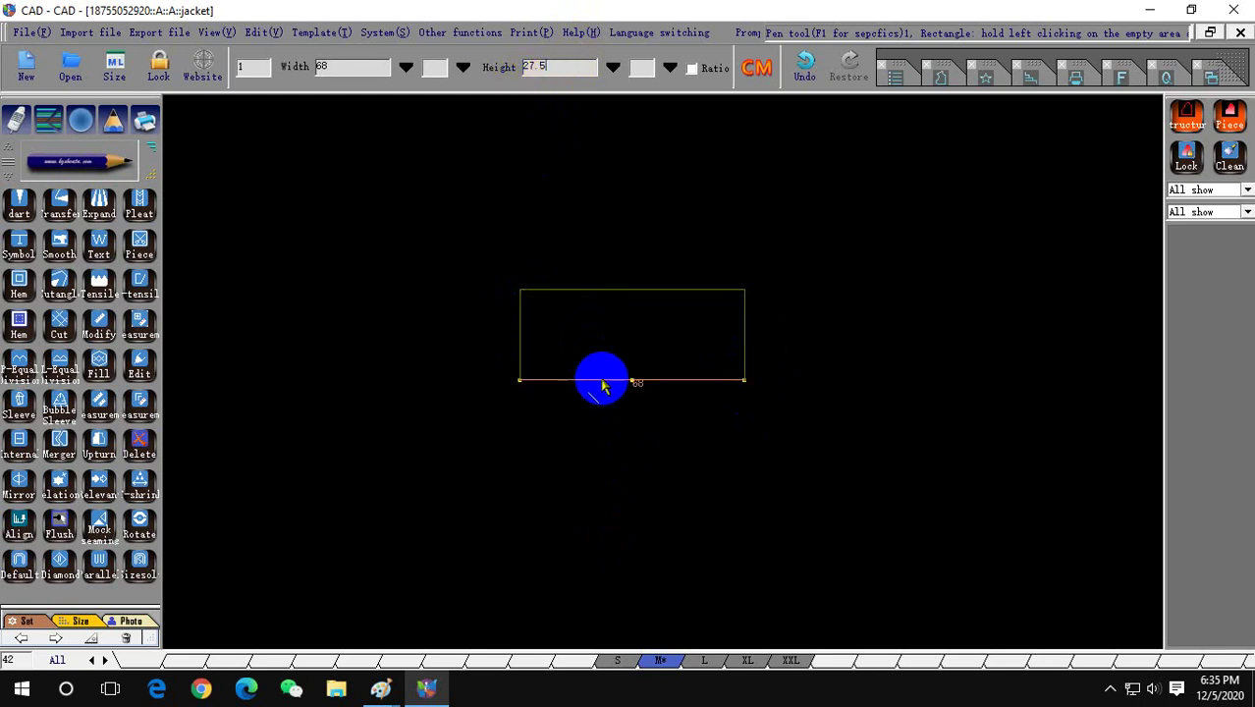
Draw the bottom-left corner diagonal from 10 up the left edge to 9 along the bottom.
{"action": "scroll", "coordinate": [603, 366], "scroll_direction": "up", "scroll_amount": 1}
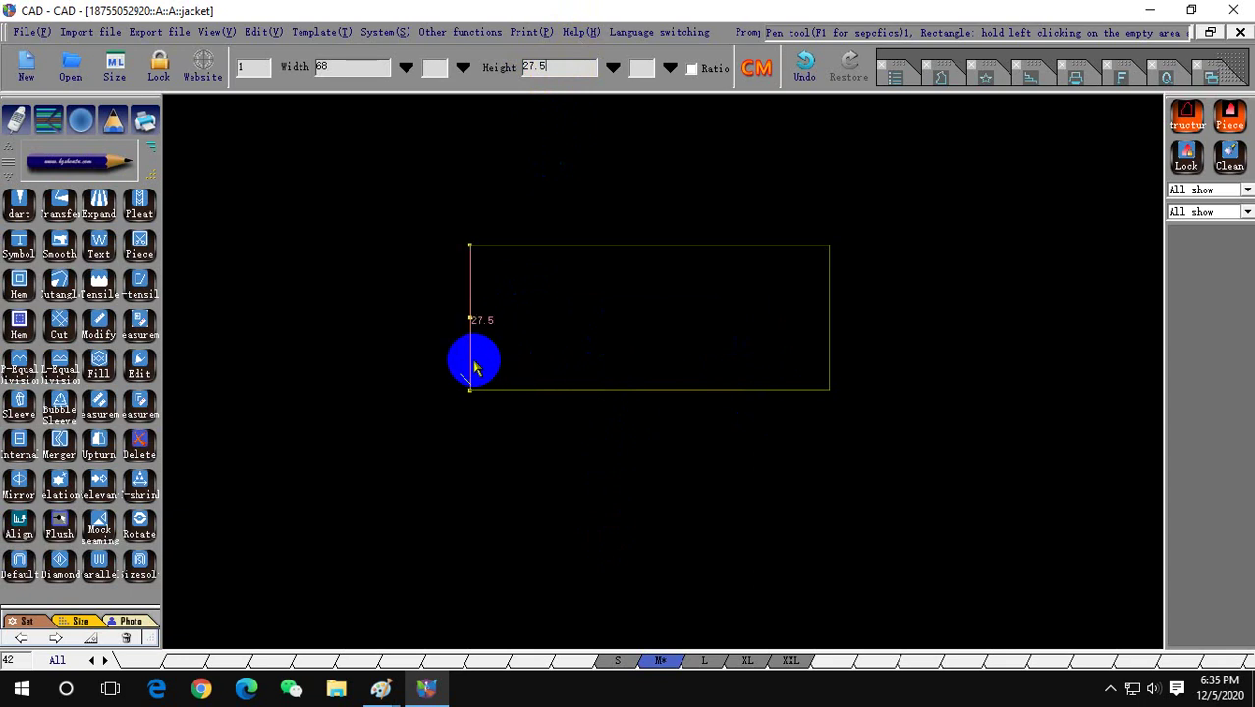
{"action": "left_click", "coordinate": [470, 359]}
{"action": "type", "text": "10"}
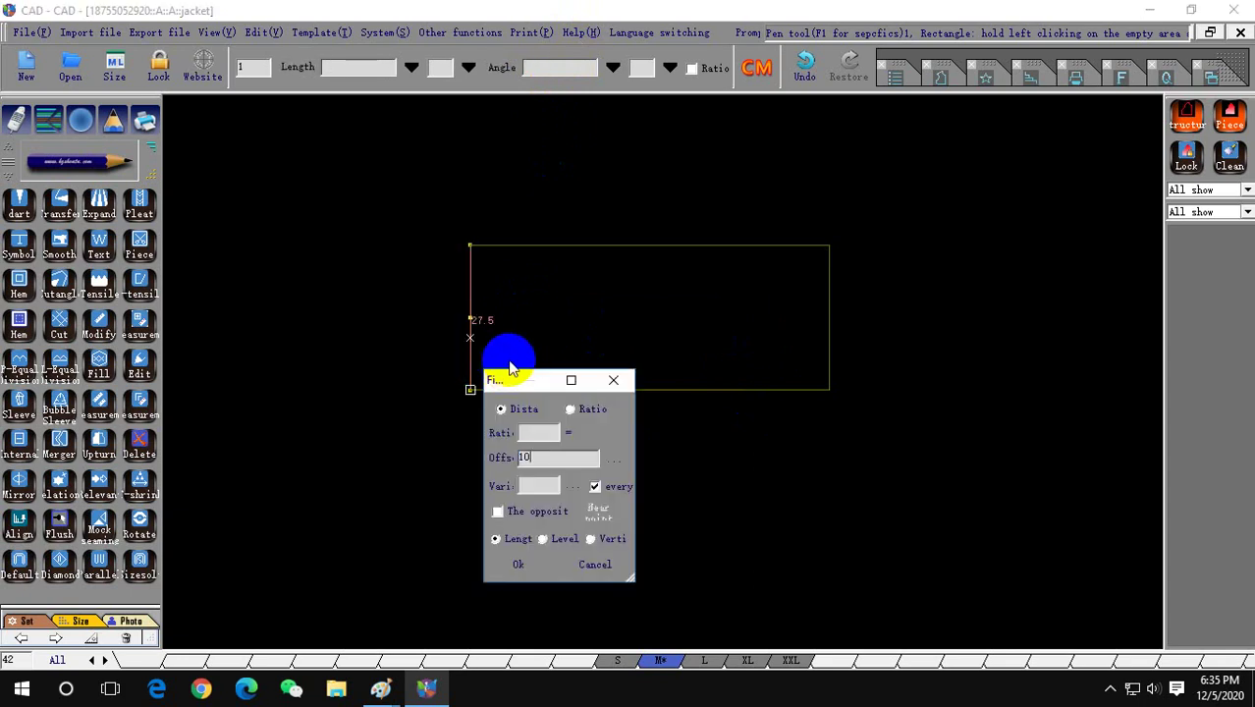
{"action": "left_click", "coordinate": [498, 513]}
{"action": "left_click", "coordinate": [510, 565]}
{"action": "left_click", "coordinate": [486, 390]}
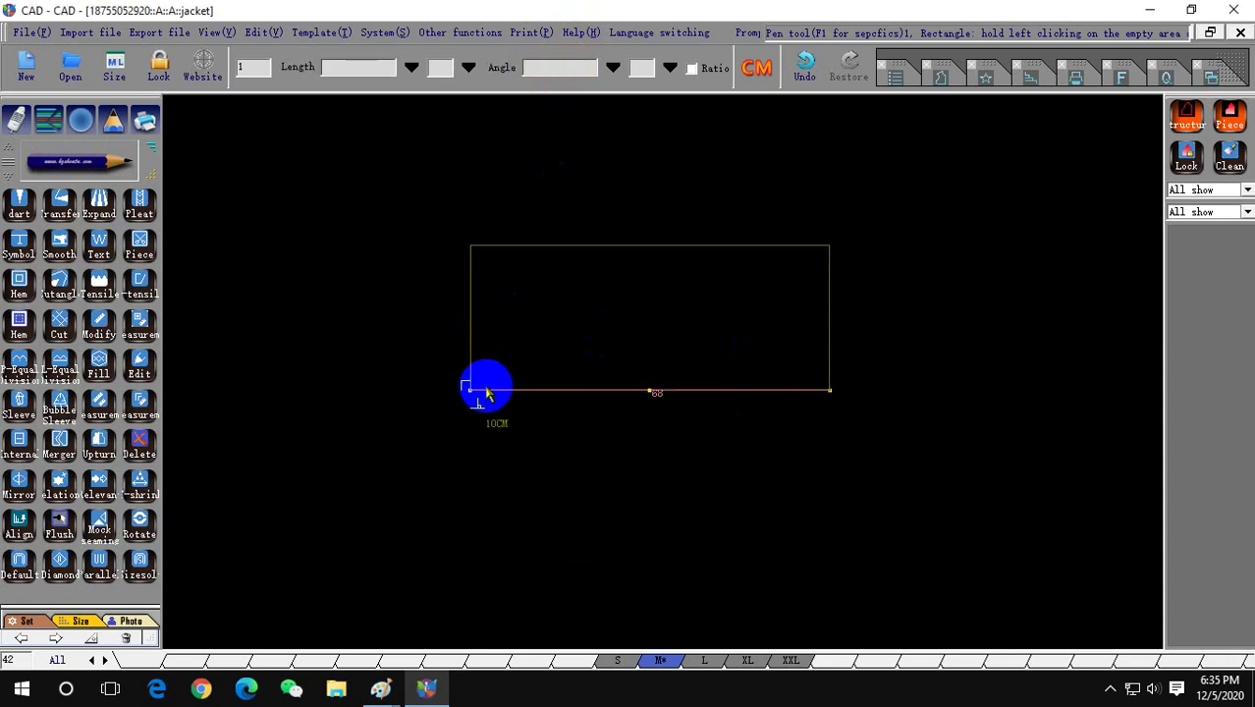
{"action": "left_click", "coordinate": [488, 391]}
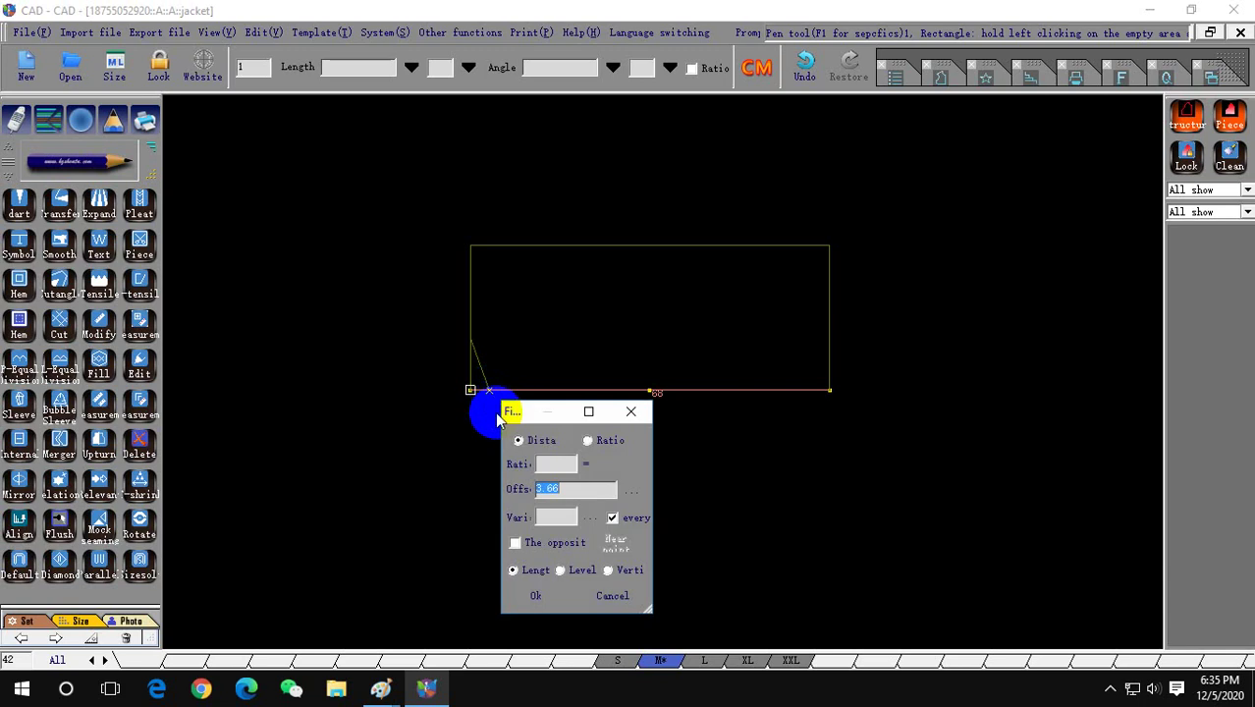
{"action": "type", "text": "9"}
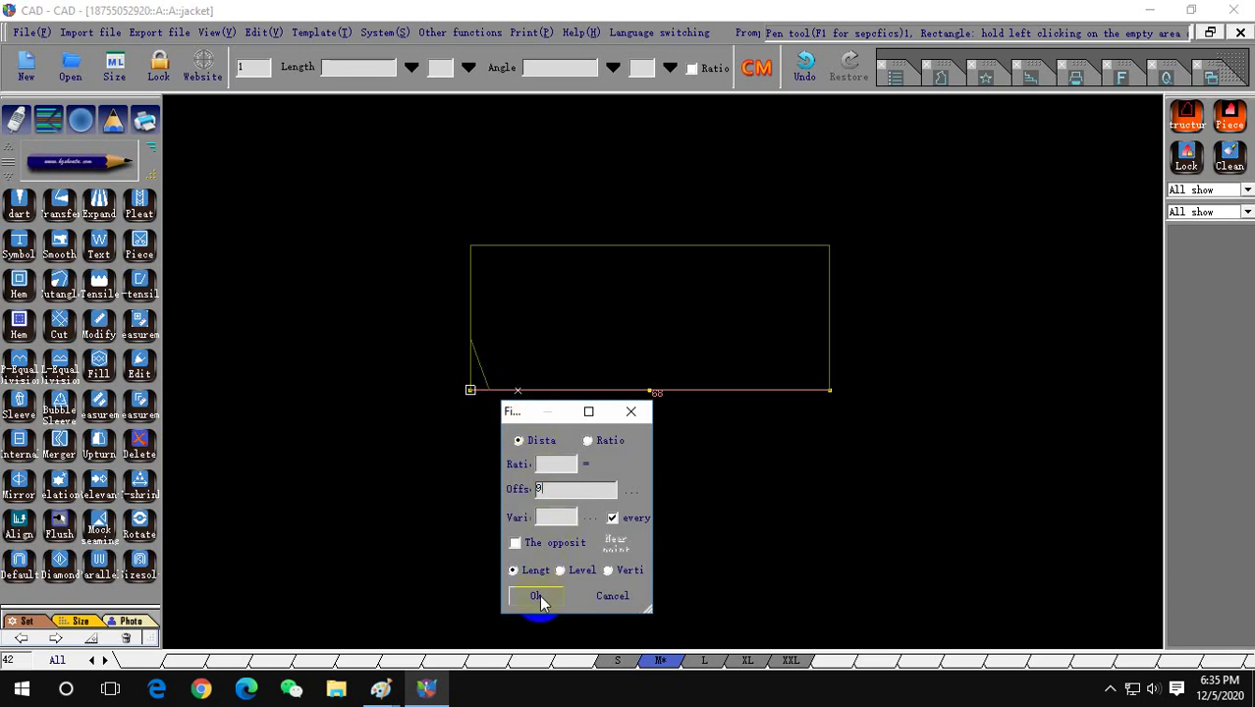
{"action": "left_click", "coordinate": [537, 596]}
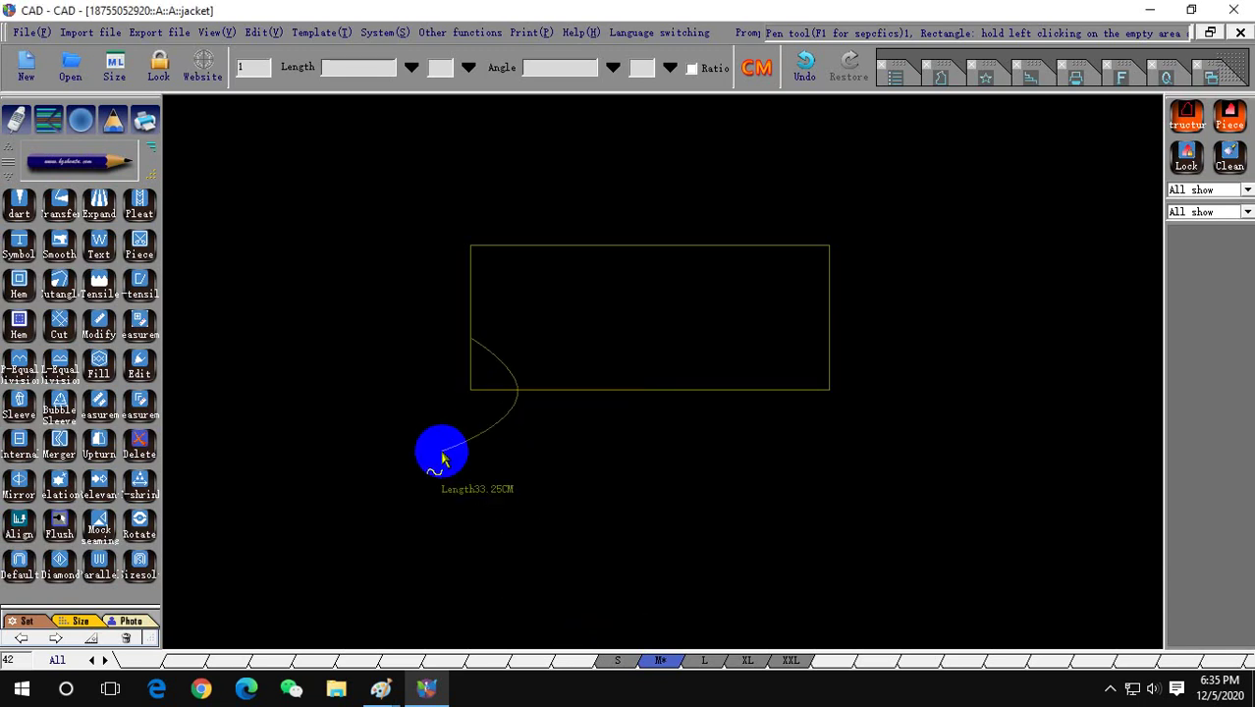
Add a vertical guide line across the rectangle 4 from the left edge.
{"action": "left_click", "coordinate": [481, 394]}
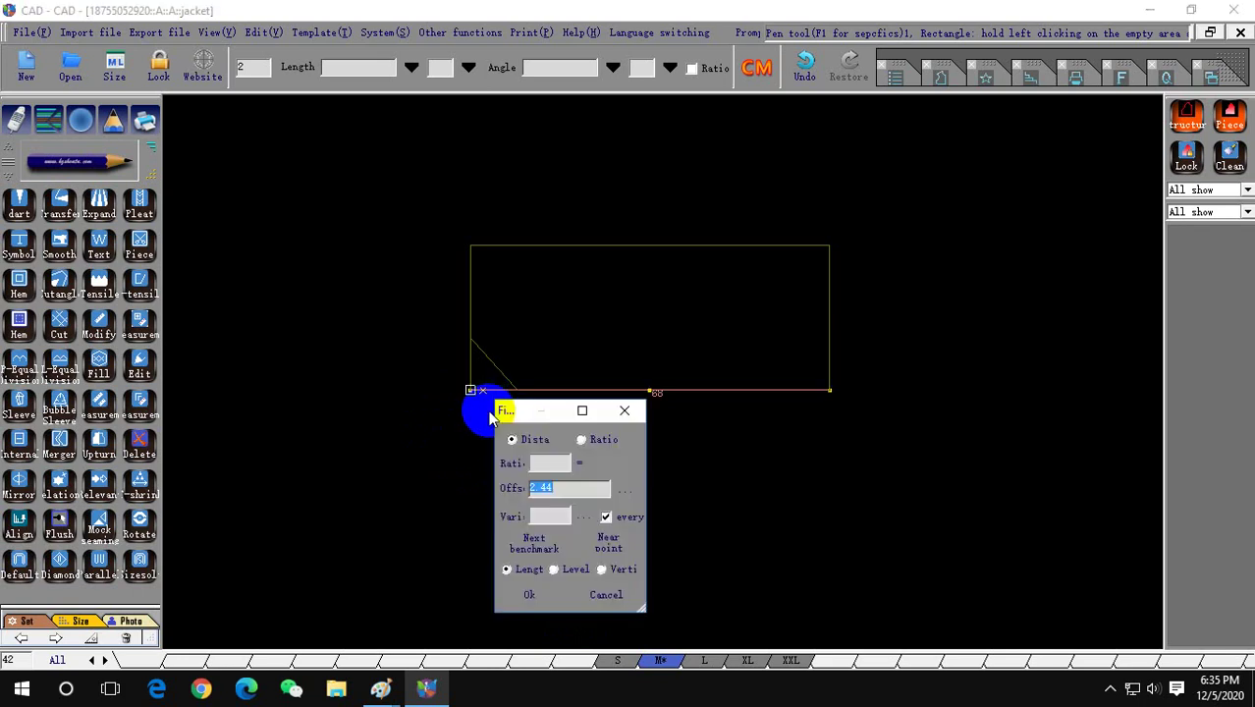
{"action": "type", "text": "2"}
{"action": "left_click", "coordinate": [530, 595]}
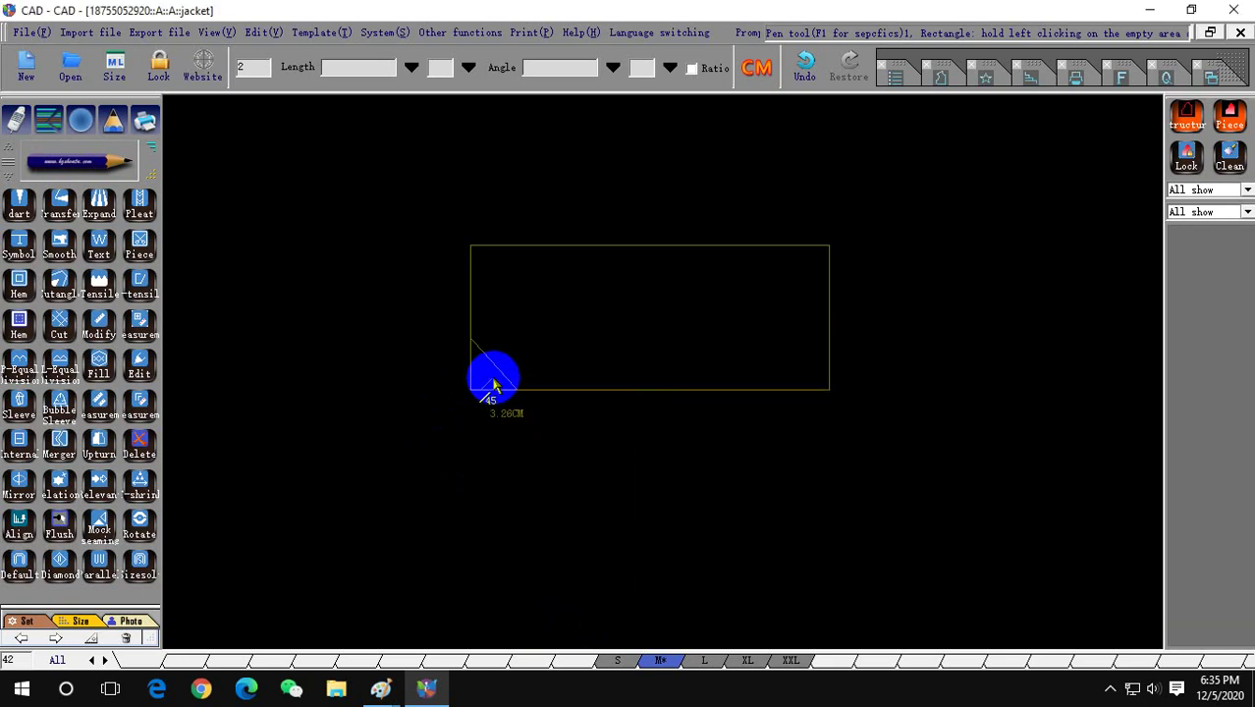
{"action": "left_click", "coordinate": [472, 342]}
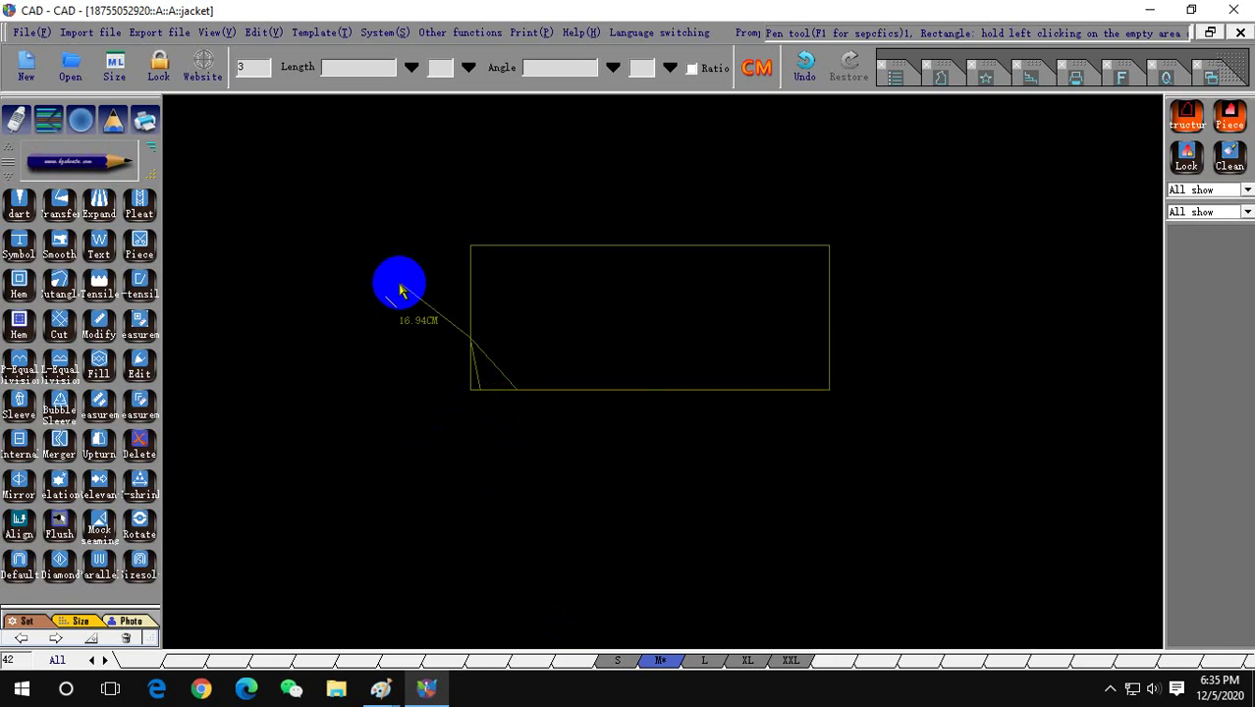
{"action": "mouse_move", "coordinate": [473, 342]}
{"action": "left_mouse_down"}
{"action": "mouse_move", "coordinate": [467, 293]}
{"action": "mouse_move", "coordinate": [499, 303]}
{"action": "left_mouse_up"}
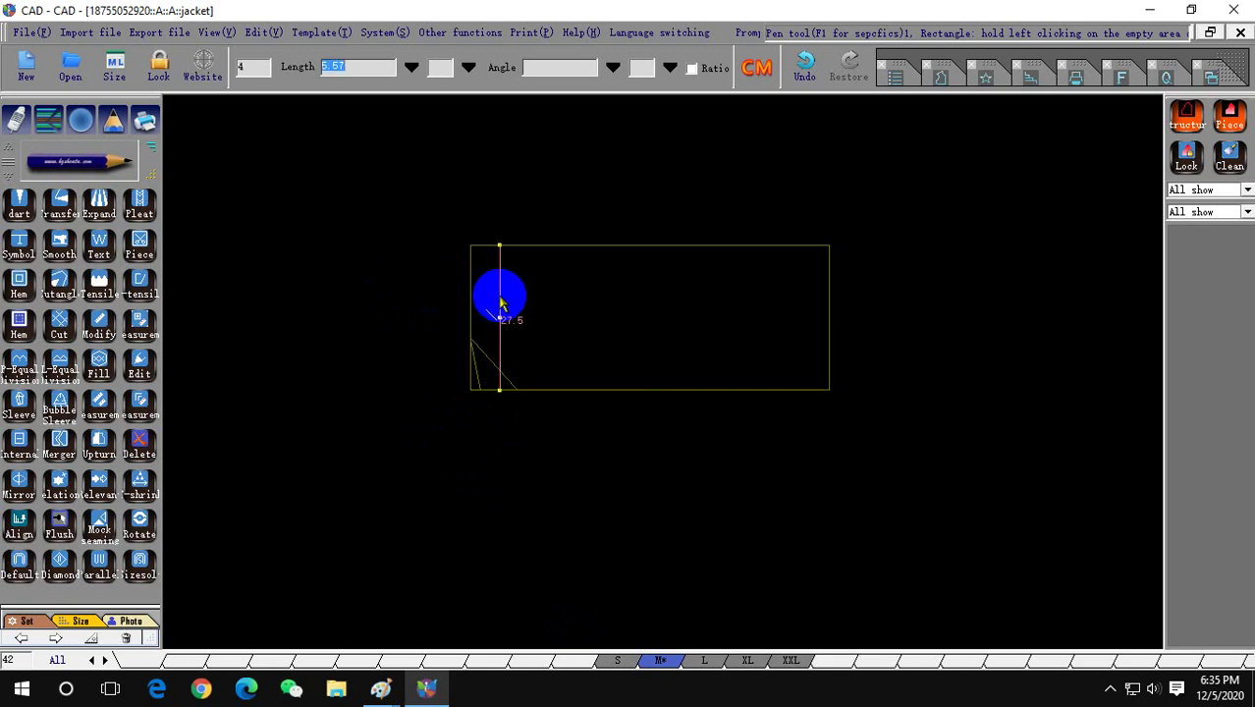
{"action": "type", "text": "4"}
{"action": "left_click", "coordinate": [504, 392]}
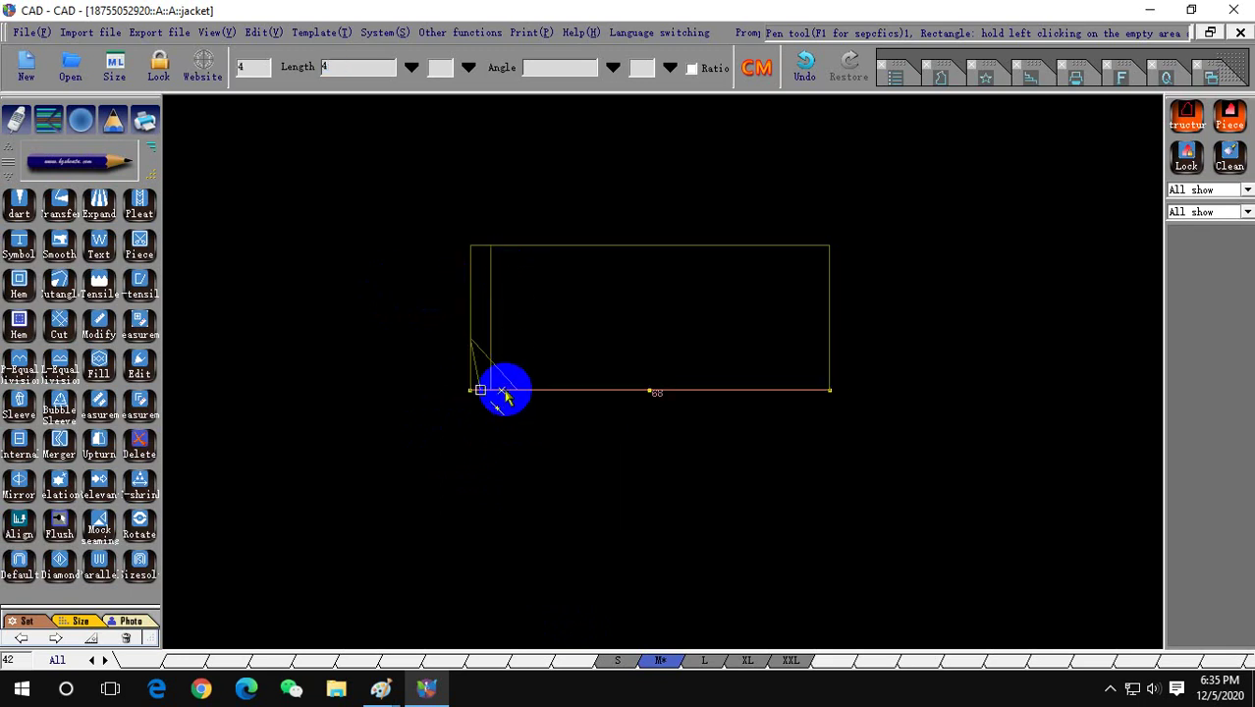
Start a slanted line from 24 up the vertical guide toward 8.5 along the top edge.
{"action": "left_click_drag", "start_coordinate": [503, 392], "coordinate": [478, 407]}
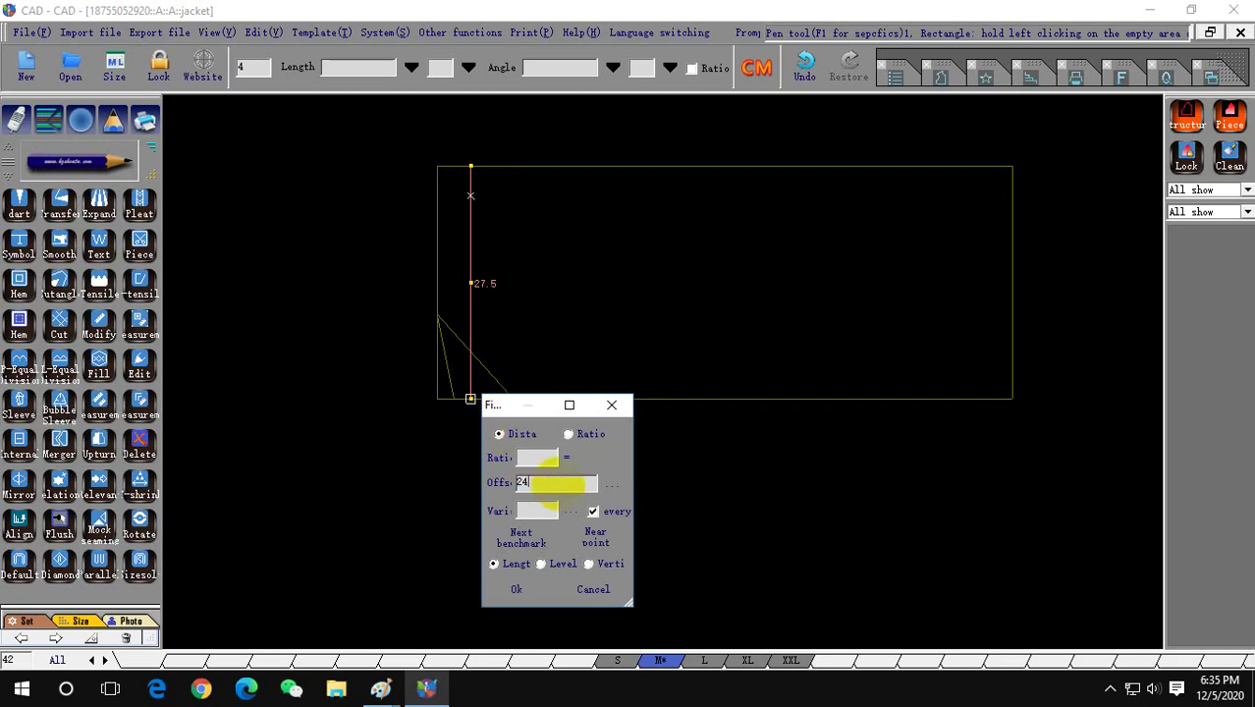
{"action": "left_click", "coordinate": [515, 589]}
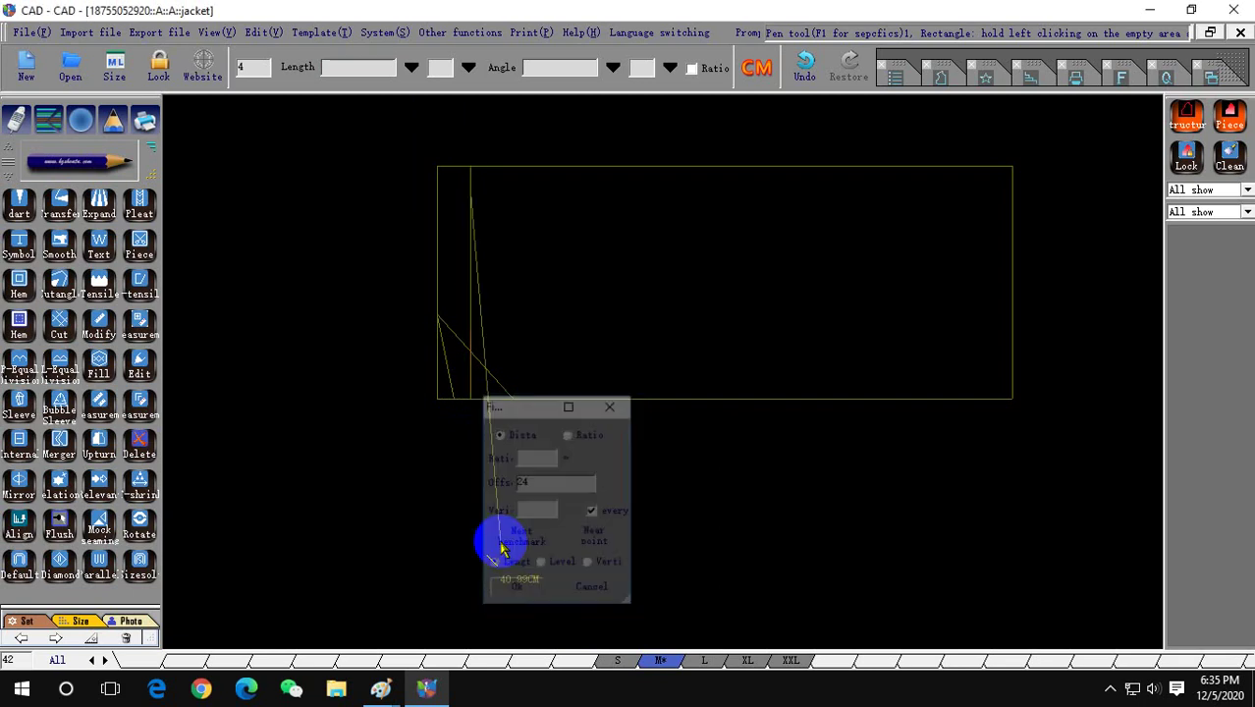
{"action": "left_click", "coordinate": [437, 316]}
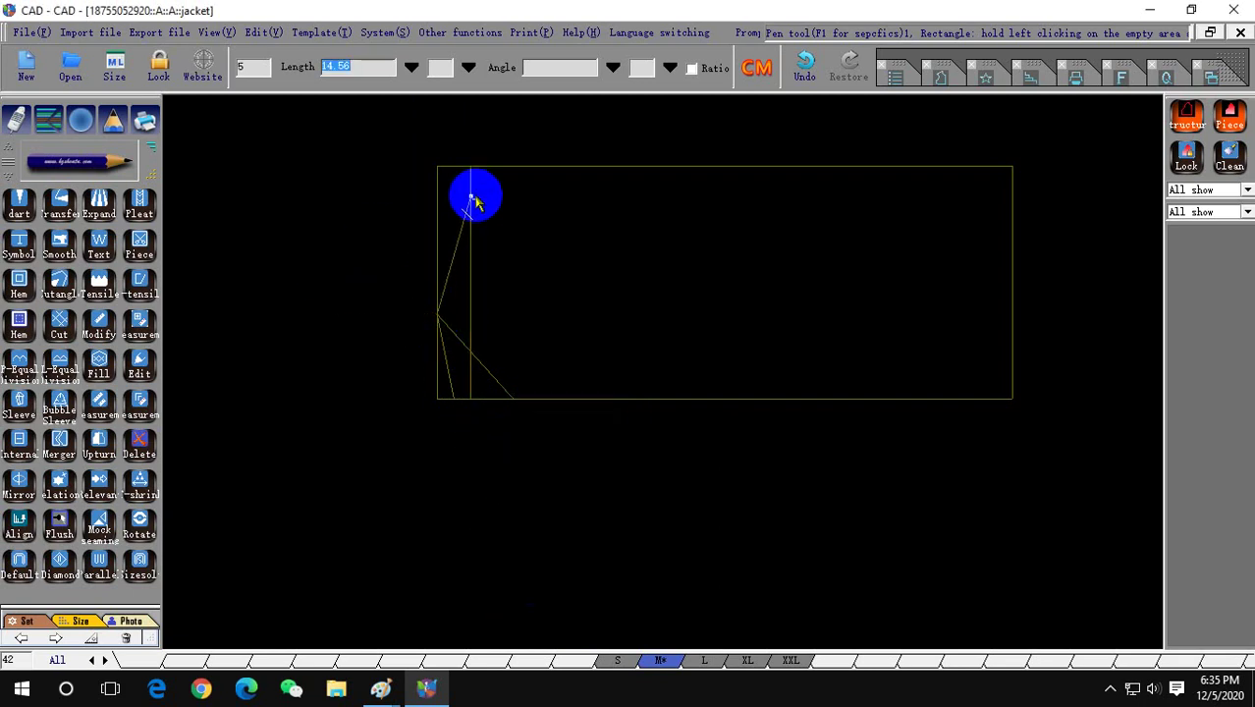
{"action": "left_click", "coordinate": [542, 167]}
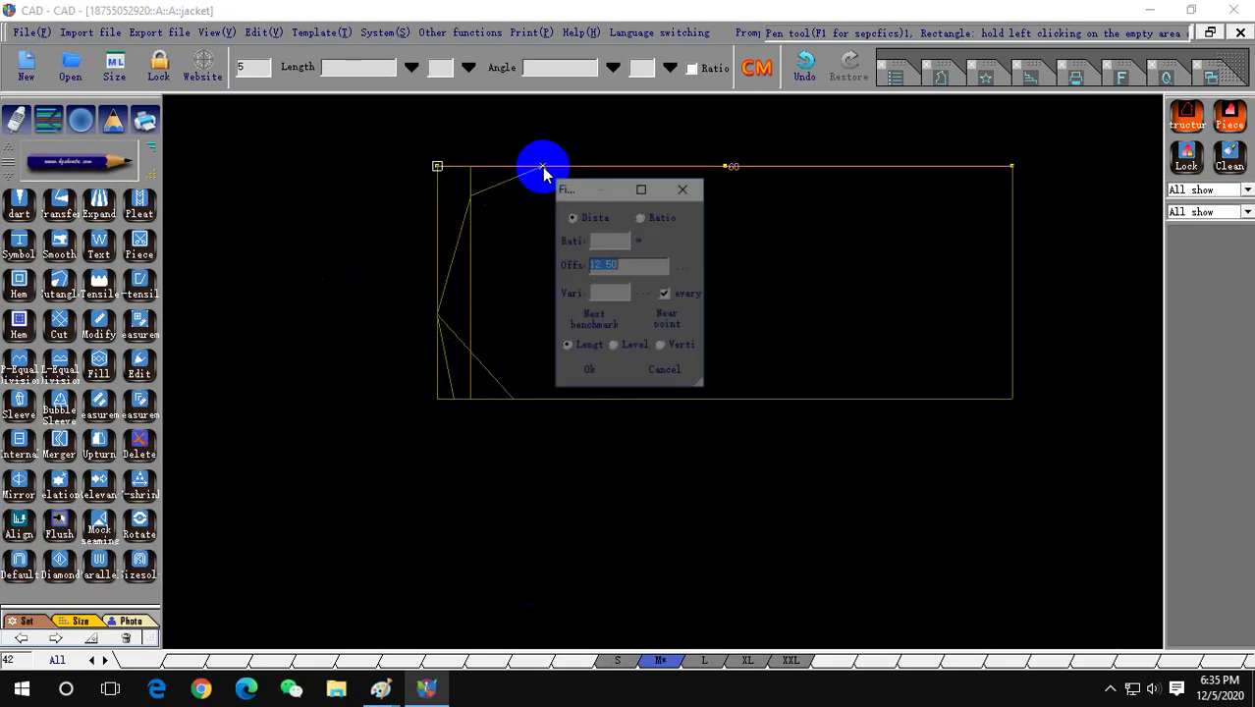
{"action": "type", "text": "8.5"}
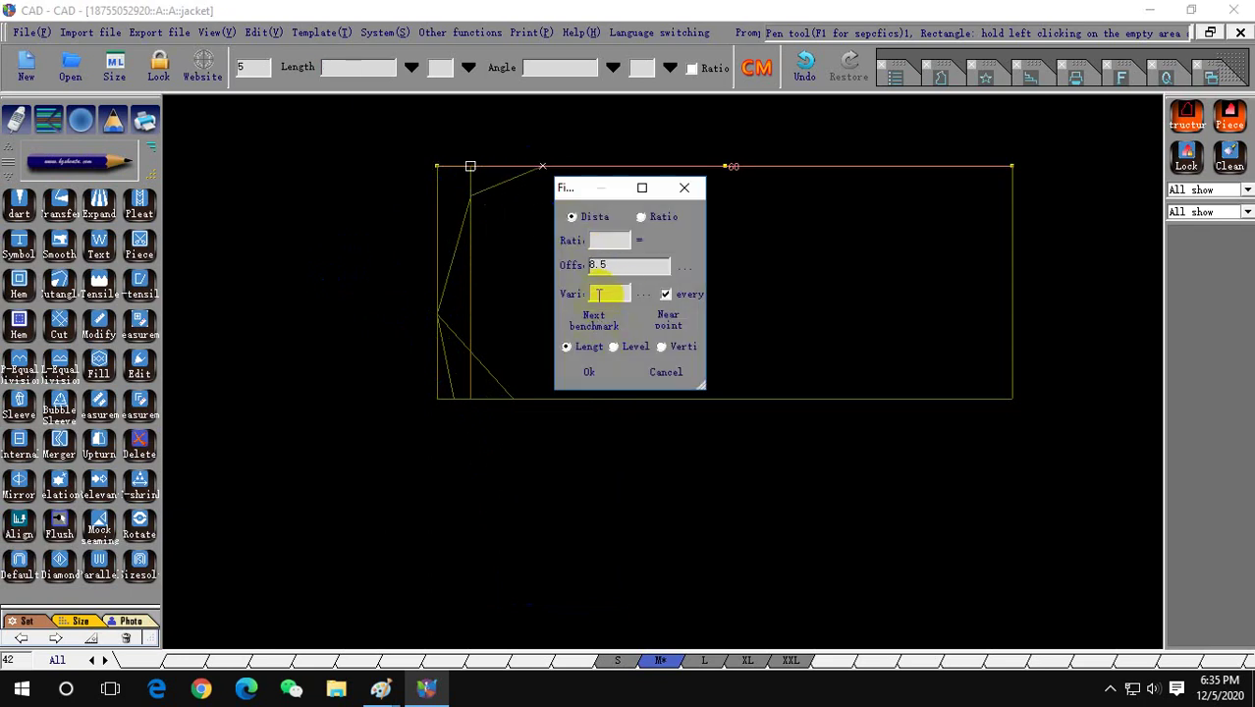
{"action": "left_click_drag", "start_coordinate": [607, 266], "coordinate": [593, 267]}
{"action": "type", "text": "24"}
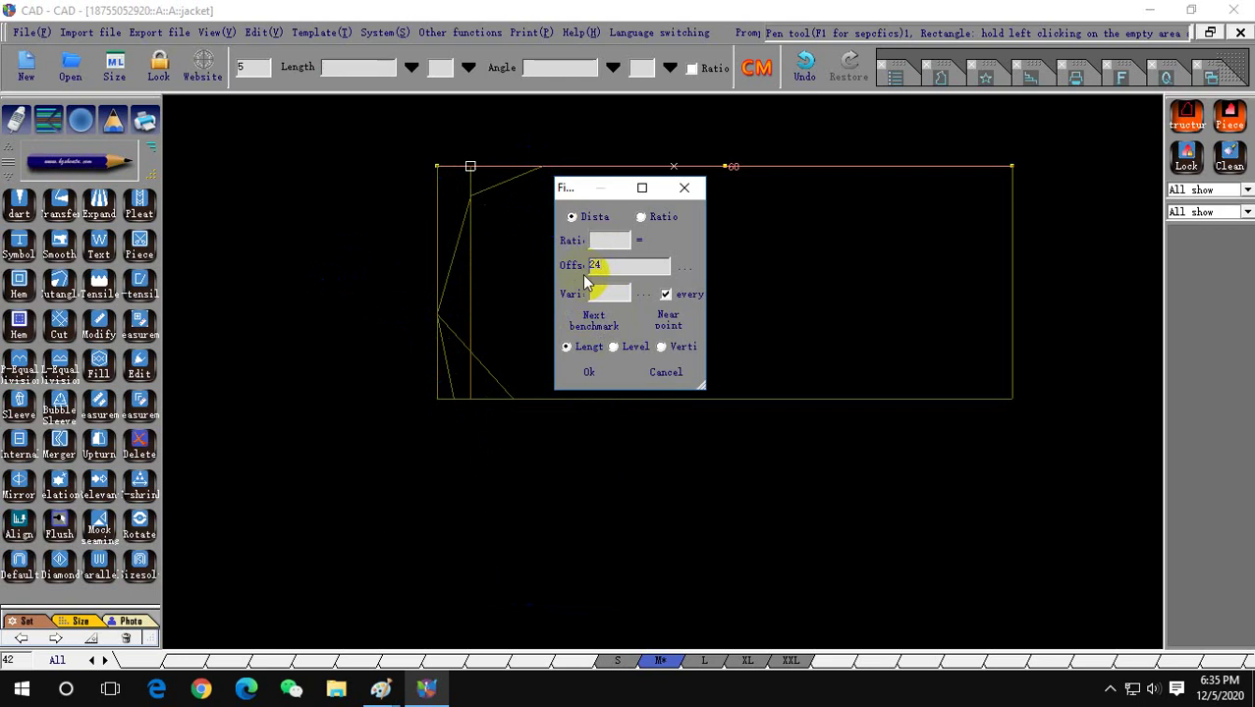
Finish the construction line from the top-edge point straight down to the bottom edge.
{"action": "left_click", "coordinate": [589, 372]}
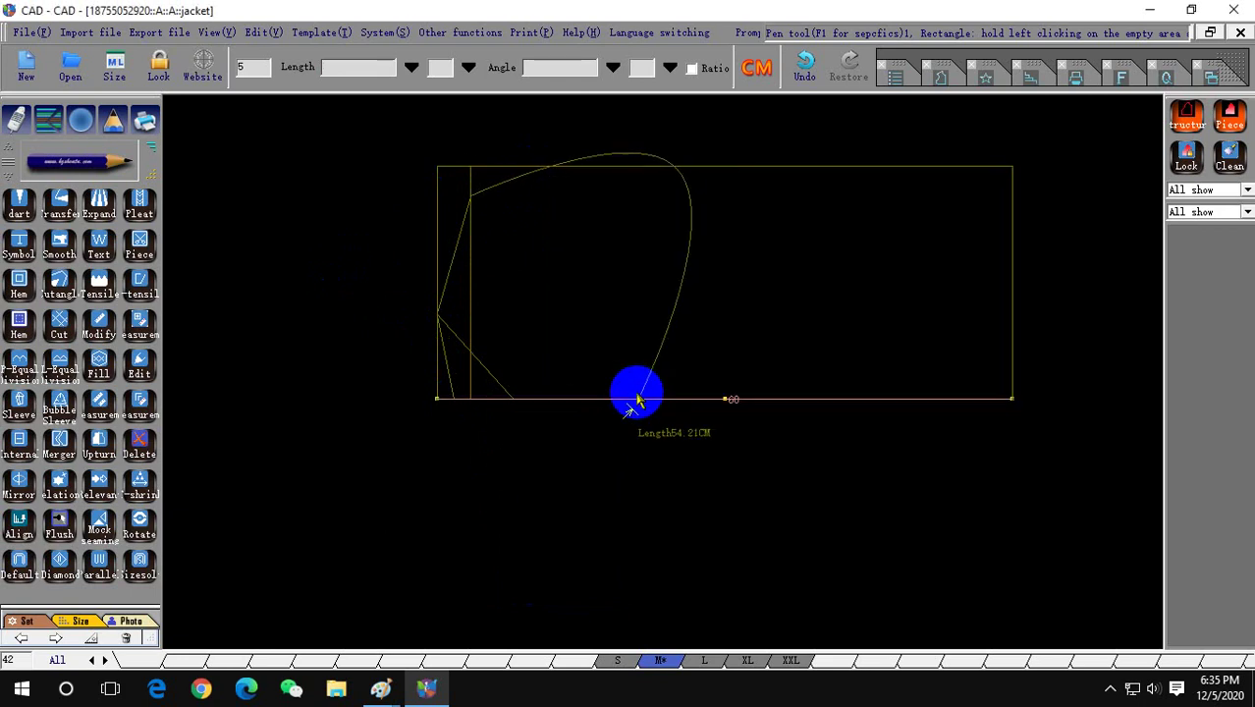
{"action": "left_click", "coordinate": [676, 399]}
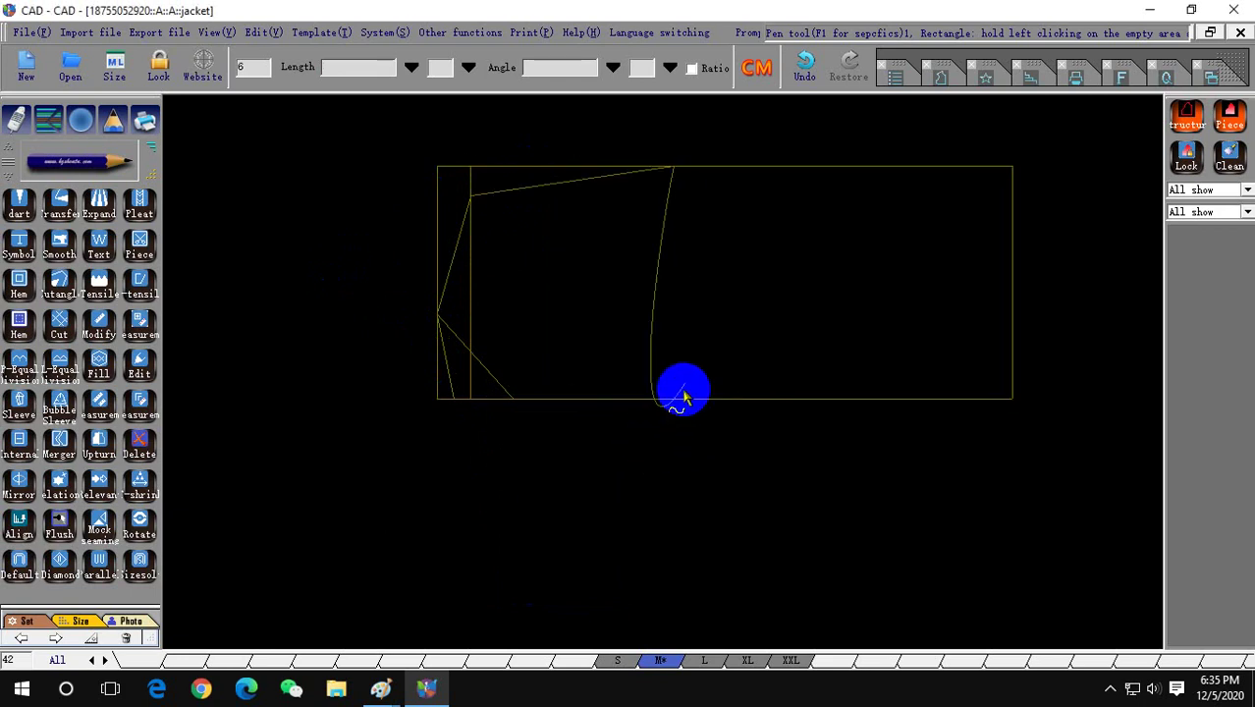
{"action": "right_click", "coordinate": [748, 235]}
{"action": "scroll", "coordinate": [770, 221], "scroll_direction": "down", "scroll_amount": 2}
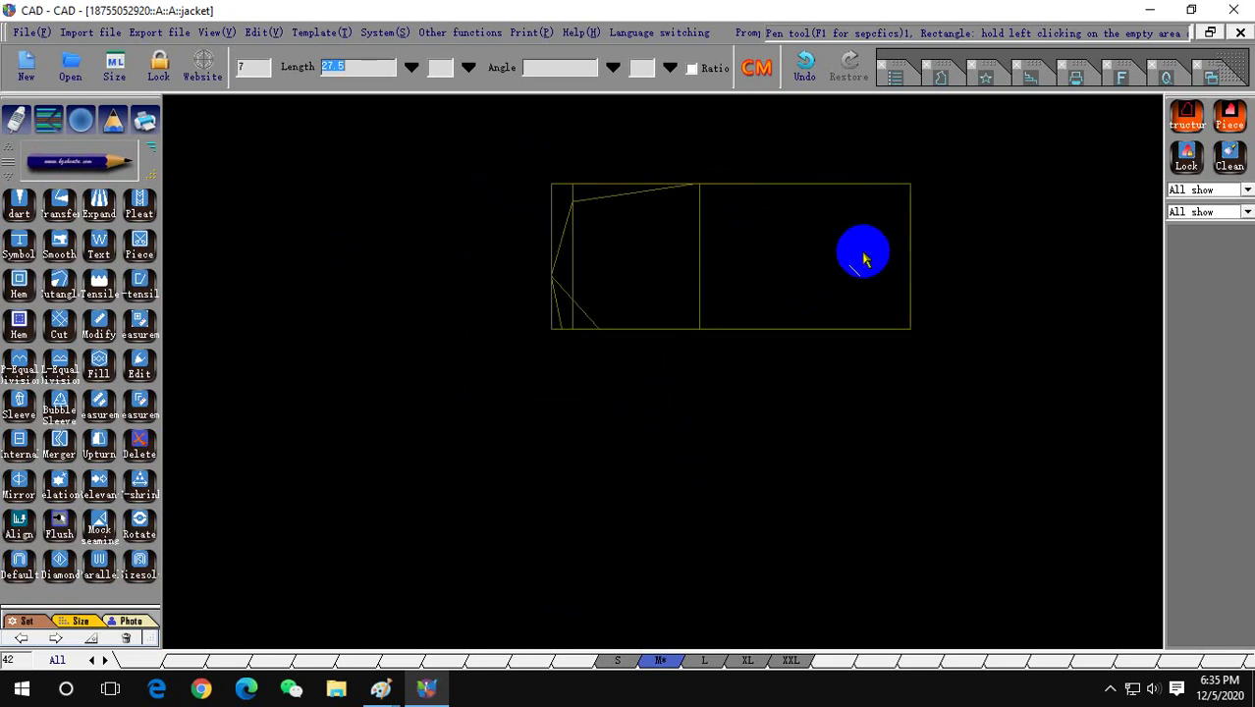
{"action": "scroll", "coordinate": [602, 246], "scroll_direction": "down", "scroll_amount": 2}
{"action": "scroll", "coordinate": [725, 214], "scroll_direction": "up", "scroll_amount": 2}
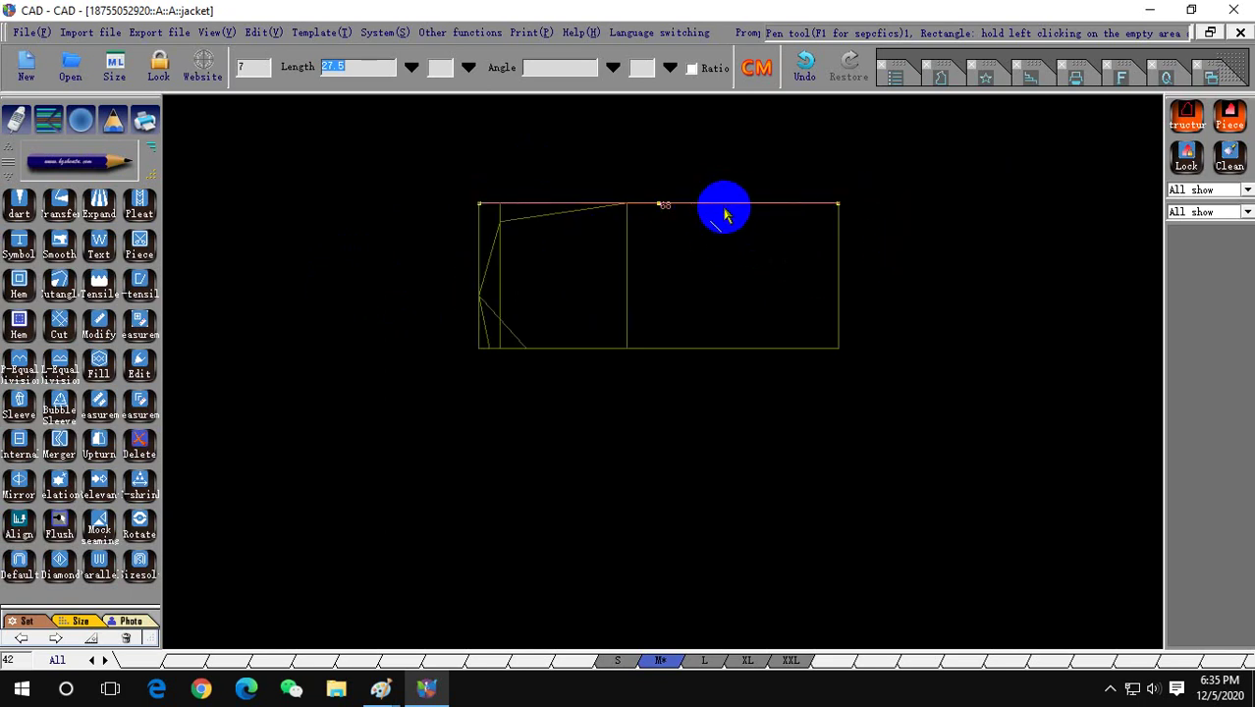
{"action": "scroll", "coordinate": [562, 229], "scroll_direction": "up", "scroll_amount": 2}
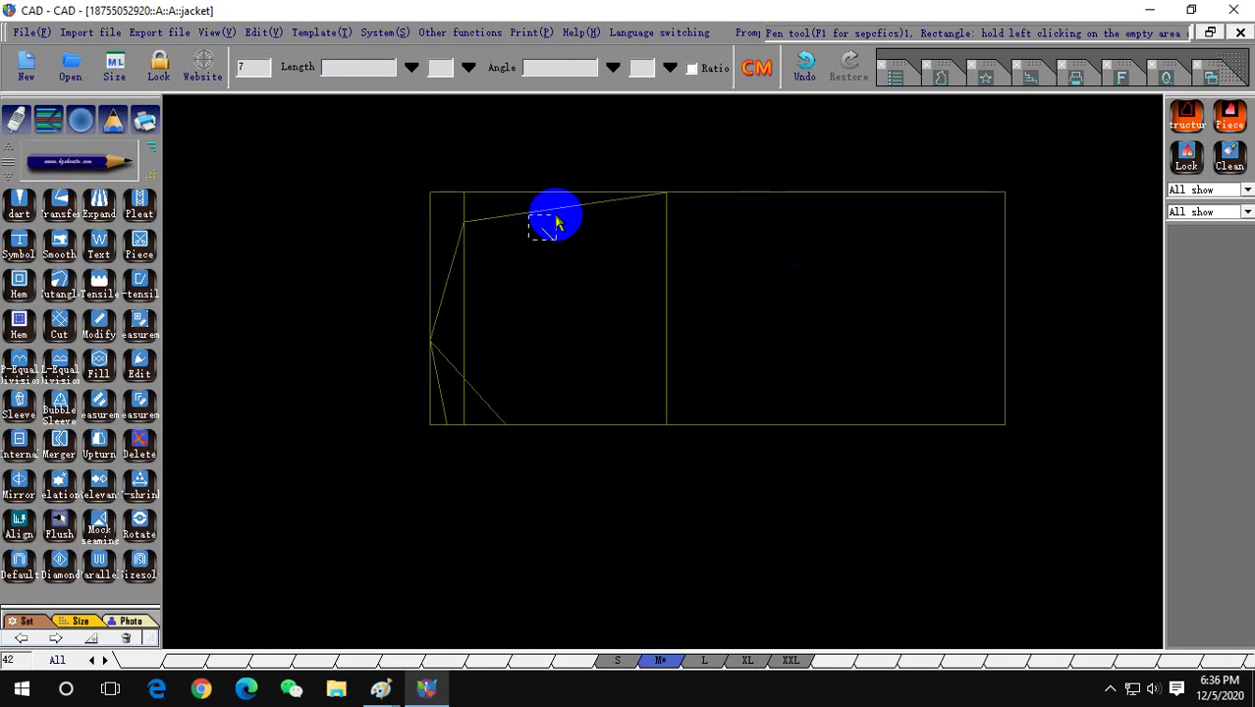
Bend the slanted top line into a deeper curve fixed at its top endpoint.
{"action": "left_click", "coordinate": [579, 205]}
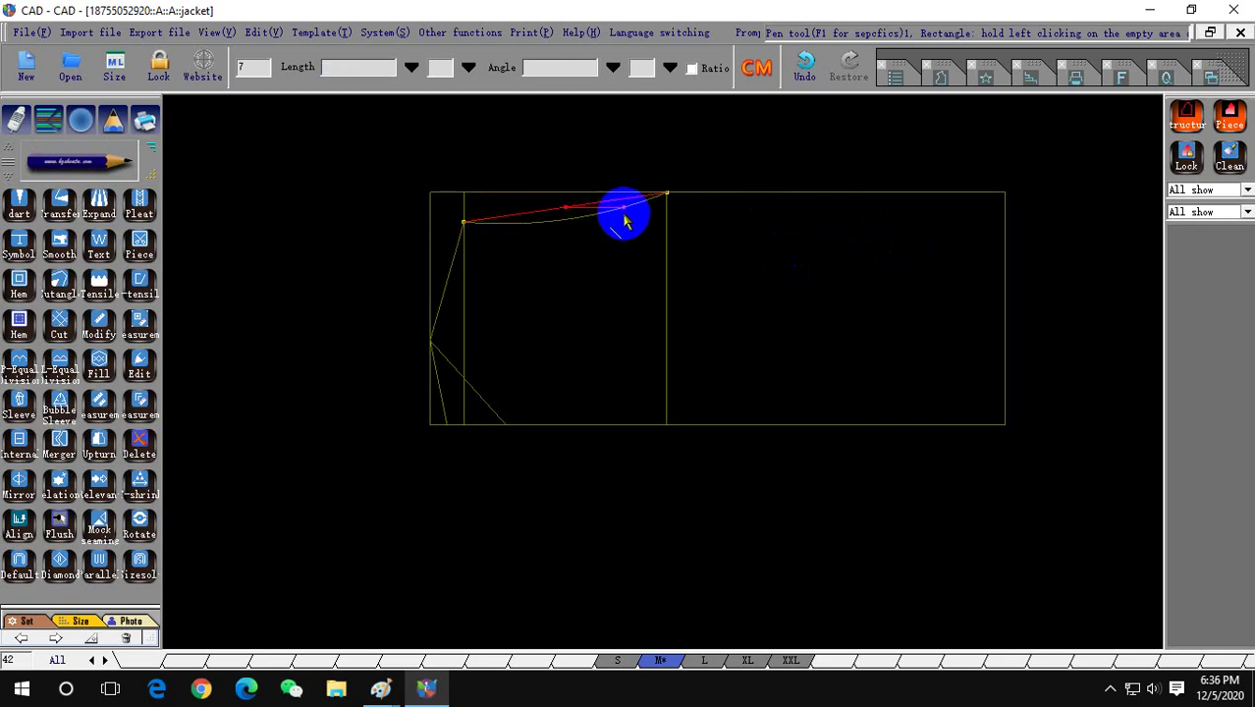
{"action": "left_click", "coordinate": [633, 213]}
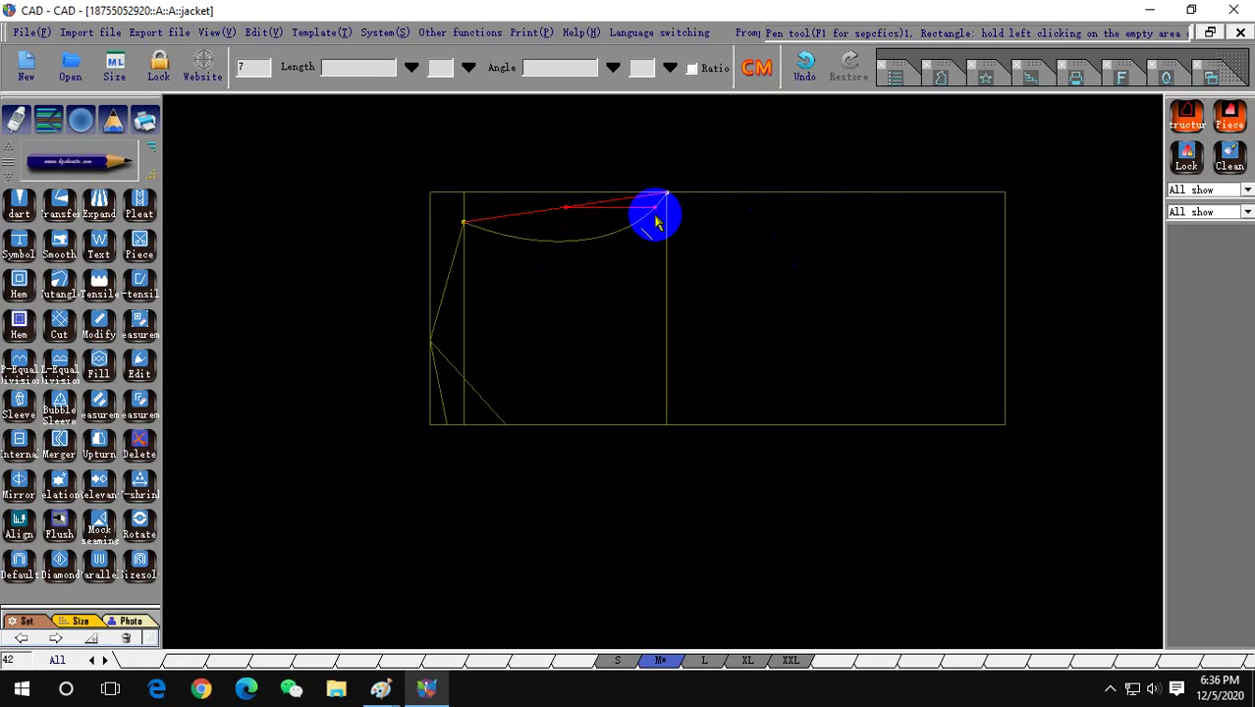
{"action": "left_click", "coordinate": [654, 218]}
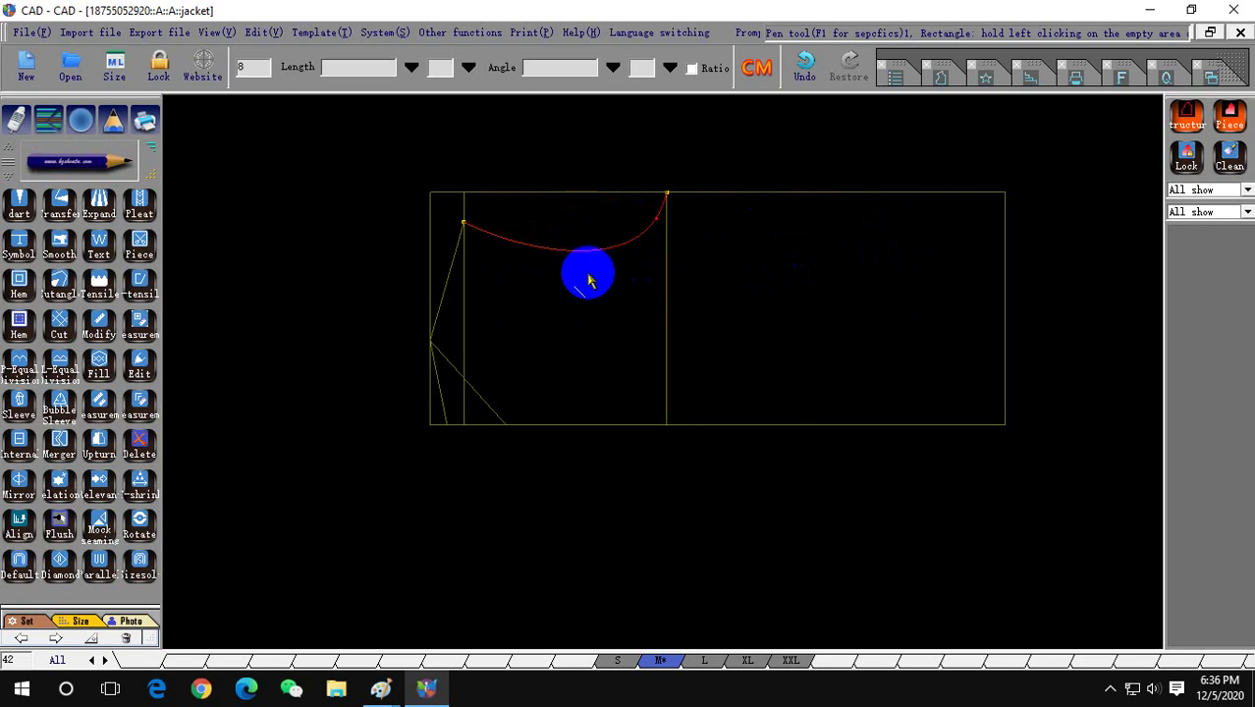
{"action": "left_click_drag", "start_coordinate": [574, 258], "coordinate": [565, 245]}
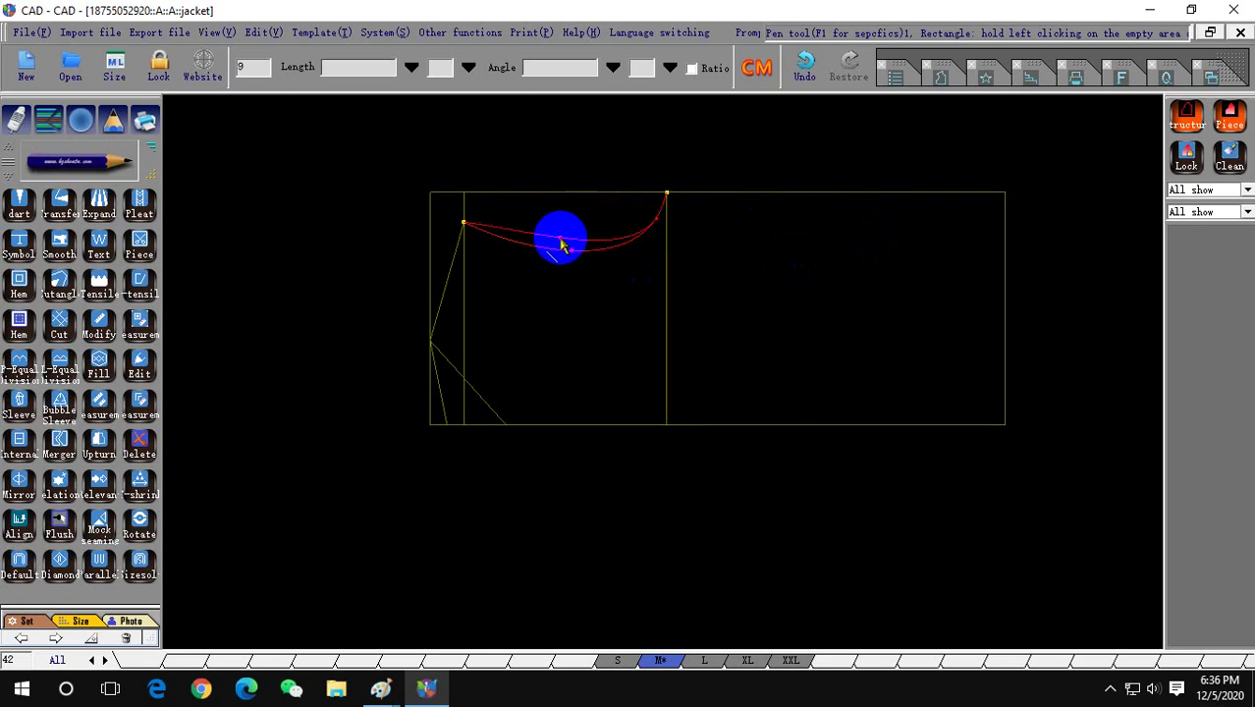
{"action": "left_click", "coordinate": [563, 245]}
{"action": "scroll", "coordinate": [677, 213], "scroll_direction": "up", "scroll_amount": 2}
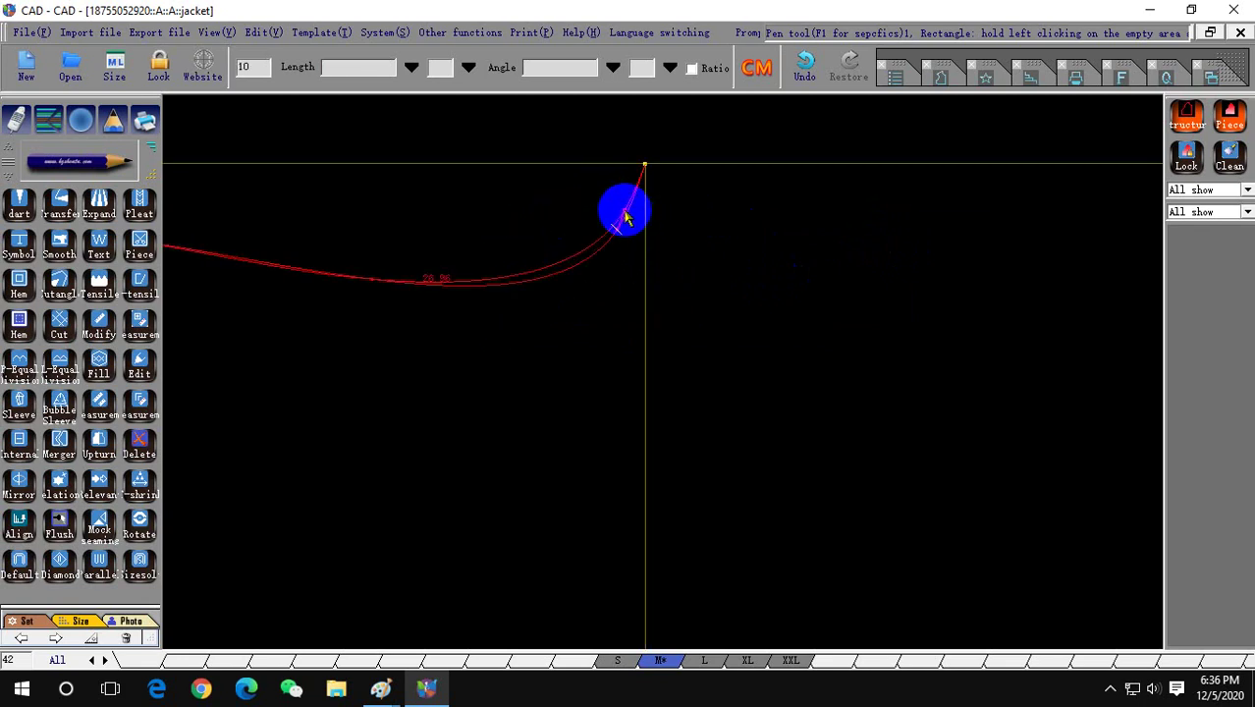
{"action": "left_click", "coordinate": [639, 190]}
{"action": "scroll", "coordinate": [650, 240], "scroll_direction": "down", "scroll_amount": 2}
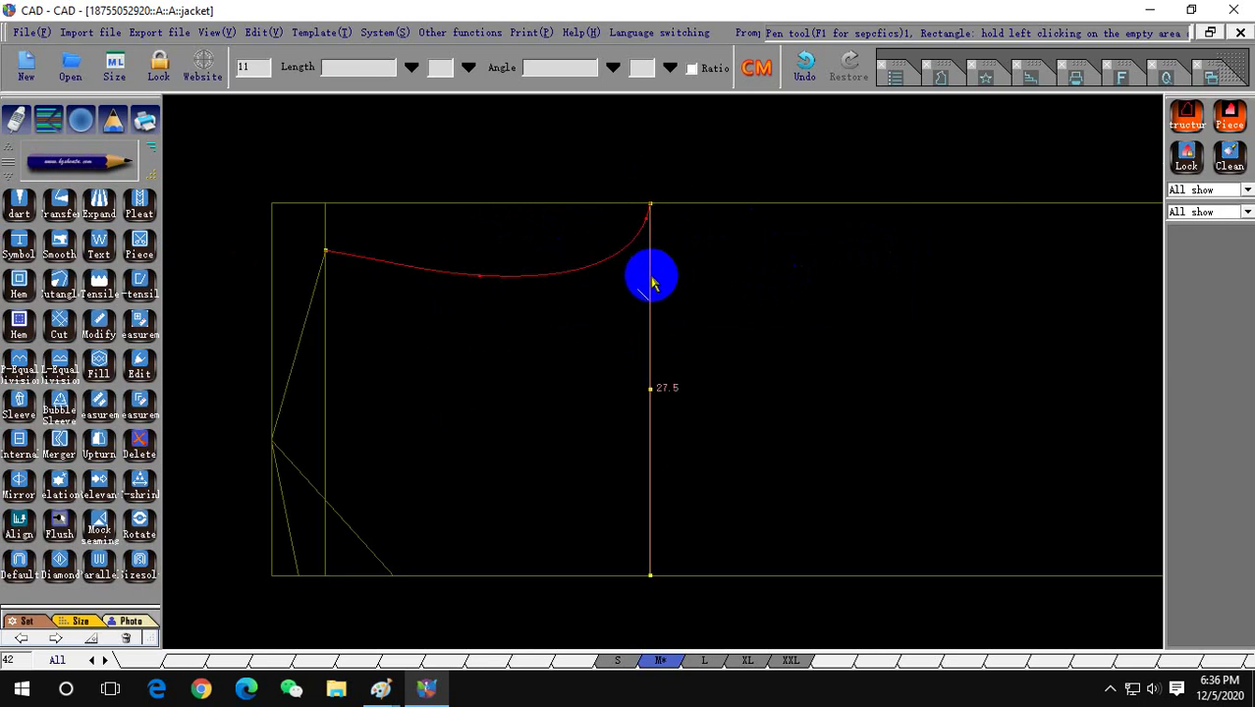
Draw a scooped curve through several points from the diagonal's top to the top corner.
{"action": "left_click", "coordinate": [428, 276]}
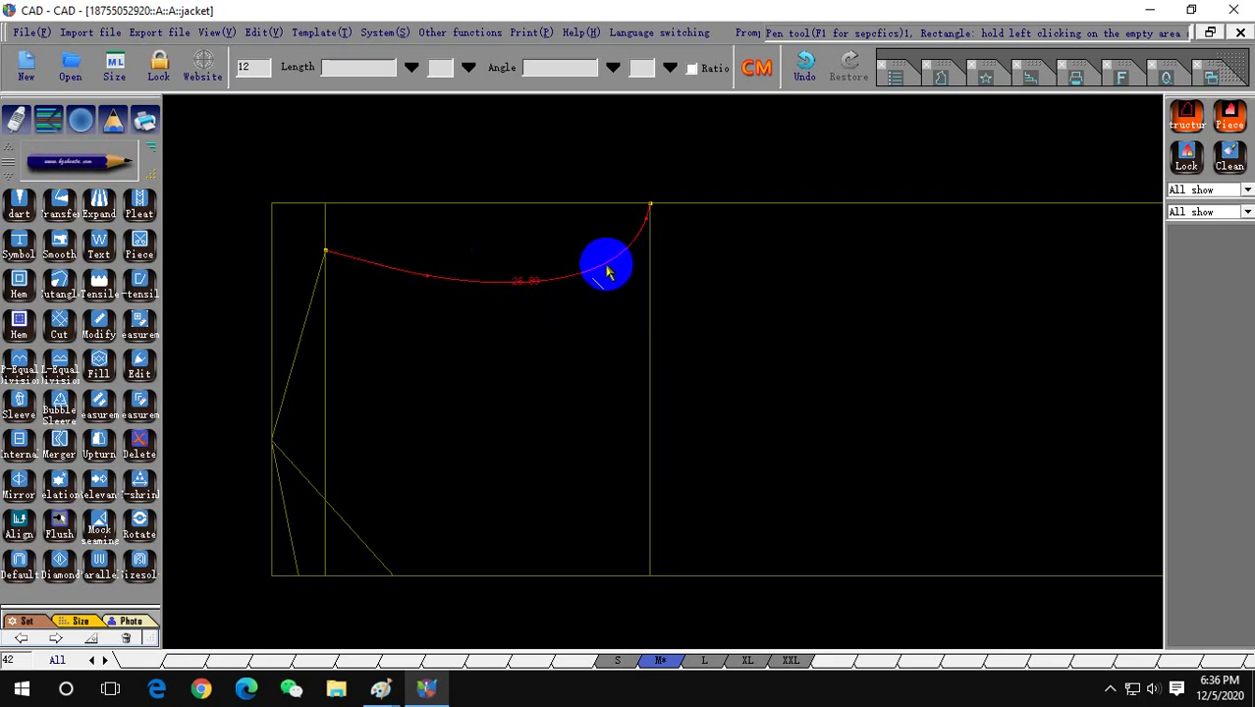
{"action": "scroll", "coordinate": [637, 234], "scroll_direction": "up", "scroll_amount": 1}
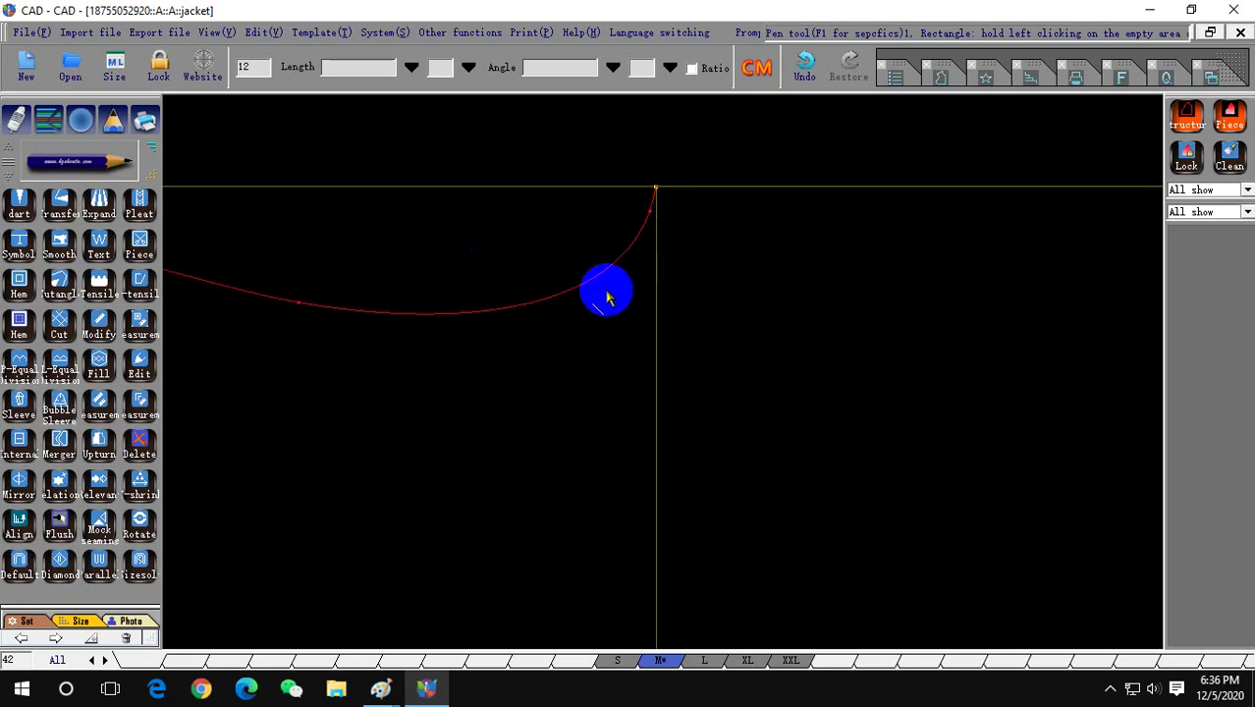
{"action": "scroll", "coordinate": [590, 314], "scroll_direction": "down", "scroll_amount": 1}
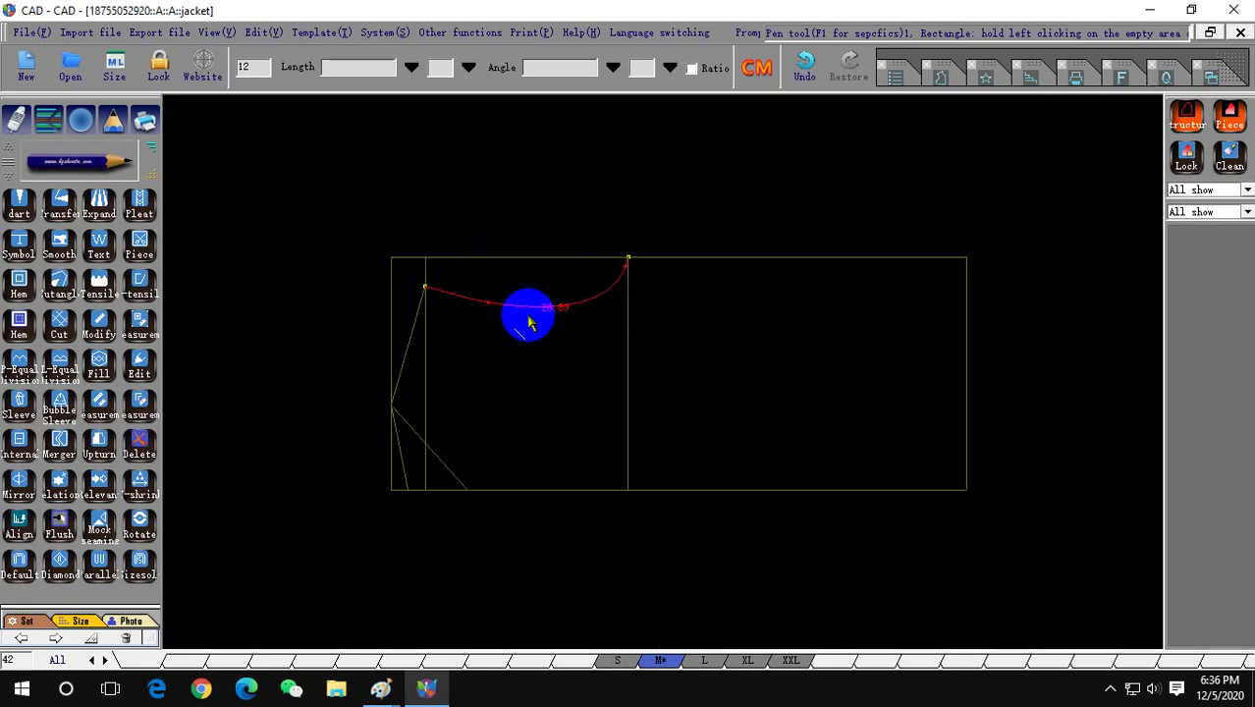
{"action": "left_click", "coordinate": [580, 302]}
{"action": "scroll", "coordinate": [587, 306], "scroll_direction": "up", "scroll_amount": 2}
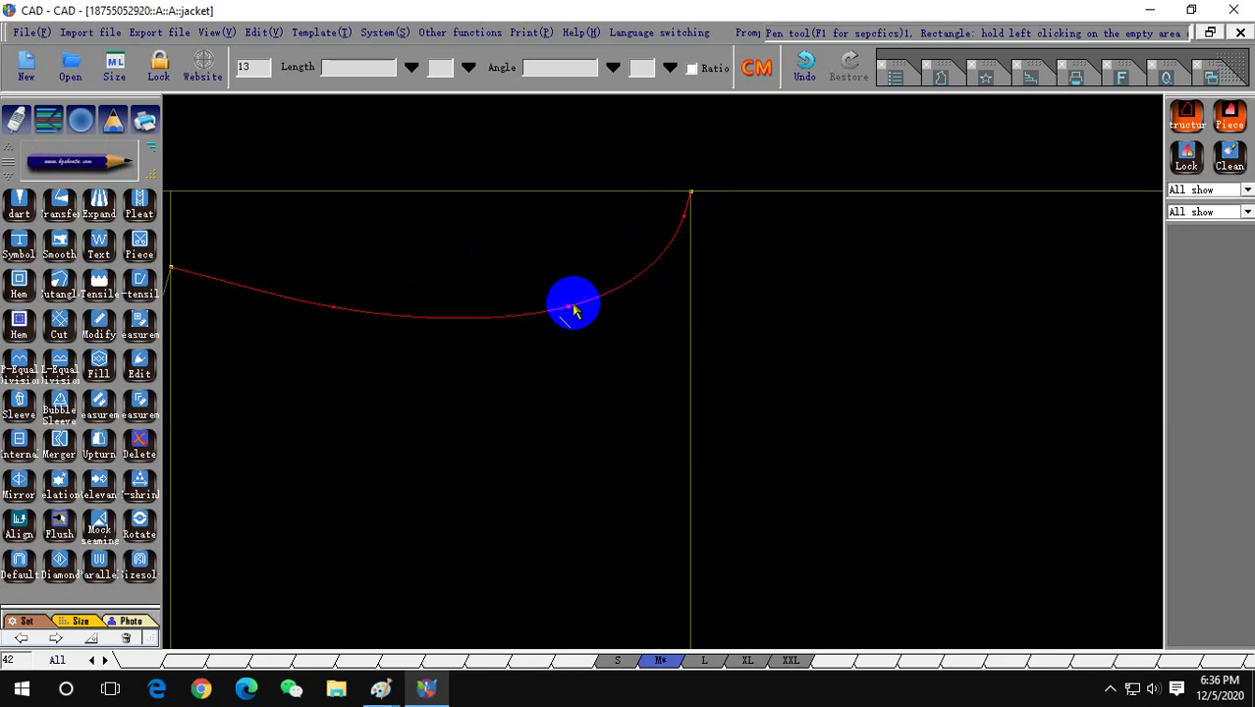
{"action": "left_click", "coordinate": [575, 310]}
{"action": "left_click", "coordinate": [677, 223]}
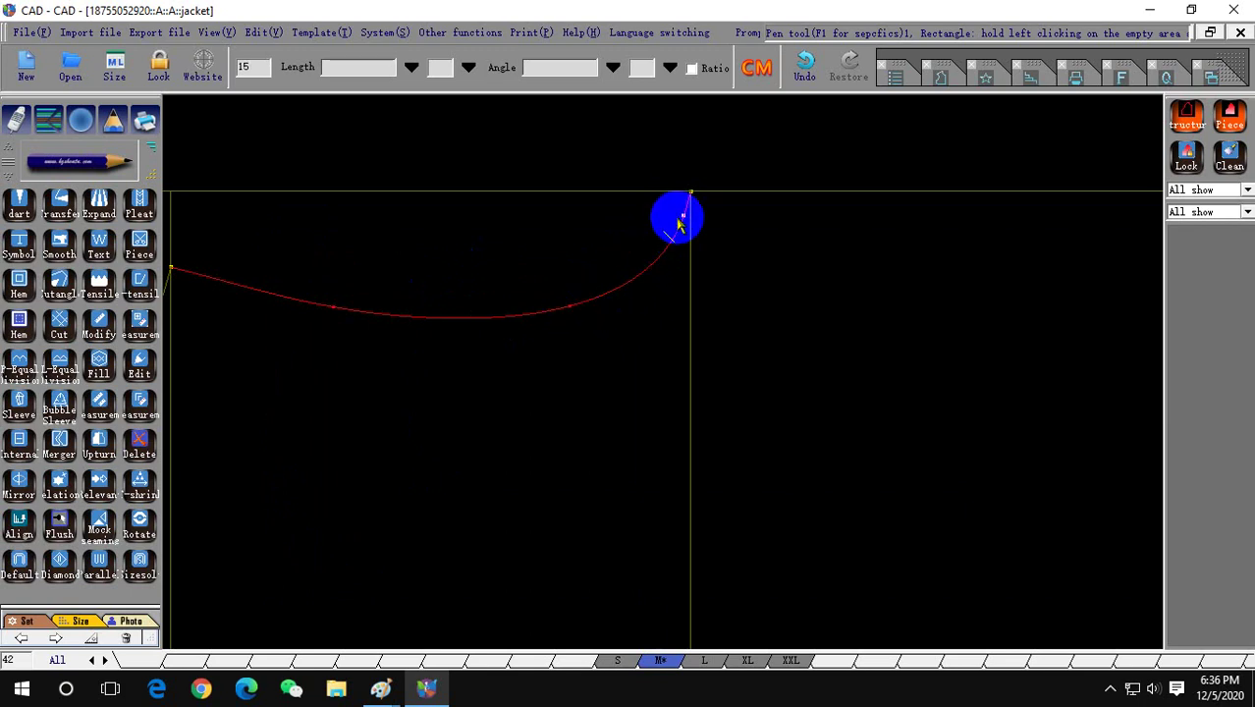
{"action": "left_click", "coordinate": [686, 218]}
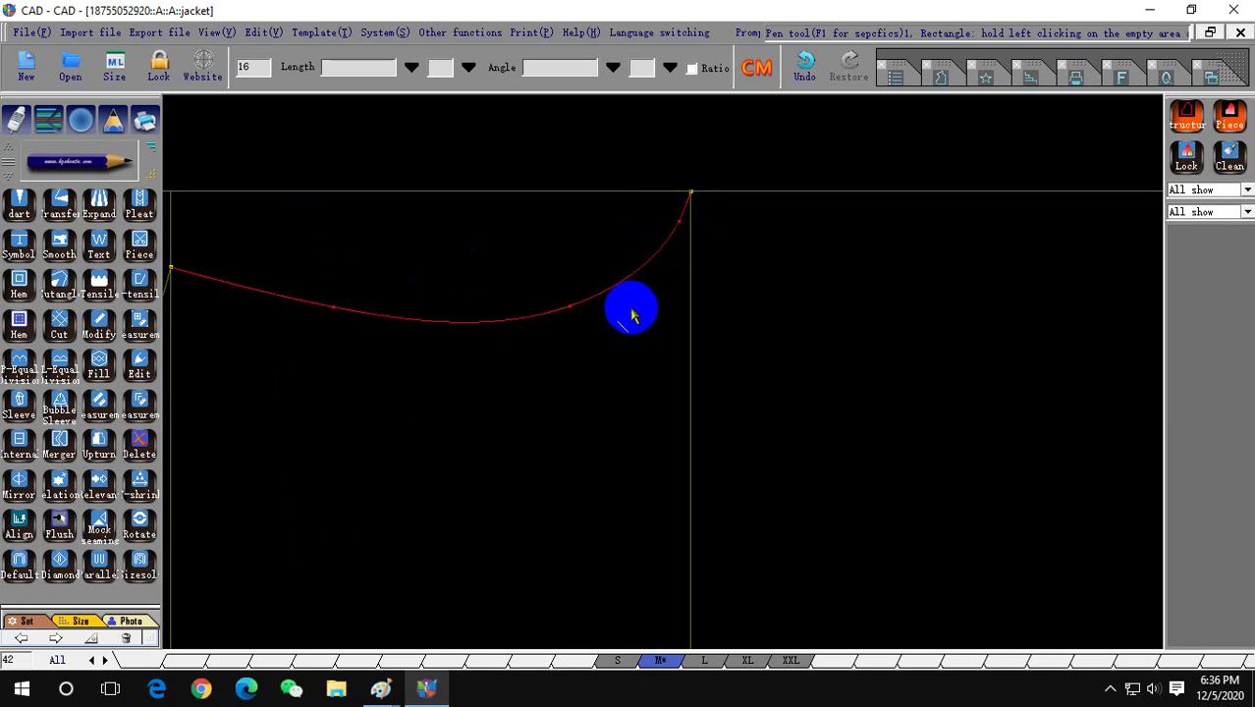
{"action": "scroll", "coordinate": [629, 312], "scroll_direction": "down", "scroll_amount": 1}
{"action": "scroll", "coordinate": [551, 324], "scroll_direction": "up", "scroll_amount": 1}
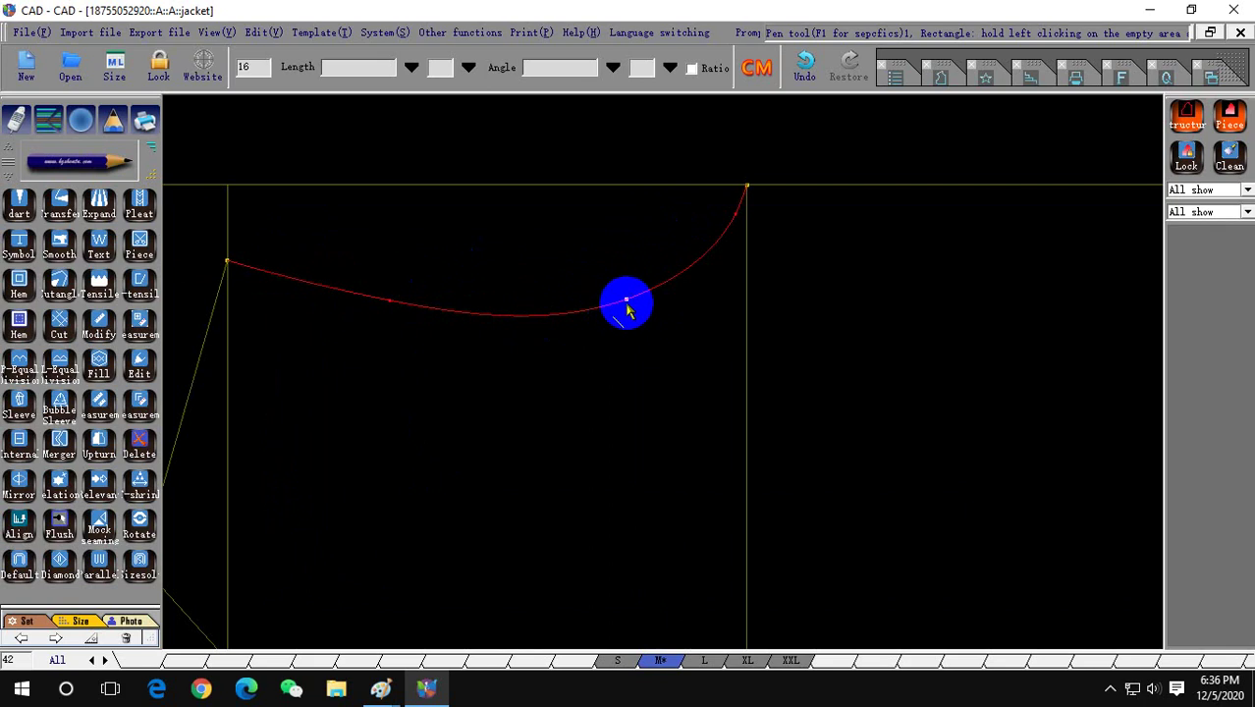
{"action": "left_click", "coordinate": [539, 314]}
{"action": "scroll", "coordinate": [539, 309], "scroll_direction": "down", "scroll_amount": 1}
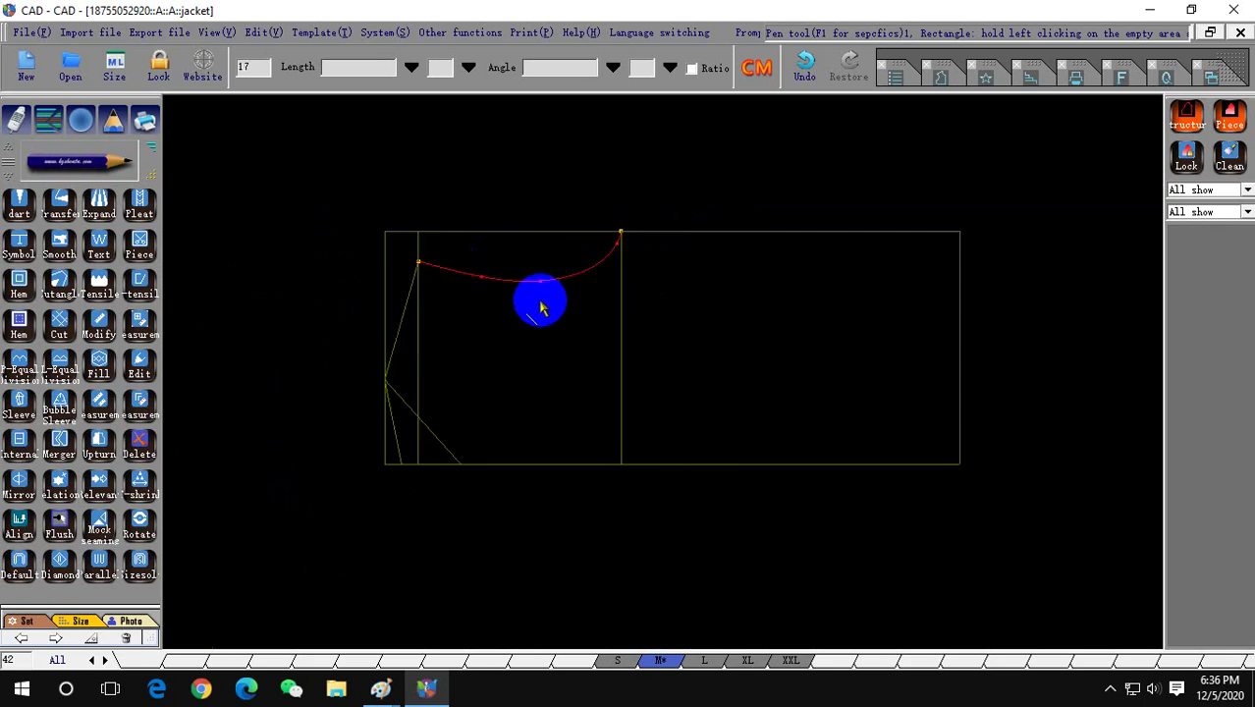
{"action": "right_click", "coordinate": [539, 311]}
{"action": "scroll", "coordinate": [456, 401], "scroll_direction": "up", "scroll_amount": 1}
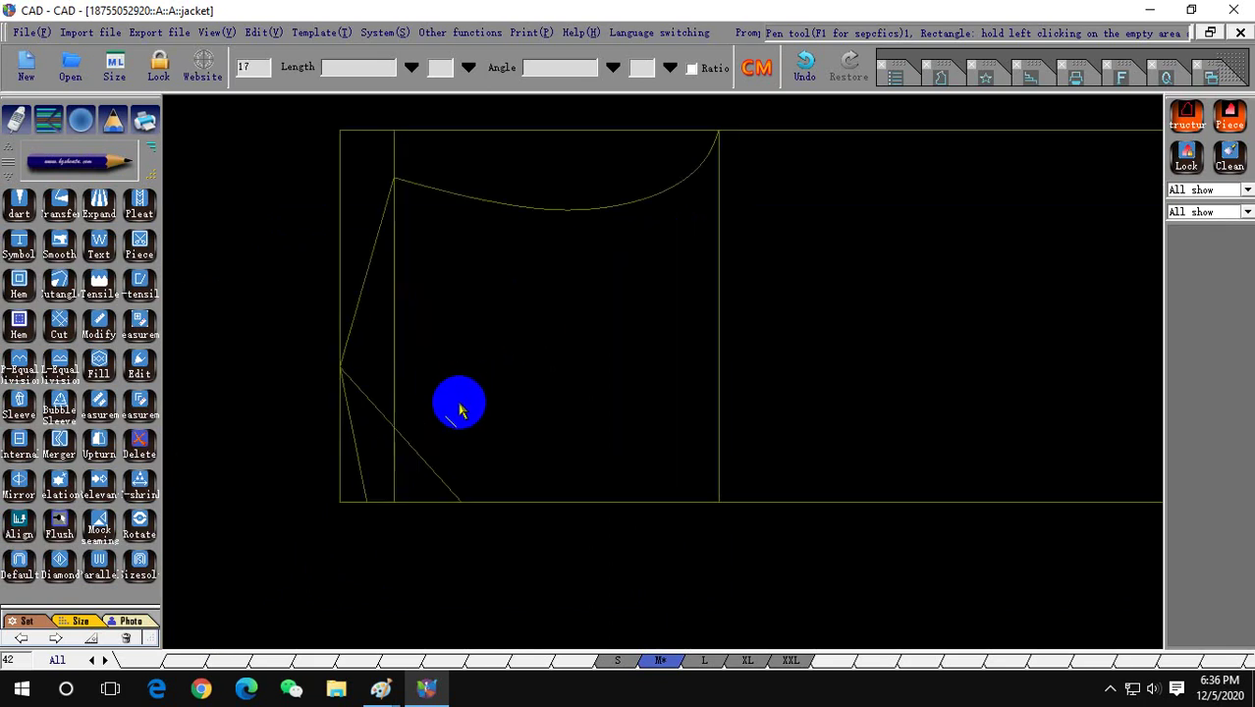
Drag the lower-left diagonal's midpoint to bend it into a gentle curve.
{"action": "scroll", "coordinate": [505, 383], "scroll_direction": "down", "scroll_amount": 1}
{"action": "scroll", "coordinate": [481, 412], "scroll_direction": "up", "scroll_amount": 1}
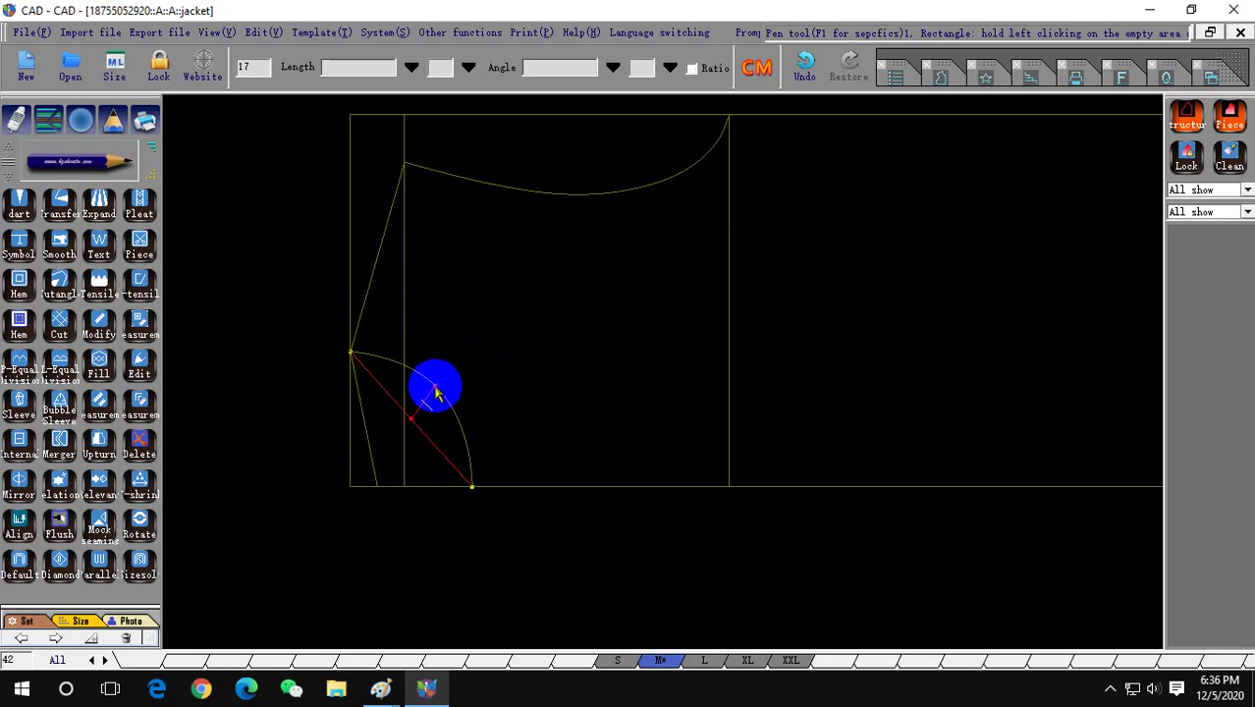
{"action": "scroll", "coordinate": [476, 414], "scroll_direction": "down", "scroll_amount": 1}
{"action": "scroll", "coordinate": [443, 440], "scroll_direction": "up", "scroll_amount": 1}
{"action": "scroll", "coordinate": [391, 429], "scroll_direction": "up", "scroll_amount": 1}
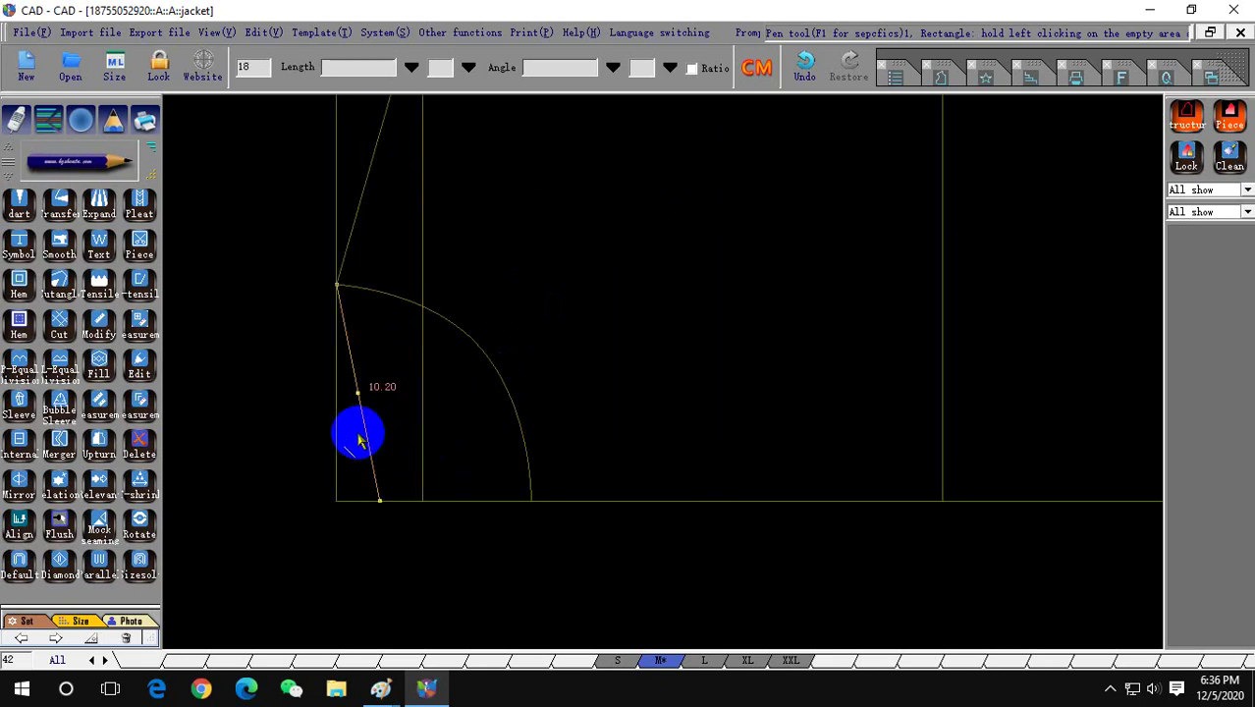
{"action": "left_click_drag", "start_coordinate": [359, 439], "coordinate": [370, 337]}
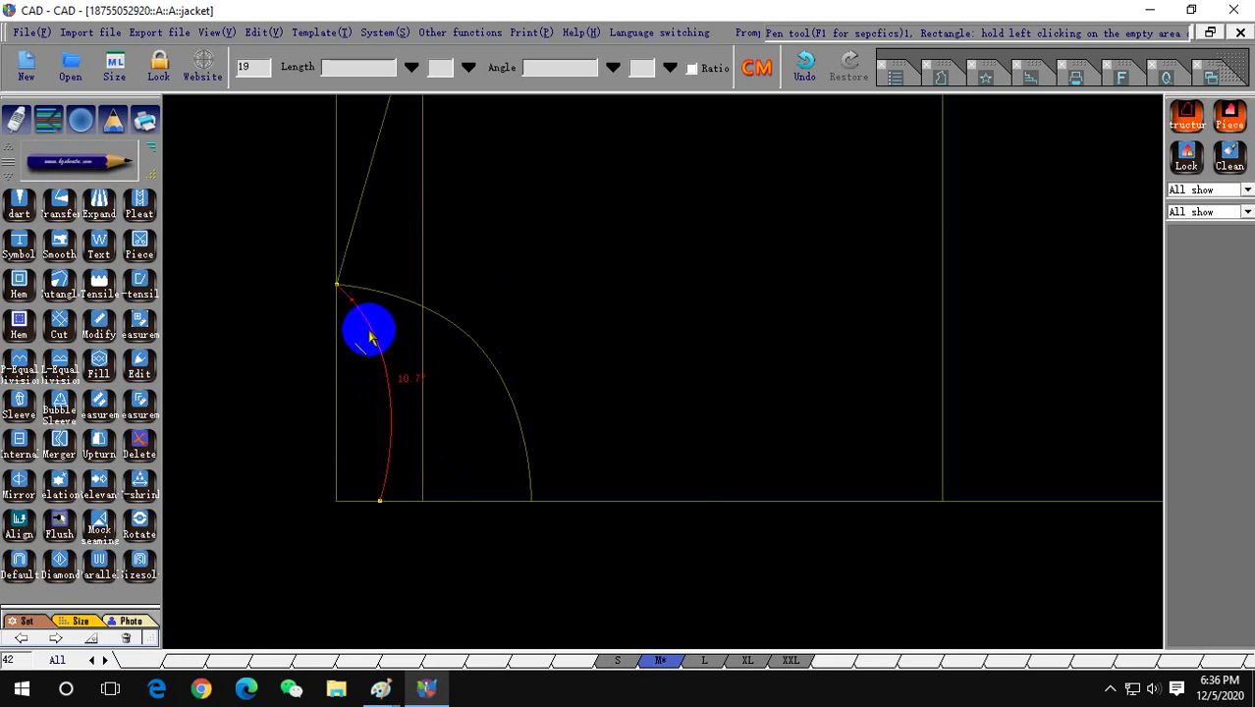
{"action": "left_click_drag", "start_coordinate": [392, 404], "coordinate": [384, 410]}
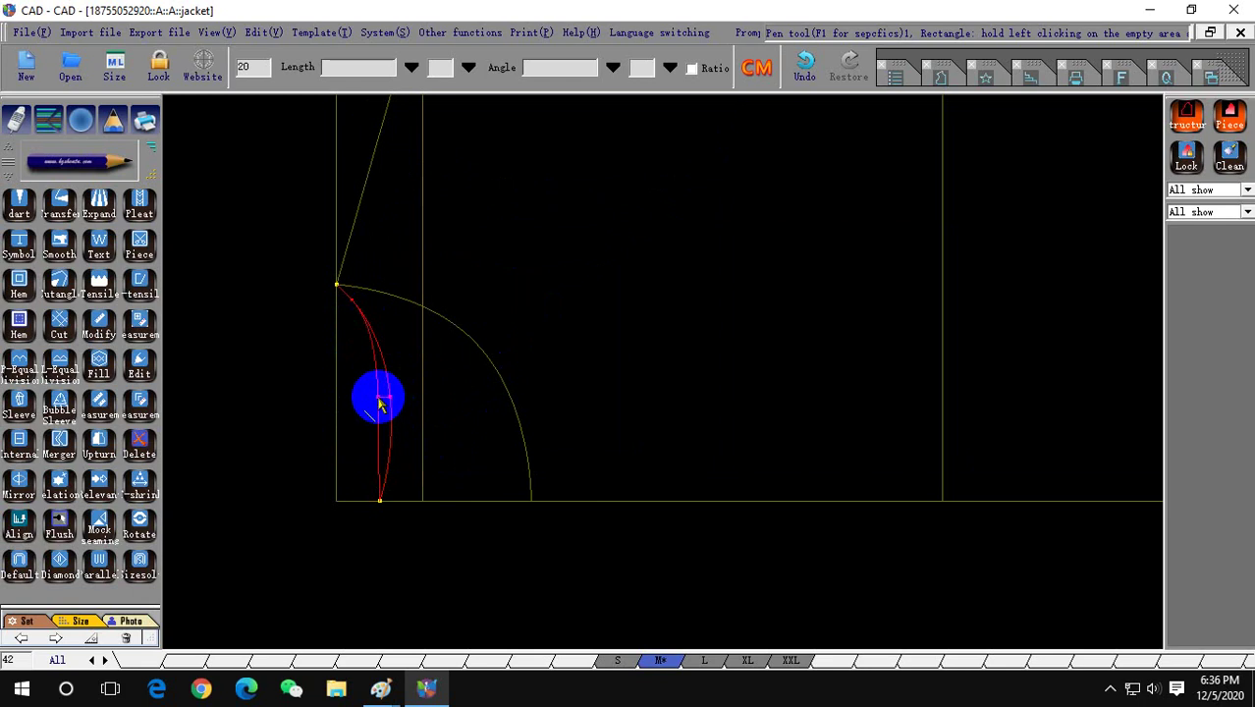
{"action": "right_click", "coordinate": [476, 394]}
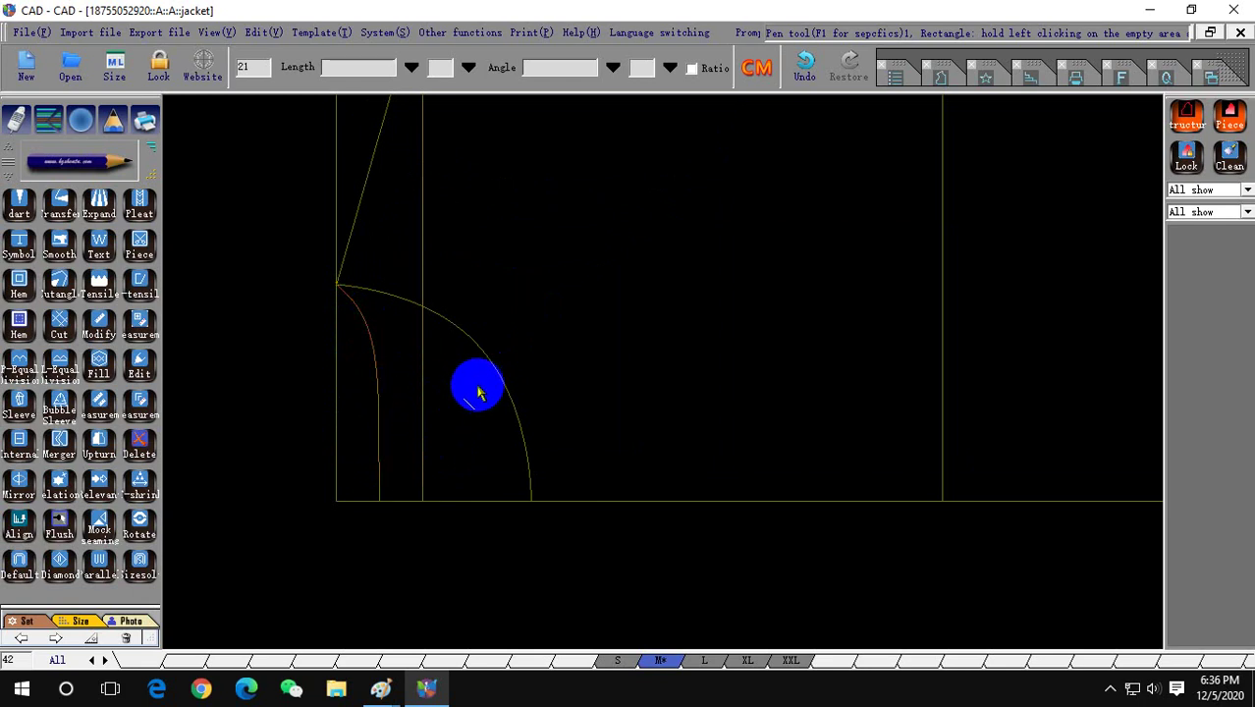
Offset a full-height vertical line 6 in from the rectangle's right edge.
{"action": "scroll", "coordinate": [476, 393], "scroll_direction": "down", "scroll_amount": 3}
{"action": "scroll", "coordinate": [525, 376], "scroll_direction": "down", "scroll_amount": 2}
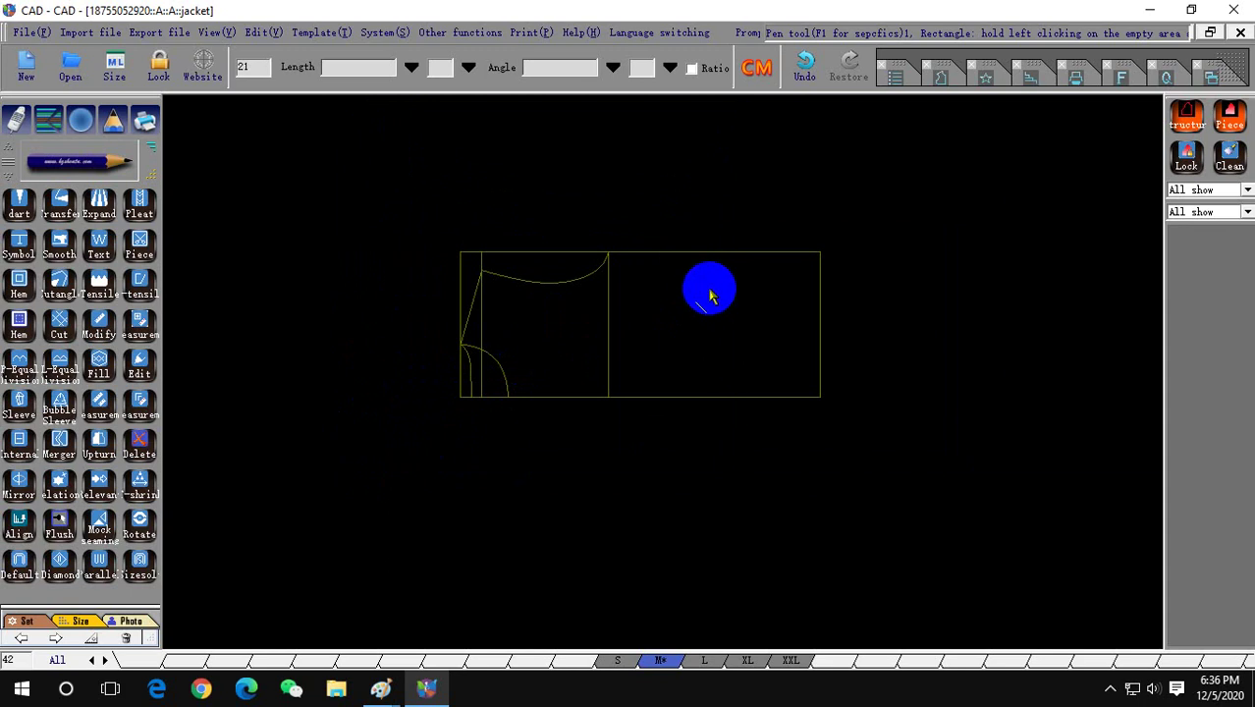
{"action": "left_click_drag", "start_coordinate": [816, 307], "coordinate": [795, 316]}
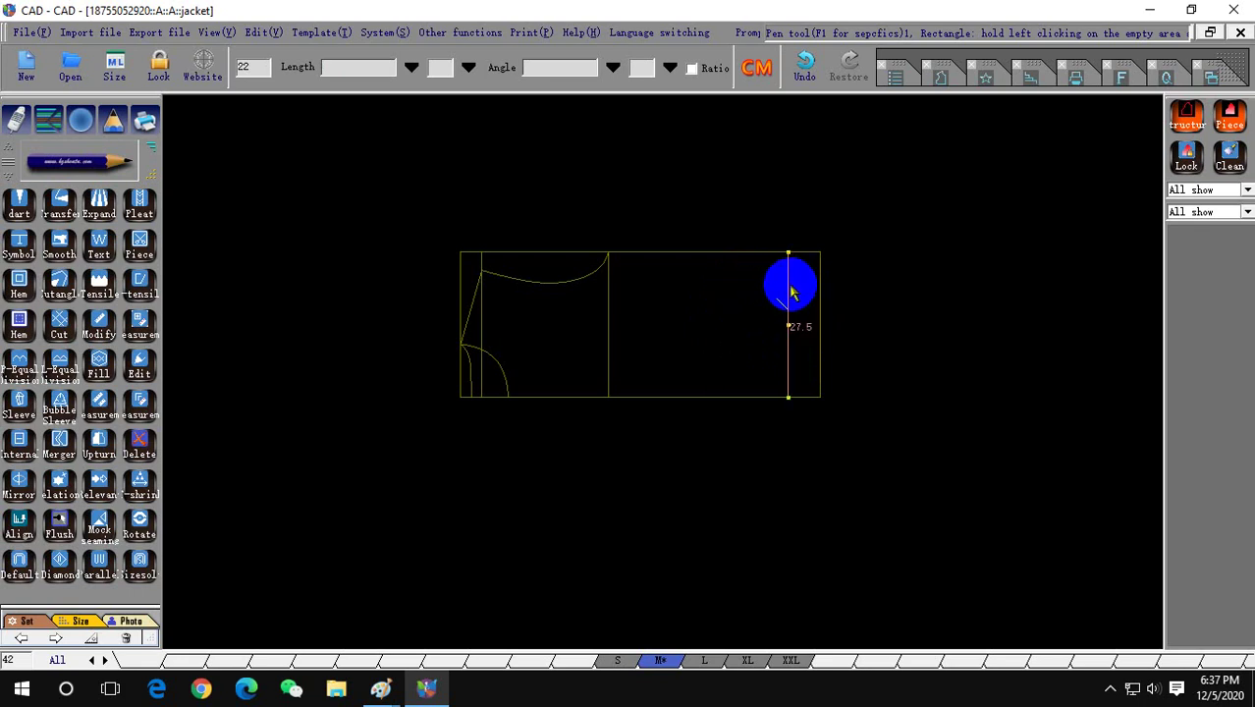
Offset more vertical lines from the right side, one set 25 from an existing vertical.
{"action": "mouse_move", "coordinate": [785, 297]}
{"action": "left_mouse_down"}
{"action": "mouse_move", "coordinate": [762, 294]}
{"action": "mouse_move", "coordinate": [762, 312]}
{"action": "mouse_move", "coordinate": [694, 314]}
{"action": "left_mouse_up"}
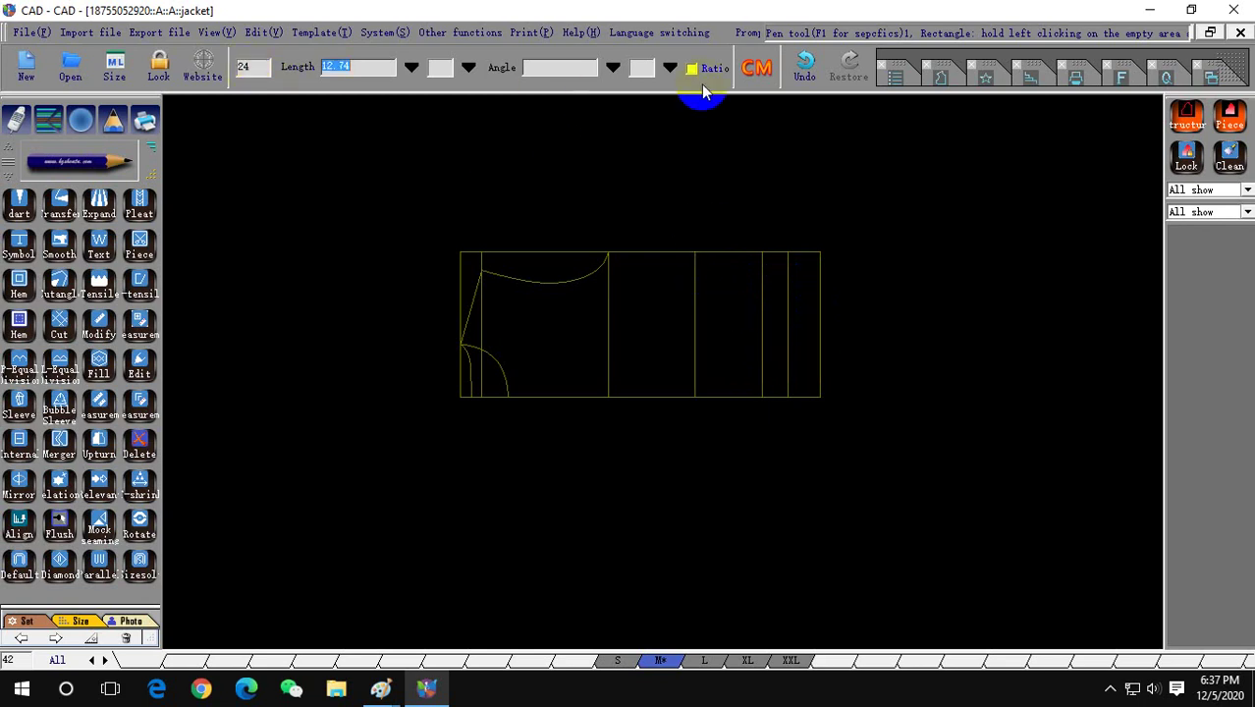
{"action": "left_click_drag", "start_coordinate": [771, 302], "coordinate": [694, 312]}
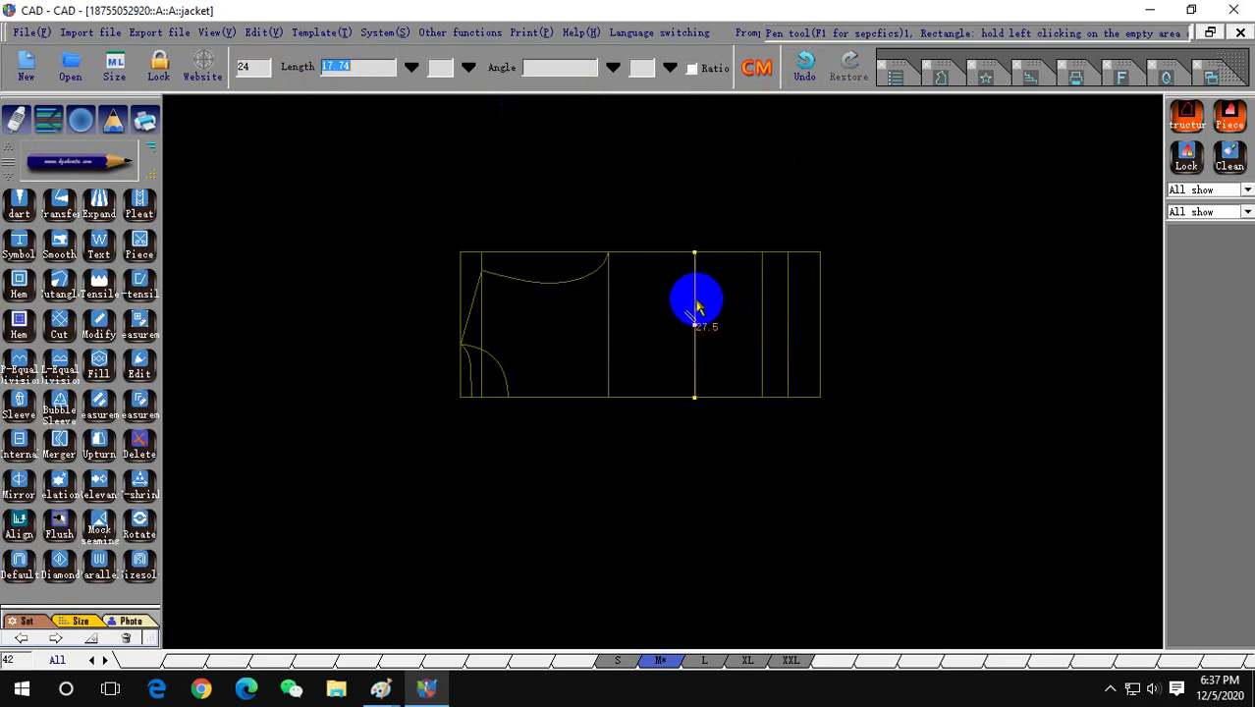
{"action": "left_click_drag", "start_coordinate": [695, 308], "coordinate": [727, 308]}
{"action": "right_click", "coordinate": [727, 305]}
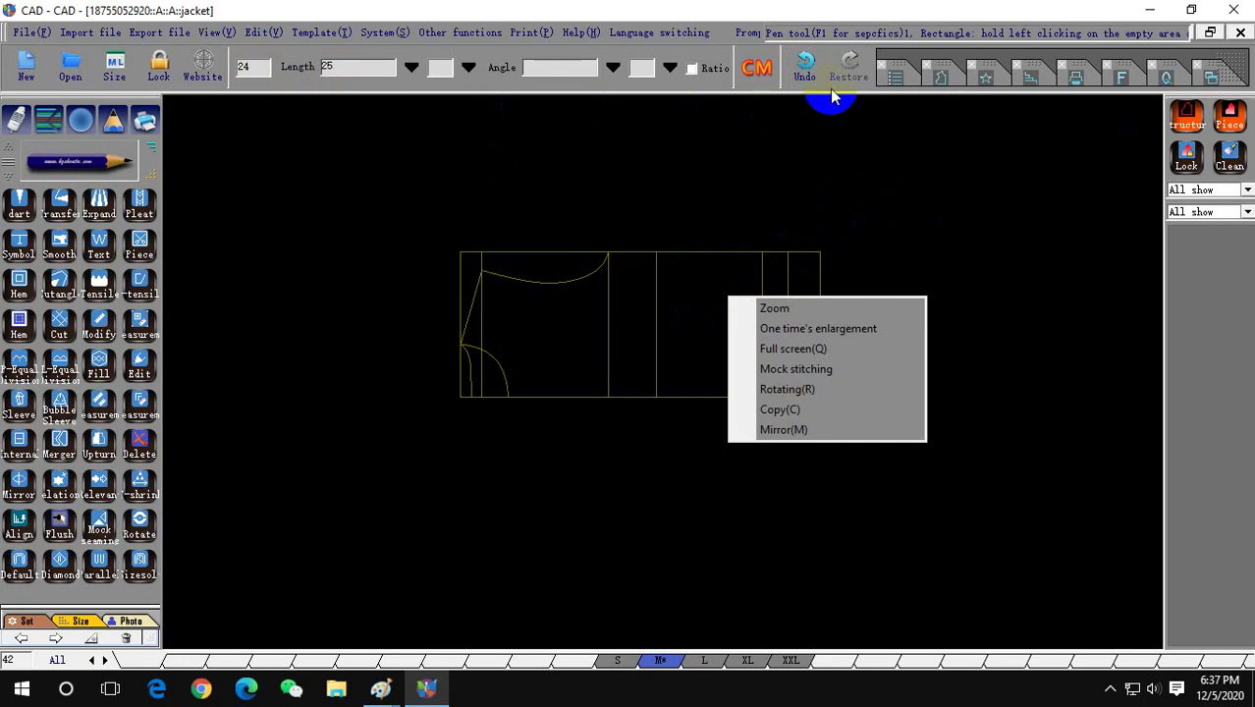
Add a horizontal line 20.5 above the bottom edge and a second one 2 from it.
{"action": "left_click", "coordinate": [814, 246]}
{"action": "left_click_drag", "start_coordinate": [700, 420], "coordinate": [707, 324]}
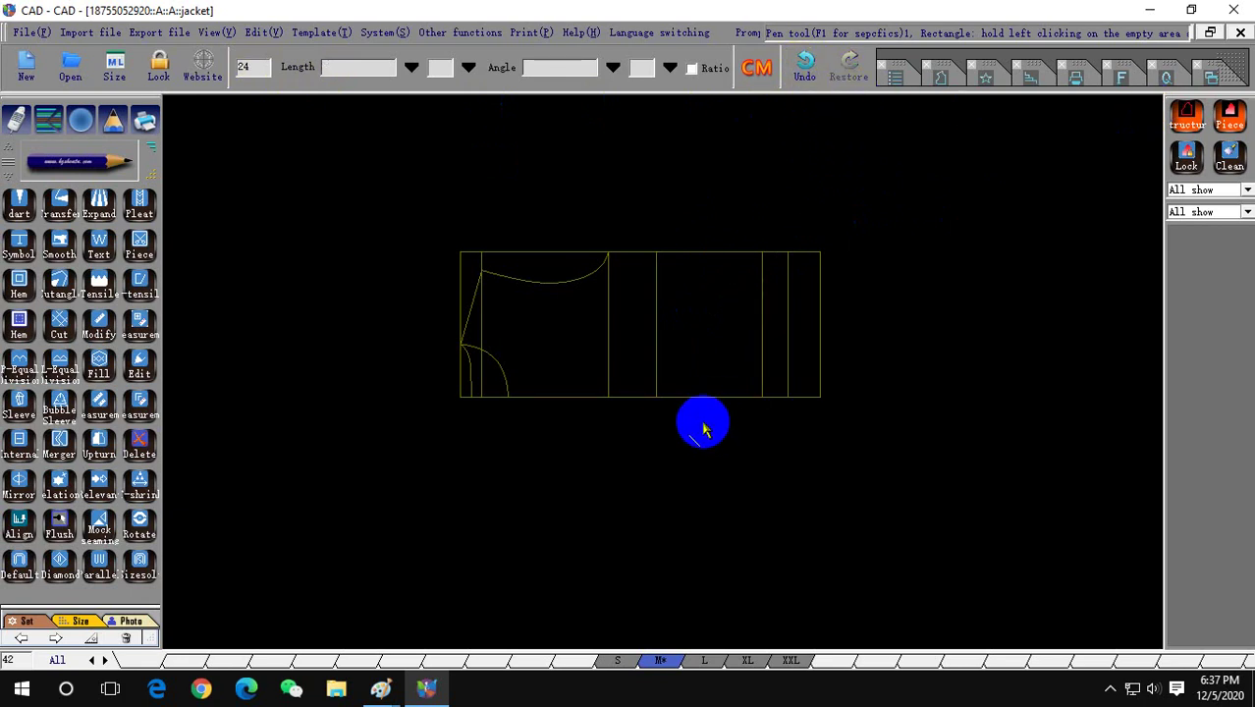
{"action": "type", "text": "2."}
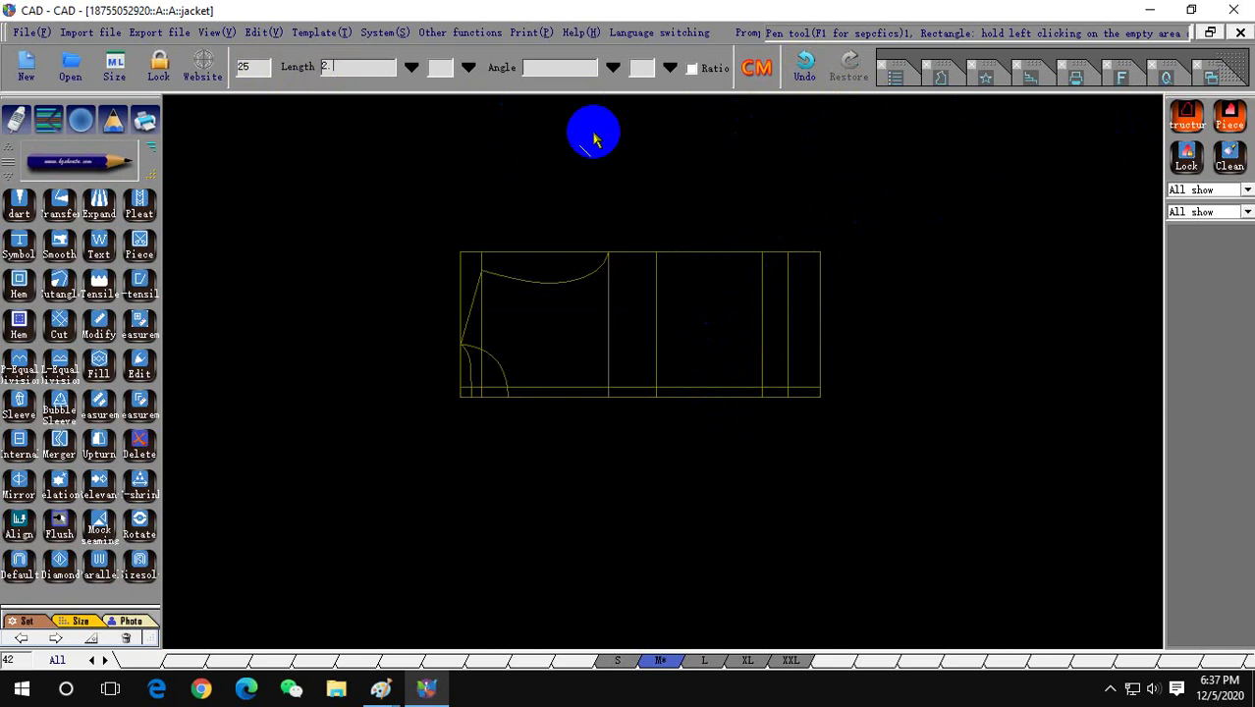
{"action": "left_click", "coordinate": [344, 66]}
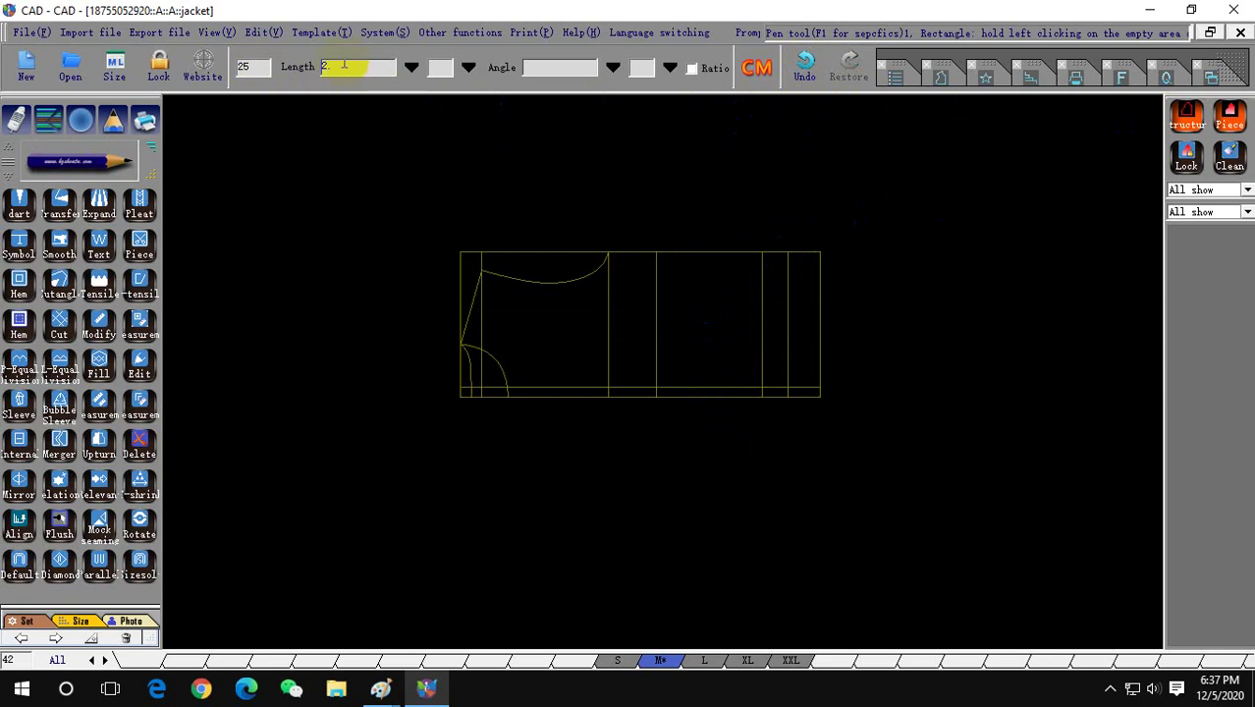
{"action": "type", "text": "0"}
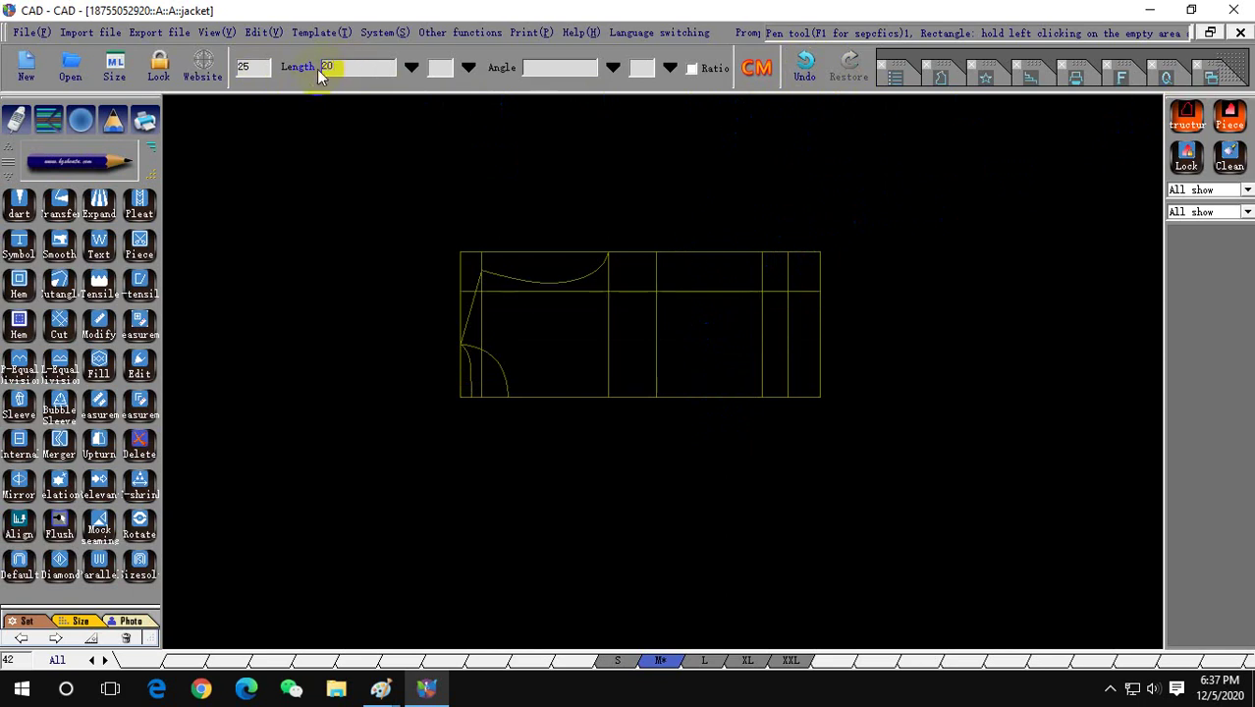
{"action": "type", "text": ".5"}
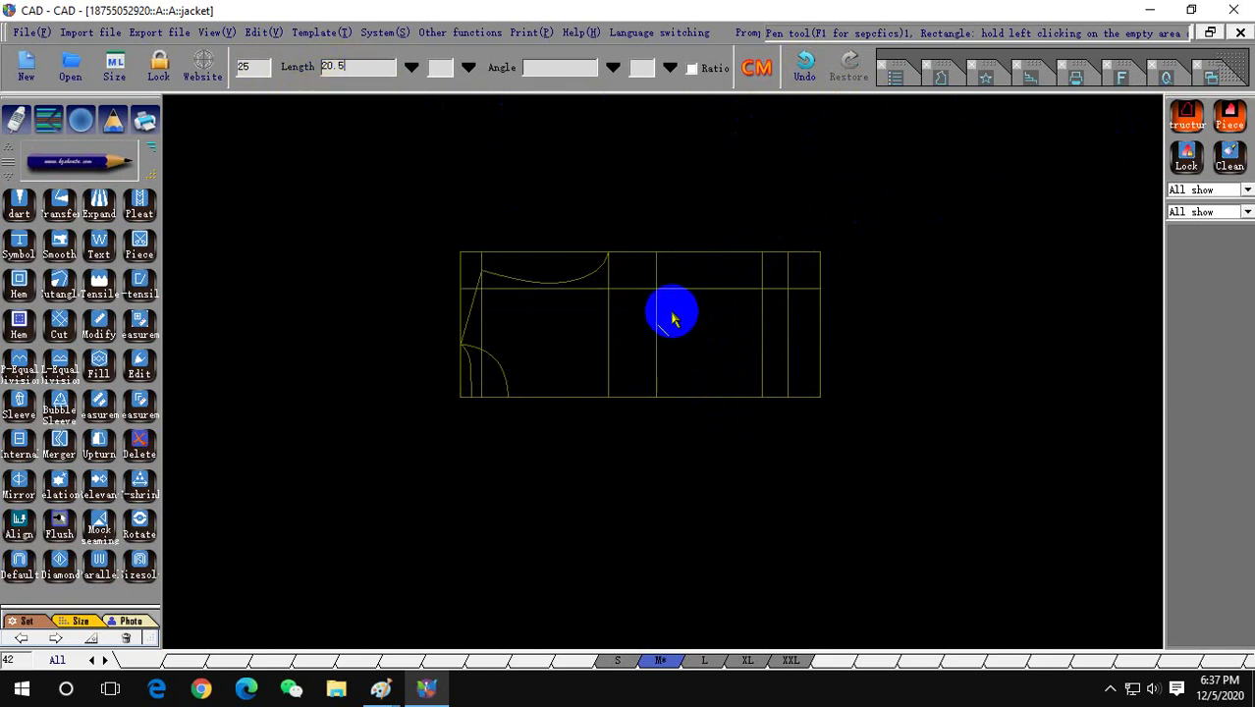
{"action": "right_click", "coordinate": [712, 308]}
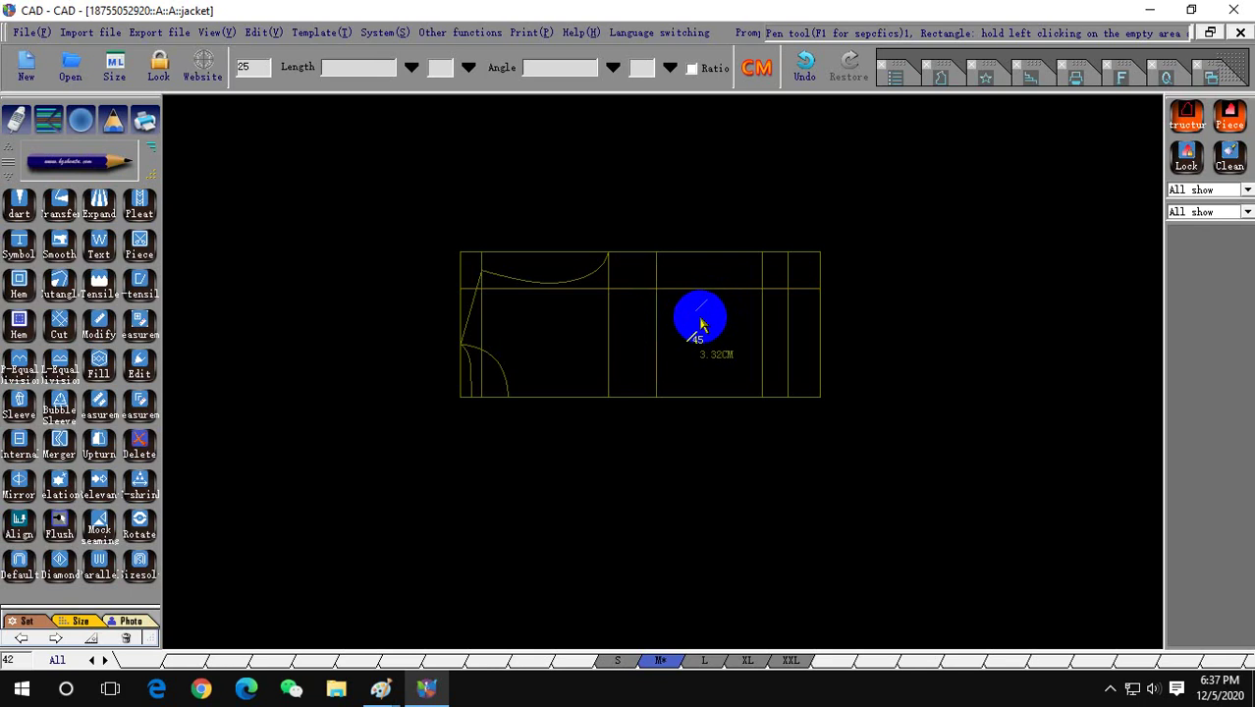
{"action": "left_click", "coordinate": [710, 292]}
{"action": "type", "text": "2"}
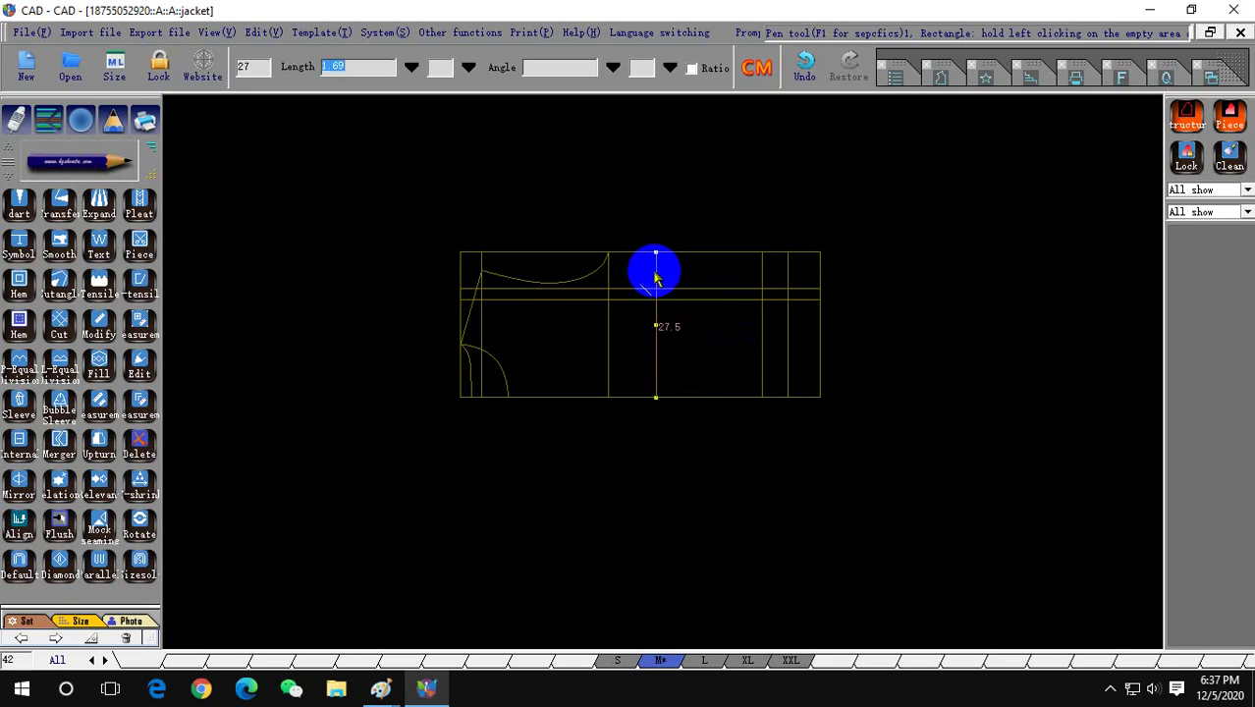
Shift a vertical line right and trim the tops of two inner vertical lines.
{"action": "mouse_move", "coordinate": [655, 280]}
{"action": "left_mouse_down"}
{"action": "mouse_move", "coordinate": [760, 285]}
{"action": "mouse_move", "coordinate": [743, 281]}
{"action": "left_mouse_up"}
{"action": "mouse_move", "coordinate": [555, 197]}
{"action": "left_mouse_down"}
{"action": "mouse_move", "coordinate": [863, 440]}
{"action": "mouse_move", "coordinate": [887, 437]}
{"action": "left_mouse_up"}
{"action": "scroll", "coordinate": [761, 324], "scroll_direction": "up", "scroll_amount": 2}
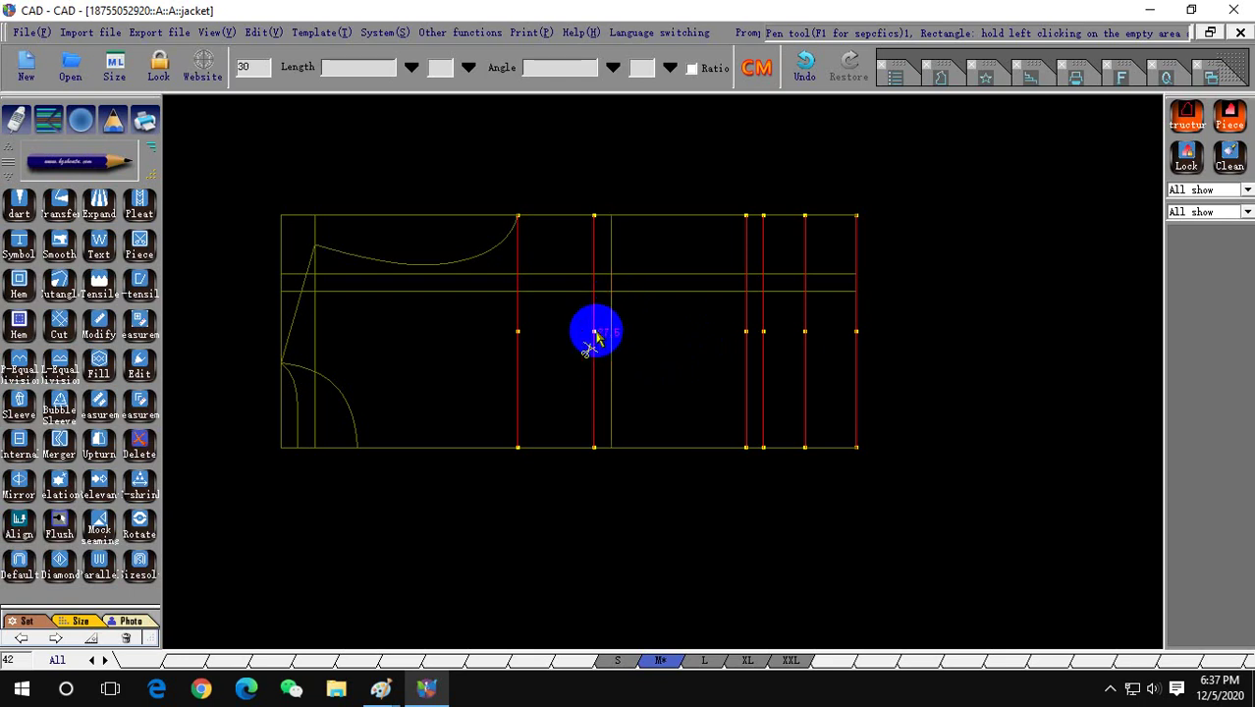
{"action": "left_click_drag", "start_coordinate": [412, 146], "coordinate": [1037, 542]}
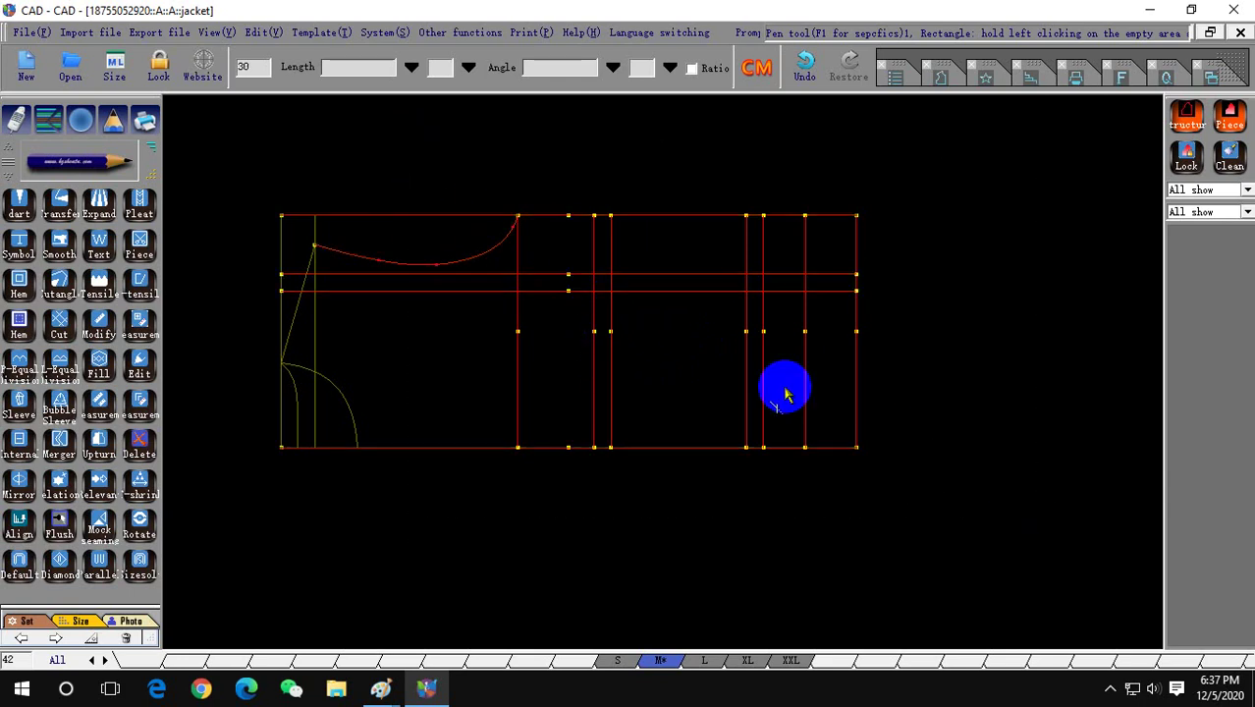
{"action": "left_click", "coordinate": [611, 245]}
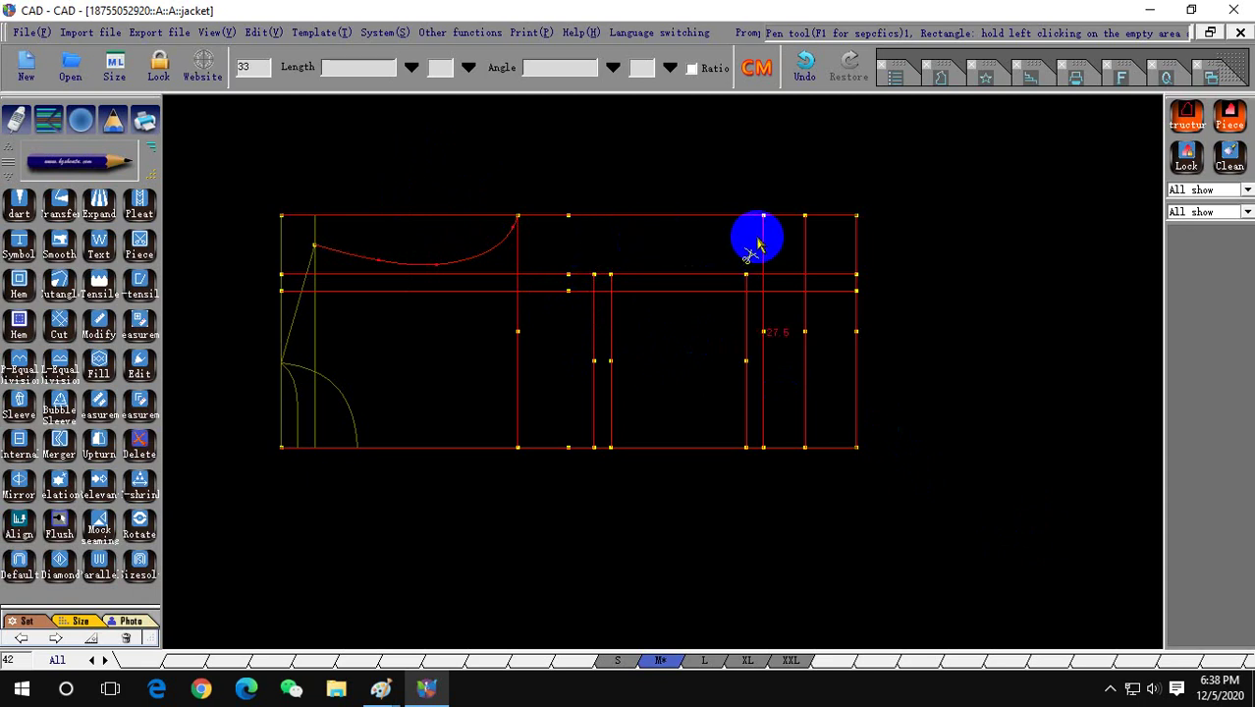
{"action": "left_click", "coordinate": [762, 246]}
{"action": "right_click", "coordinate": [786, 245]}
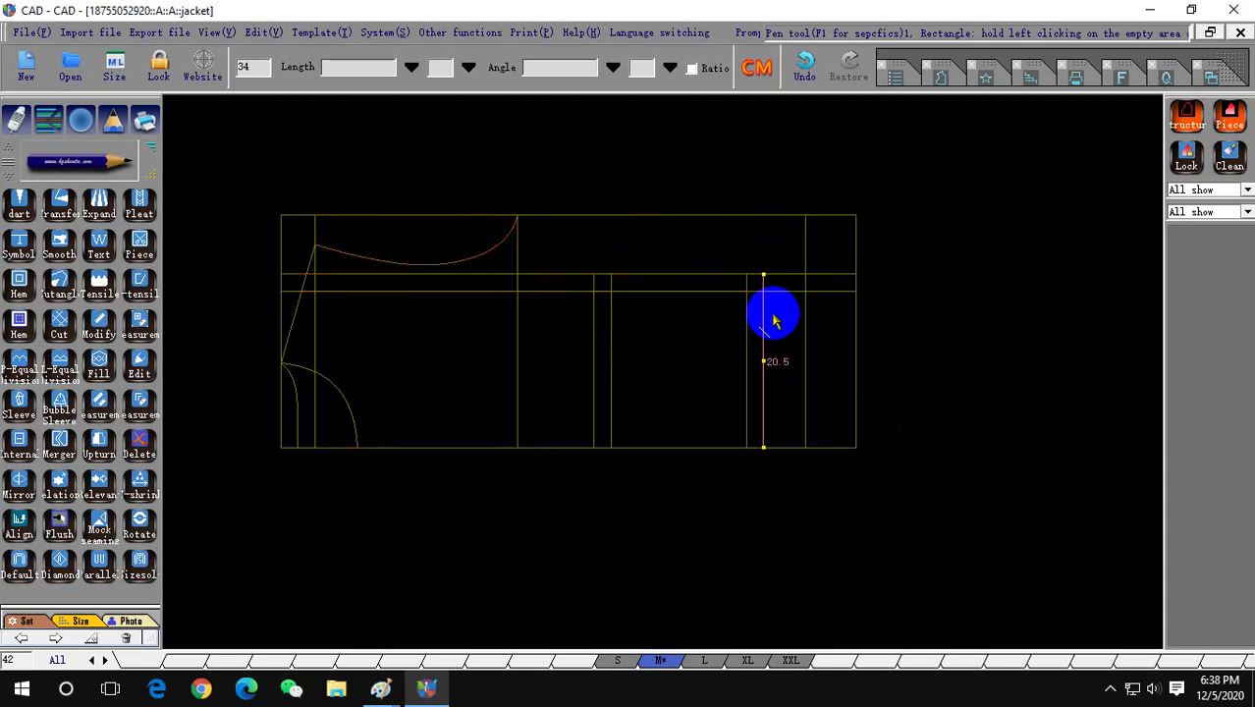
Reselect the right-panel vertical lines and band ticks, finally selecting all lines as cutting boundaries.
{"action": "left_click_drag", "start_coordinate": [574, 151], "coordinate": [913, 545]}
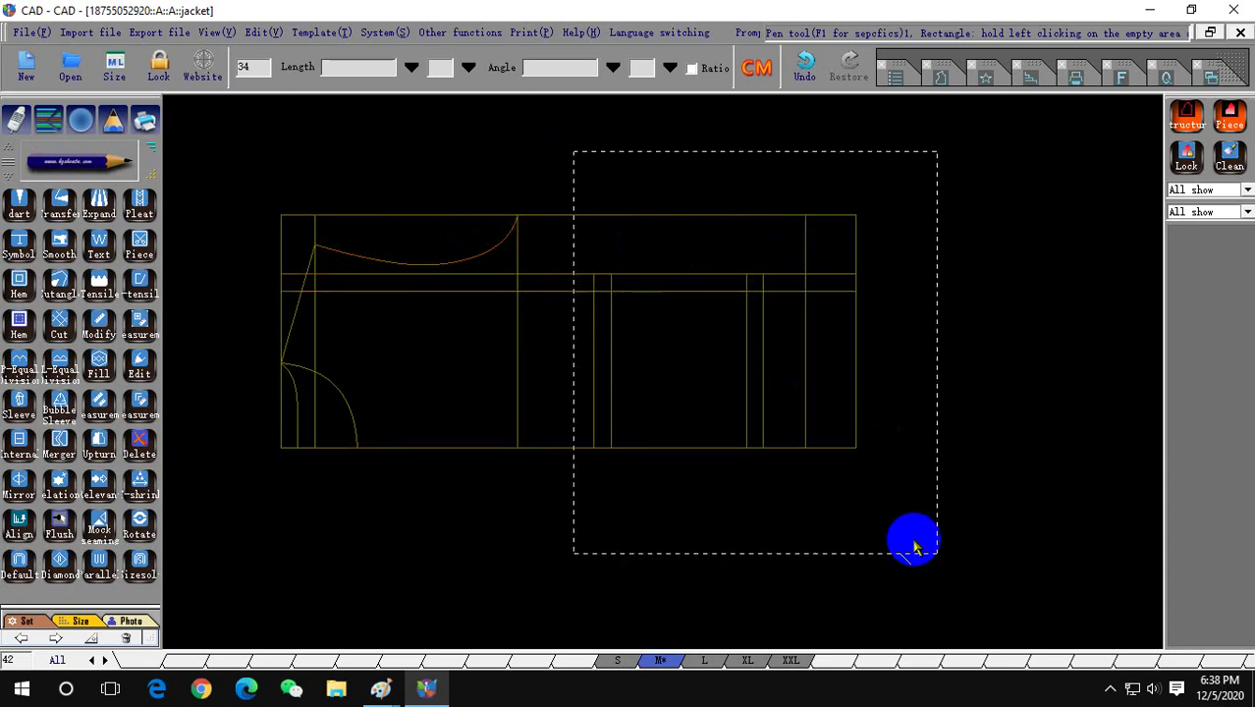
{"action": "left_click", "coordinate": [611, 343]}
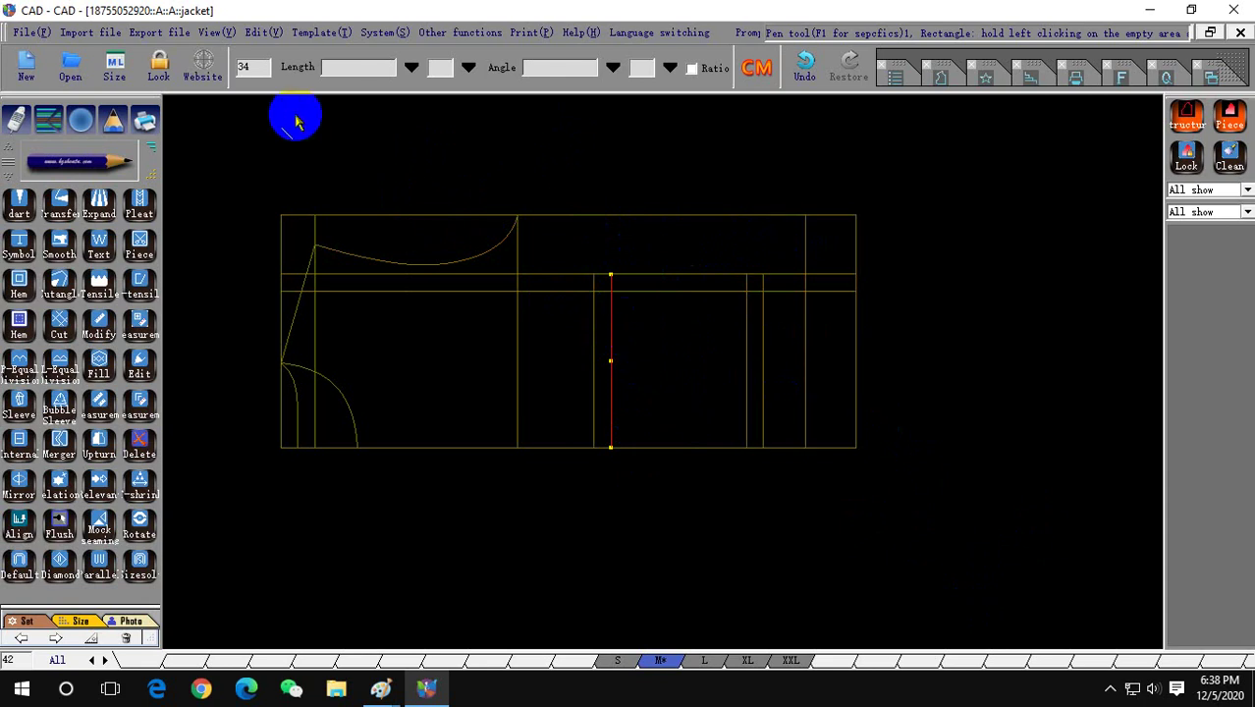
{"action": "left_click_drag", "start_coordinate": [235, 155], "coordinate": [1075, 677]}
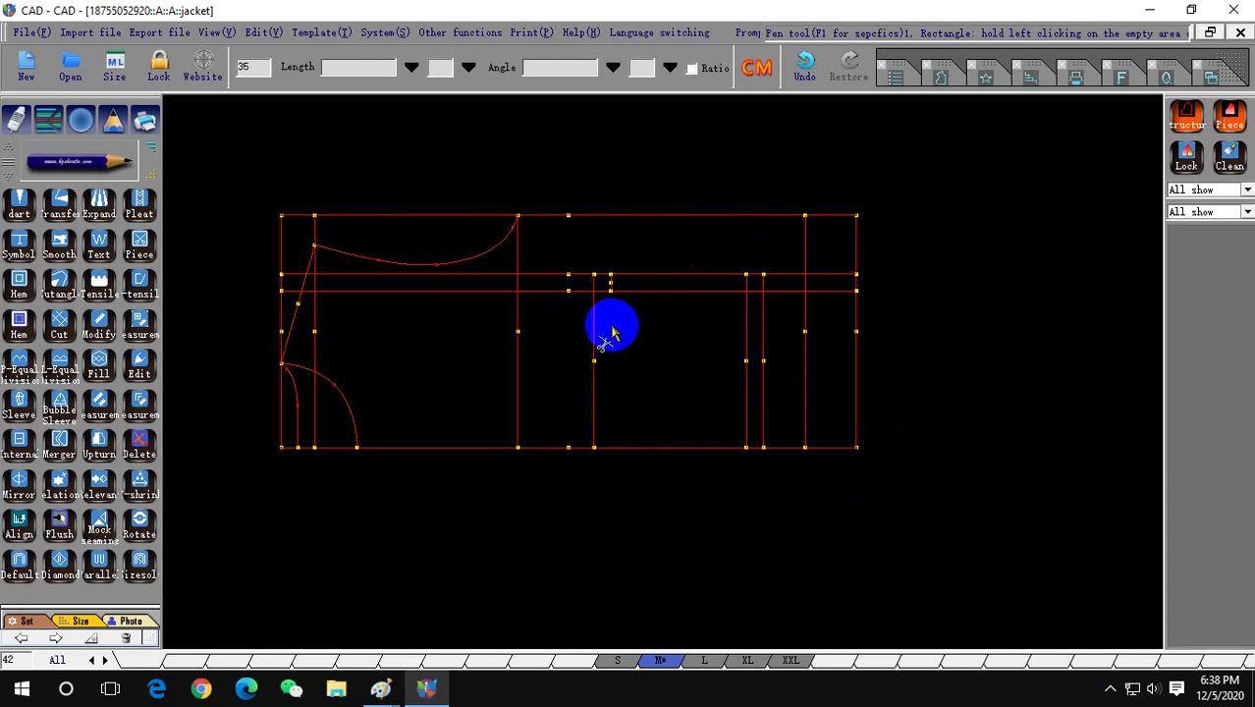
{"action": "right_click", "coordinate": [748, 339]}
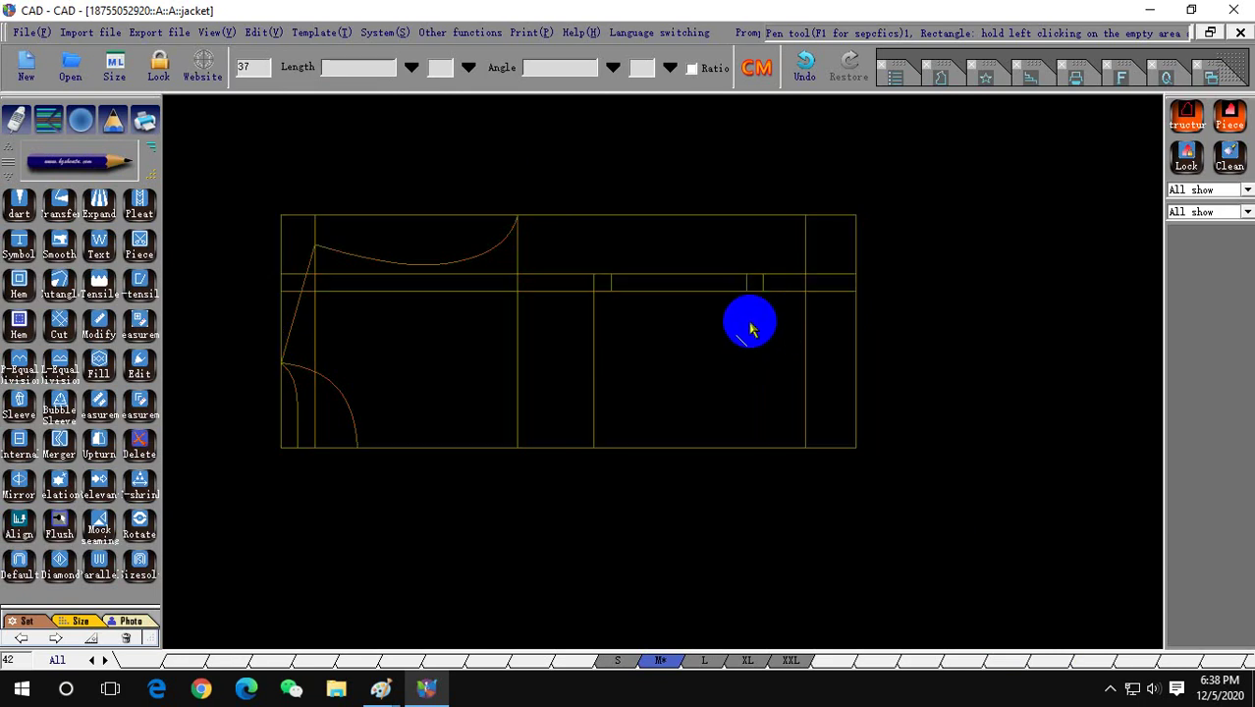
{"action": "left_click_drag", "start_coordinate": [512, 154], "coordinate": [904, 467]}
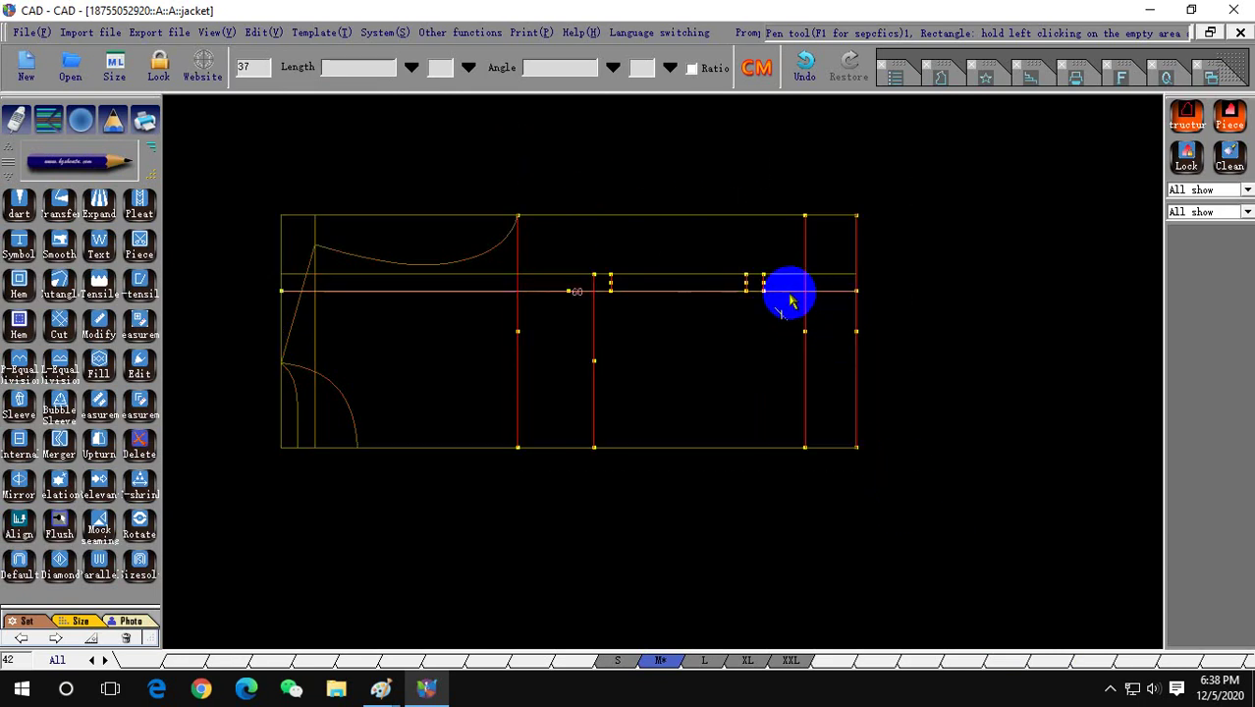
{"action": "right_click", "coordinate": [663, 230]}
{"action": "left_click_drag", "start_coordinate": [434, 154], "coordinate": [857, 402]}
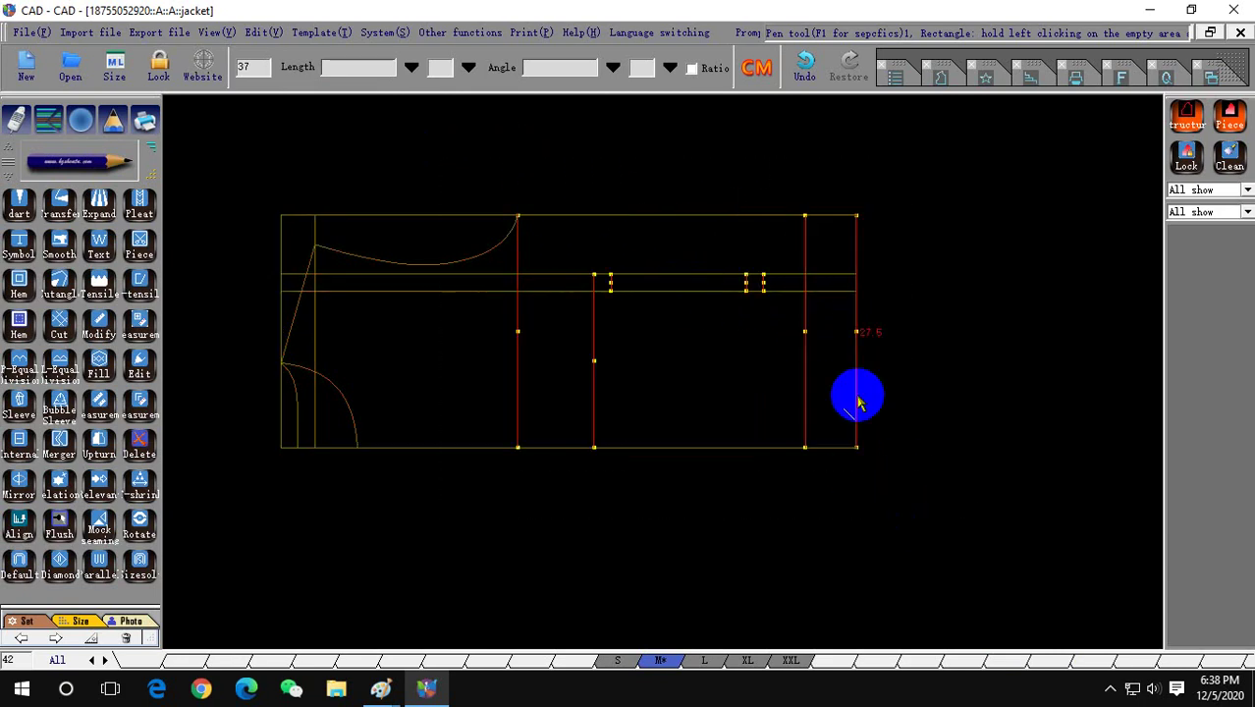
{"action": "right_click", "coordinate": [639, 248]}
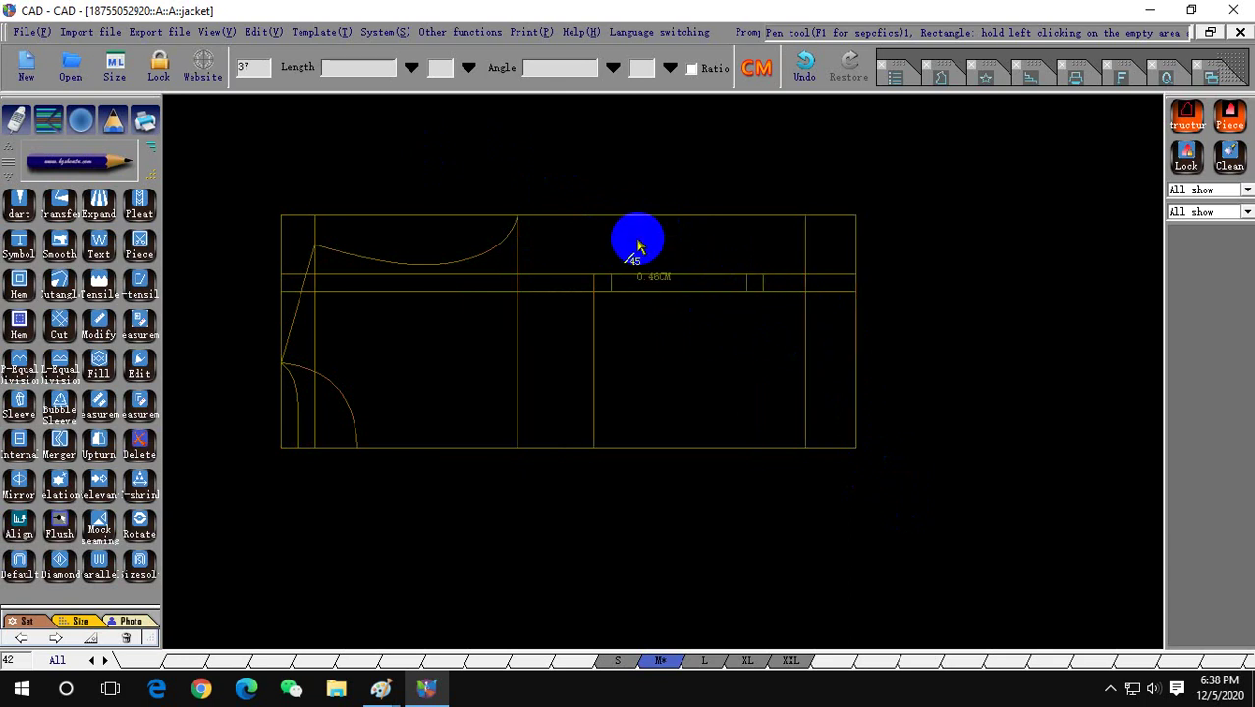
{"action": "left_click_drag", "start_coordinate": [532, 180], "coordinate": [843, 334]}
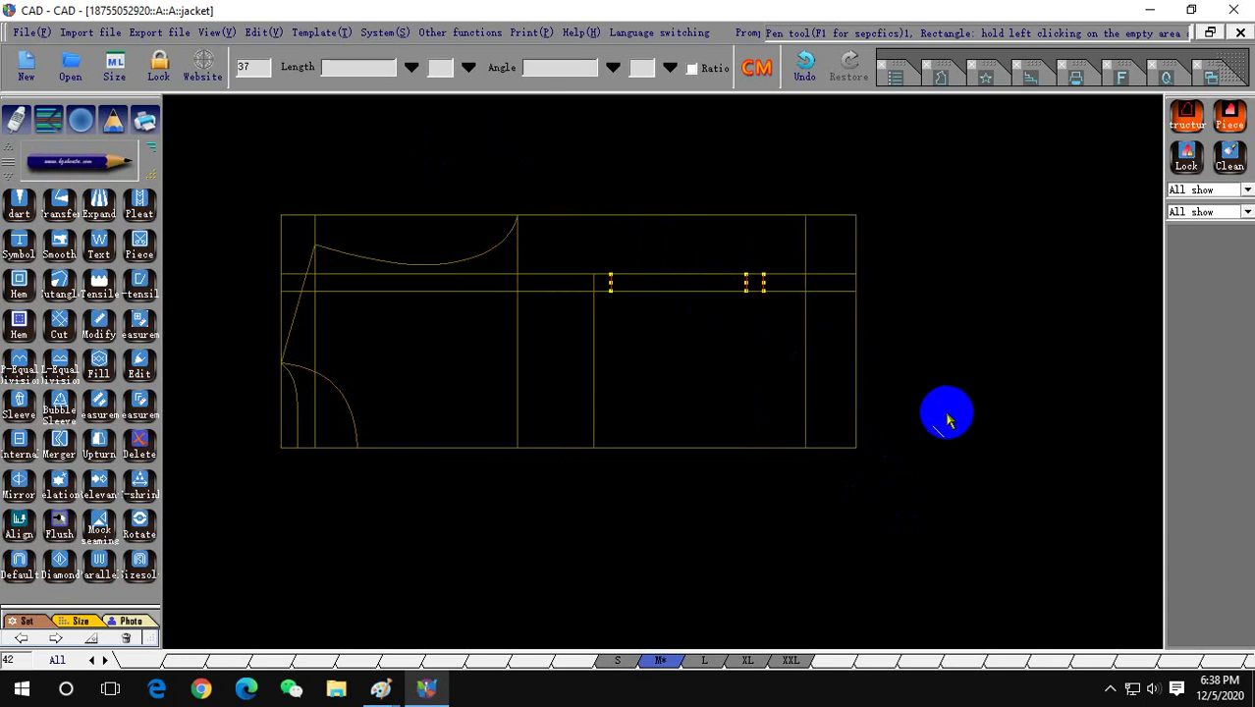
{"action": "right_click", "coordinate": [828, 355]}
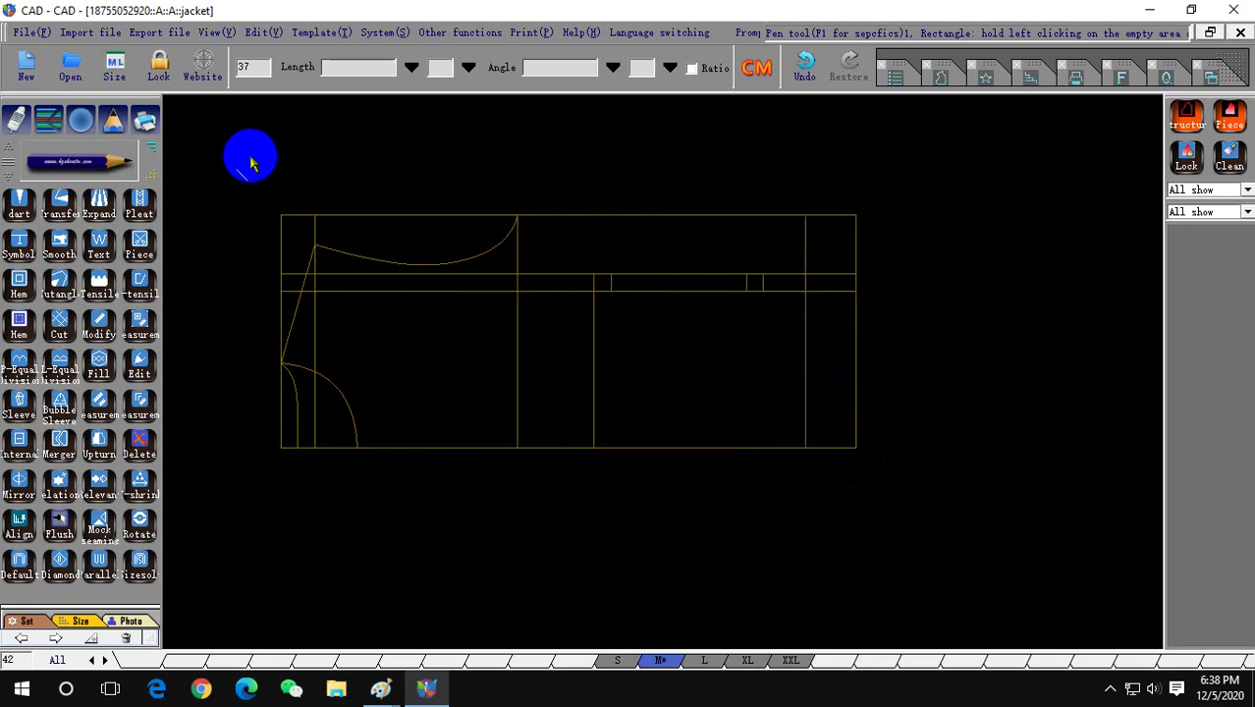
{"action": "left_click_drag", "start_coordinate": [251, 163], "coordinate": [1045, 533]}
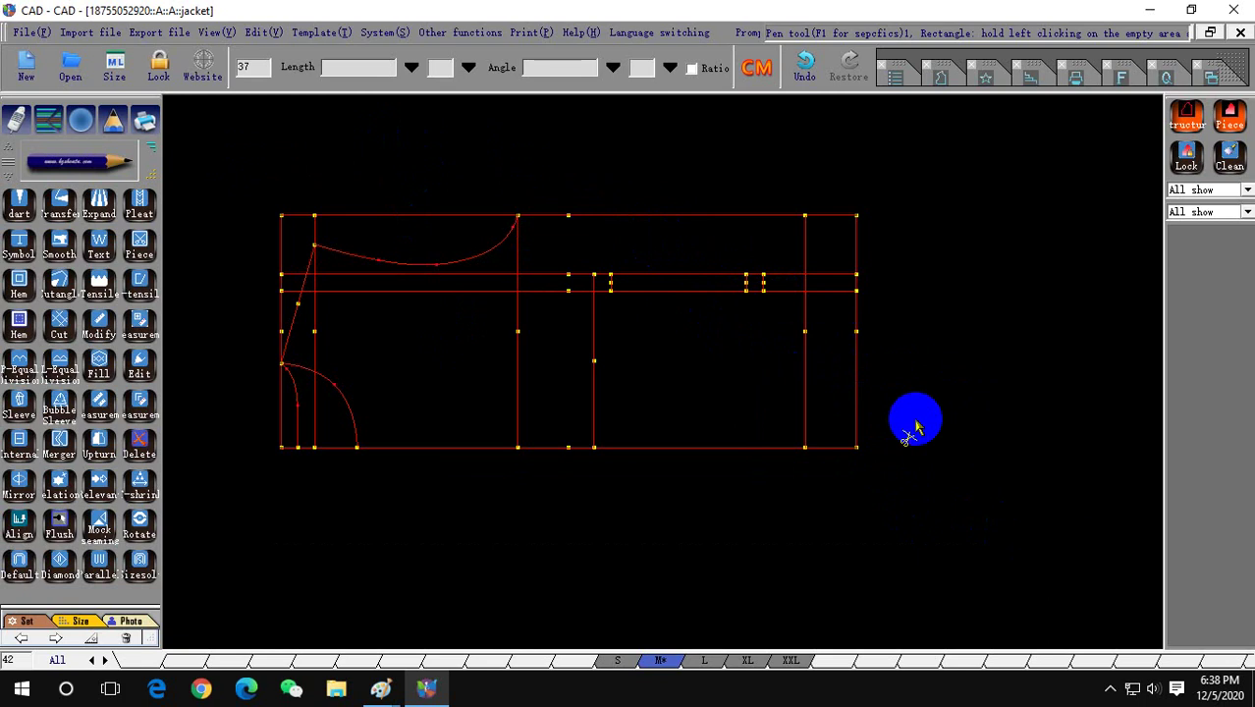
Cut away the band lines at the far right and just left of the remaining strip.
{"action": "left_click", "coordinate": [787, 292]}
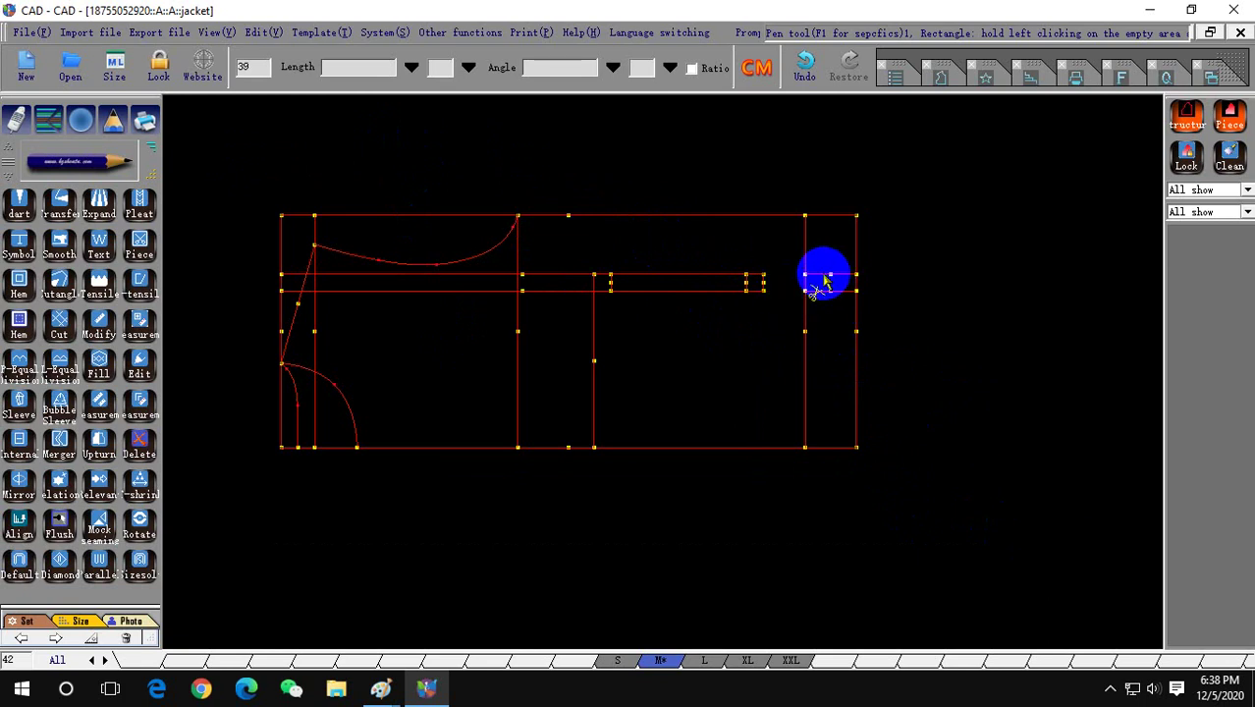
{"action": "left_click", "coordinate": [823, 276]}
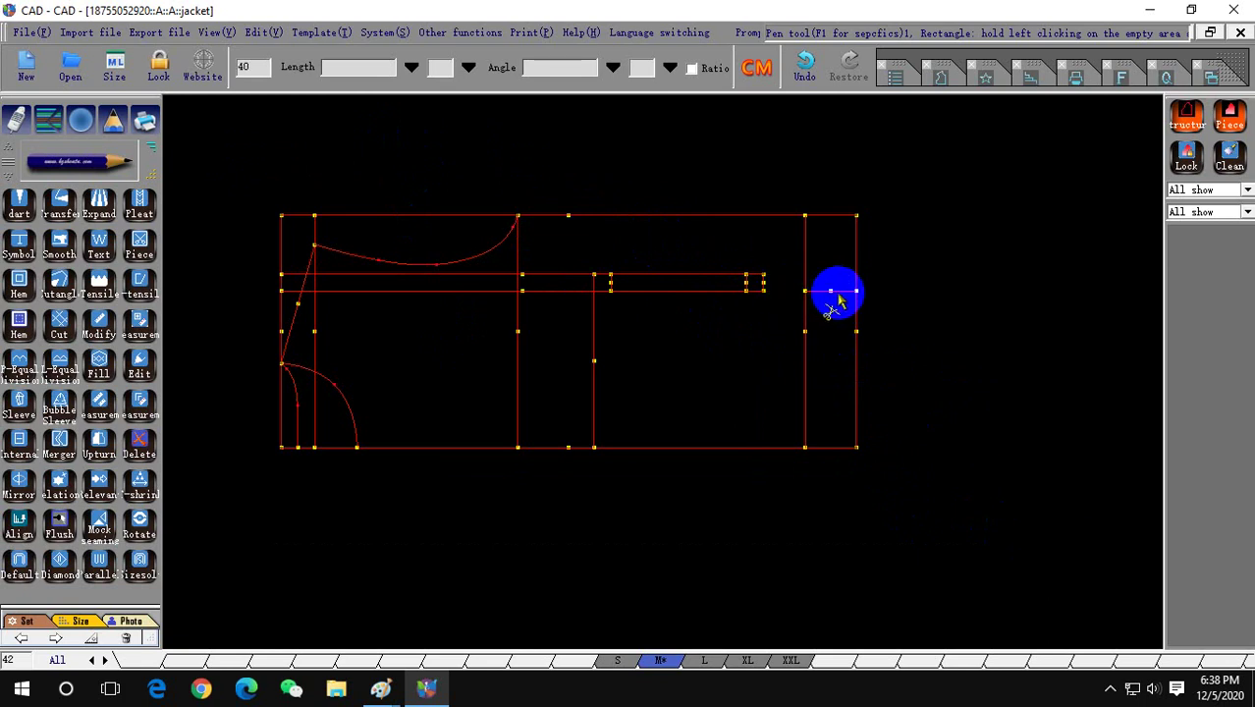
{"action": "left_click", "coordinate": [568, 287]}
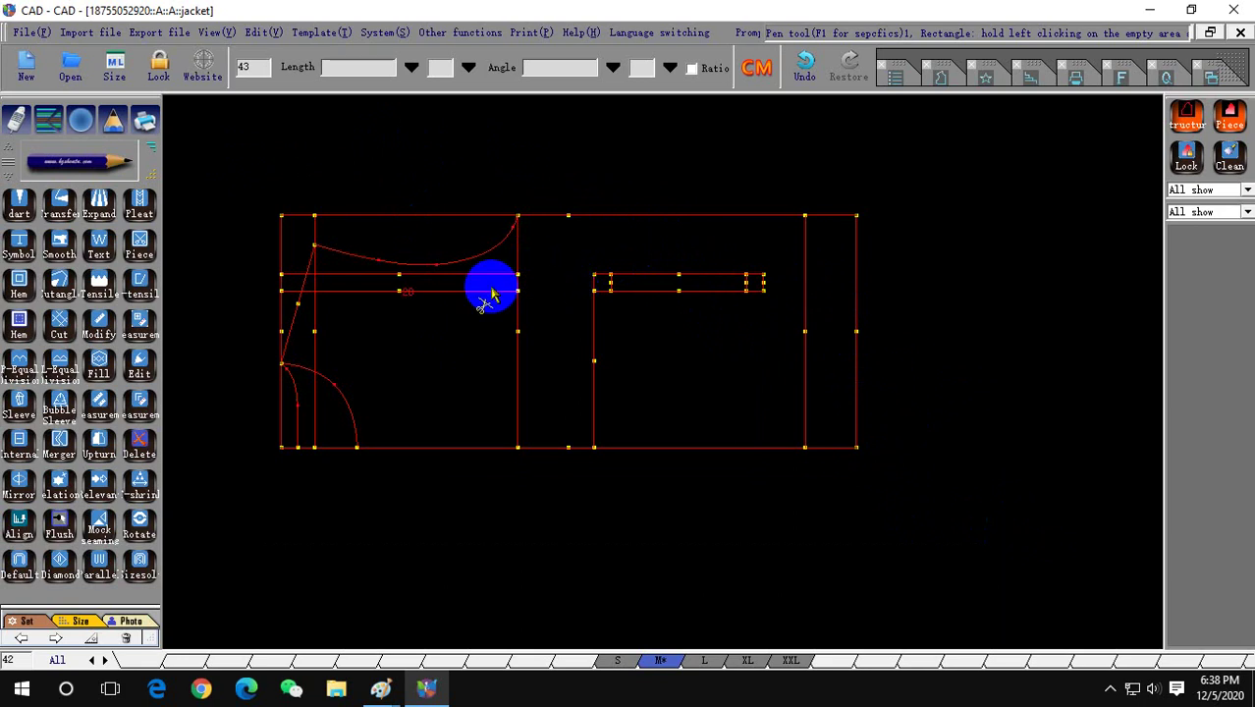
Remove the band lines across the left panel plus the leftover stubs at the left edge.
{"action": "left_click", "coordinate": [491, 291]}
{"action": "left_click", "coordinate": [478, 276]}
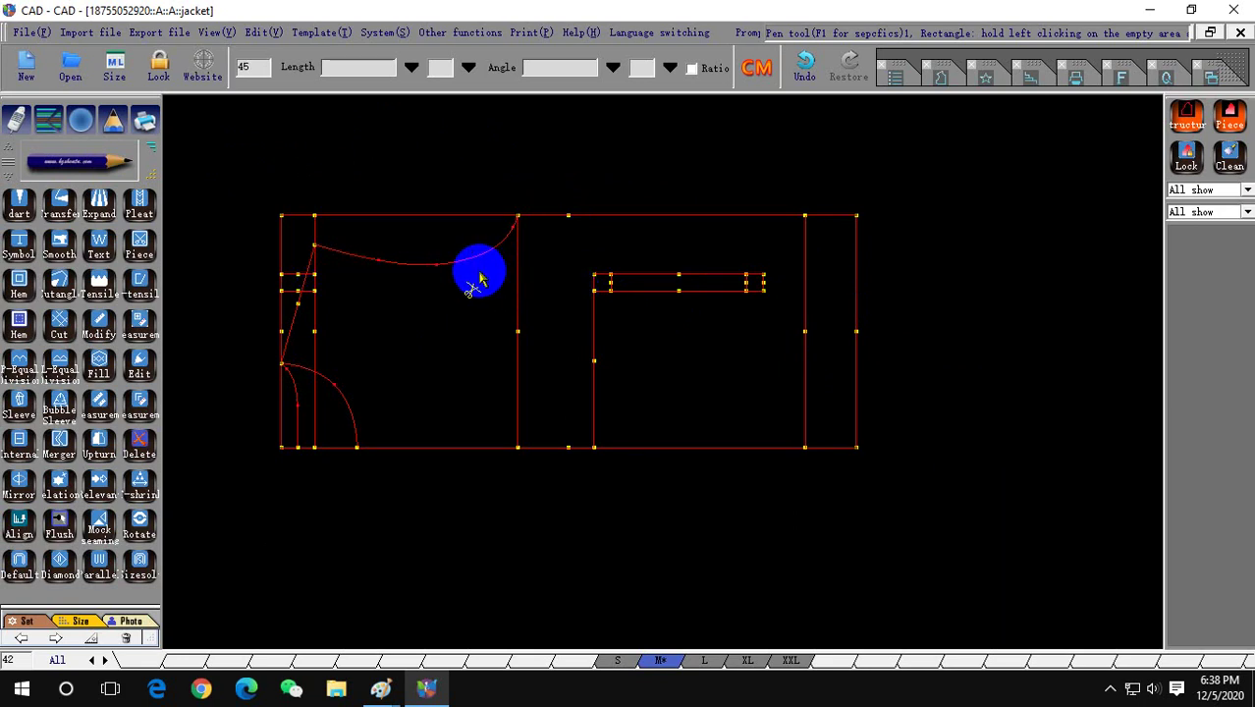
{"action": "left_click", "coordinate": [289, 280]}
{"action": "scroll", "coordinate": [282, 265], "scroll_direction": "up", "scroll_amount": 3}
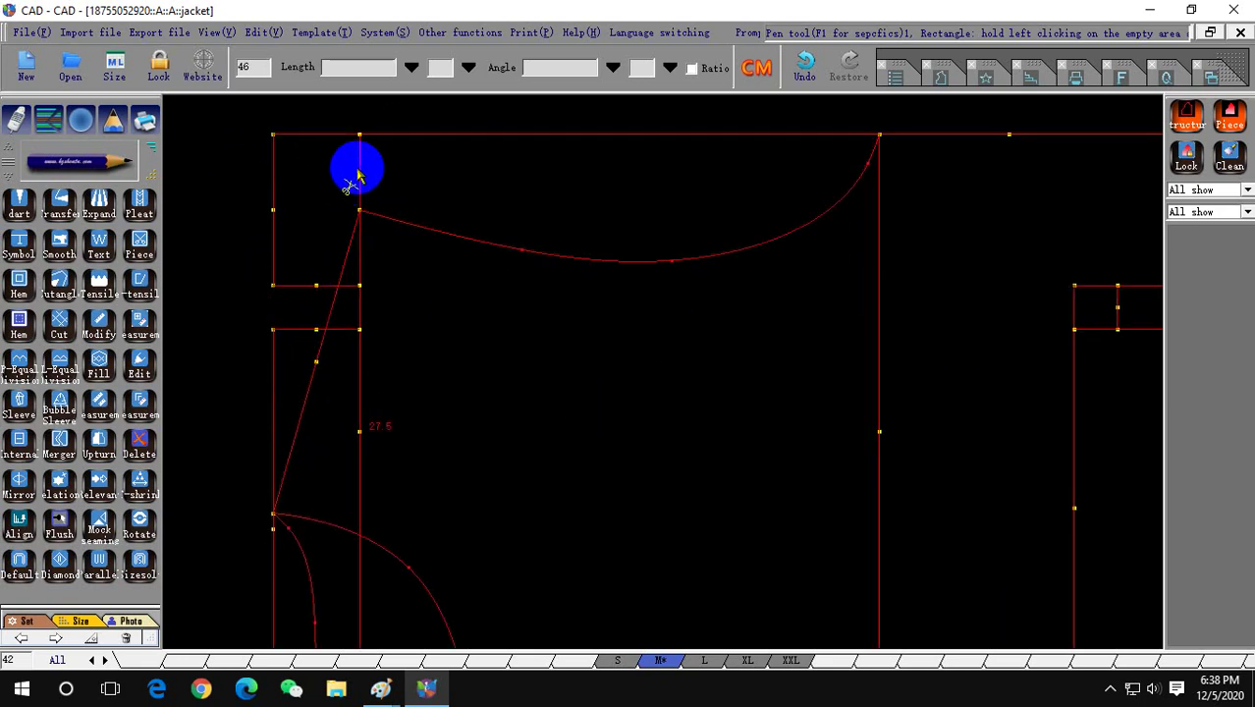
{"action": "left_click", "coordinate": [359, 160]}
{"action": "left_click", "coordinate": [298, 338]}
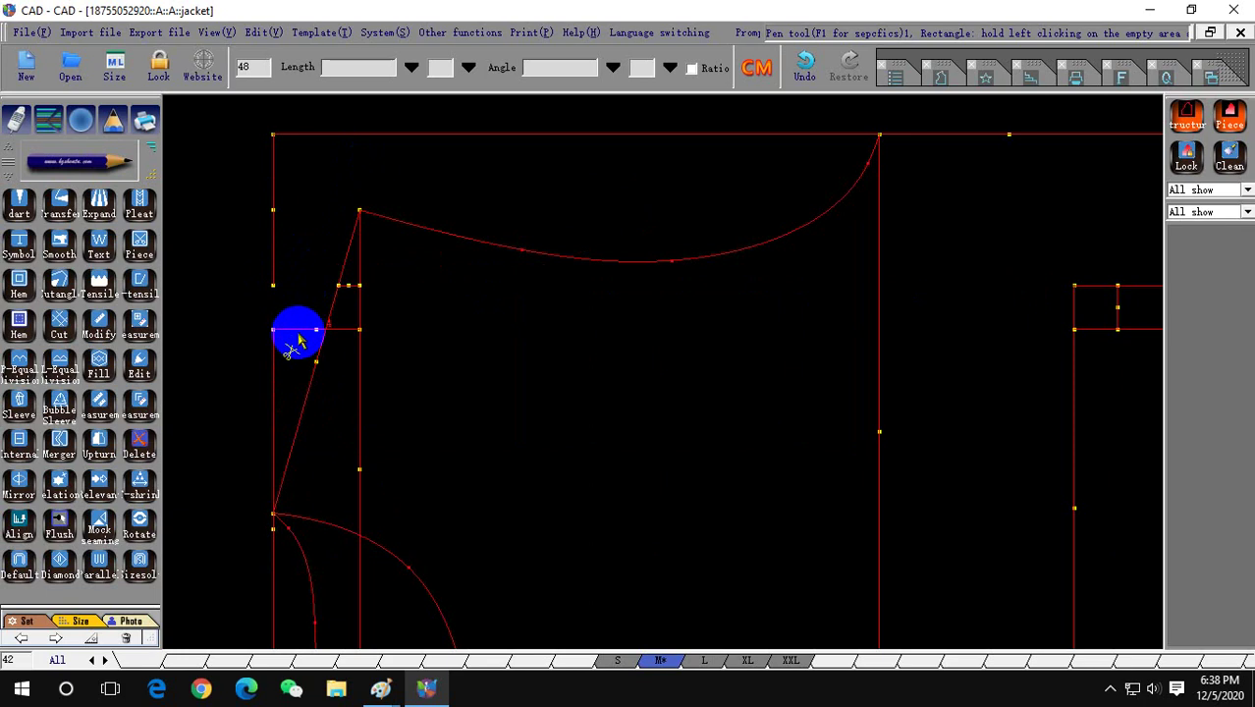
{"action": "left_click", "coordinate": [339, 329]}
{"action": "left_click", "coordinate": [348, 284]}
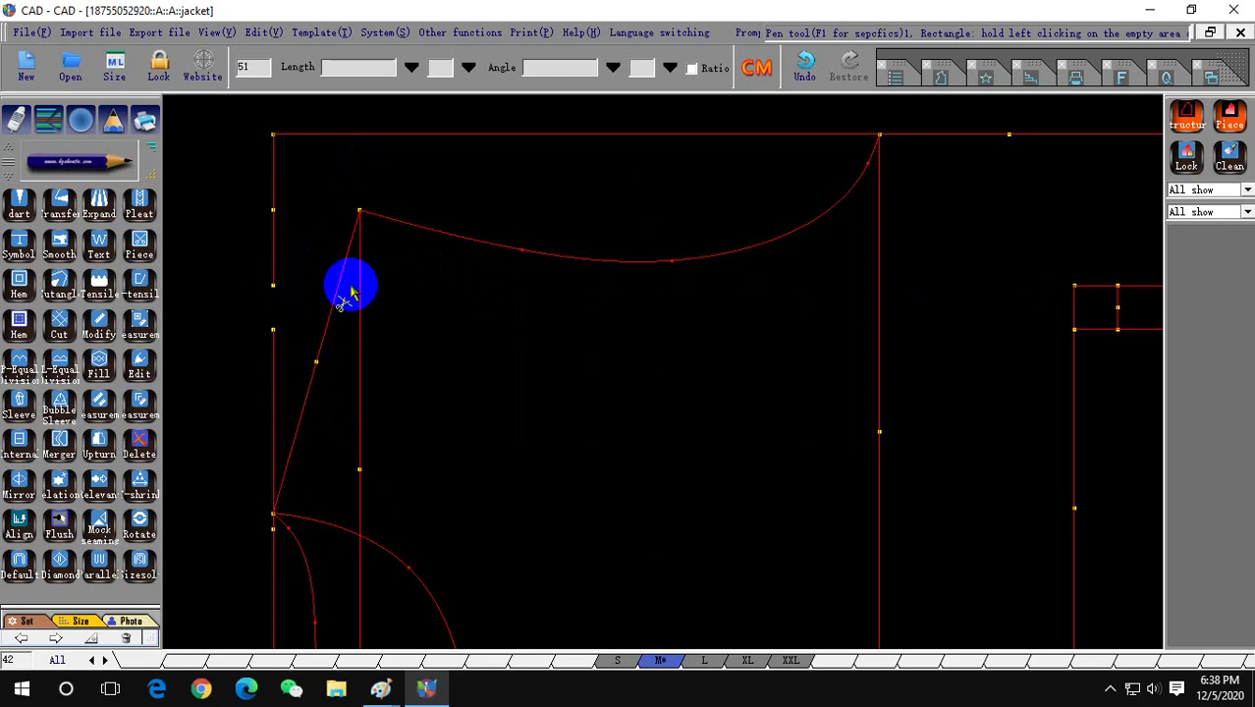
{"action": "scroll", "coordinate": [402, 312], "scroll_direction": "down", "scroll_amount": 3}
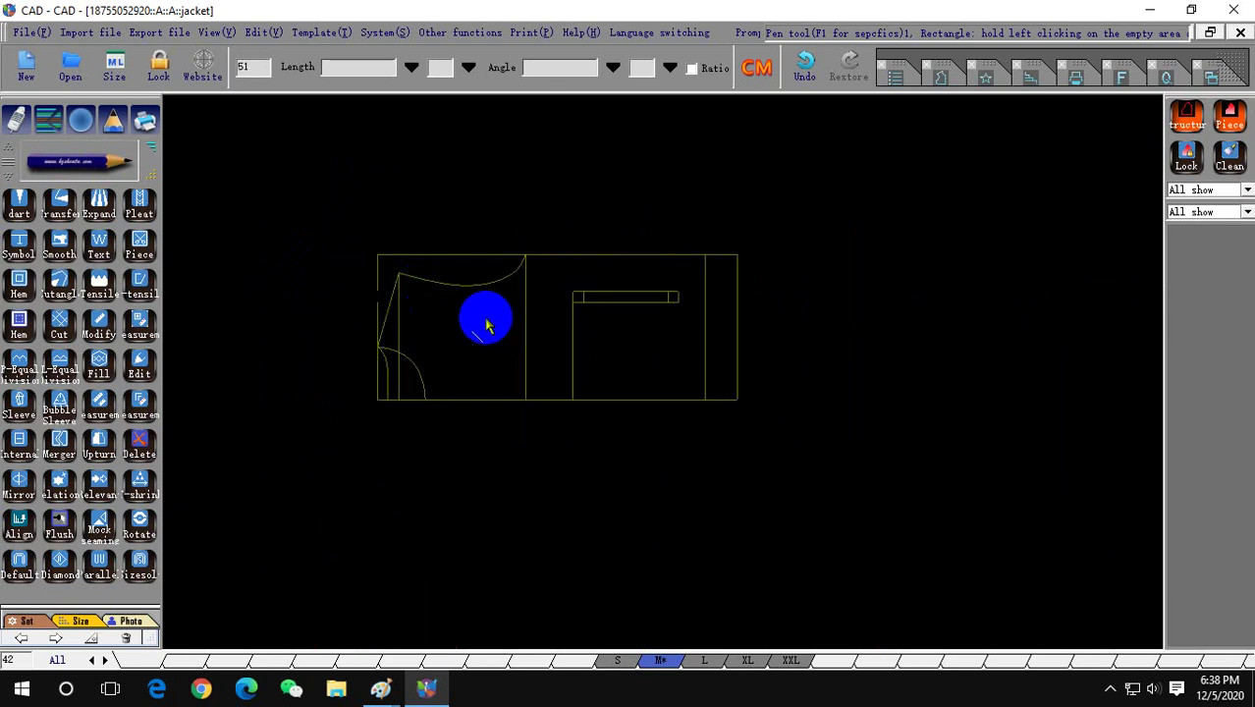
Draw the slanted pocket line from the strip's right end and a horizontal line across the right panel.
{"action": "left_click", "coordinate": [574, 341]}
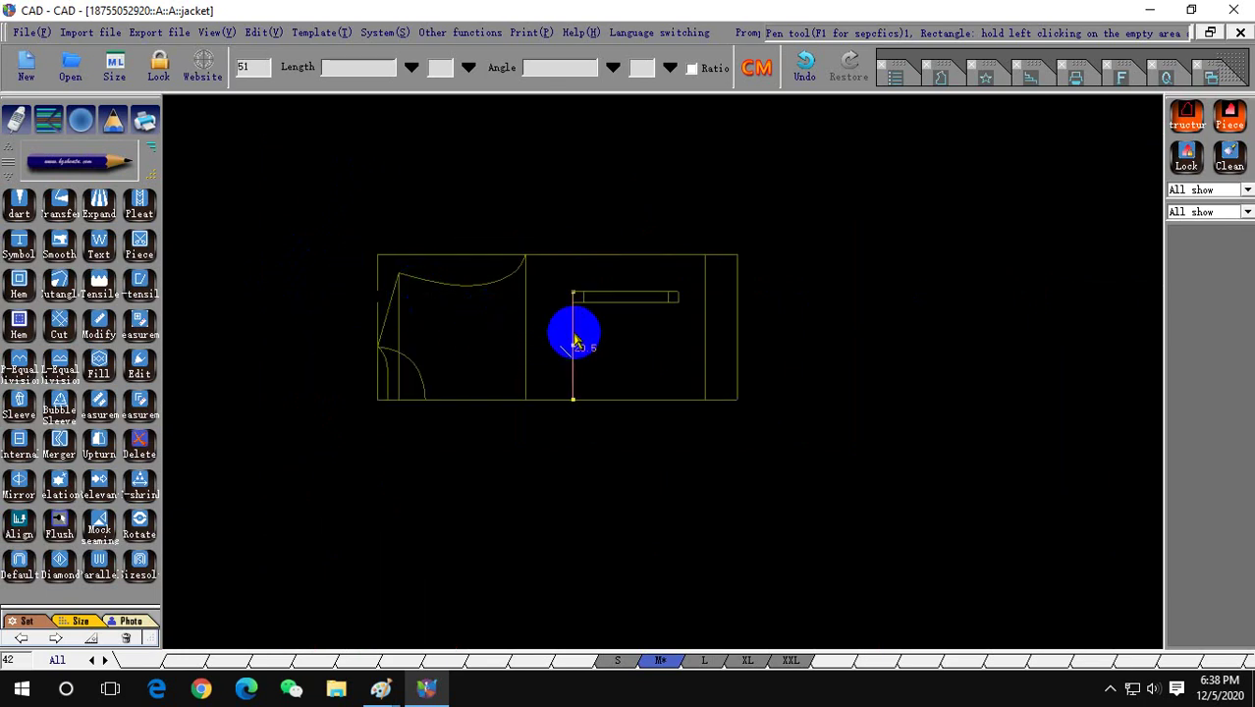
{"action": "scroll", "coordinate": [676, 304], "scroll_direction": "up", "scroll_amount": 2}
{"action": "left_click", "coordinate": [677, 292]}
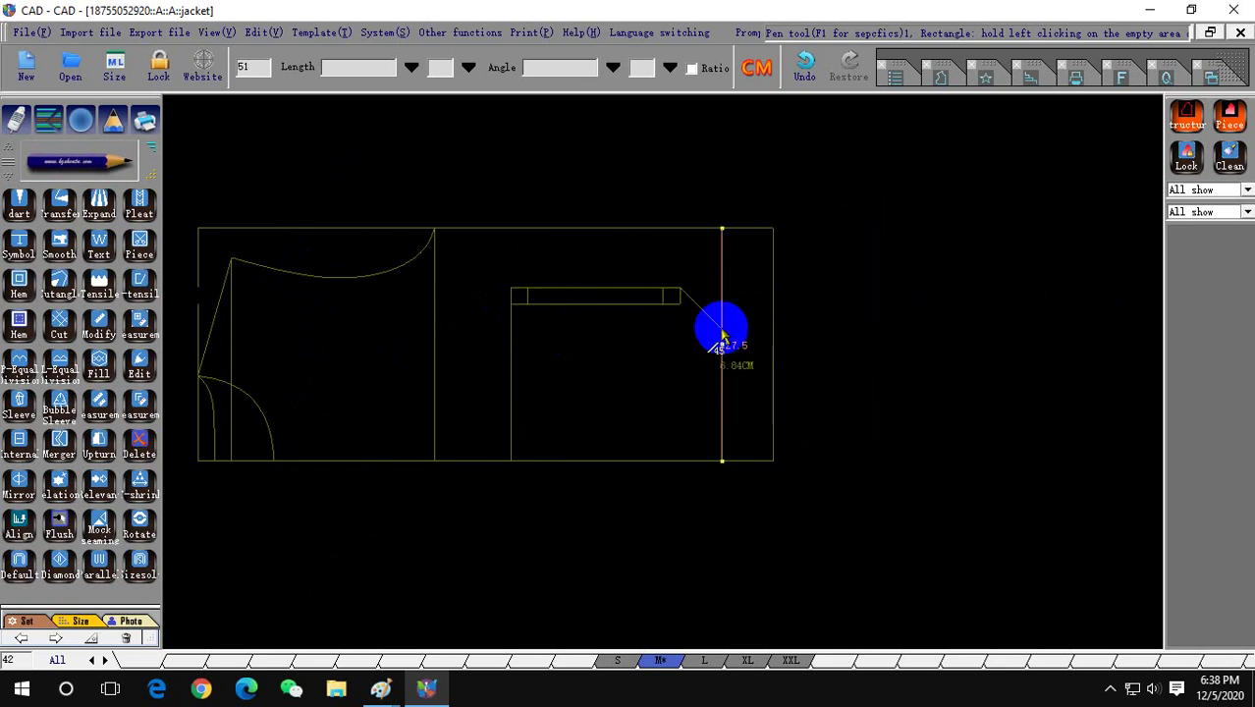
{"action": "left_click", "coordinate": [722, 333]}
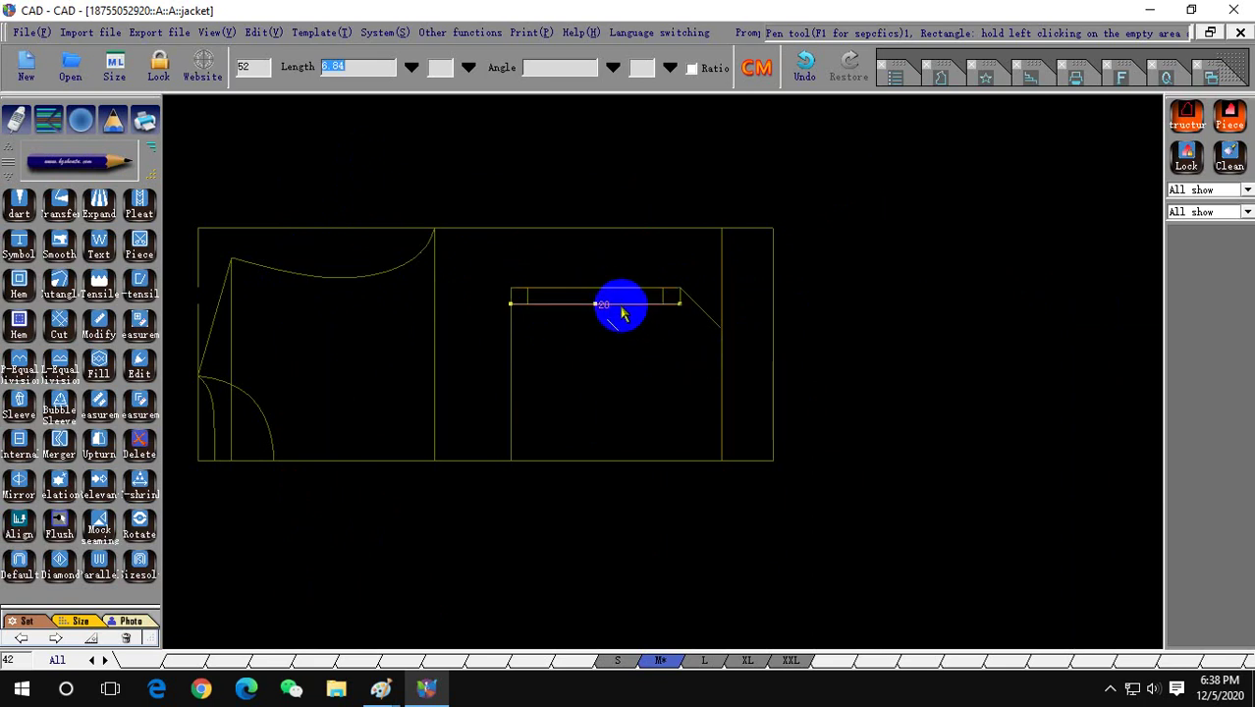
{"action": "left_click", "coordinate": [510, 376]}
{"action": "left_click", "coordinate": [722, 383]}
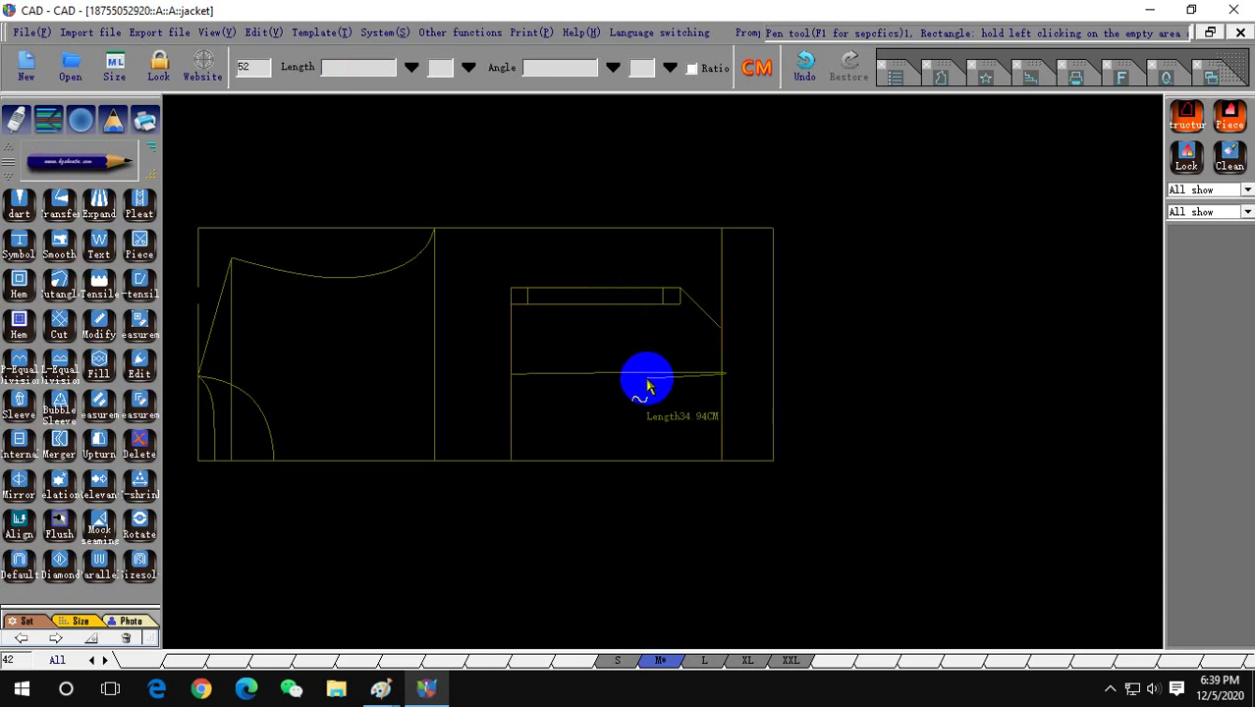
{"action": "scroll", "coordinate": [594, 398], "scroll_direction": "down", "scroll_amount": 2}
{"action": "right_click", "coordinate": [643, 411]}
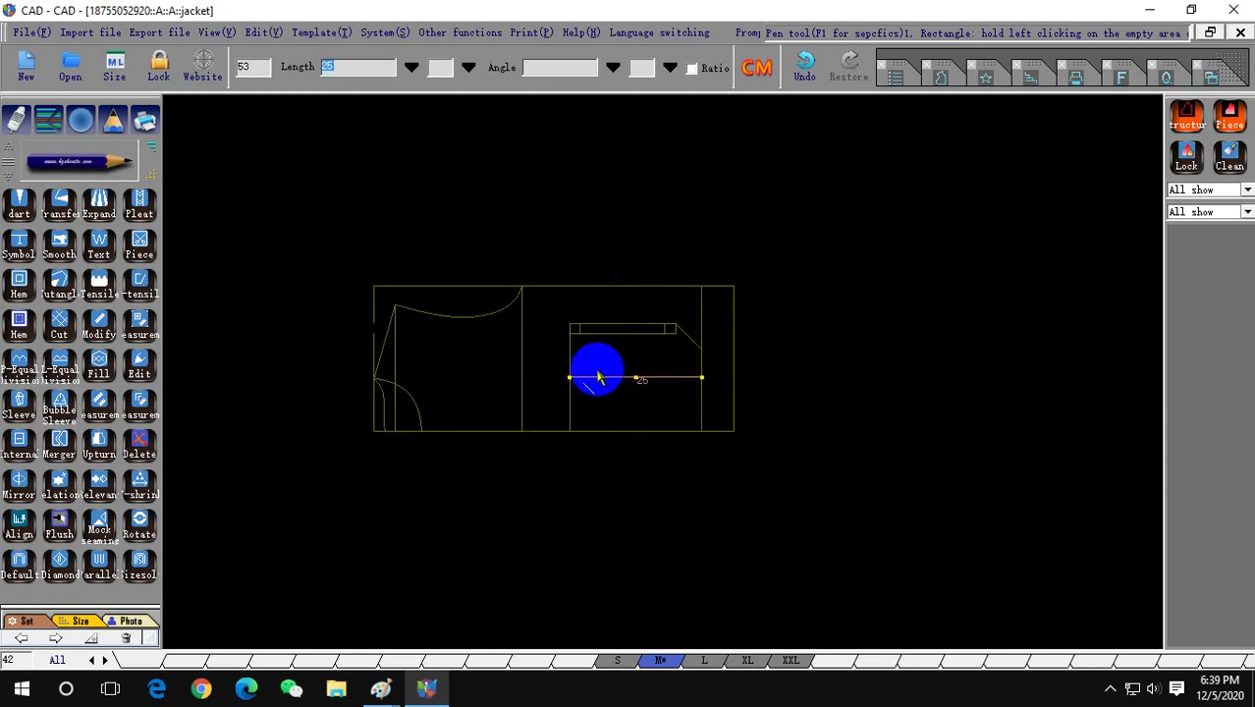
{"action": "scroll", "coordinate": [594, 366], "scroll_direction": "up", "scroll_amount": 2}
{"action": "scroll", "coordinate": [705, 336], "scroll_direction": "up", "scroll_amount": 4}
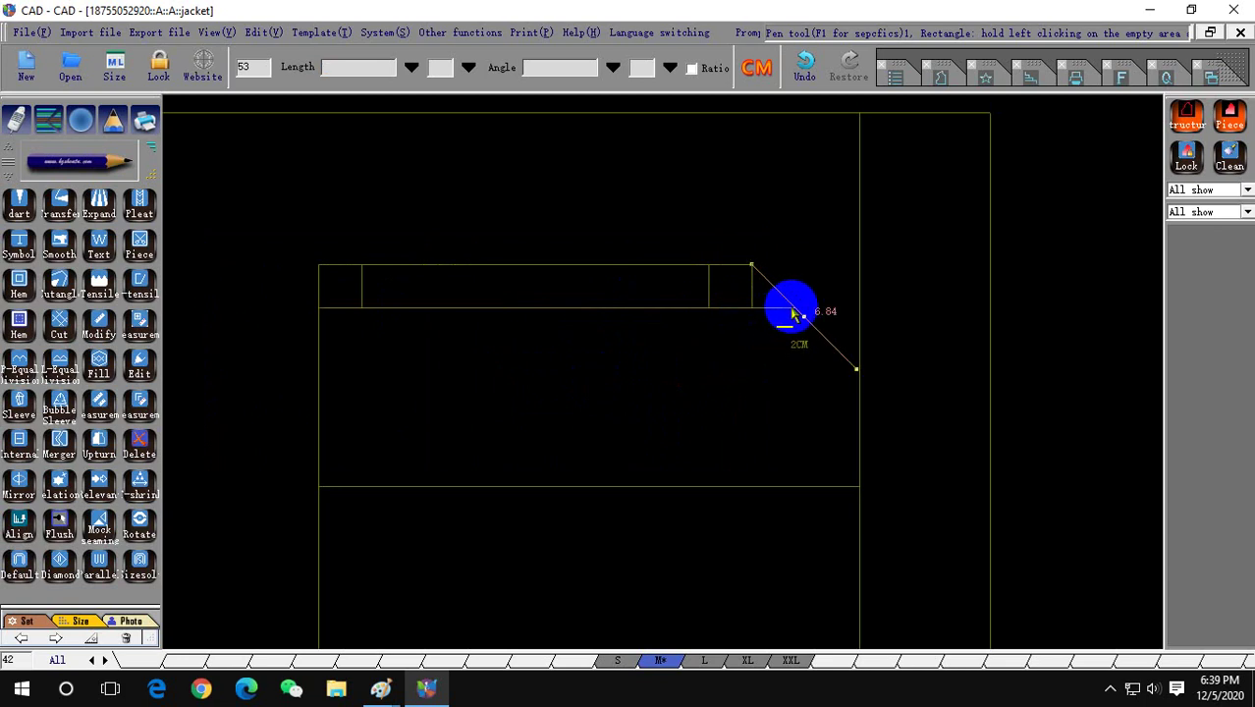
{"action": "scroll", "coordinate": [766, 275], "scroll_direction": "up", "scroll_amount": 3}
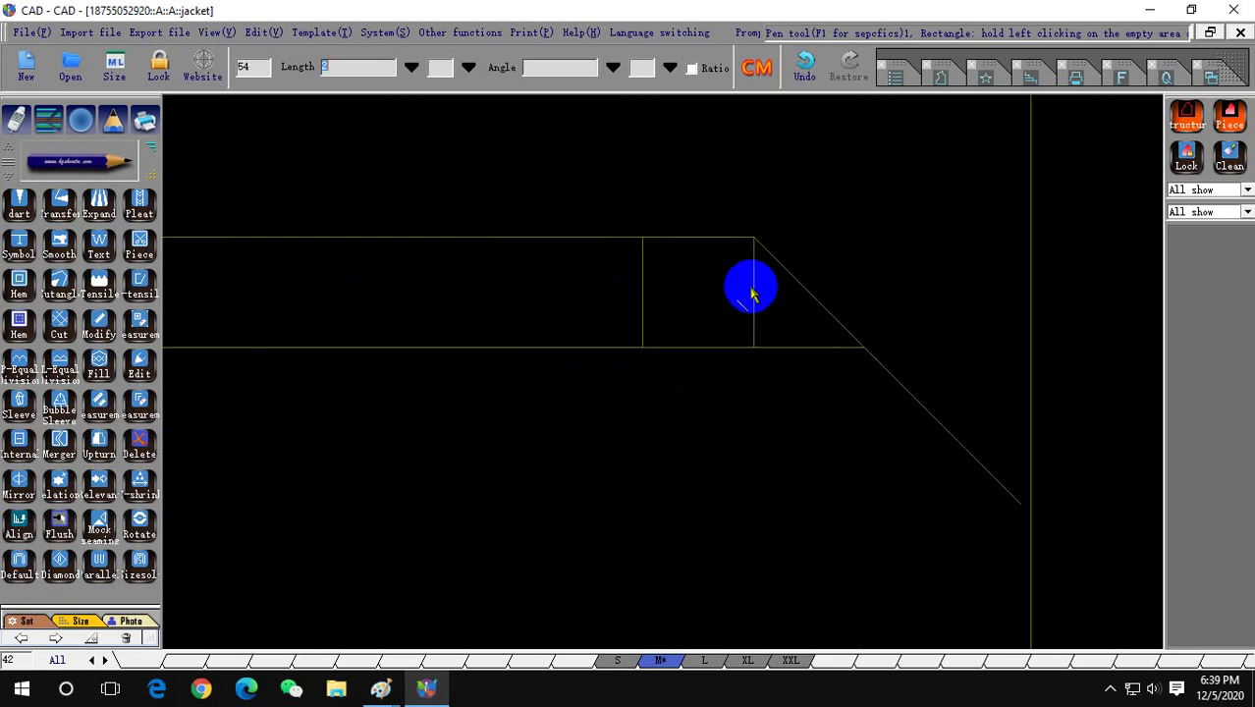
{"action": "scroll", "coordinate": [771, 304], "scroll_direction": "up", "scroll_amount": 2}
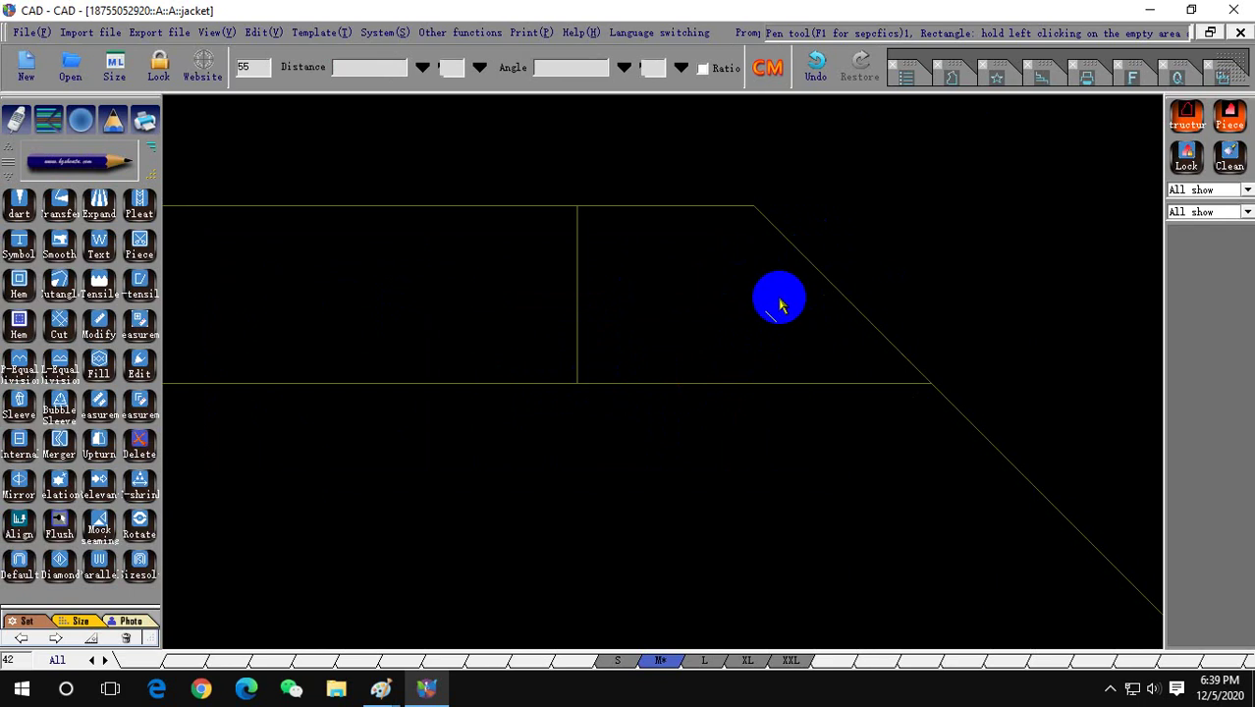
{"action": "scroll", "coordinate": [781, 297], "scroll_direction": "down", "scroll_amount": 3}
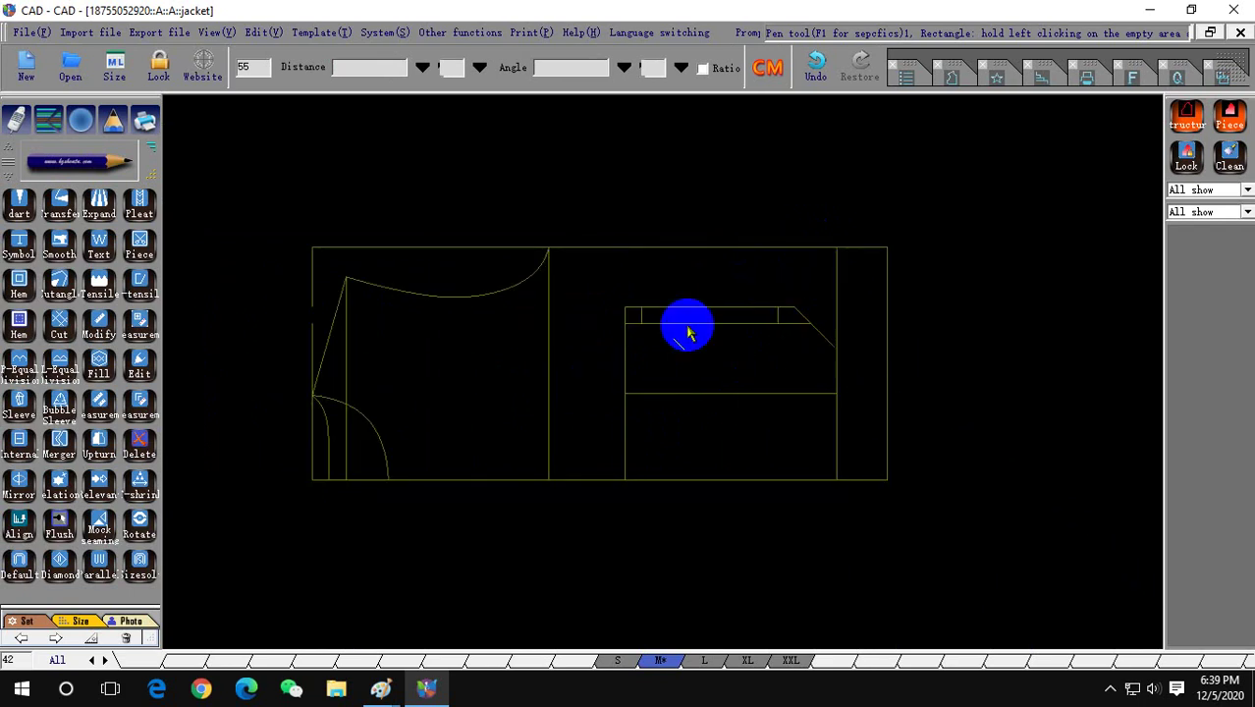
{"action": "scroll", "coordinate": [622, 388], "scroll_direction": "down", "scroll_amount": 1}
{"action": "scroll", "coordinate": [623, 358], "scroll_direction": "up", "scroll_amount": 1}
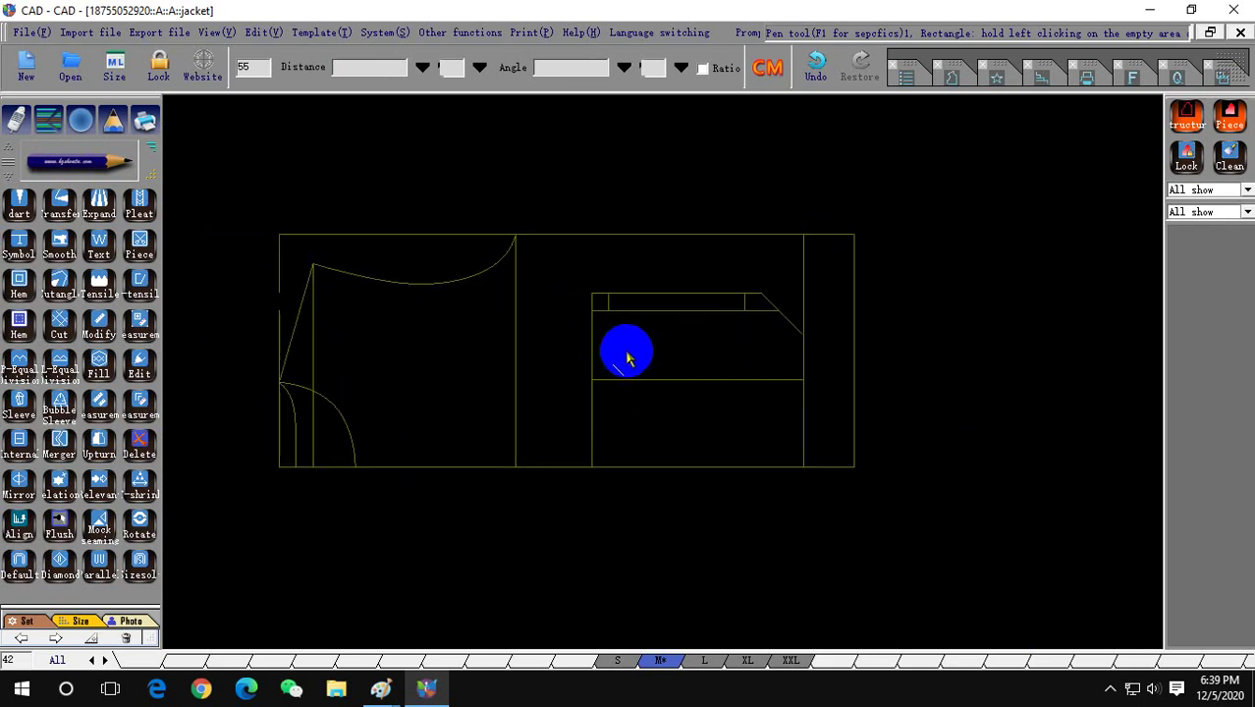
{"action": "scroll", "coordinate": [628, 356], "scroll_direction": "down", "scroll_amount": 1}
{"action": "scroll", "coordinate": [402, 361], "scroll_direction": "down", "scroll_amount": 1}
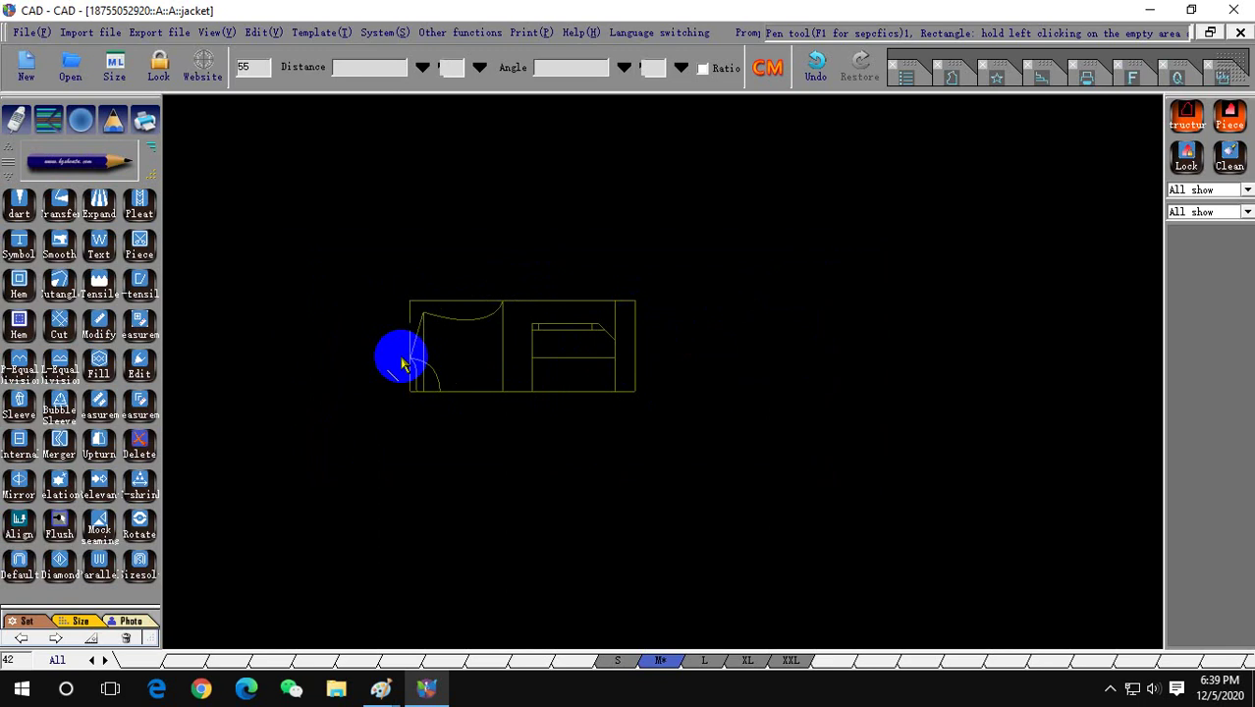
{"action": "scroll", "coordinate": [418, 310], "scroll_direction": "up", "scroll_amount": 1}
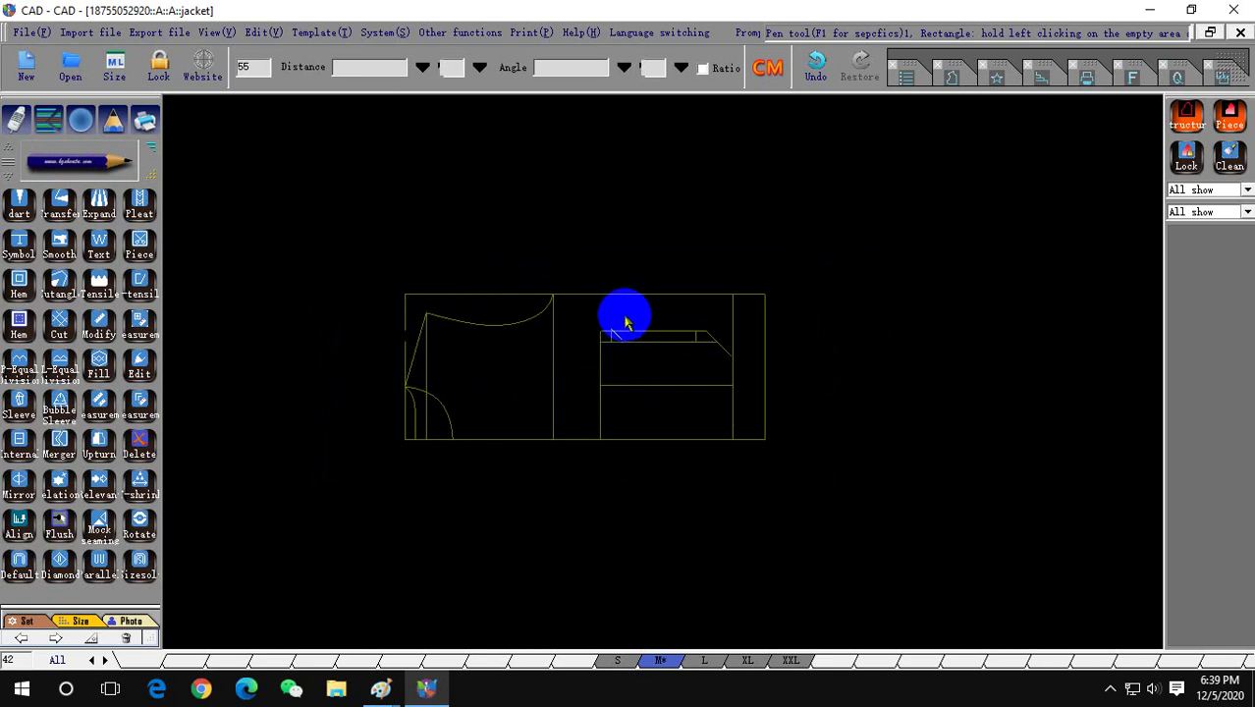
Draw a 16 by 4 strip rectangle to the right of the body.
{"action": "left_click_drag", "start_coordinate": [627, 213], "coordinate": [687, 244]}
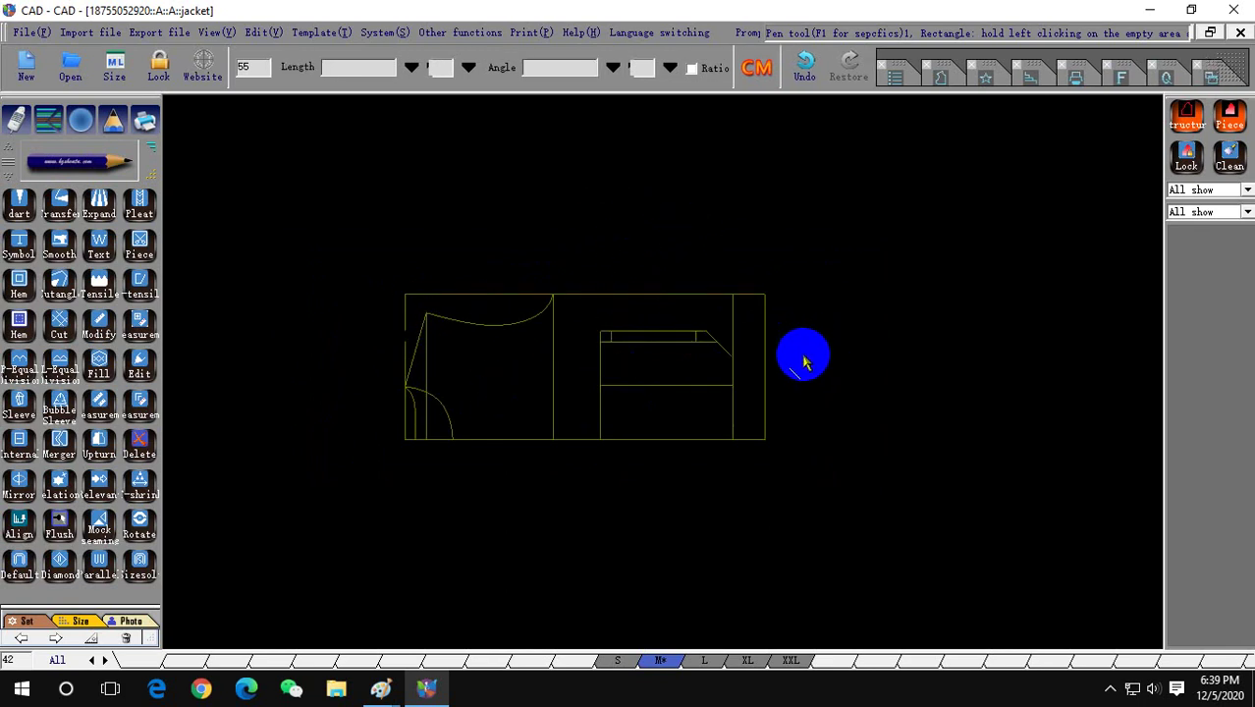
{"action": "left_click_drag", "start_coordinate": [800, 352], "coordinate": [883, 385]}
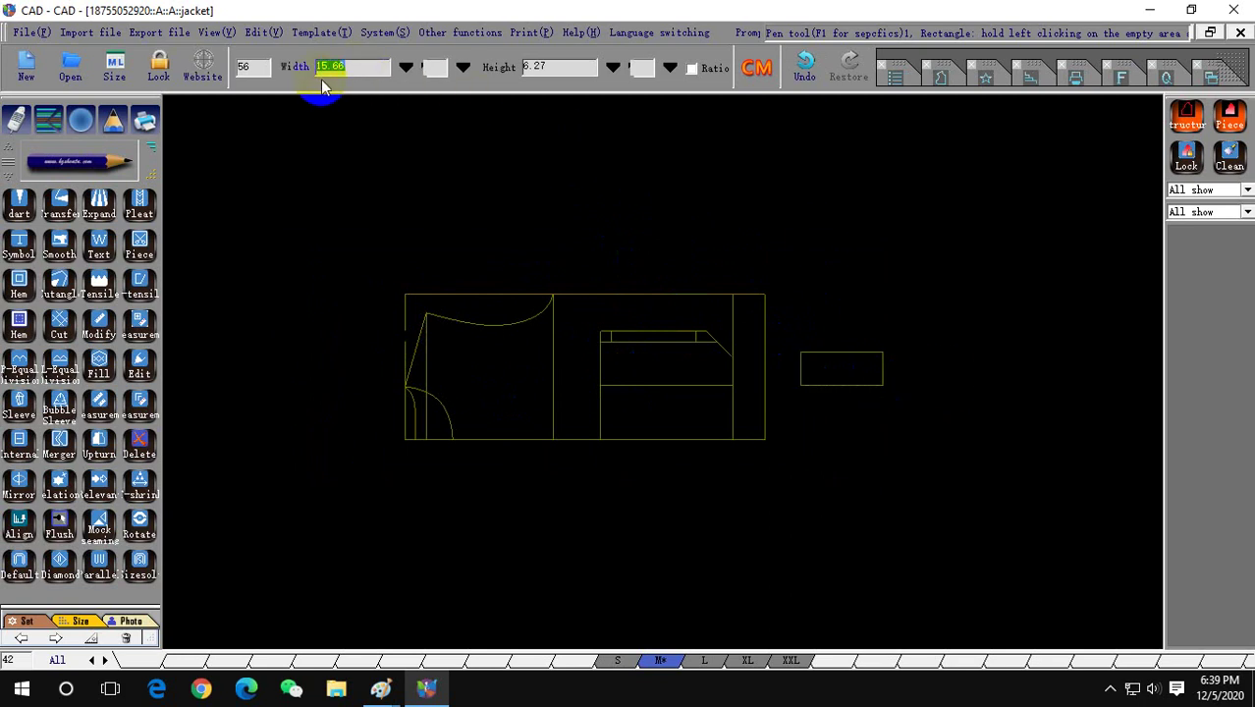
{"action": "type", "text": "6"}
{"action": "key", "text": "Return"}
{"action": "type", "text": "16"}
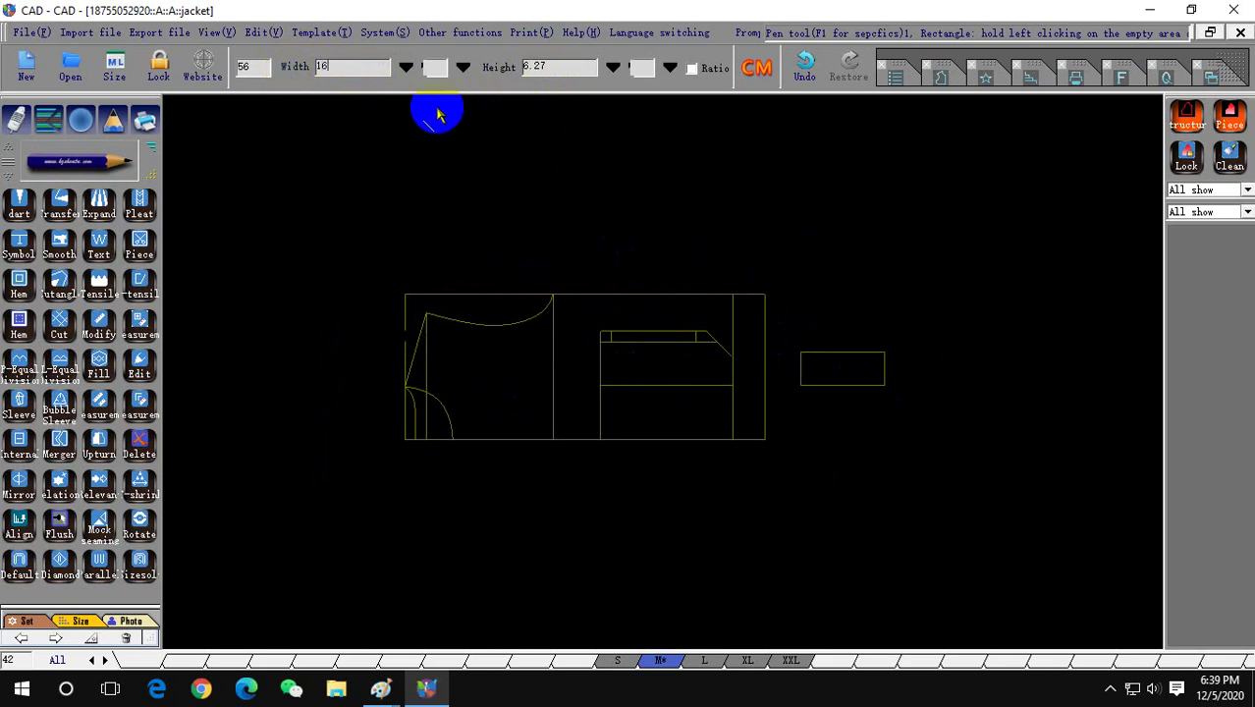
{"action": "left_click", "coordinate": [551, 65]}
{"action": "type", "text": "4"}
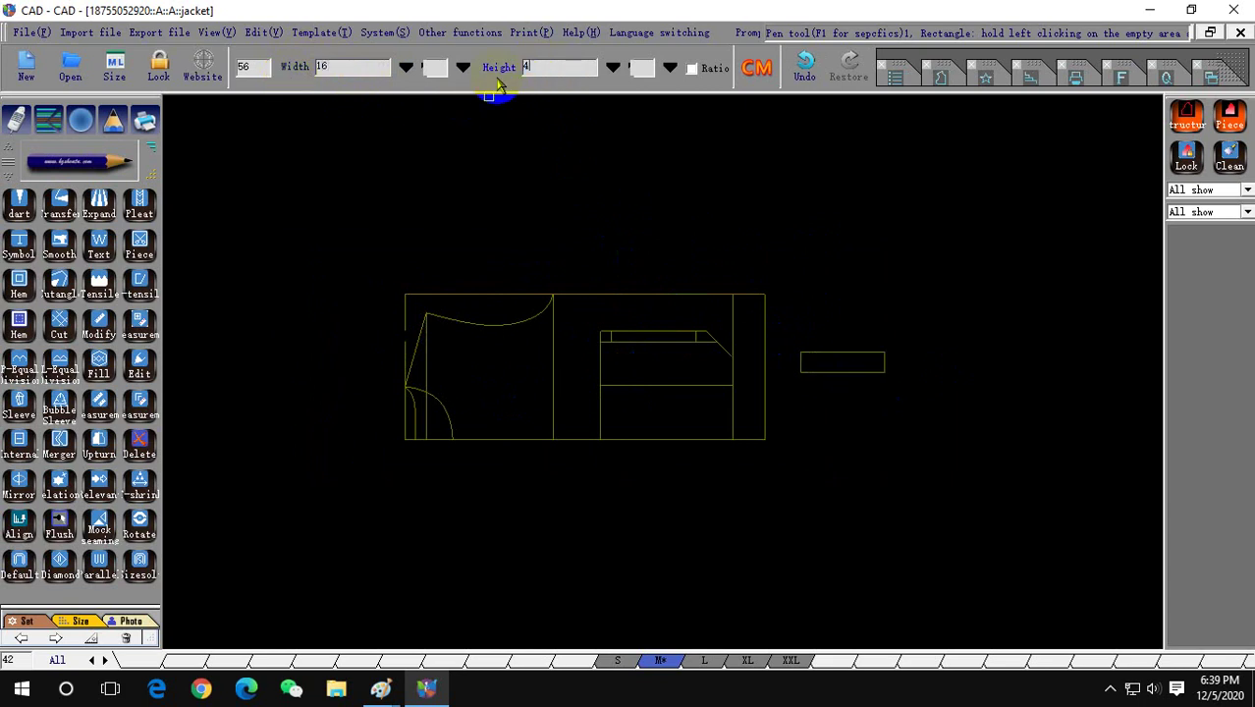
Switch to the selection tool and back to the pen, then begin outlining a tall rectangle.
{"action": "scroll", "coordinate": [552, 270], "scroll_direction": "down", "scroll_amount": 3}
{"action": "scroll", "coordinate": [560, 256], "scroll_direction": "up", "scroll_amount": 1}
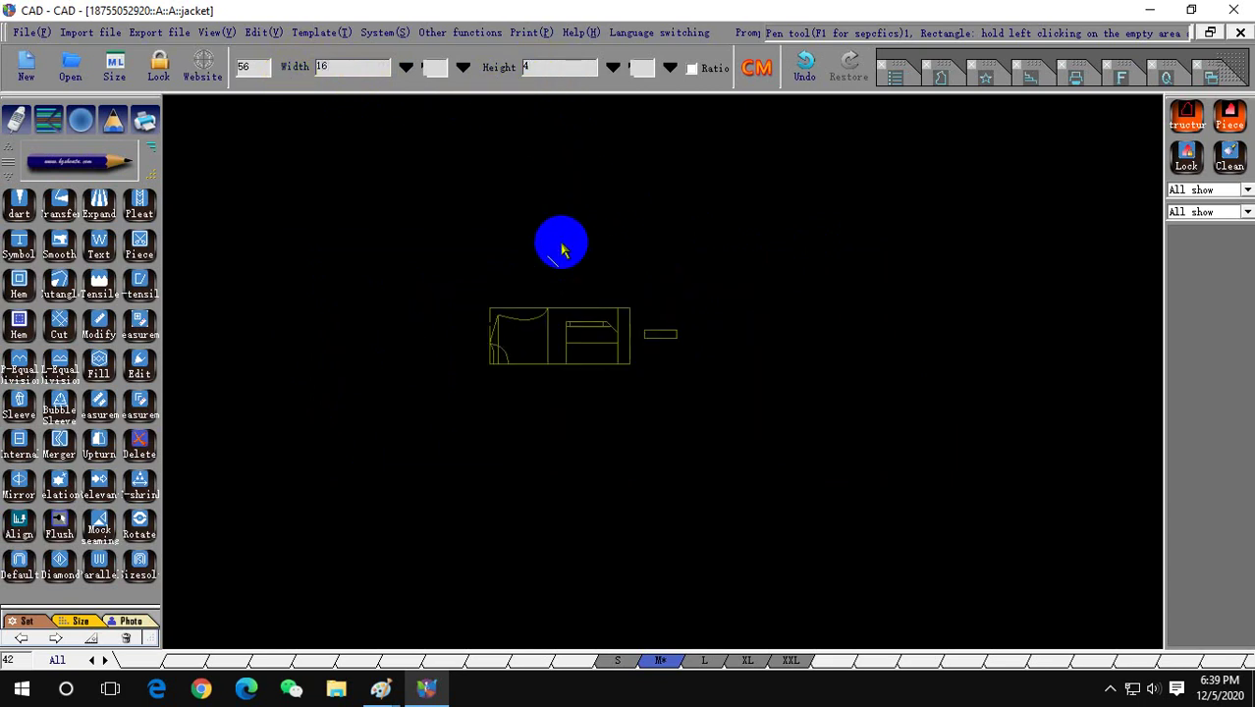
{"action": "scroll", "coordinate": [581, 329], "scroll_direction": "up", "scroll_amount": 2}
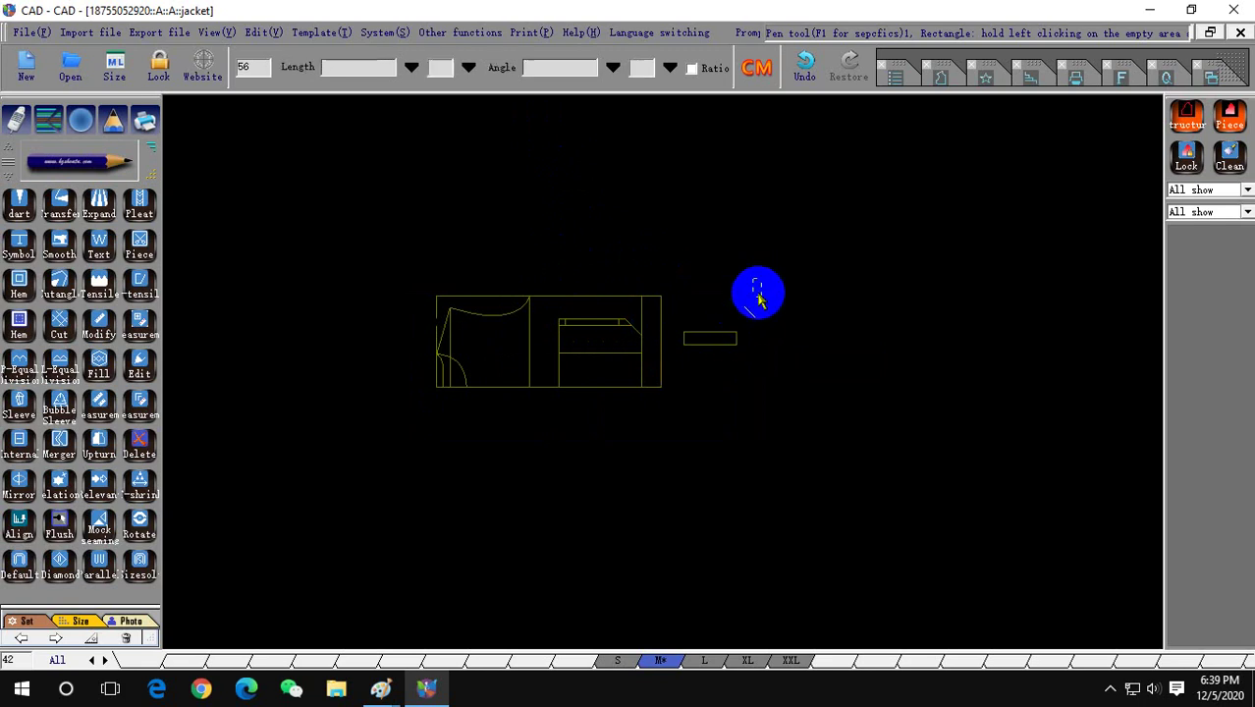
{"action": "left_click_drag", "start_coordinate": [758, 301], "coordinate": [809, 425]}
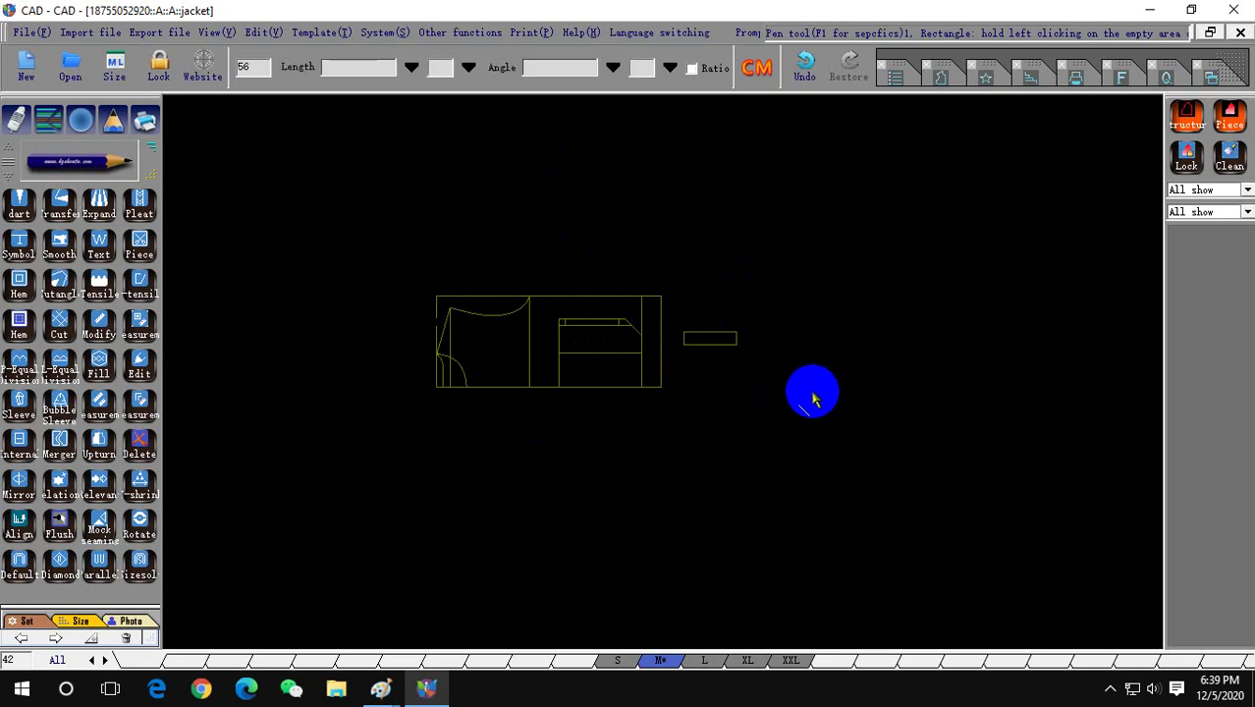
{"action": "left_click", "coordinate": [82, 162]}
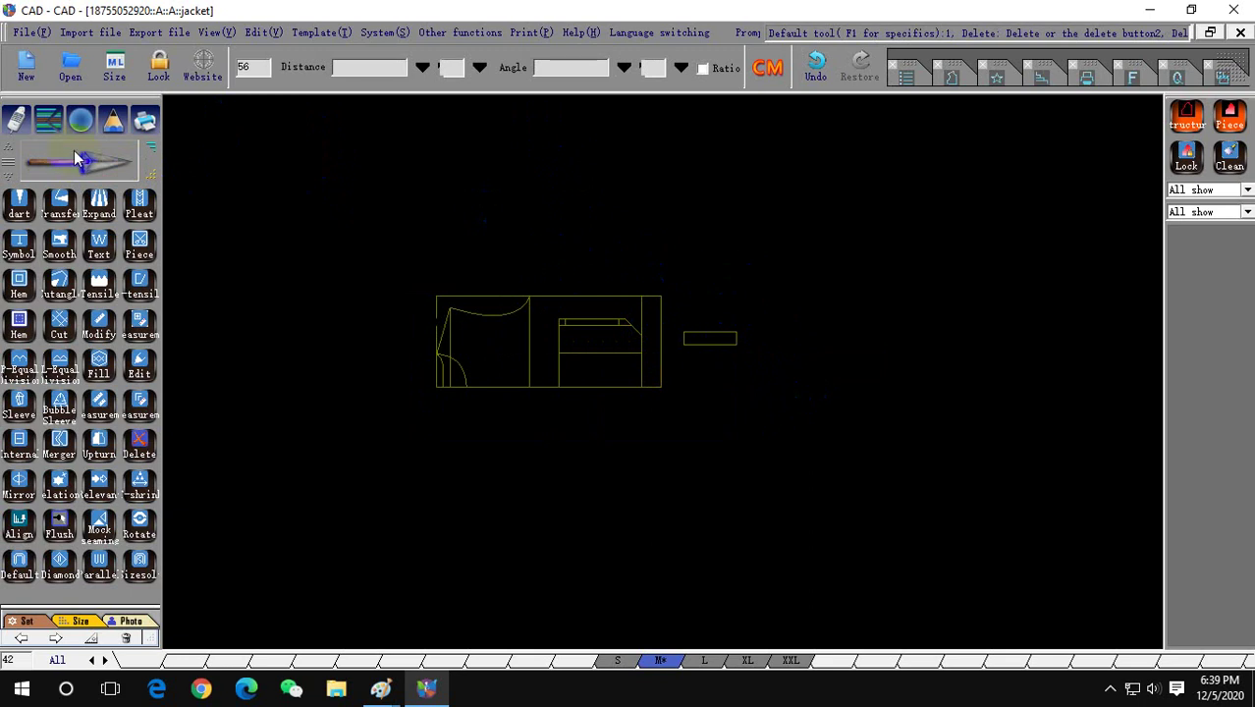
{"action": "right_click", "coordinate": [711, 286]}
{"action": "left_click_drag", "start_coordinate": [753, 278], "coordinate": [786, 387]}
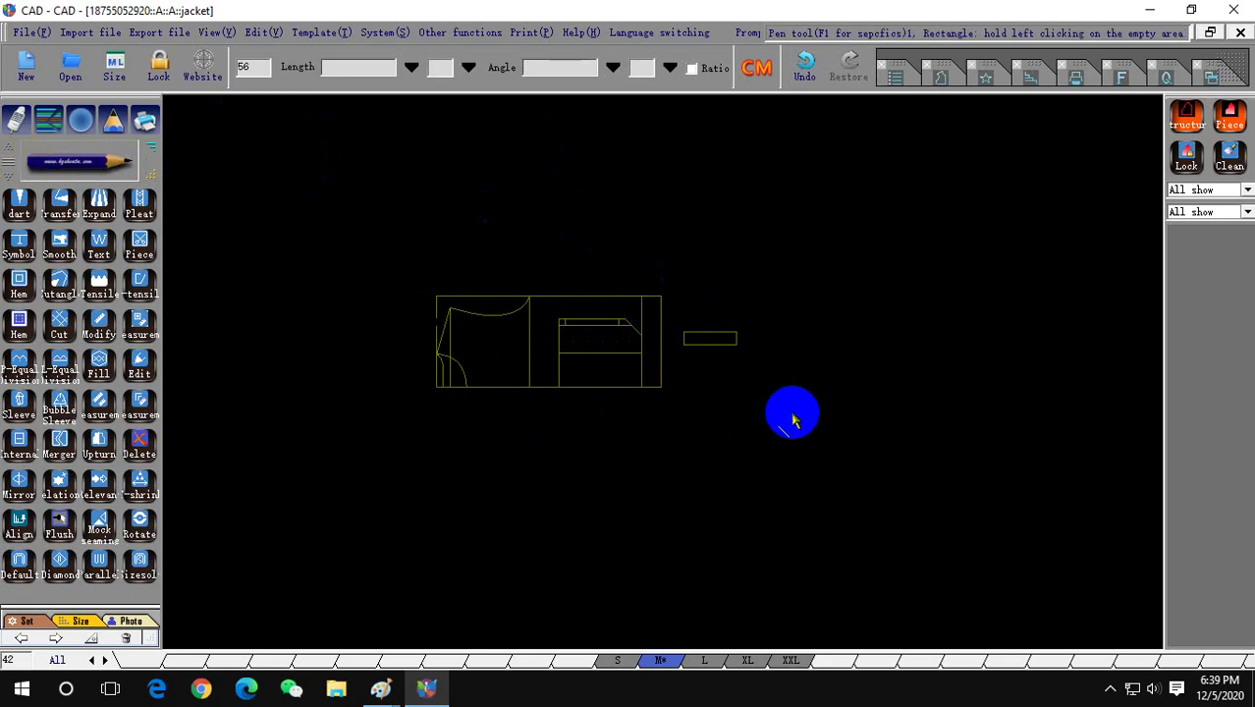
Draw a tall rectangle right of the strip, 12 wide and 55 high.
{"action": "left_click_drag", "start_coordinate": [761, 263], "coordinate": [779, 379]}
{"action": "type", "text": "12"}
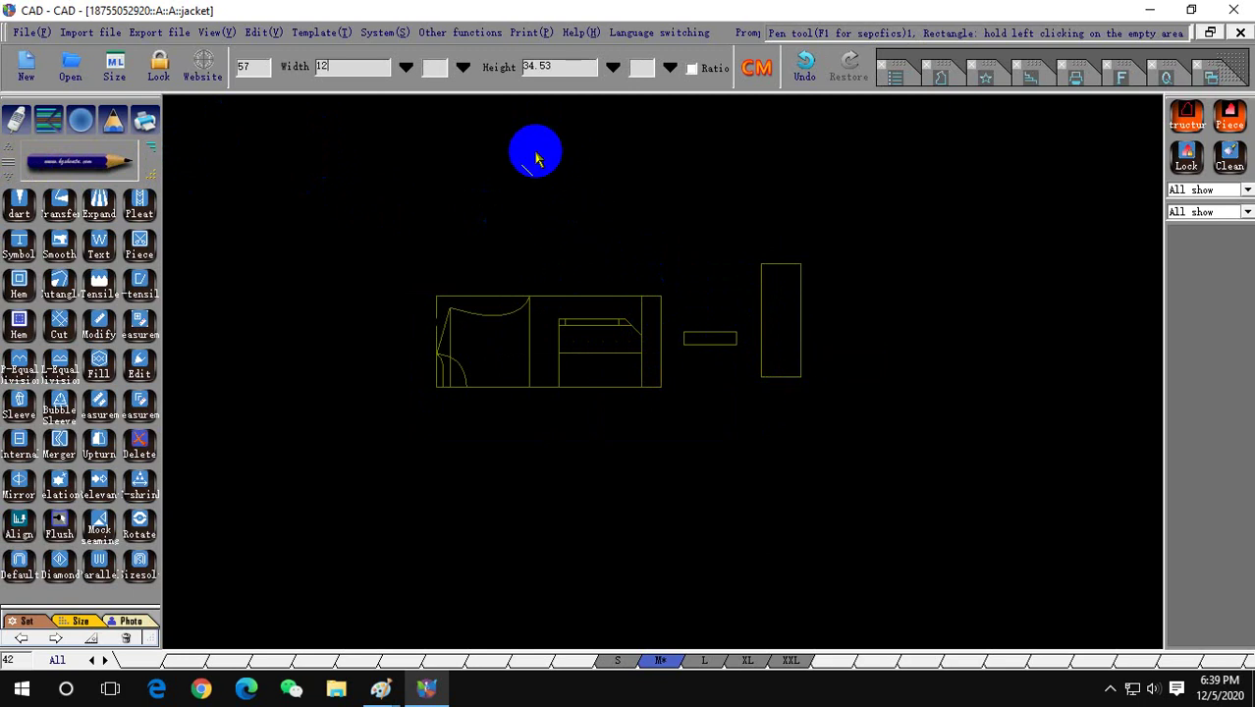
{"action": "left_click", "coordinate": [562, 68]}
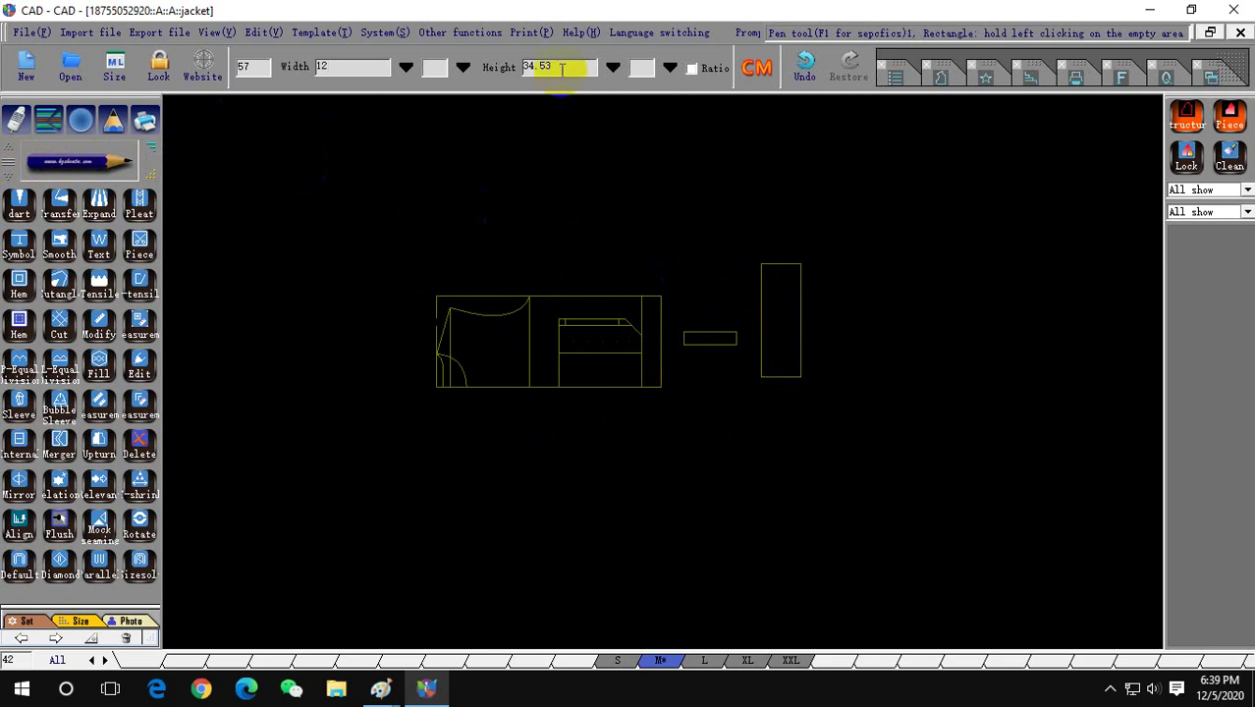
{"action": "type", "text": "55"}
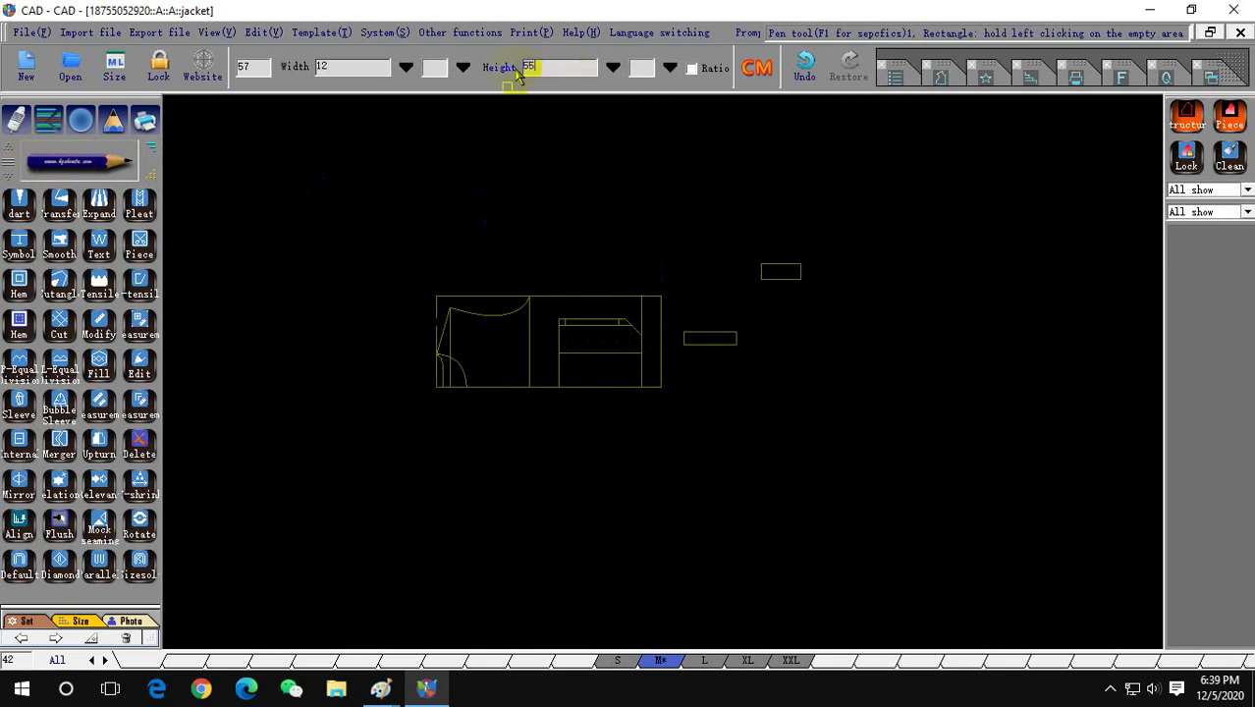
{"action": "key", "text": "Return"}
{"action": "scroll", "coordinate": [646, 247], "scroll_direction": "down", "scroll_amount": 2}
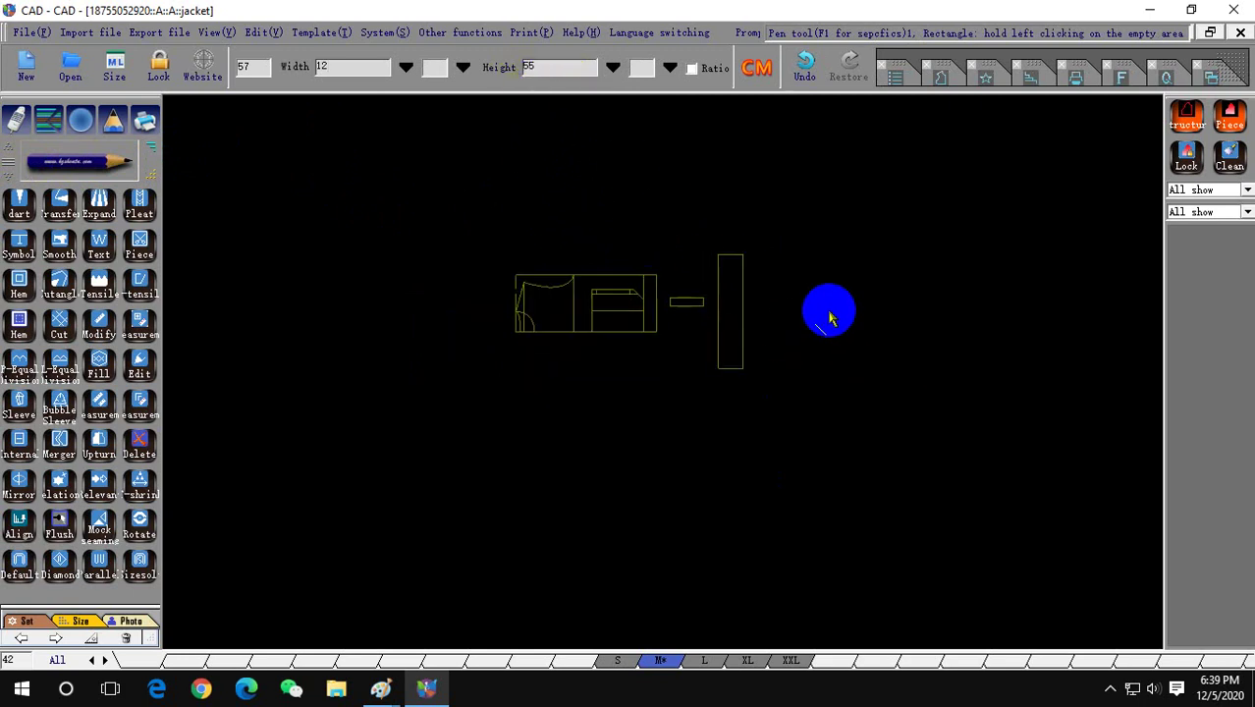
Start mirroring the tall rectangle, then undo and redo the unwanted attempt.
{"action": "left_click", "coordinate": [22, 483]}
{"action": "left_click_drag", "start_coordinate": [720, 250], "coordinate": [756, 278]}
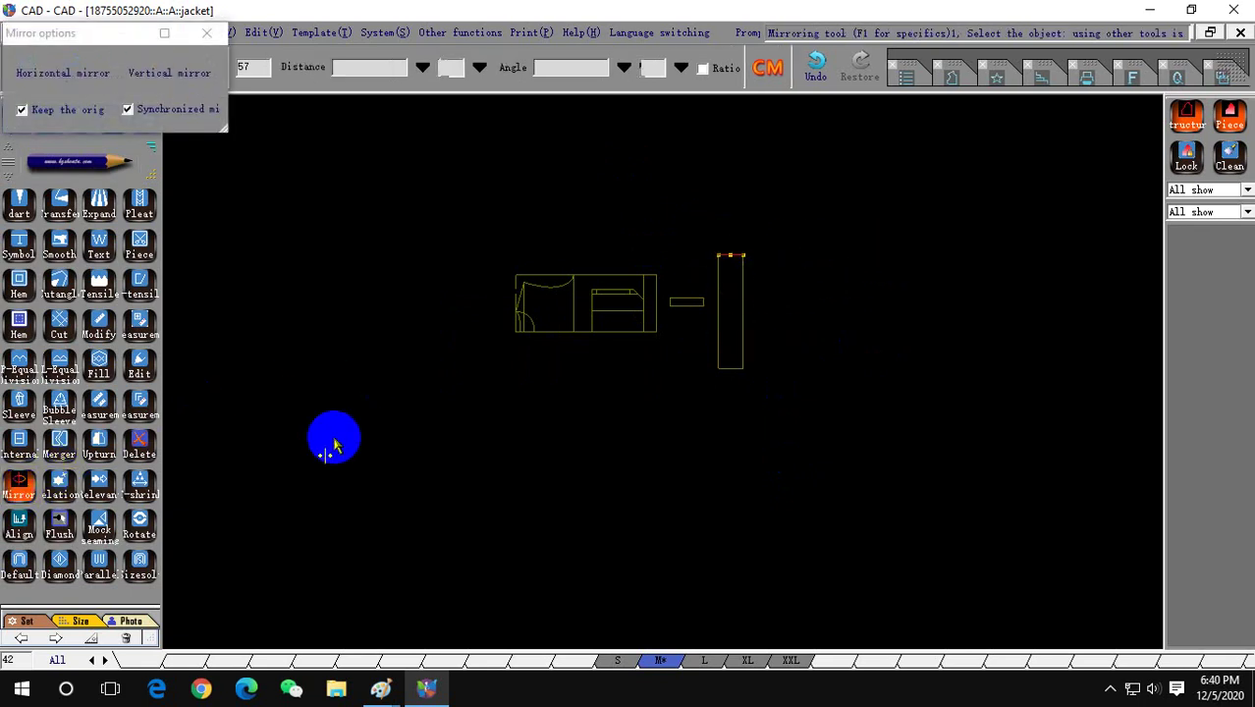
{"action": "right_click", "coordinate": [426, 442]}
{"action": "left_click", "coordinate": [206, 33]}
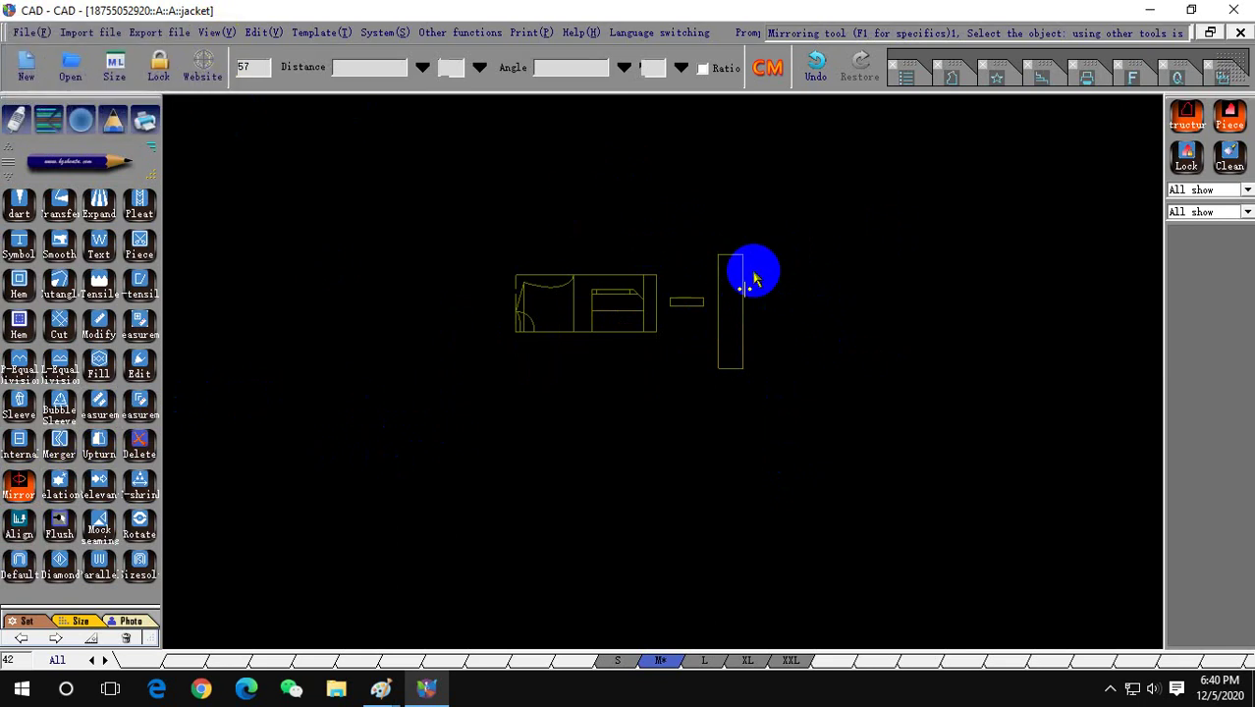
{"action": "left_click", "coordinate": [788, 308]}
{"action": "right_click", "coordinate": [697, 211]}
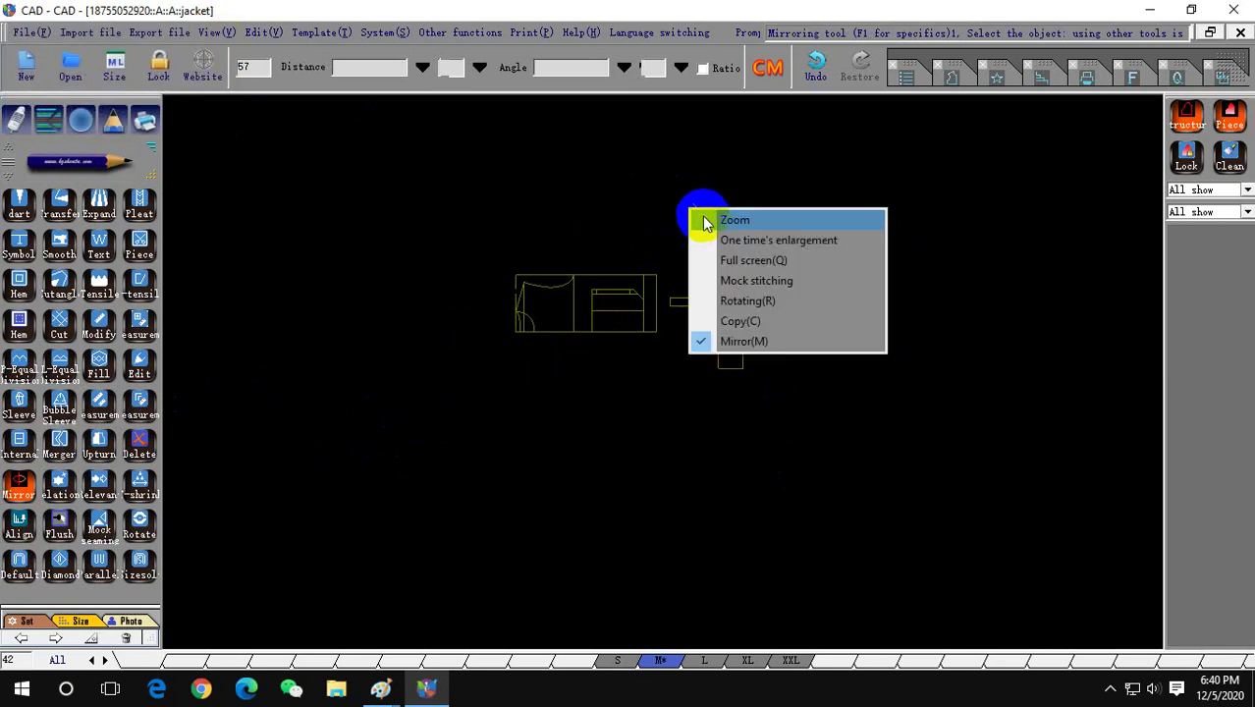
{"action": "right_click", "coordinate": [817, 191]}
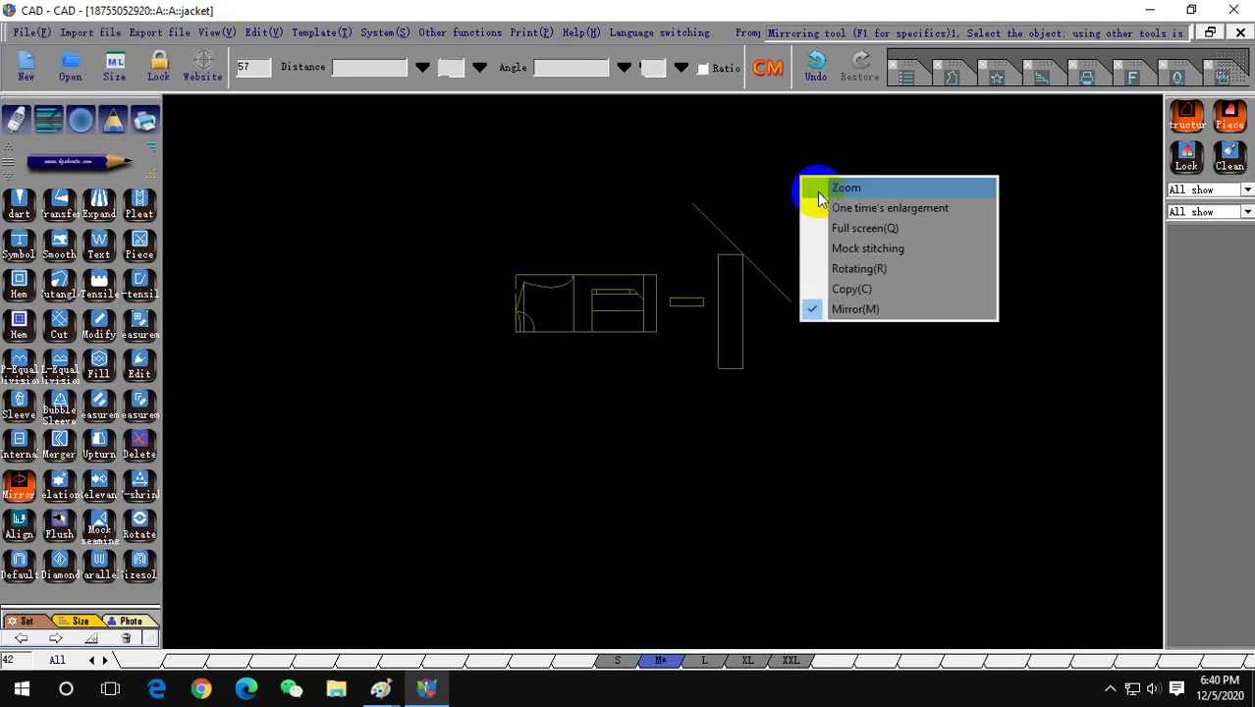
{"action": "left_click", "coordinate": [817, 65]}
{"action": "left_click", "coordinate": [859, 67]}
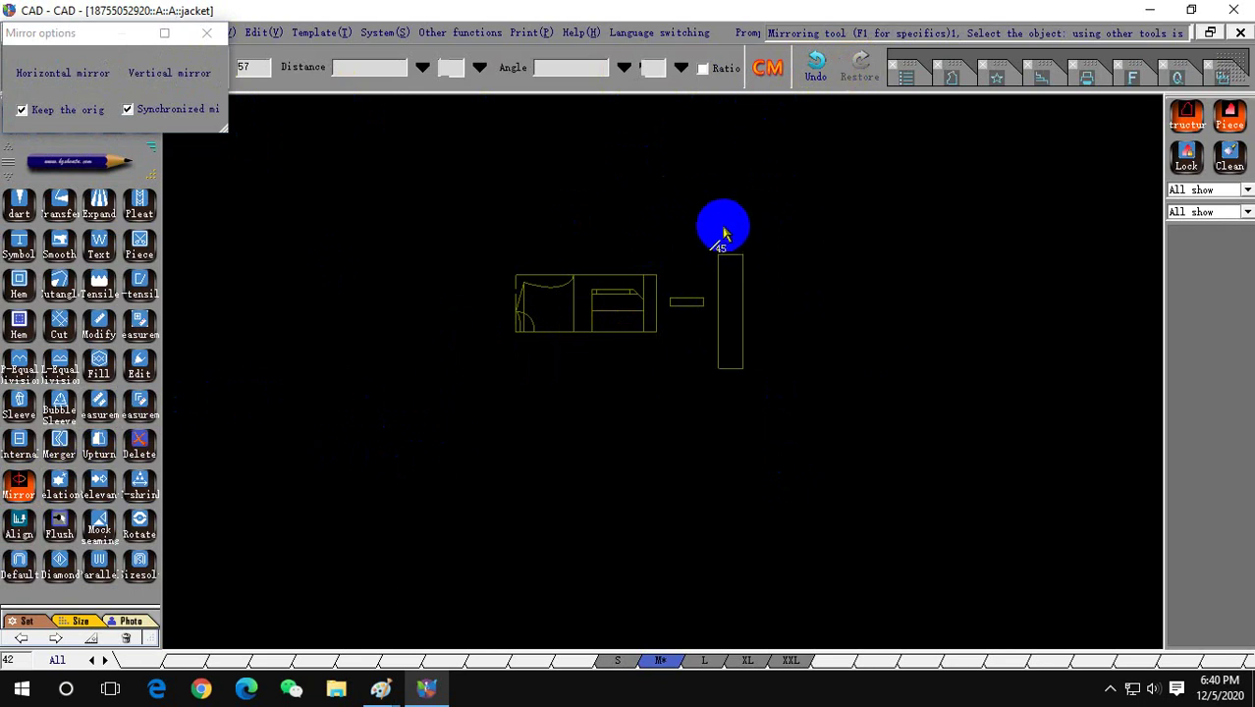
Mirror the whole tall rectangle downward about its bottom edge.
{"action": "left_click_drag", "start_coordinate": [704, 236], "coordinate": [768, 360]}
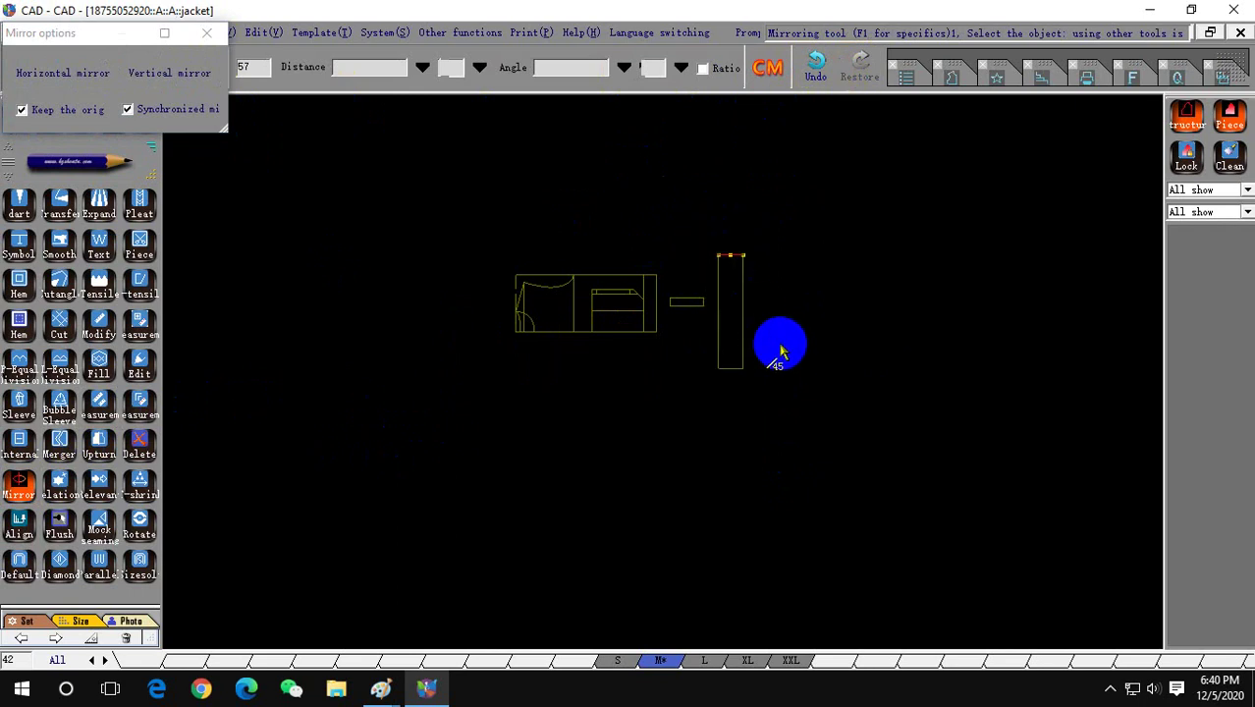
{"action": "right_click", "coordinate": [772, 370]}
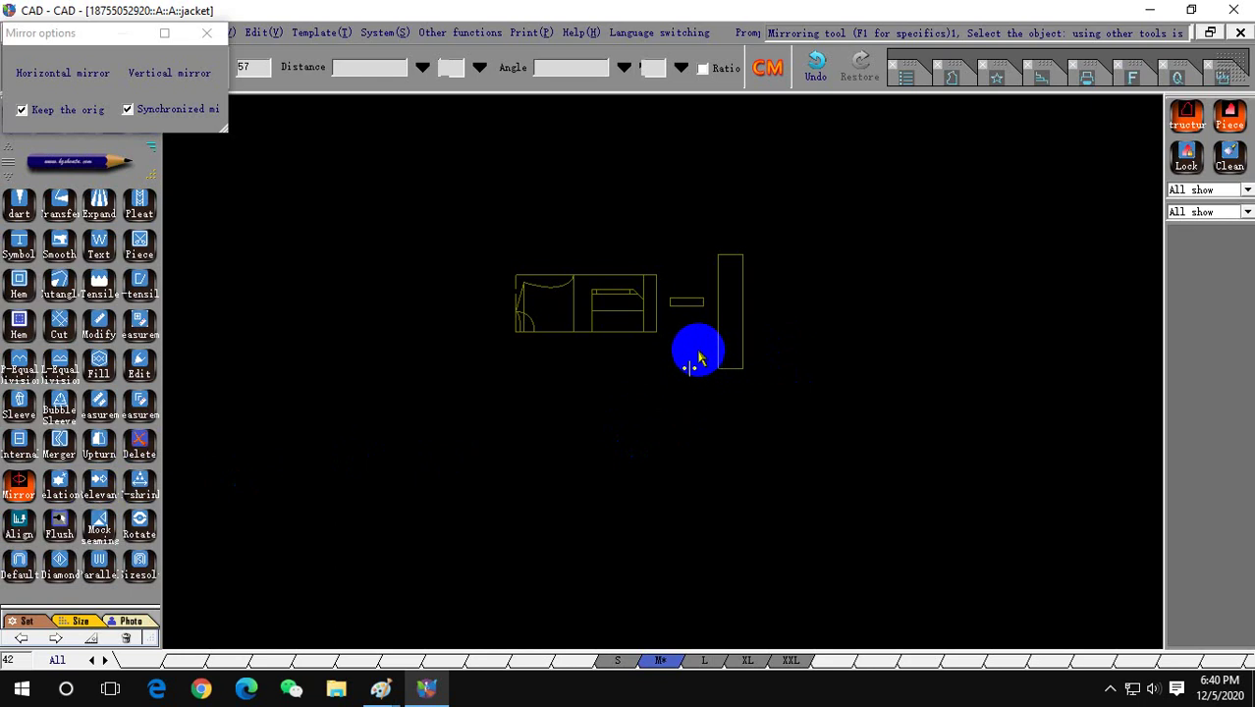
{"action": "left_click_drag", "start_coordinate": [698, 358], "coordinate": [771, 264]}
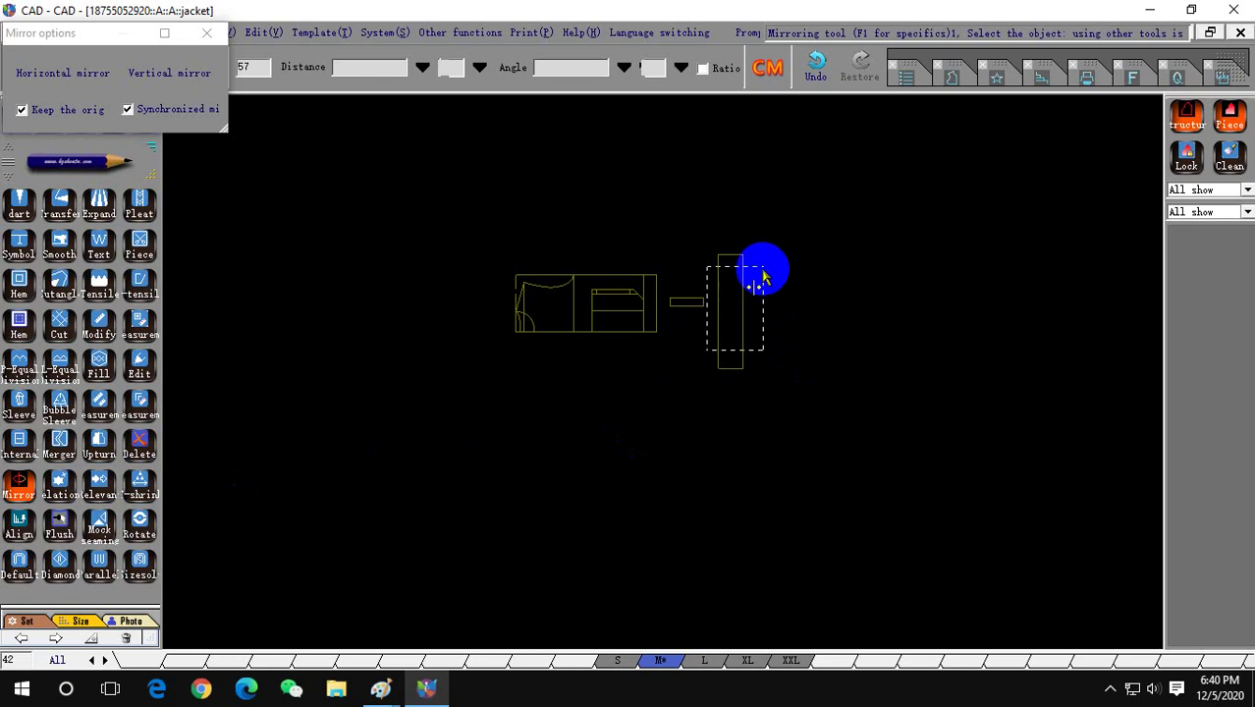
{"action": "left_click", "coordinate": [730, 370]}
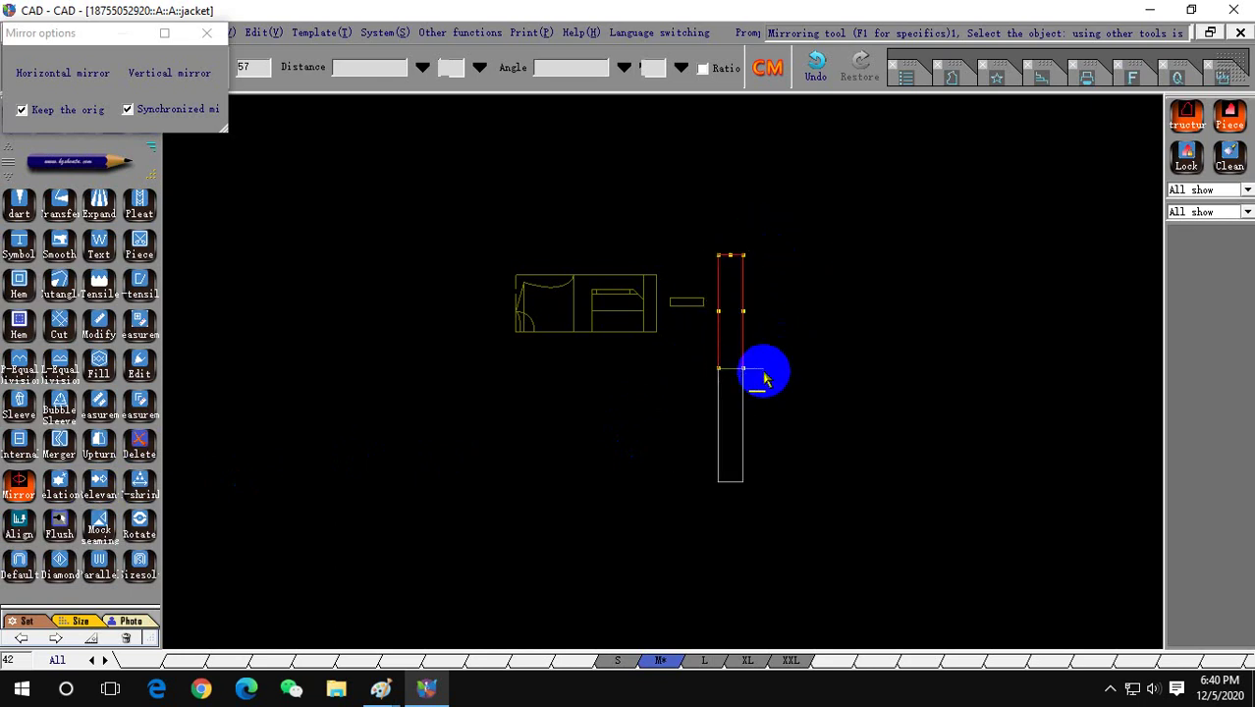
{"action": "scroll", "coordinate": [469, 309], "scroll_direction": "down", "scroll_amount": 2}
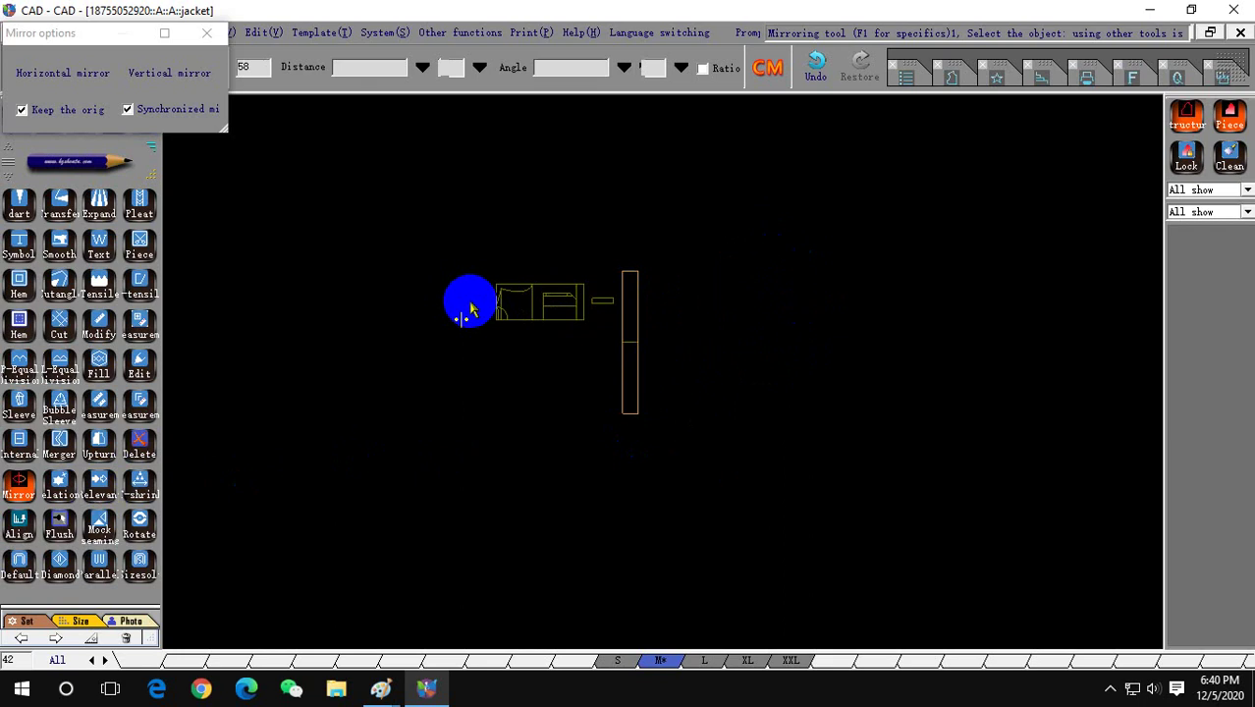
{"action": "scroll", "coordinate": [471, 306], "scroll_direction": "up", "scroll_amount": 2}
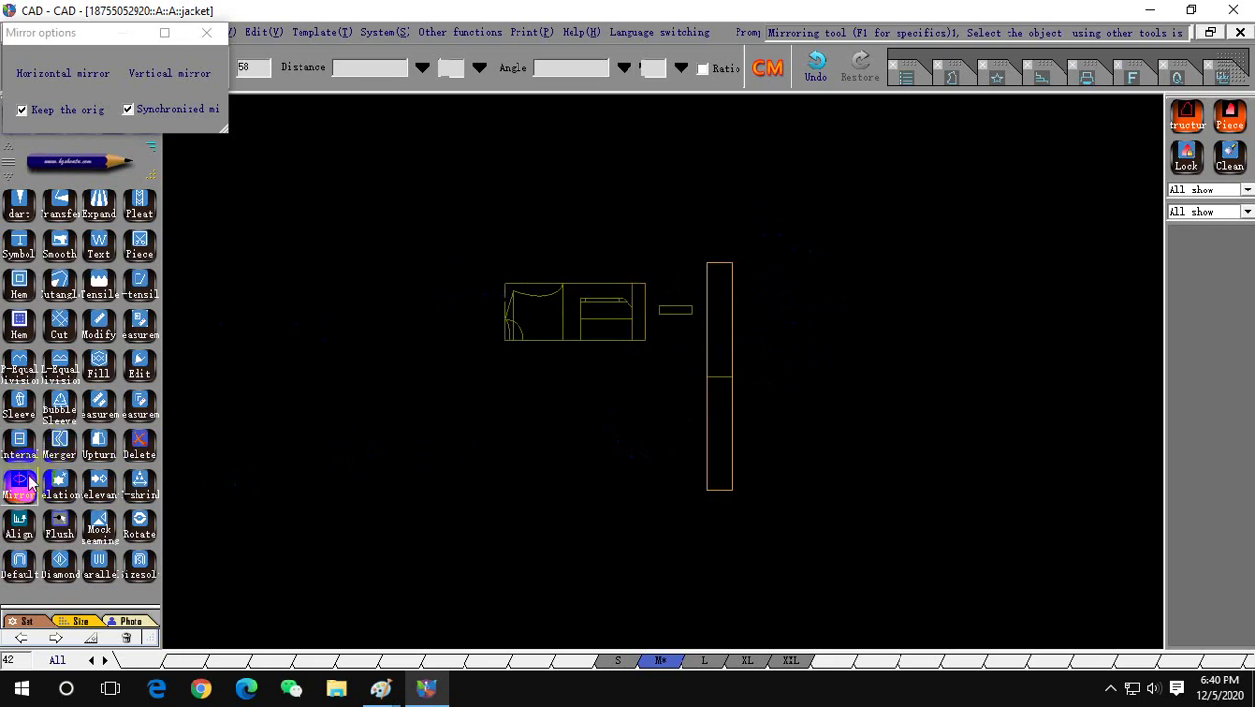
{"action": "right_click", "coordinate": [224, 369]}
Draw a wide rectangle above the pattern and size it 62 by 23.
{"action": "right_click", "coordinate": [520, 244]}
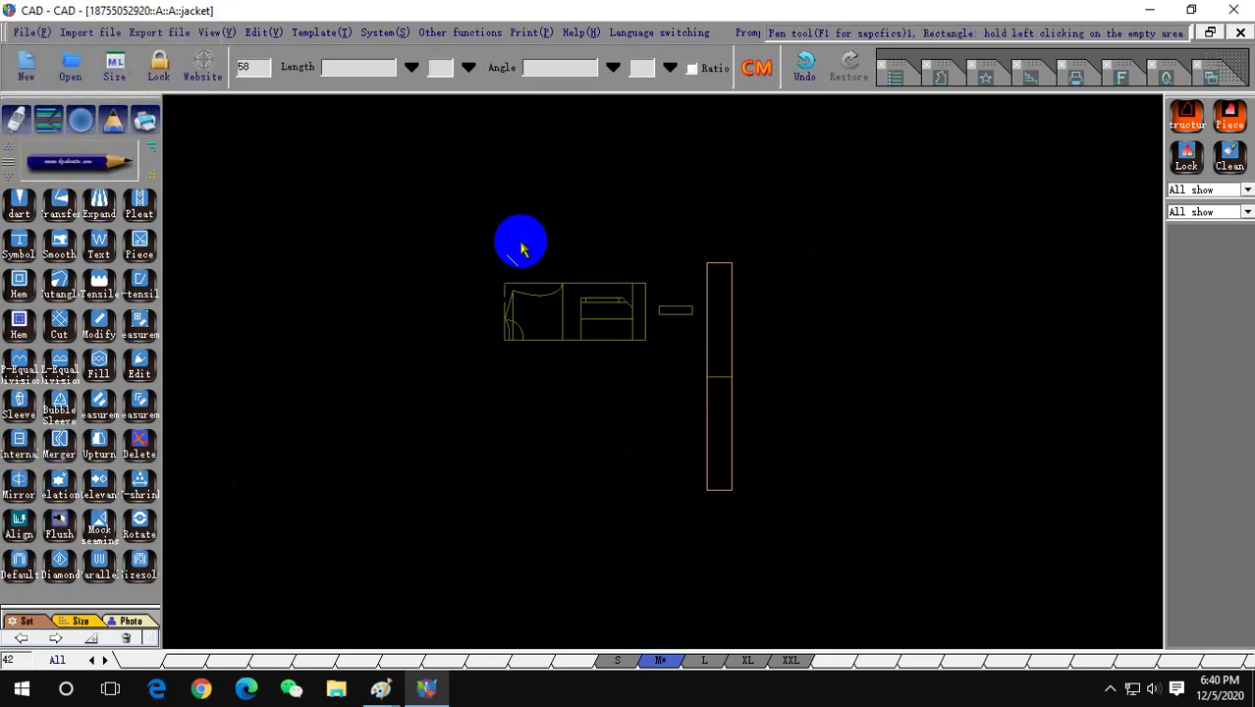
{"action": "scroll", "coordinate": [528, 261], "scroll_direction": "up", "scroll_amount": 1}
{"action": "scroll", "coordinate": [550, 255], "scroll_direction": "down", "scroll_amount": 1}
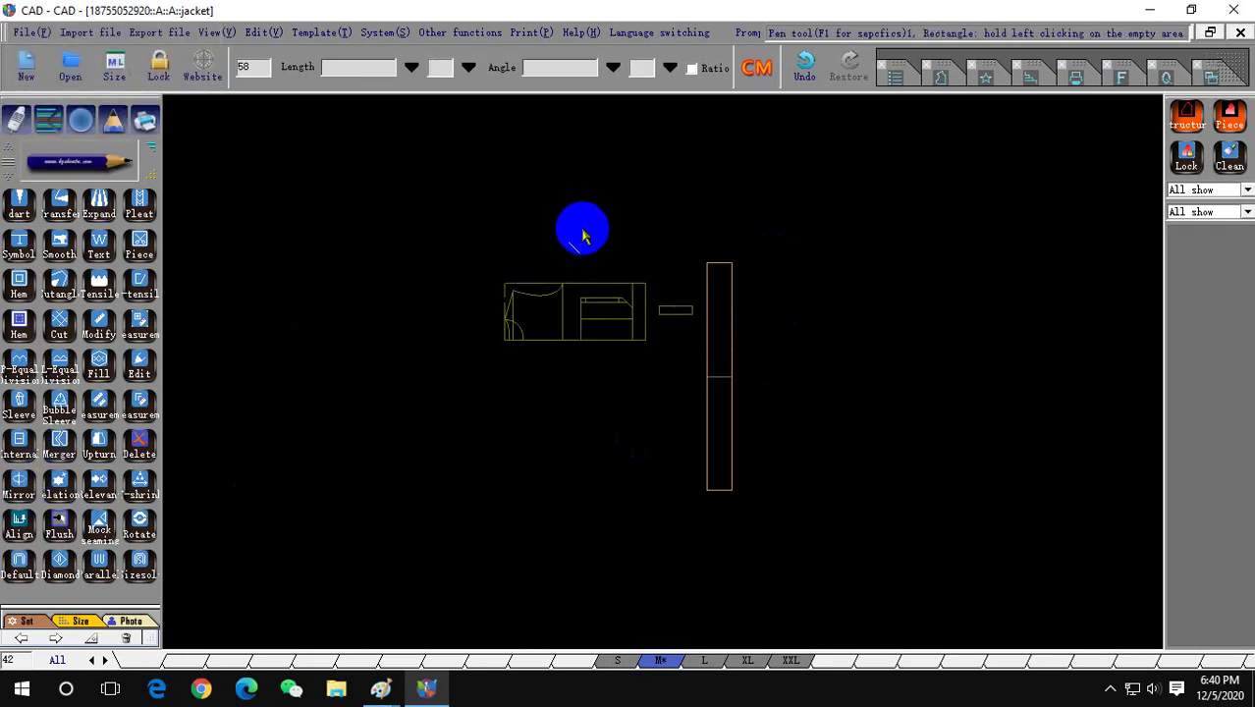
{"action": "left_click_drag", "start_coordinate": [525, 128], "coordinate": [689, 209]}
{"action": "left_click", "coordinate": [362, 68]}
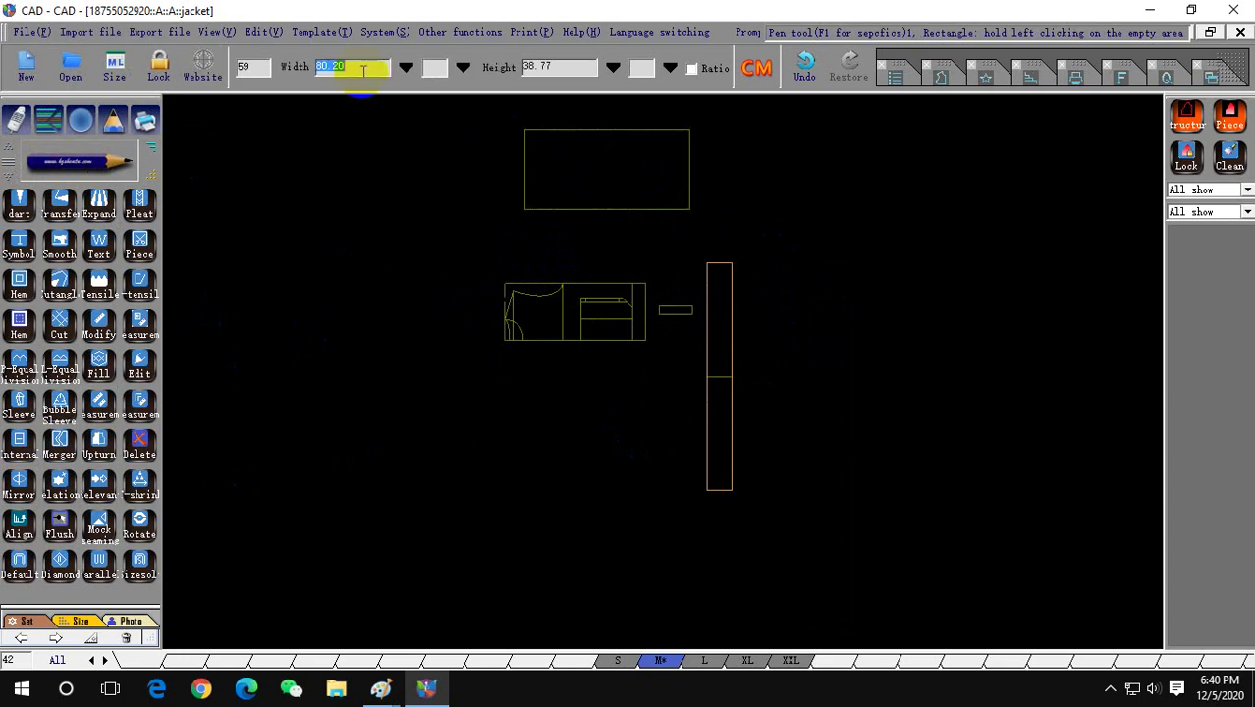
{"action": "type", "text": "62"}
{"action": "key", "text": "Return"}
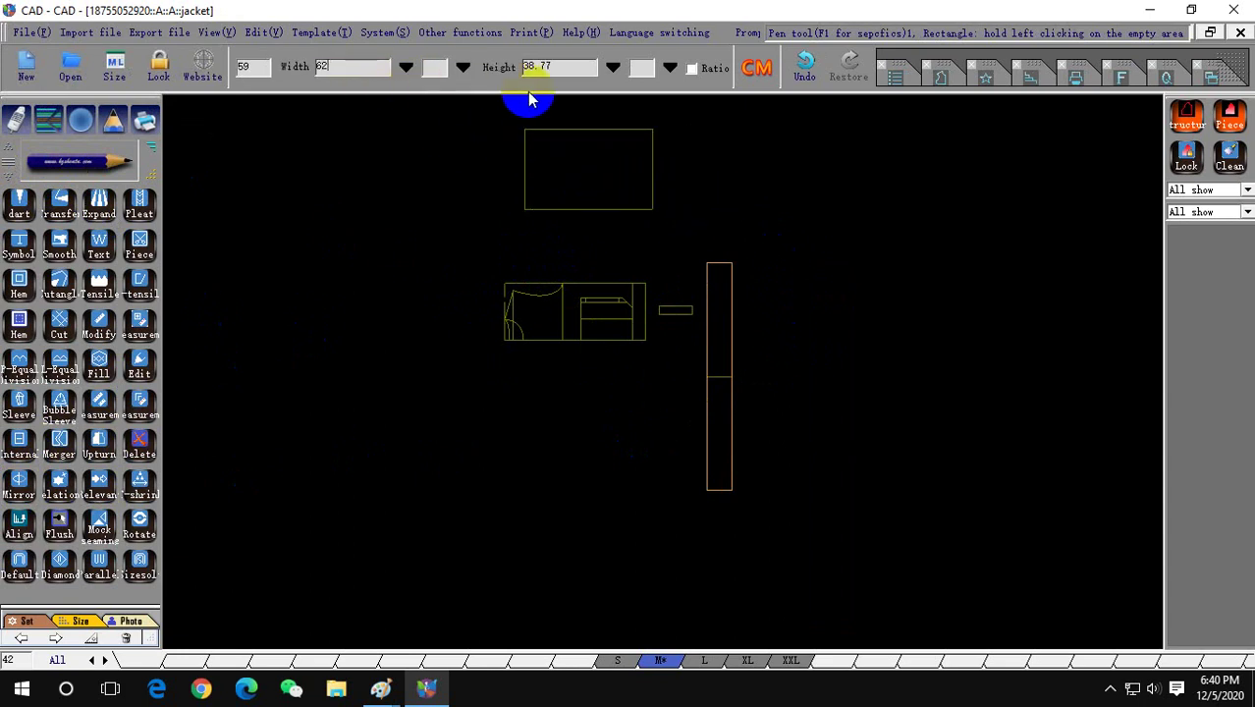
{"action": "left_click", "coordinate": [568, 68]}
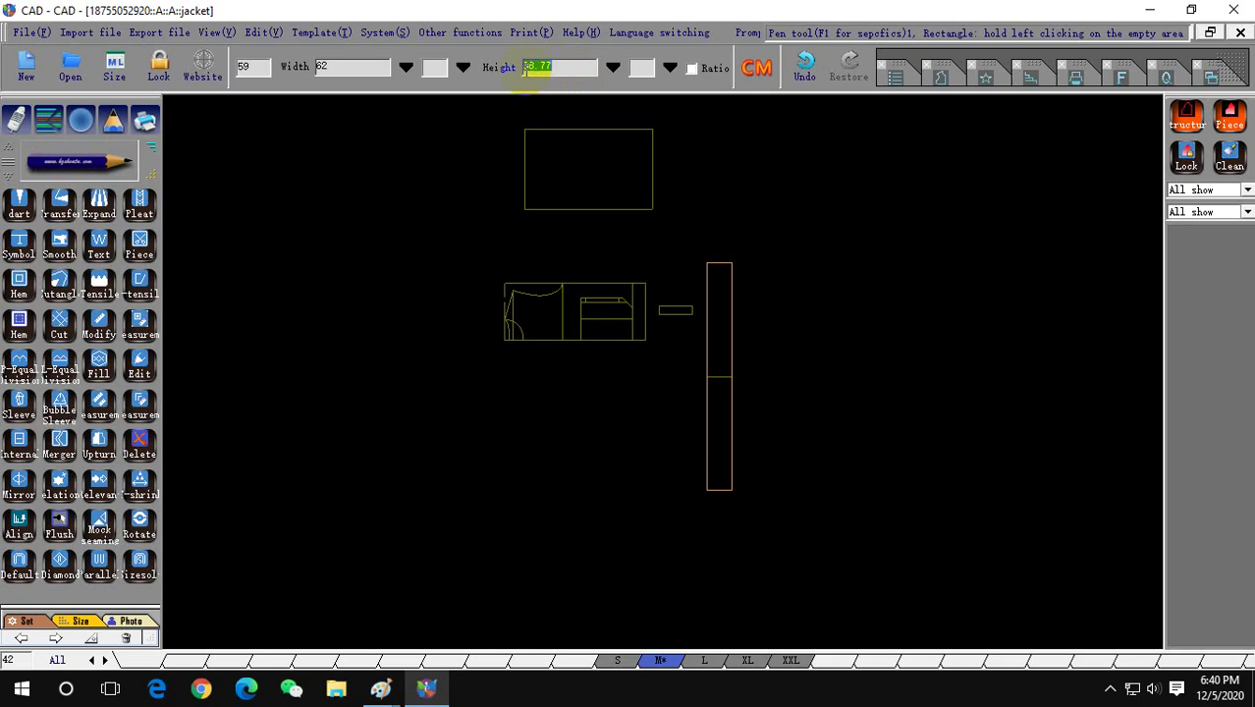
{"action": "type", "text": "2"}
{"action": "key", "text": "Return"}
Move the top rectangle slightly lower and return to the pen tool.
{"action": "scroll", "coordinate": [517, 222], "scroll_direction": "down", "scroll_amount": 2}
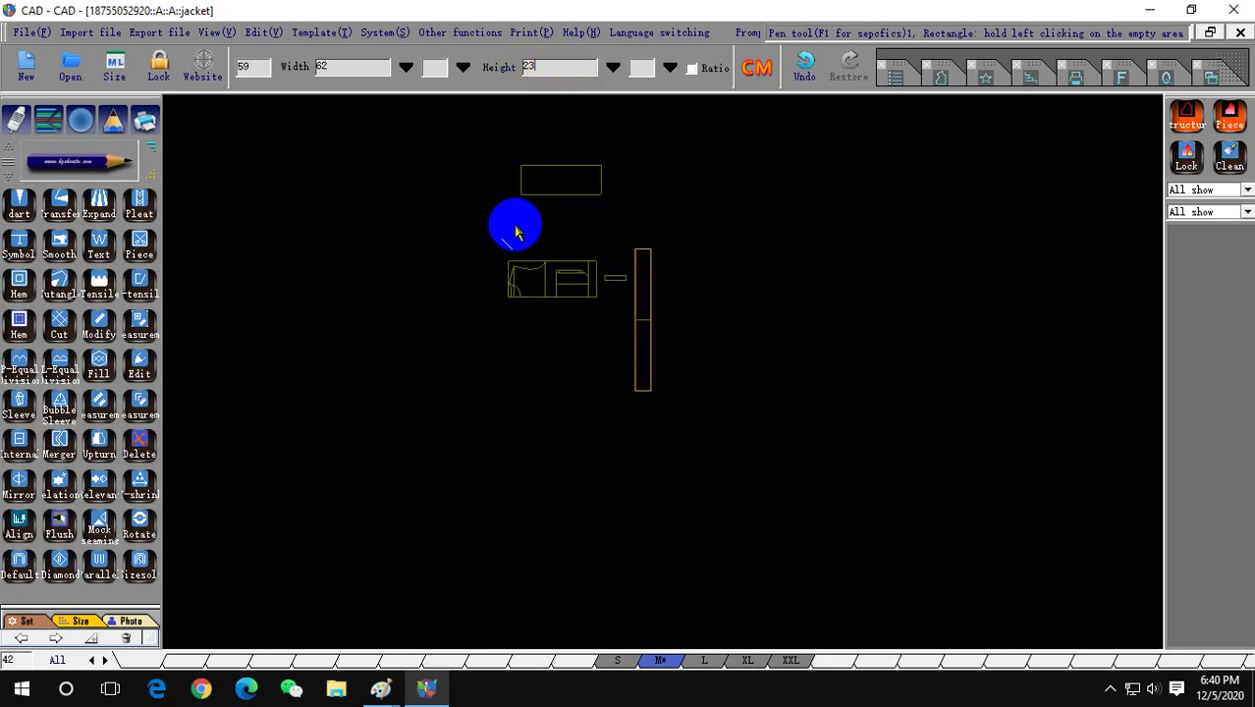
{"action": "left_click", "coordinate": [79, 165]}
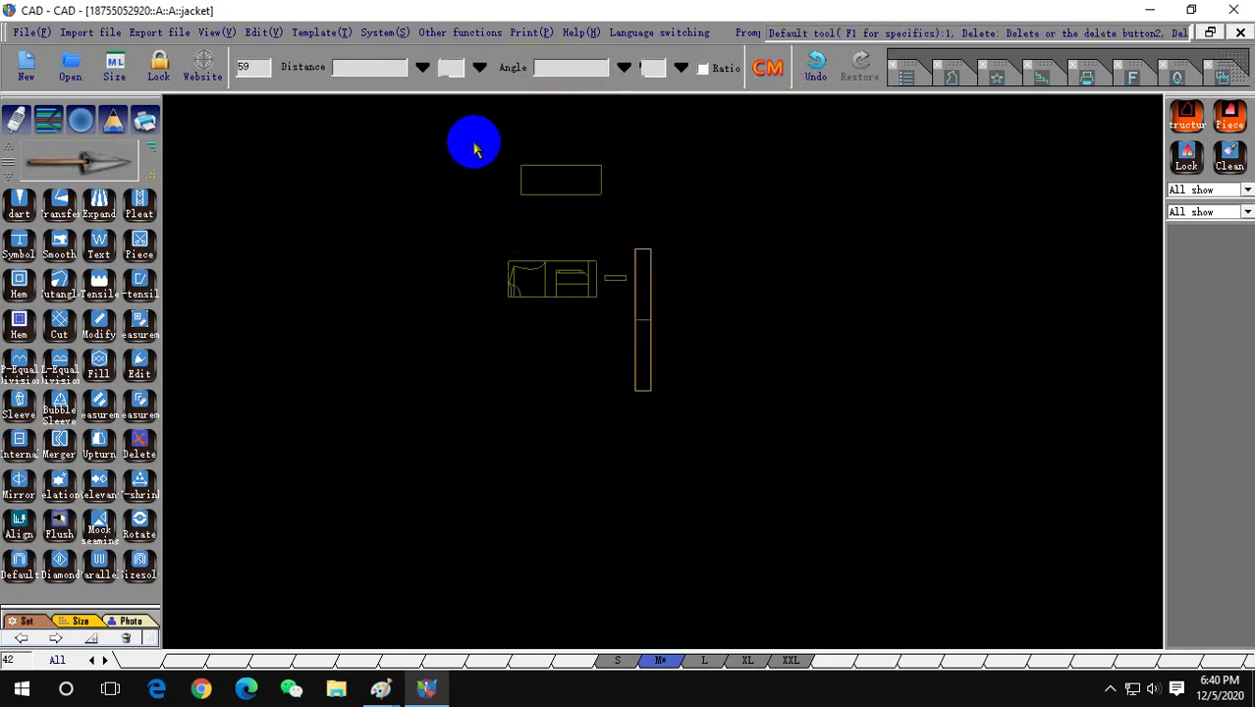
{"action": "mouse_move", "coordinate": [476, 141]}
{"action": "left_mouse_down"}
{"action": "mouse_move", "coordinate": [628, 206]}
{"action": "mouse_move", "coordinate": [615, 232]}
{"action": "left_mouse_up"}
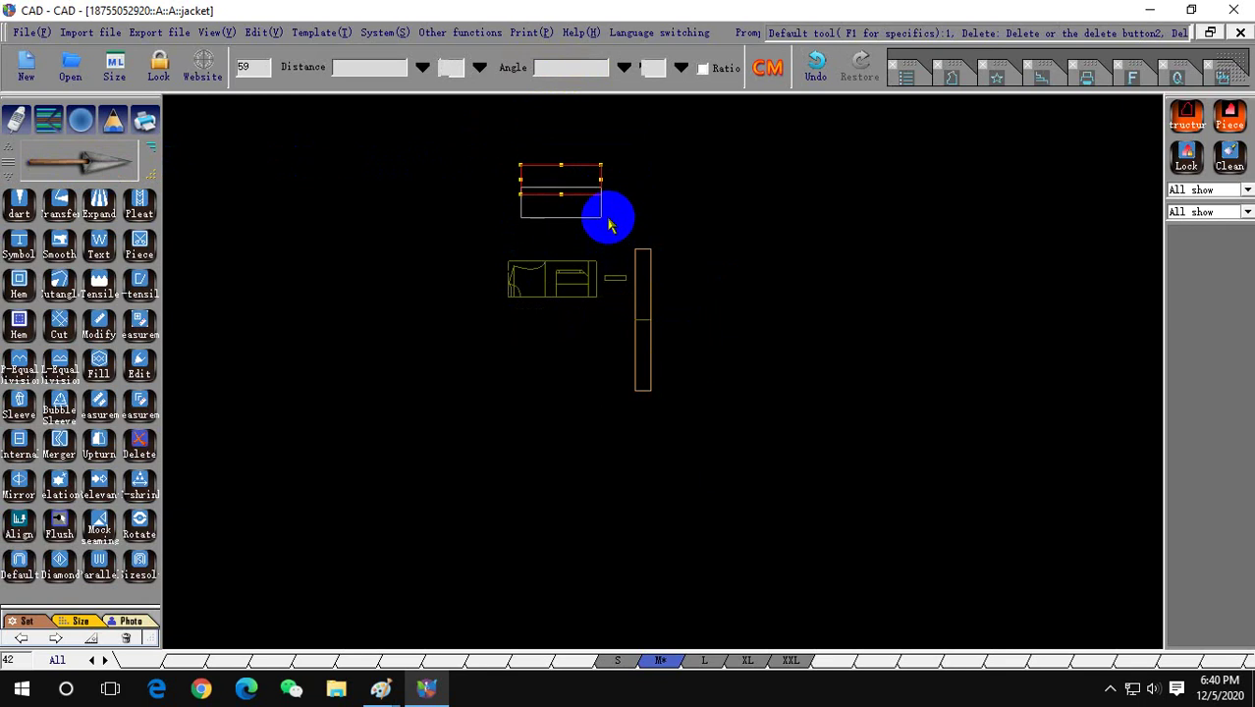
{"action": "left_click", "coordinate": [79, 162]}
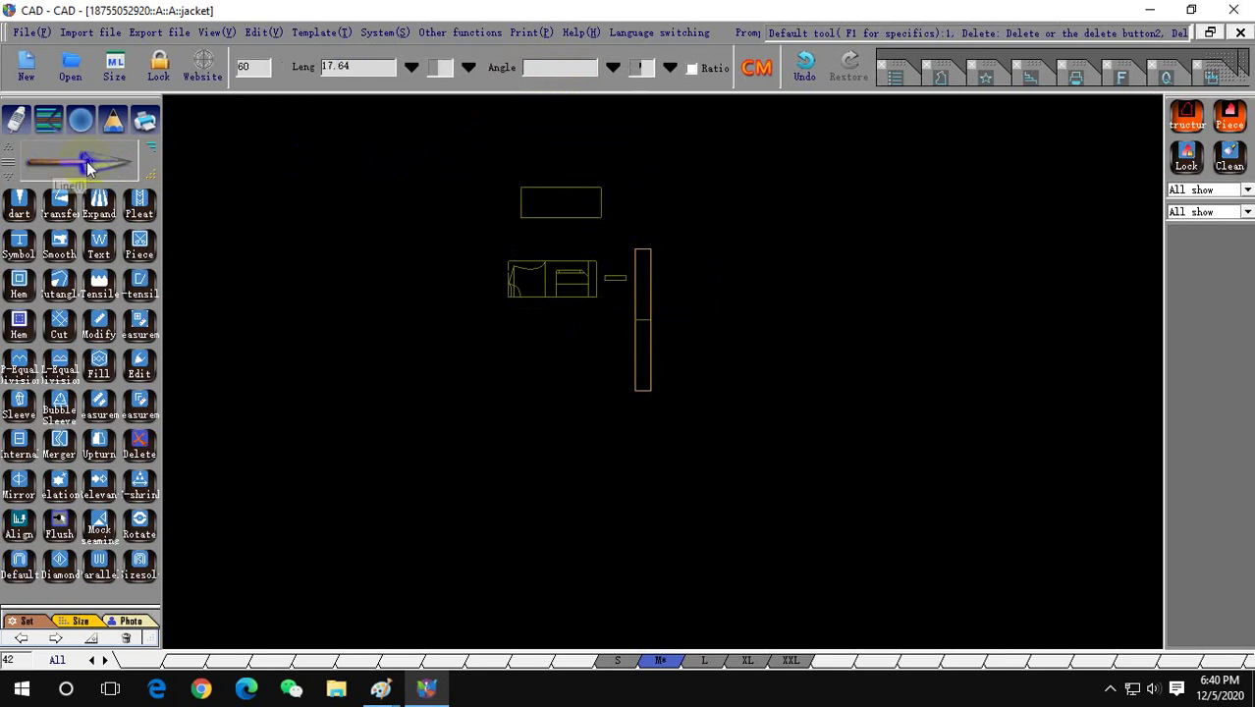
{"action": "scroll", "coordinate": [521, 216], "scroll_direction": "up", "scroll_amount": 2}
{"action": "right_click", "coordinate": [524, 188]}
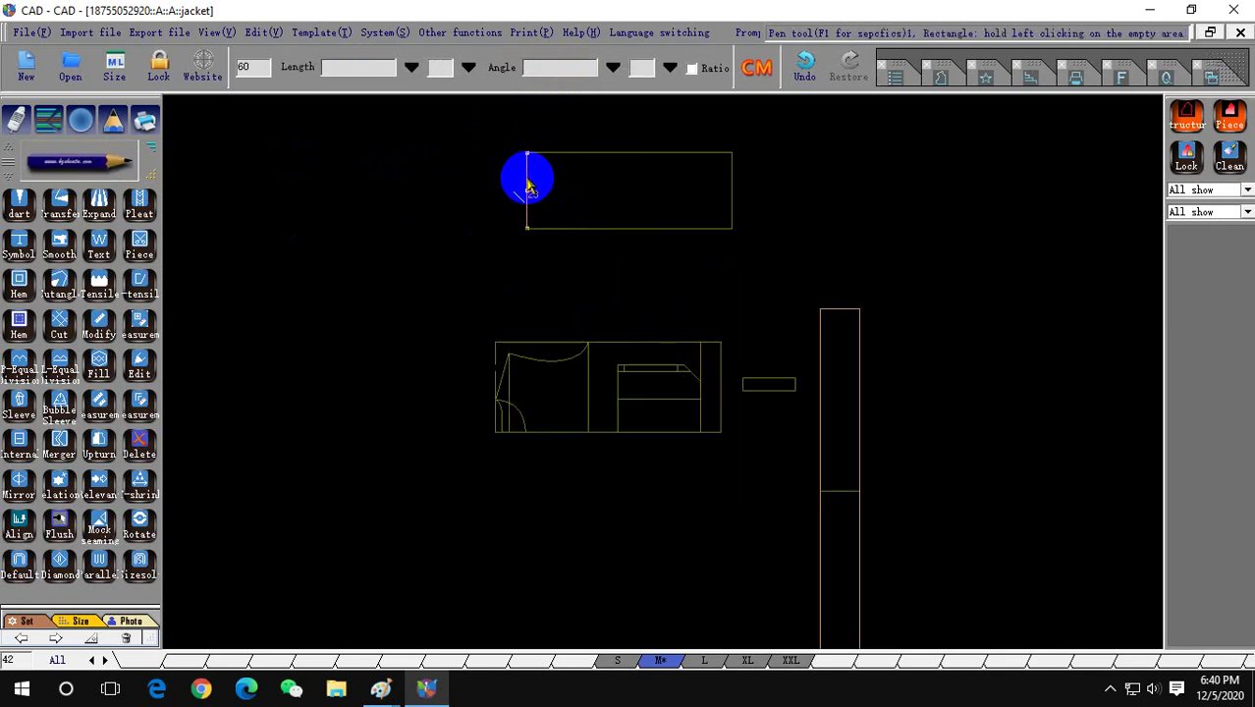
Draw vertical guides inside both ends and a sloping line from a point 14 along the right guide.
{"action": "left_click_drag", "start_coordinate": [528, 187], "coordinate": [556, 190]}
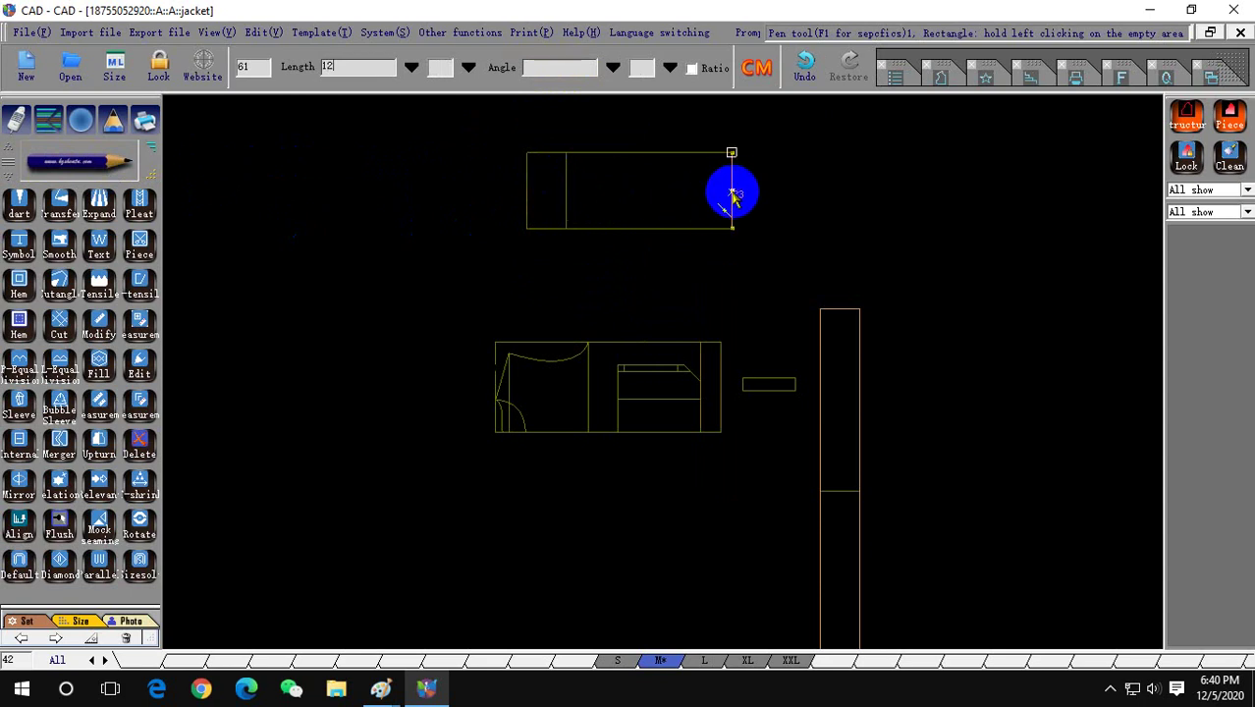
{"action": "left_click", "coordinate": [733, 188]}
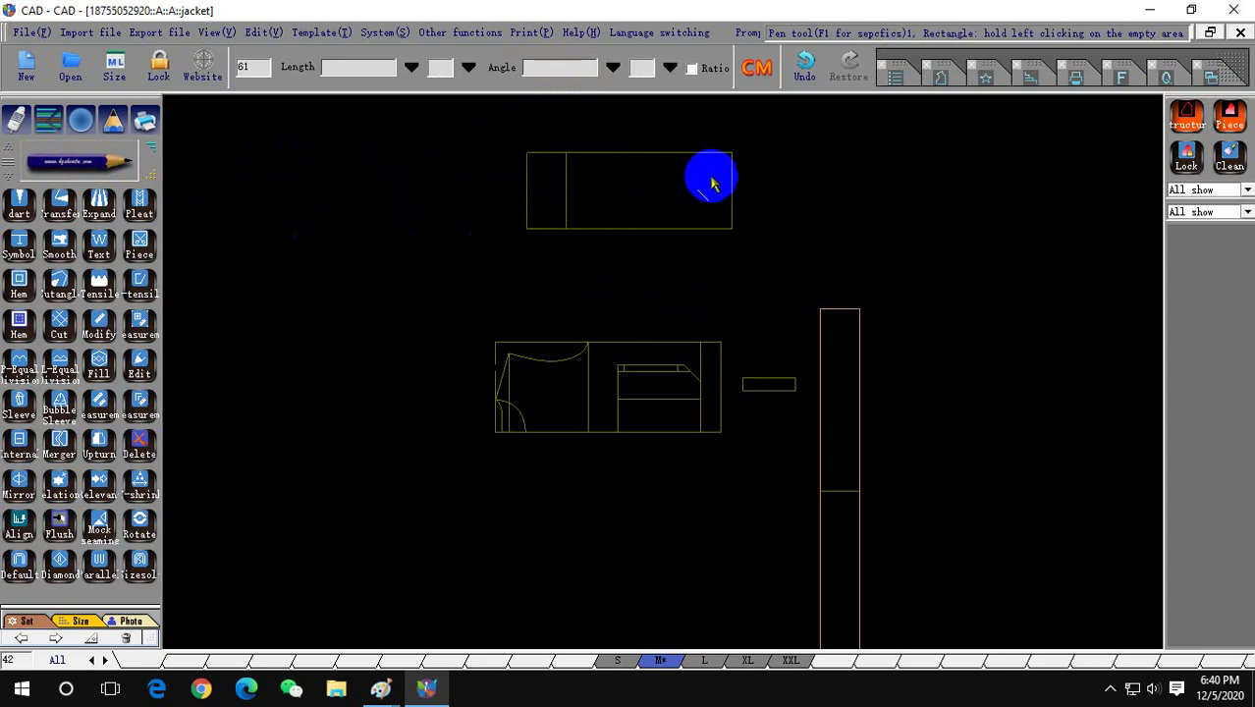
{"action": "mouse_move", "coordinate": [732, 173]}
{"action": "left_mouse_down"}
{"action": "mouse_move", "coordinate": [700, 174]}
{"action": "mouse_move", "coordinate": [711, 230]}
{"action": "left_mouse_up"}
{"action": "type", "text": "6"}
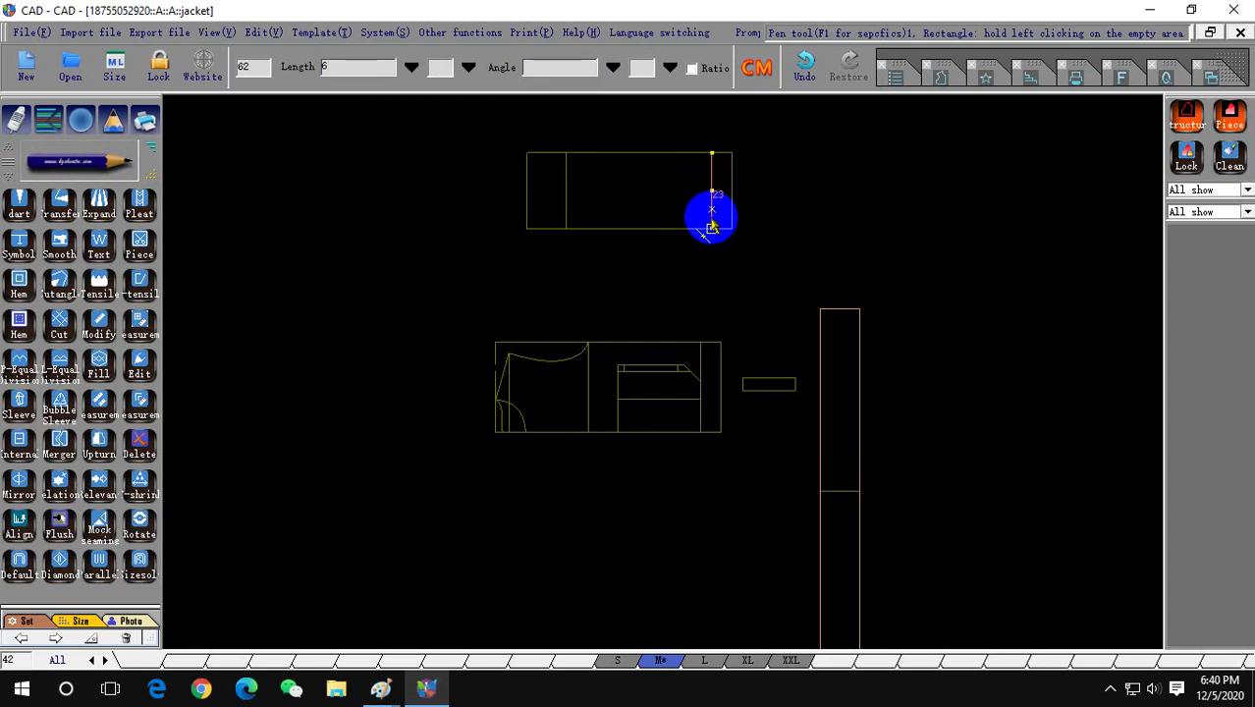
{"action": "left_click", "coordinate": [713, 227]}
{"action": "type", "text": "4"}
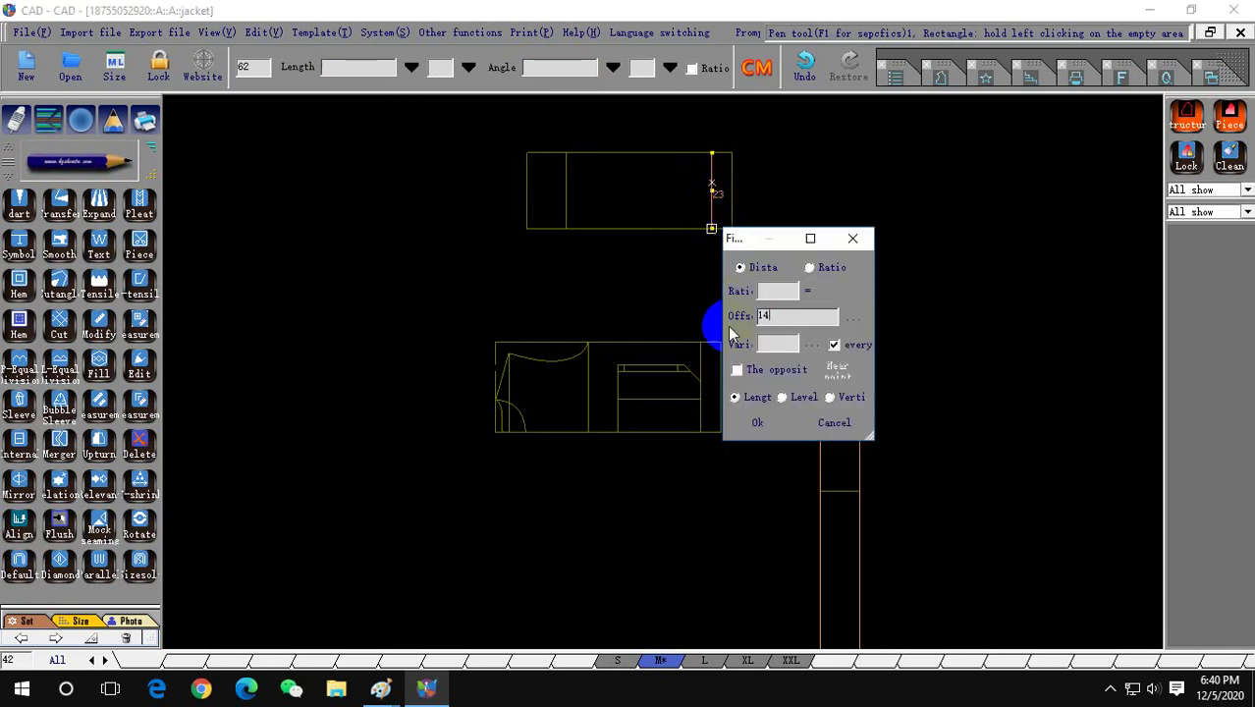
{"action": "left_click", "coordinate": [755, 428]}
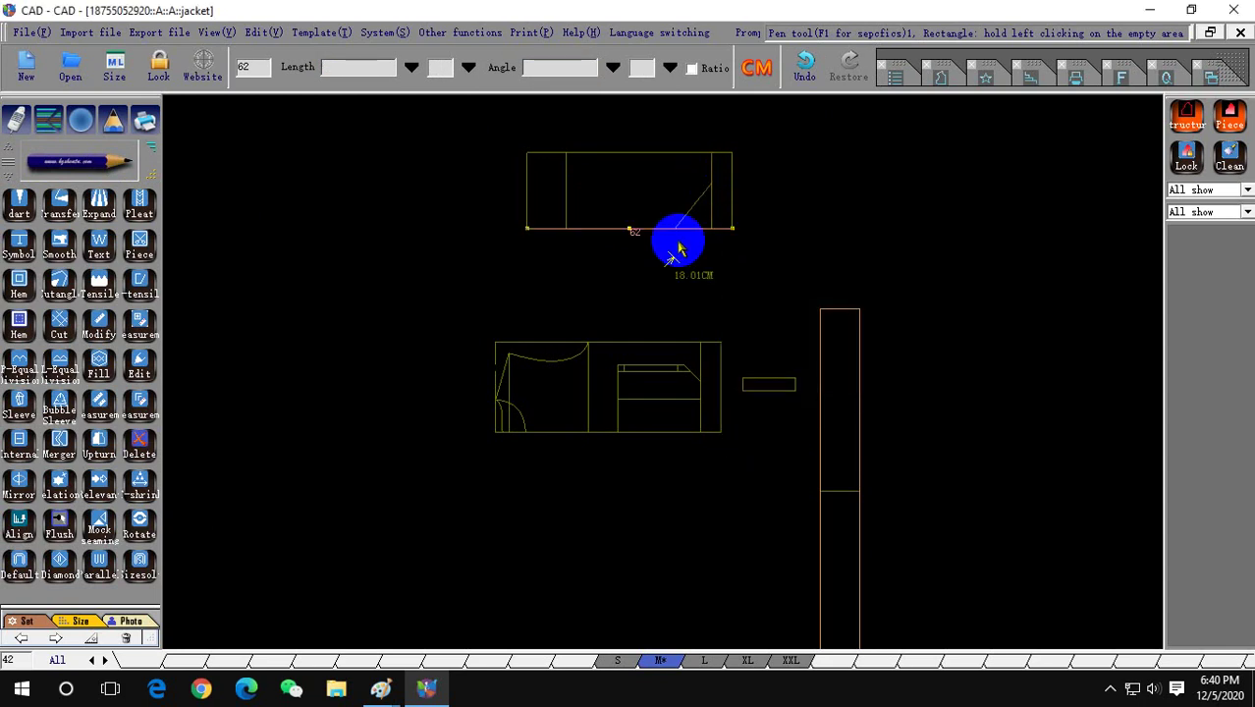
{"action": "left_click", "coordinate": [566, 154]}
{"action": "right_click", "coordinate": [503, 195]}
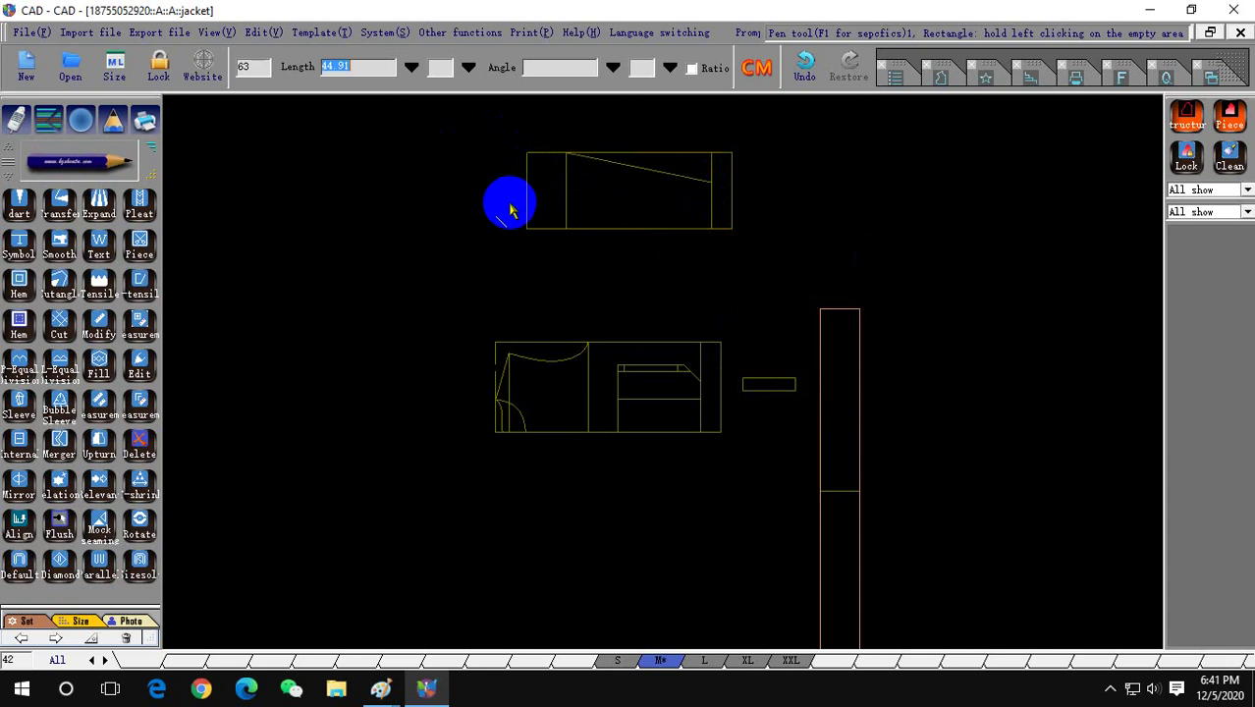
Draw a diagonal from the bottom-left corner and a right-edge line at offset 11.
{"action": "left_click", "coordinate": [527, 229]}
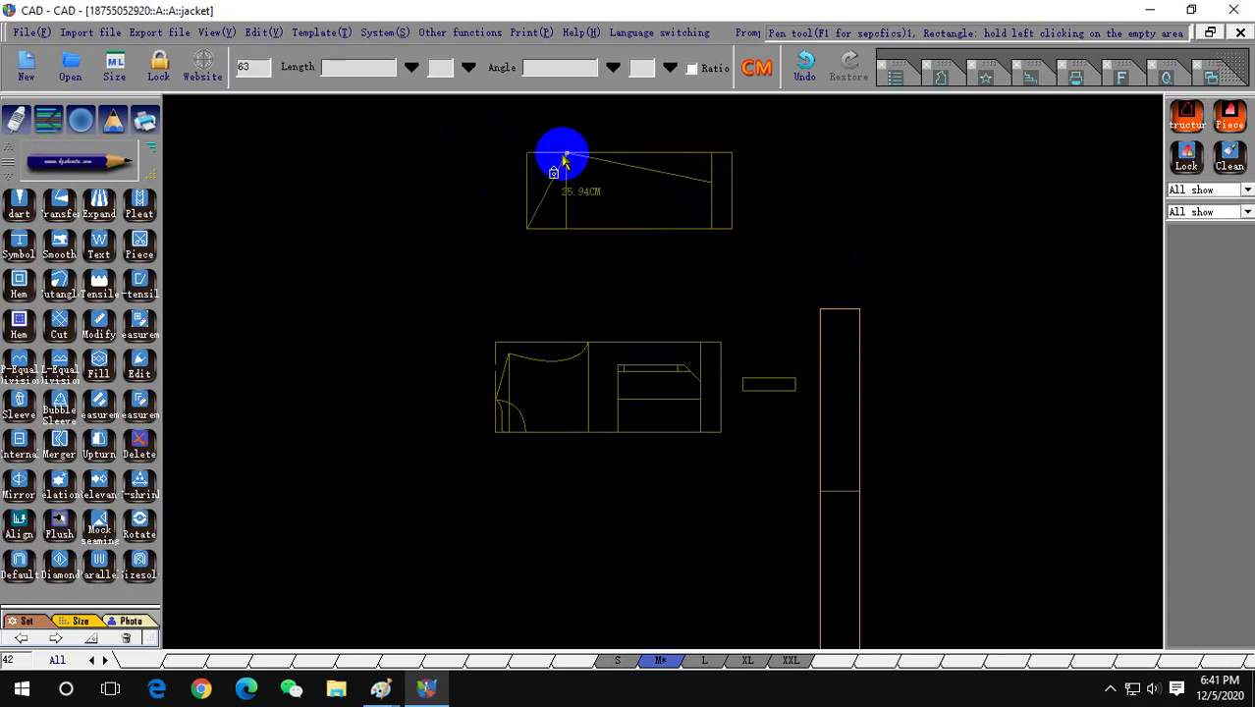
{"action": "left_click", "coordinate": [567, 155]}
{"action": "scroll", "coordinate": [521, 230], "scroll_direction": "down", "scroll_amount": 1}
{"action": "scroll", "coordinate": [599, 213], "scroll_direction": "up", "scroll_amount": 1}
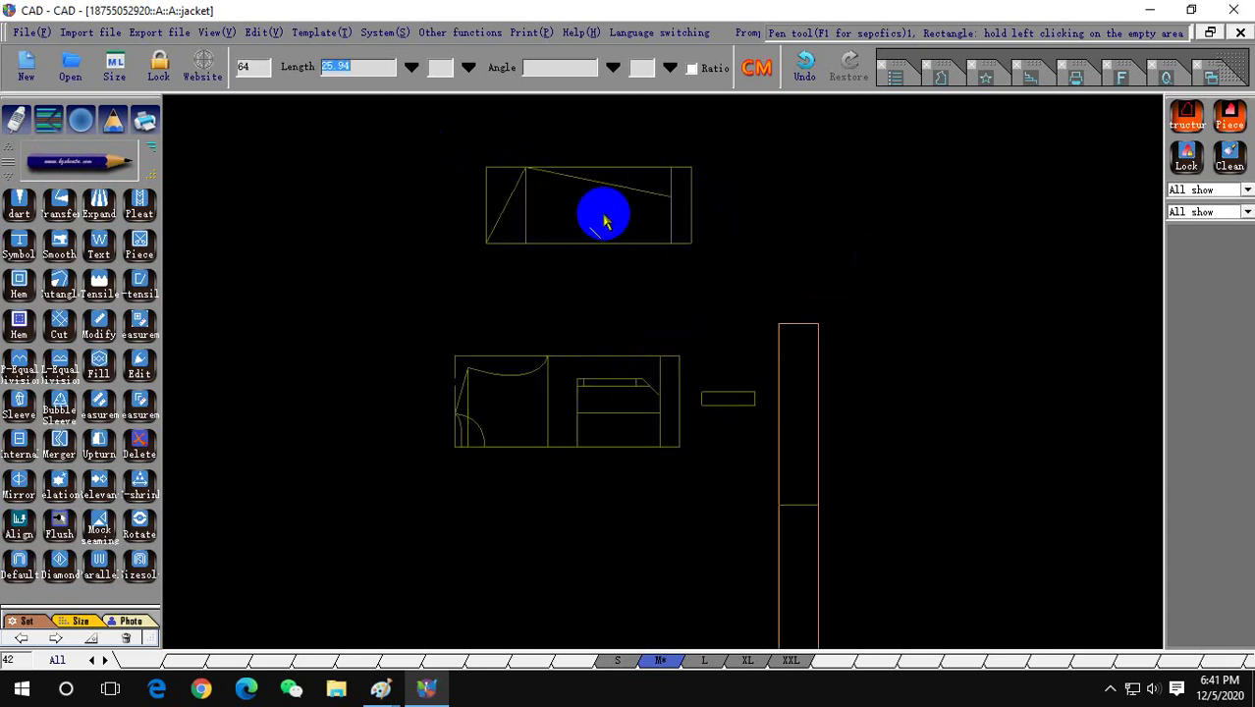
{"action": "left_click", "coordinate": [691, 242]}
{"action": "left_click", "coordinate": [691, 241]}
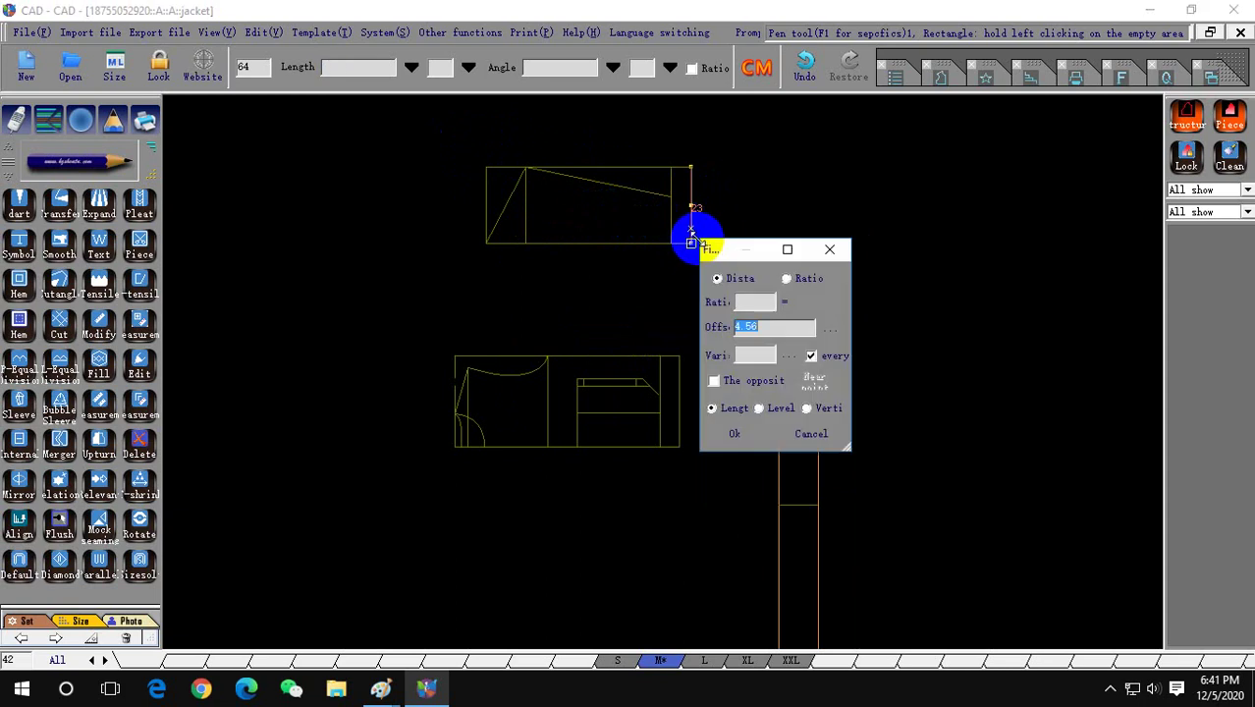
{"action": "type", "text": "1"}
{"action": "left_click", "coordinate": [714, 381]}
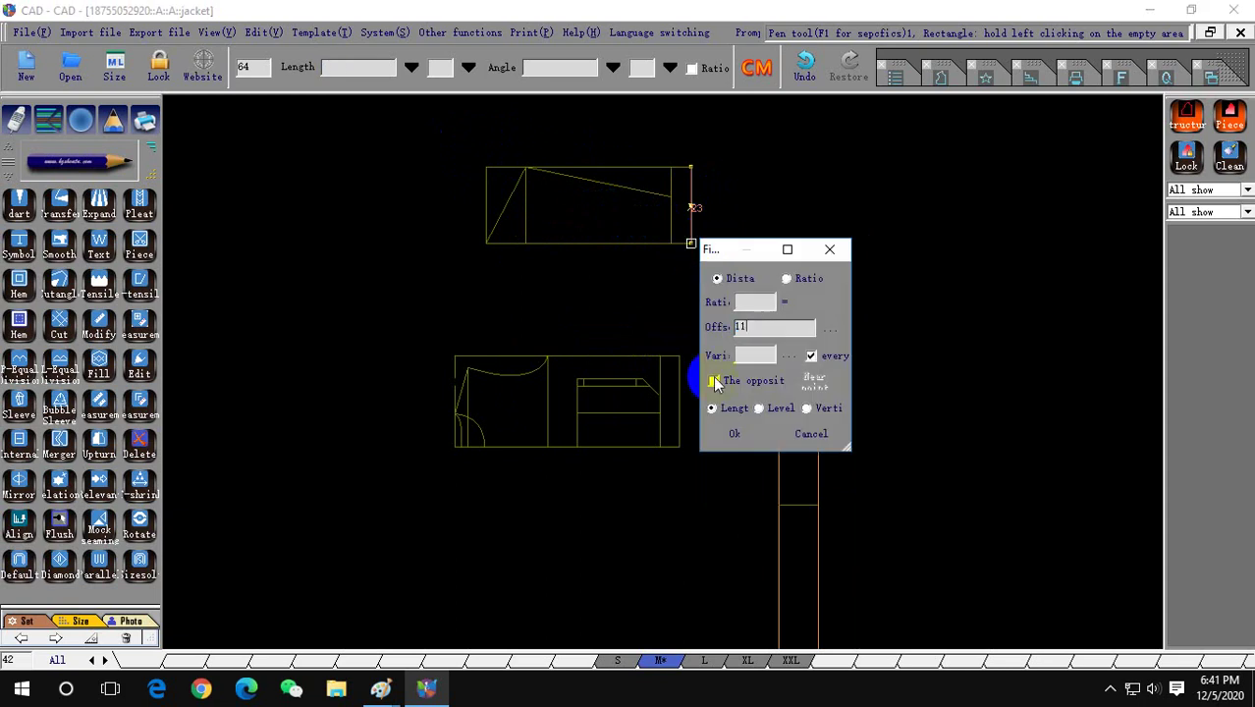
{"action": "left_click", "coordinate": [736, 437]}
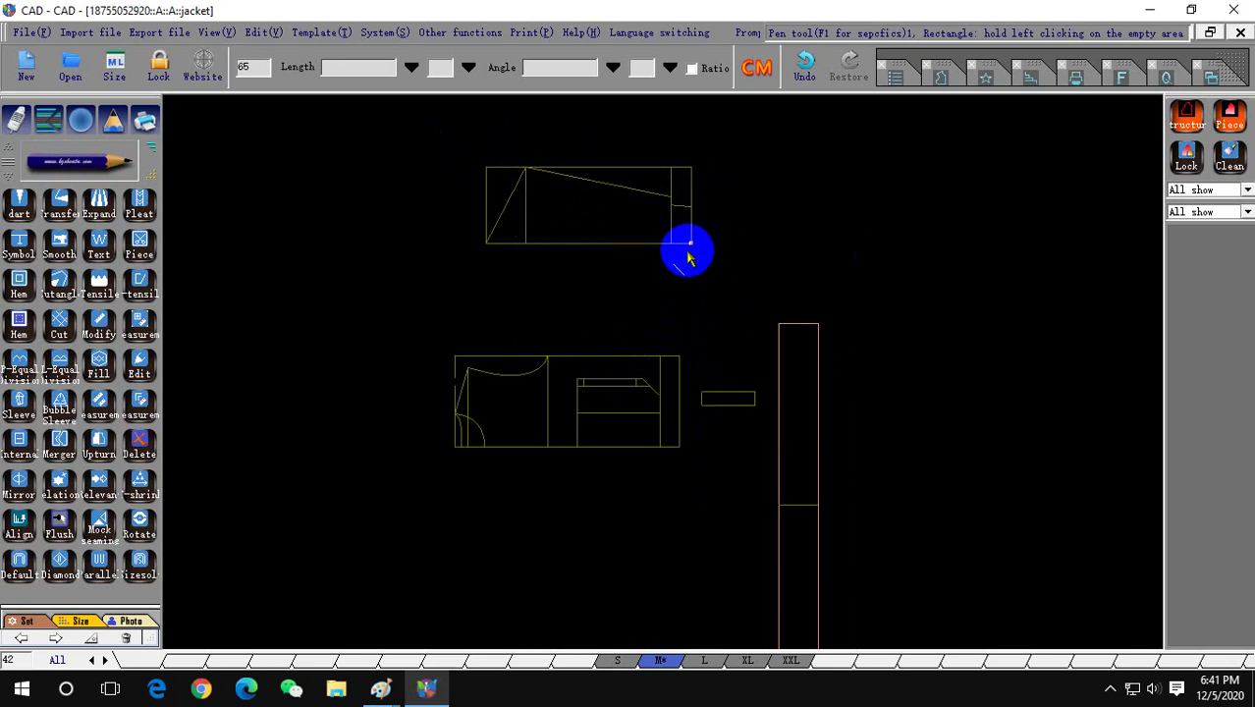
{"action": "scroll", "coordinate": [589, 201], "scroll_direction": "up", "scroll_amount": 3}
{"action": "scroll", "coordinate": [740, 218], "scroll_direction": "up", "scroll_amount": 3}
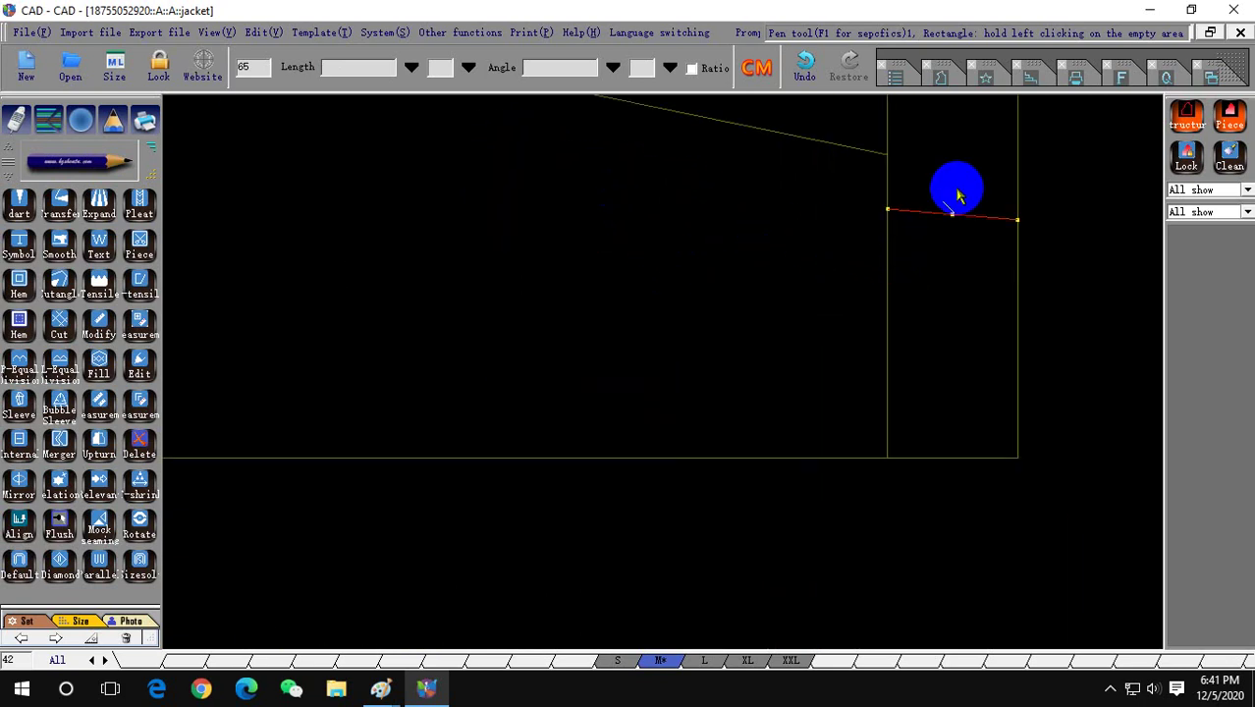
Delete the stray short line and draw a horizontal line 11 up the right edge to the inner vertical.
{"action": "key", "text": "Delete"}
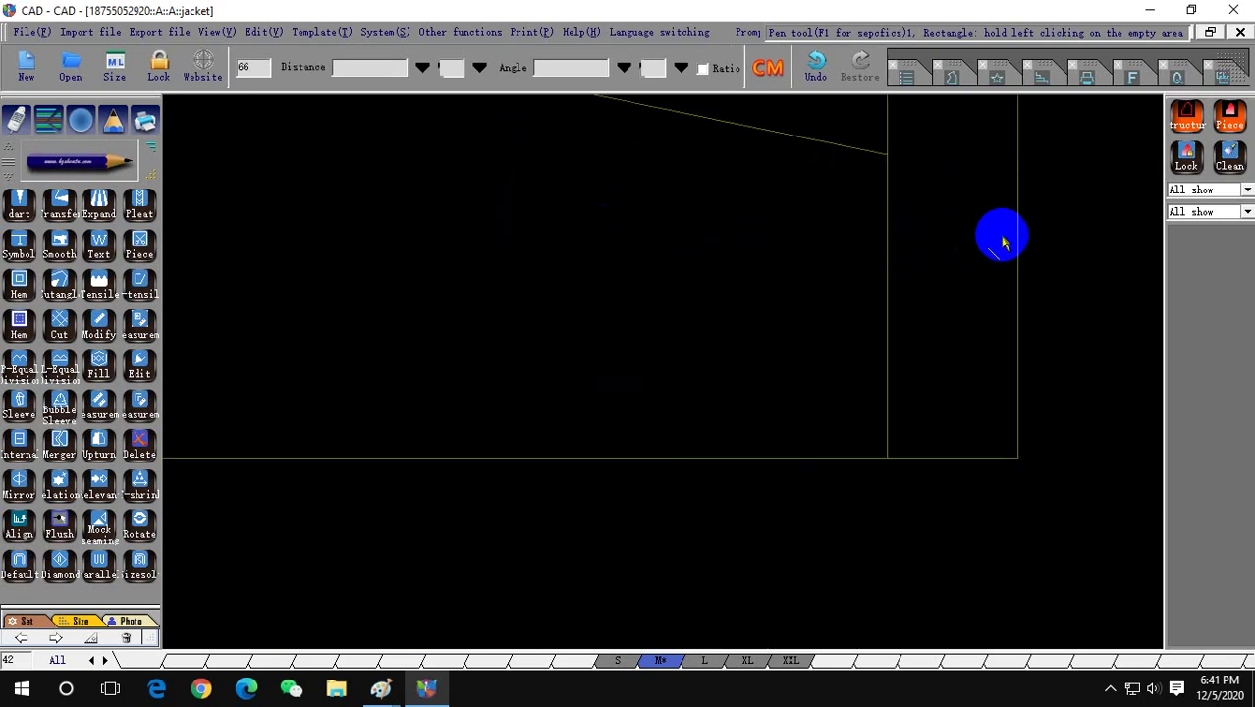
{"action": "left_click", "coordinate": [1018, 423]}
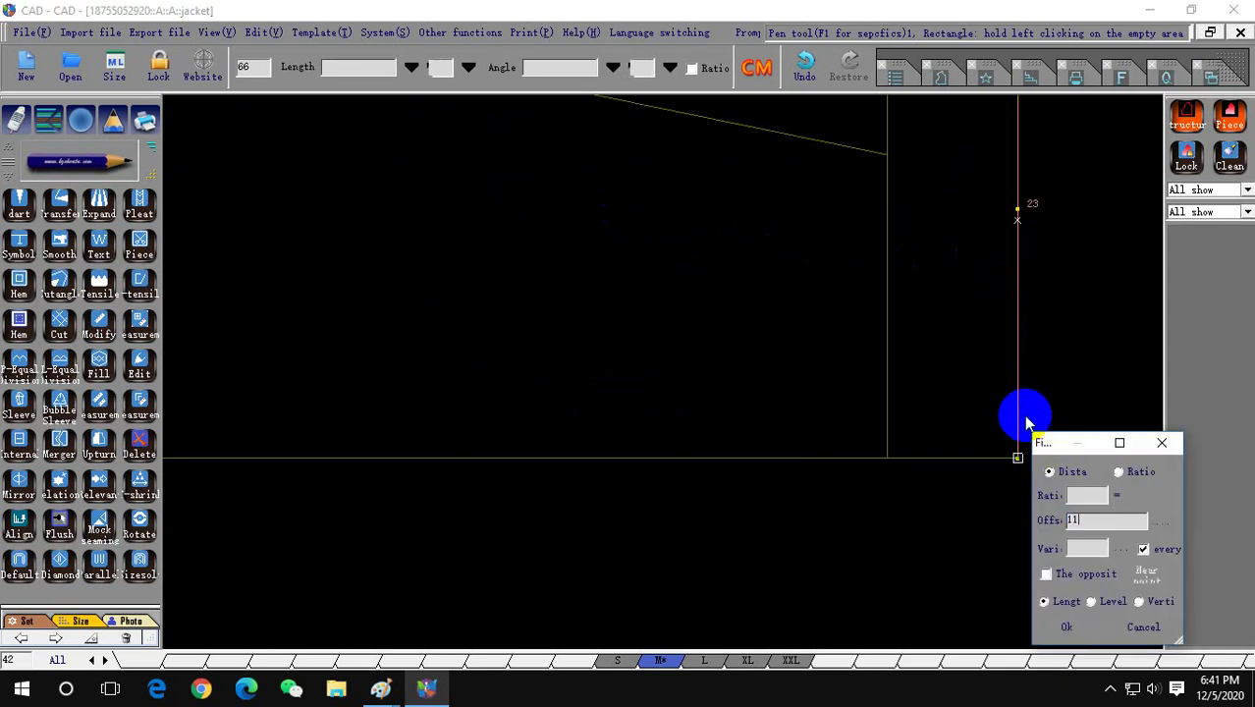
{"action": "left_click", "coordinate": [1052, 487]}
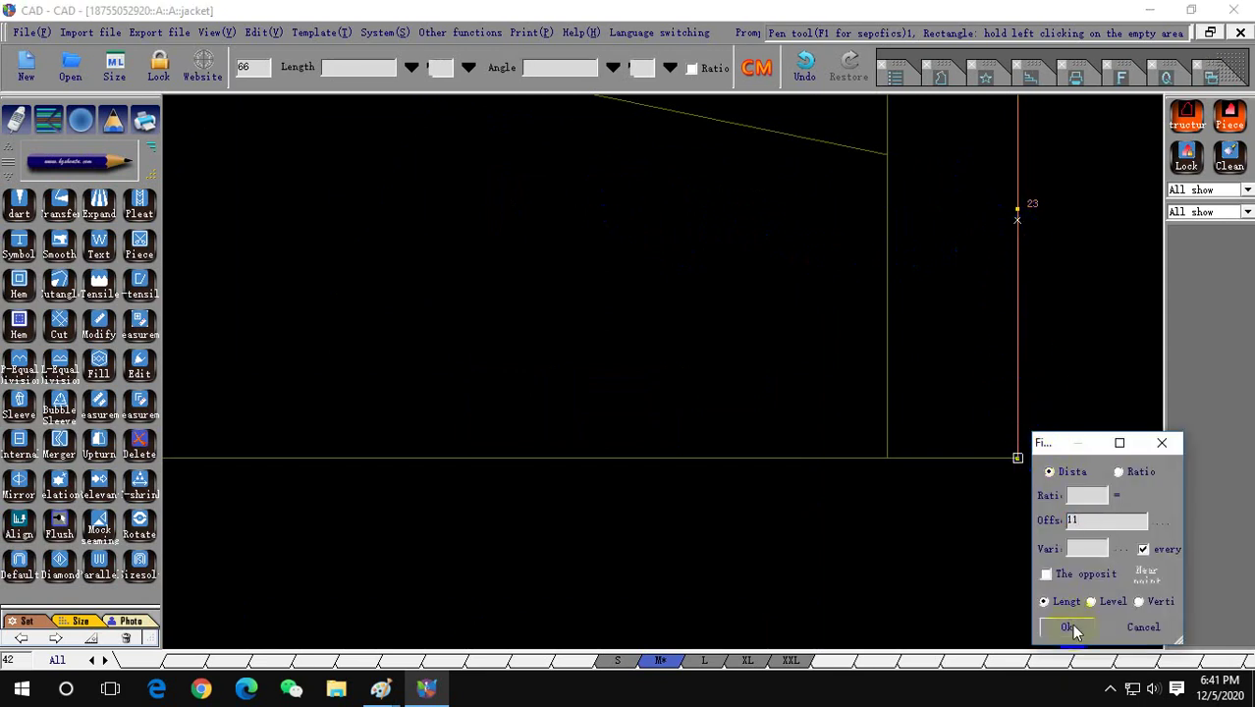
{"action": "left_click", "coordinate": [1071, 626]}
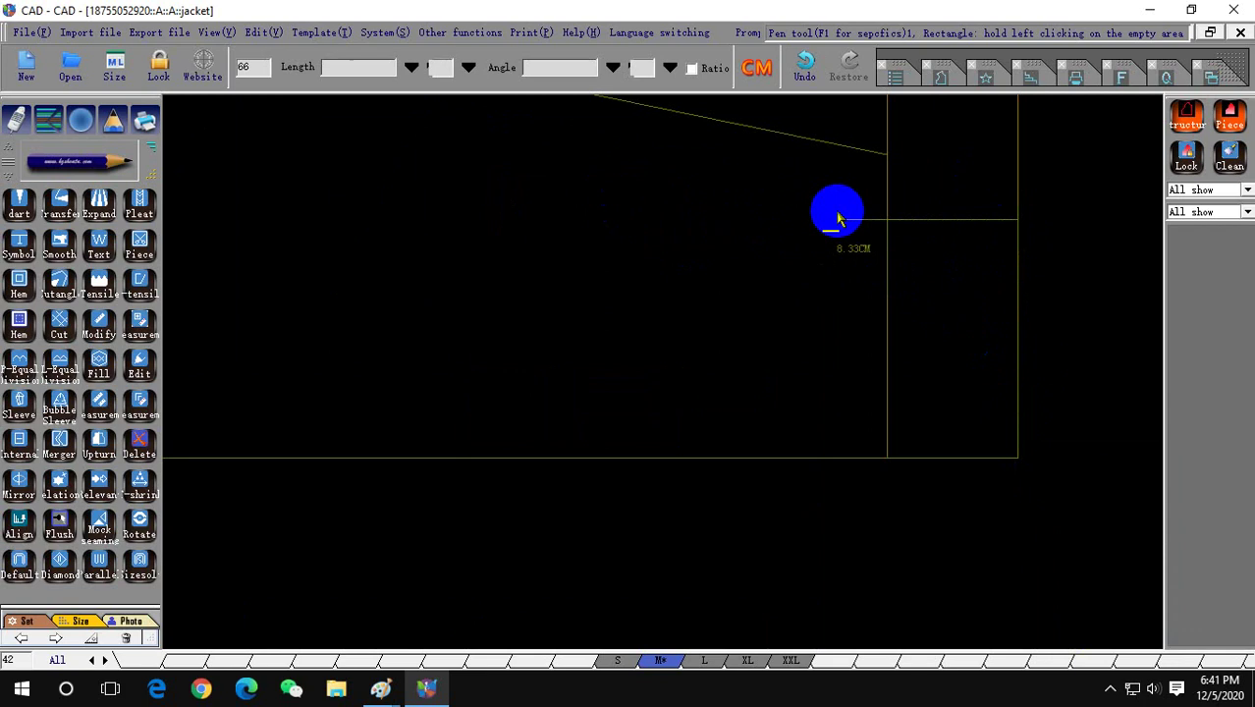
{"action": "left_click", "coordinate": [886, 220]}
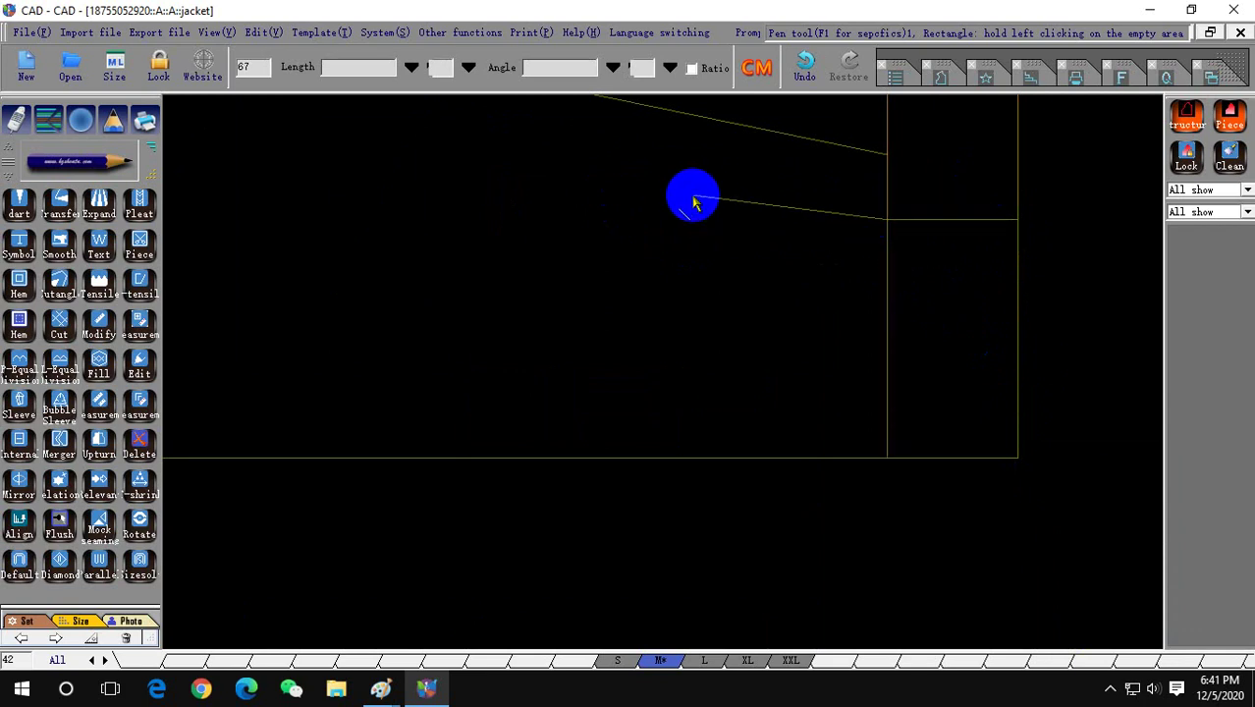
{"action": "scroll", "coordinate": [840, 280], "scroll_direction": "down", "scroll_amount": 3}
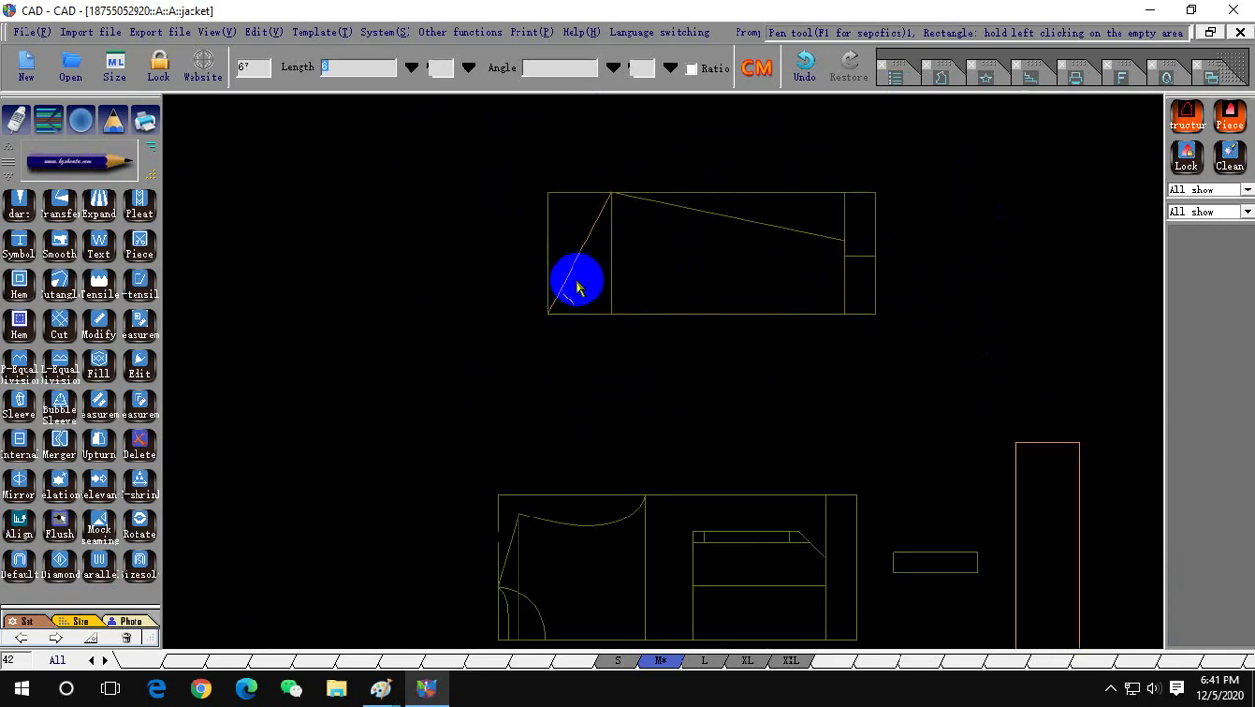
Bend the upper rectangle's diagonal into a bulging S-shaped sleeve cap curve and check its length.
{"action": "scroll", "coordinate": [577, 239], "scroll_direction": "up", "scroll_amount": 1}
{"action": "scroll", "coordinate": [591, 238], "scroll_direction": "up", "scroll_amount": 1}
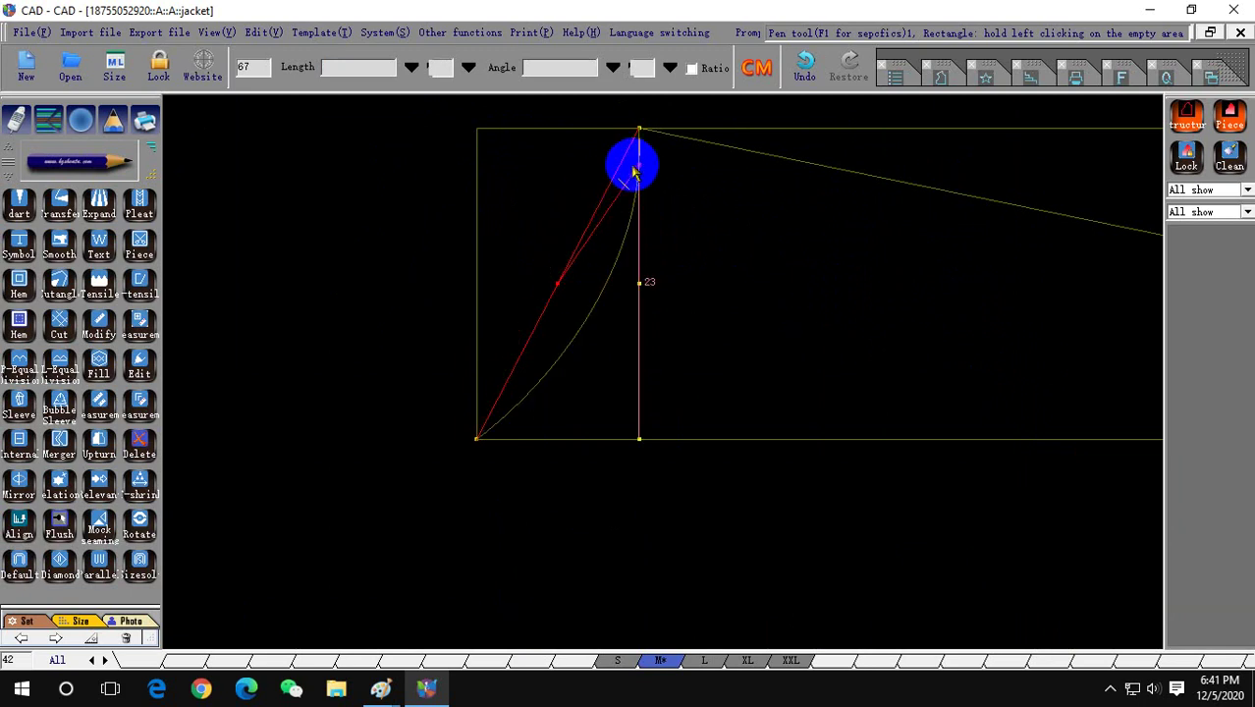
{"action": "right_click", "coordinate": [635, 172]}
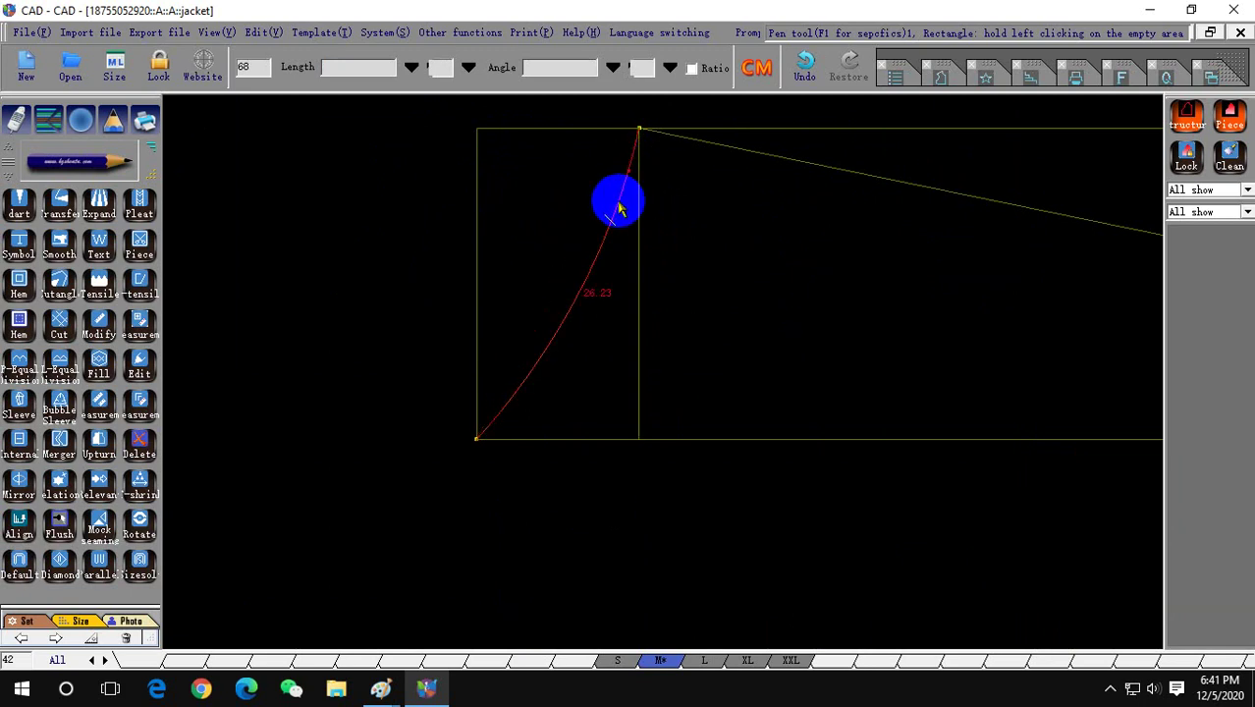
{"action": "mouse_move", "coordinate": [550, 351]}
{"action": "left_mouse_down"}
{"action": "mouse_move", "coordinate": [491, 356]}
{"action": "mouse_move", "coordinate": [493, 370]}
{"action": "left_mouse_up"}
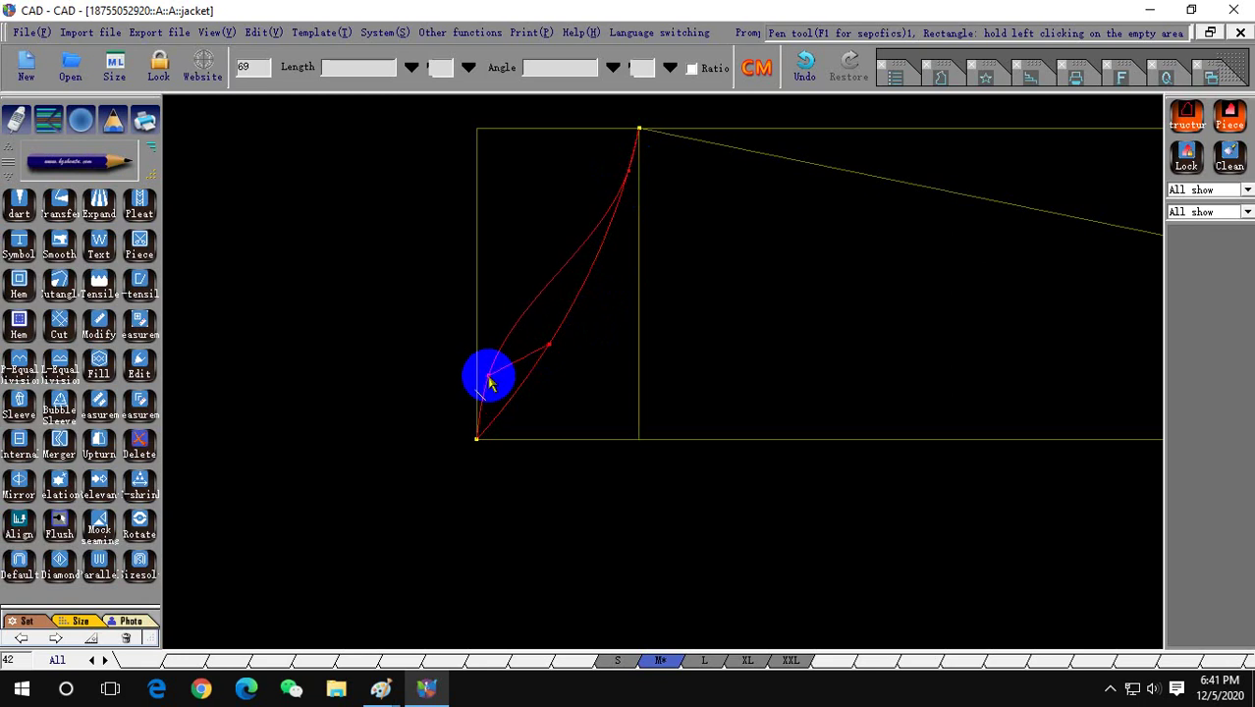
{"action": "right_click", "coordinate": [485, 386]}
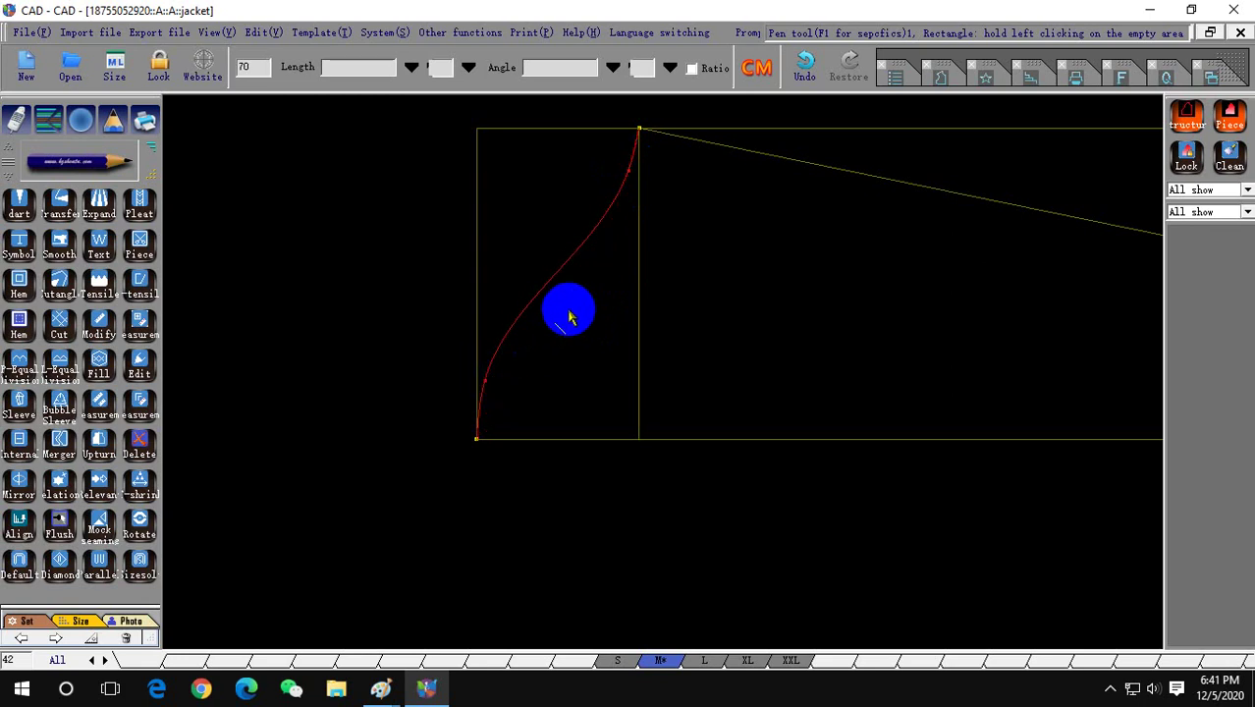
{"action": "left_click", "coordinate": [567, 271]}
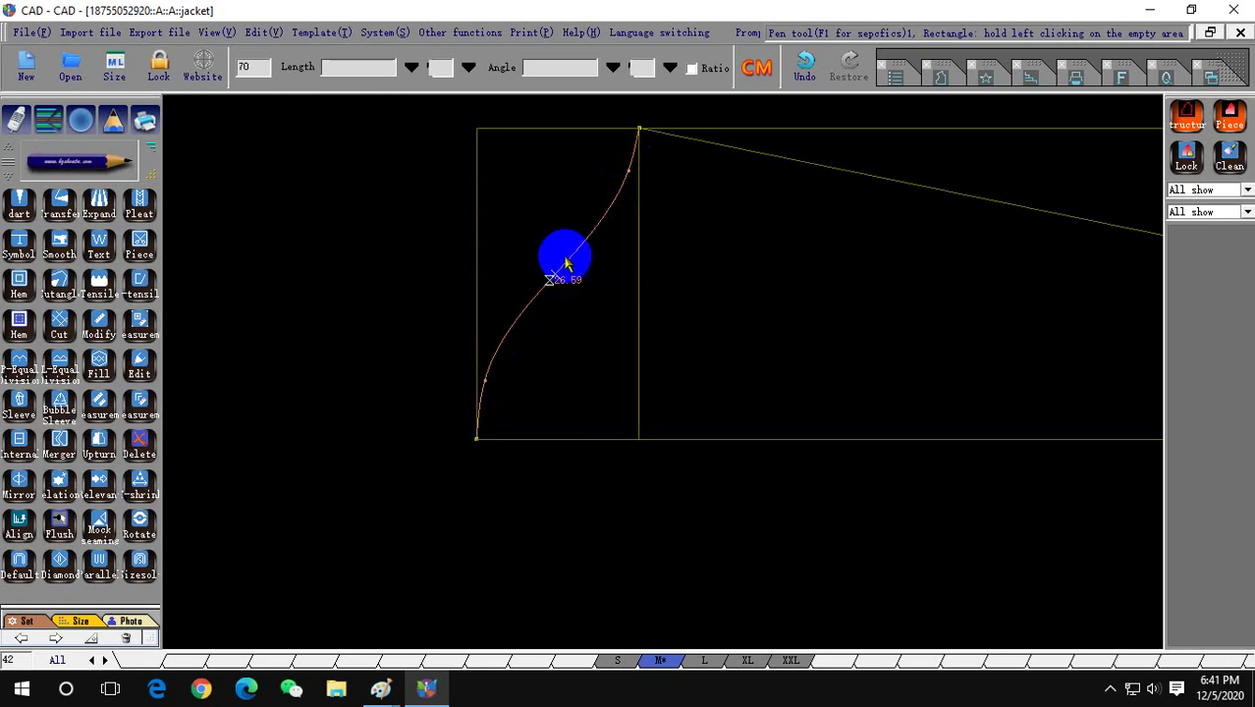
Finish the body's neckline curve and begin placing the sleeve cap curve points in the upper piece.
{"action": "scroll", "coordinate": [594, 260], "scroll_direction": "down", "scroll_amount": 2}
{"action": "scroll", "coordinate": [597, 263], "scroll_direction": "down", "scroll_amount": 2}
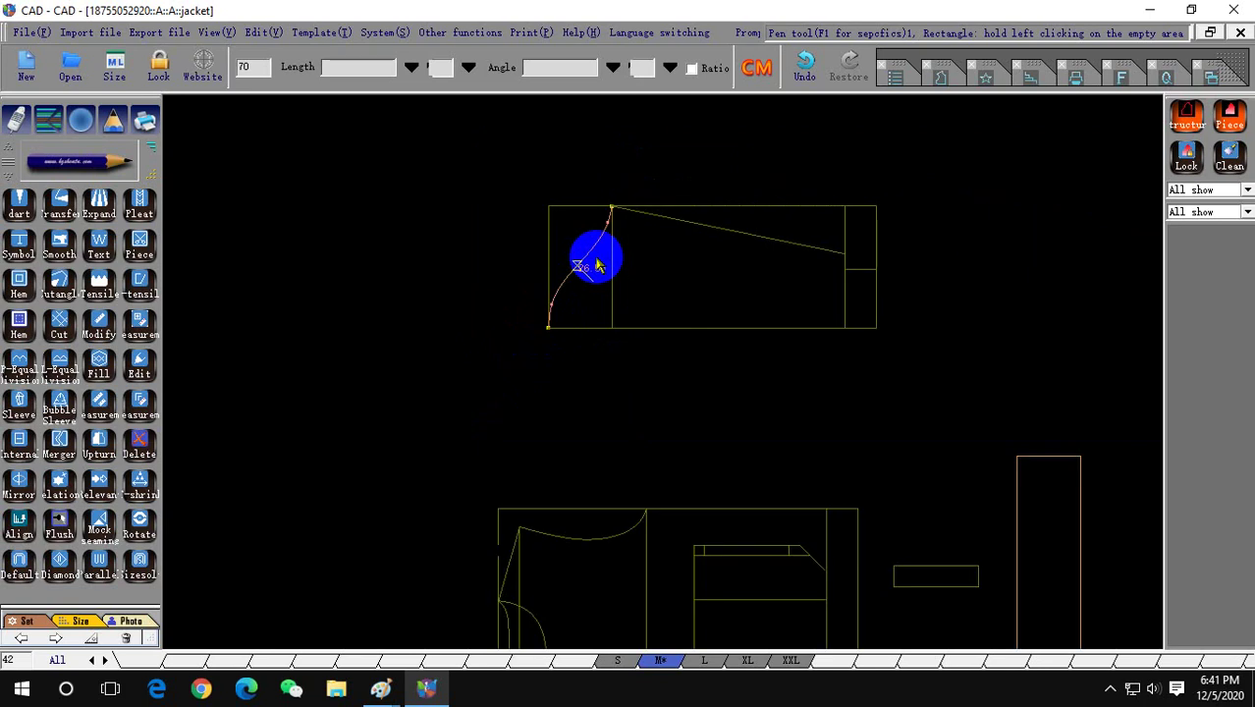
{"action": "scroll", "coordinate": [624, 287], "scroll_direction": "up", "scroll_amount": 2}
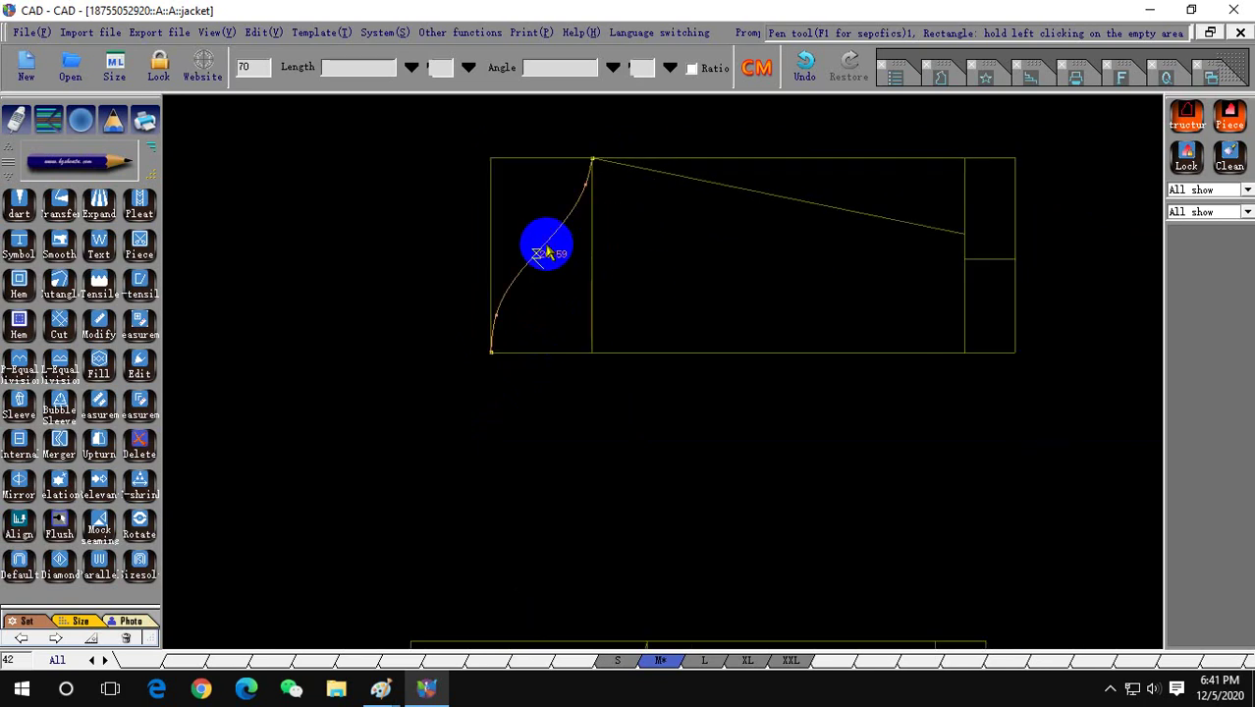
{"action": "scroll", "coordinate": [535, 392], "scroll_direction": "down", "scroll_amount": 2}
{"action": "scroll", "coordinate": [535, 422], "scroll_direction": "up", "scroll_amount": 2}
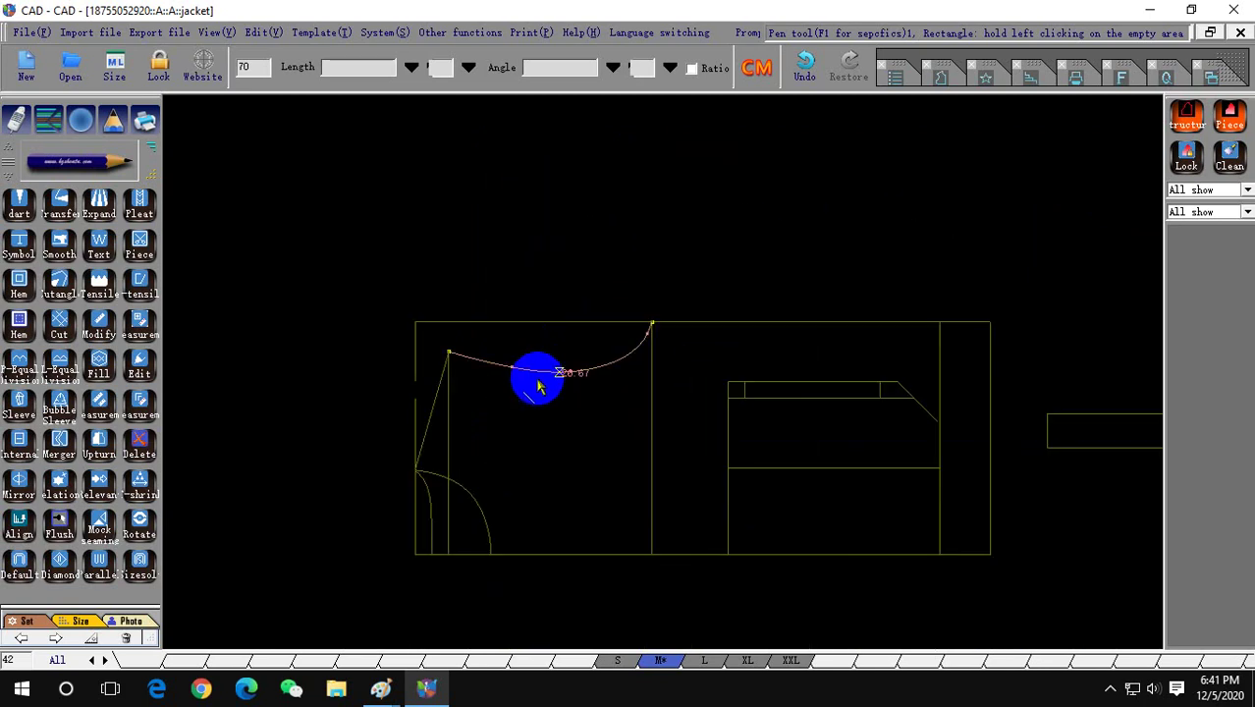
{"action": "scroll", "coordinate": [537, 383], "scroll_direction": "up", "scroll_amount": 2}
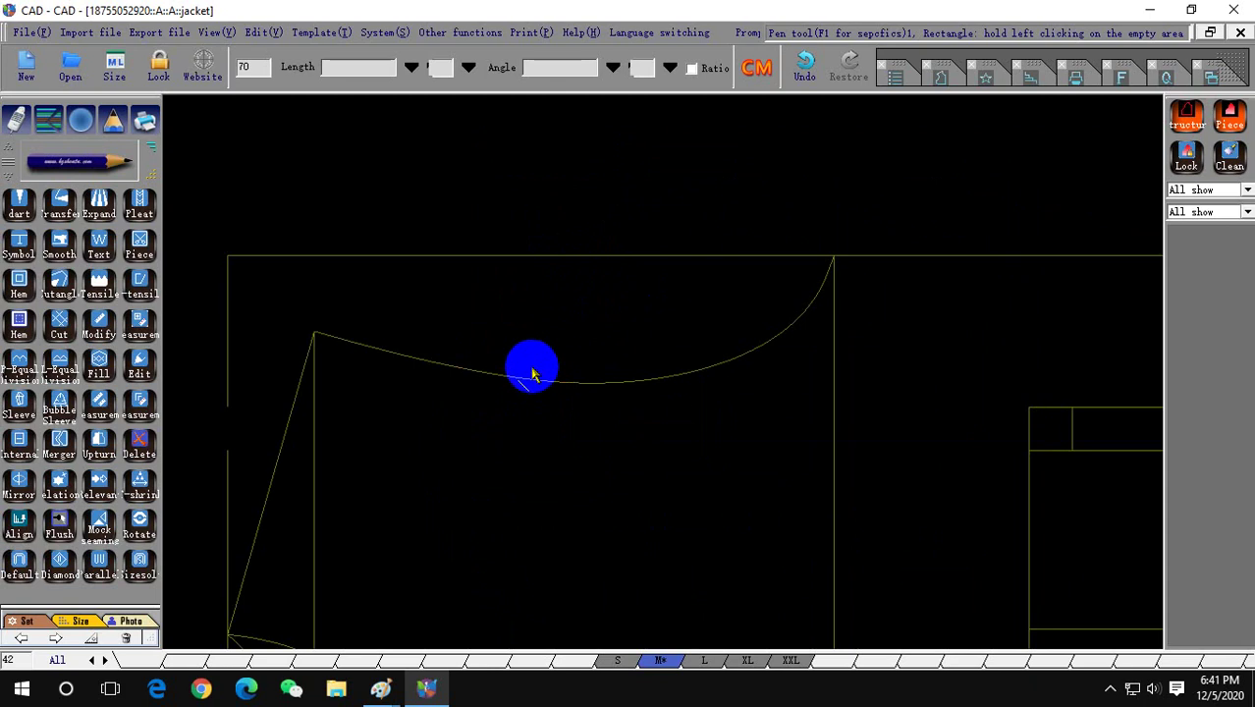
{"action": "scroll", "coordinate": [457, 373], "scroll_direction": "down", "scroll_amount": 3}
{"action": "scroll", "coordinate": [471, 339], "scroll_direction": "down", "scroll_amount": 1}
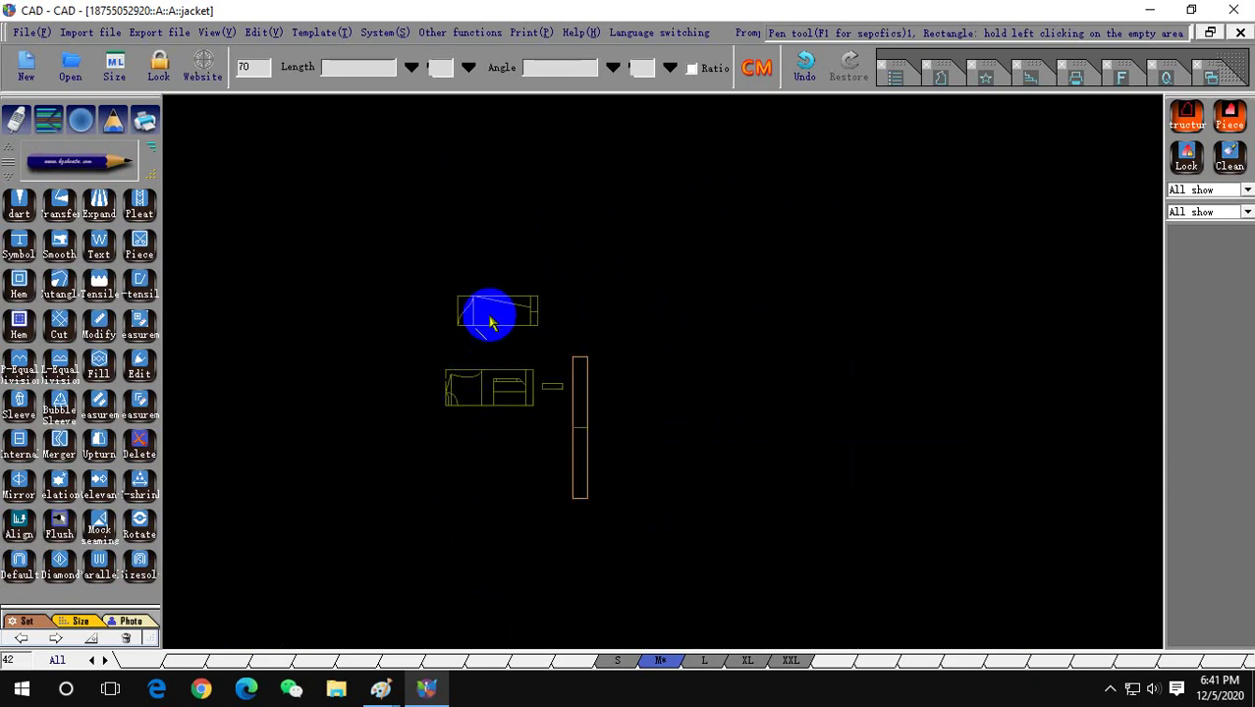
{"action": "scroll", "coordinate": [448, 336], "scroll_direction": "up", "scroll_amount": 1}
{"action": "scroll", "coordinate": [423, 331], "scroll_direction": "up", "scroll_amount": 3}
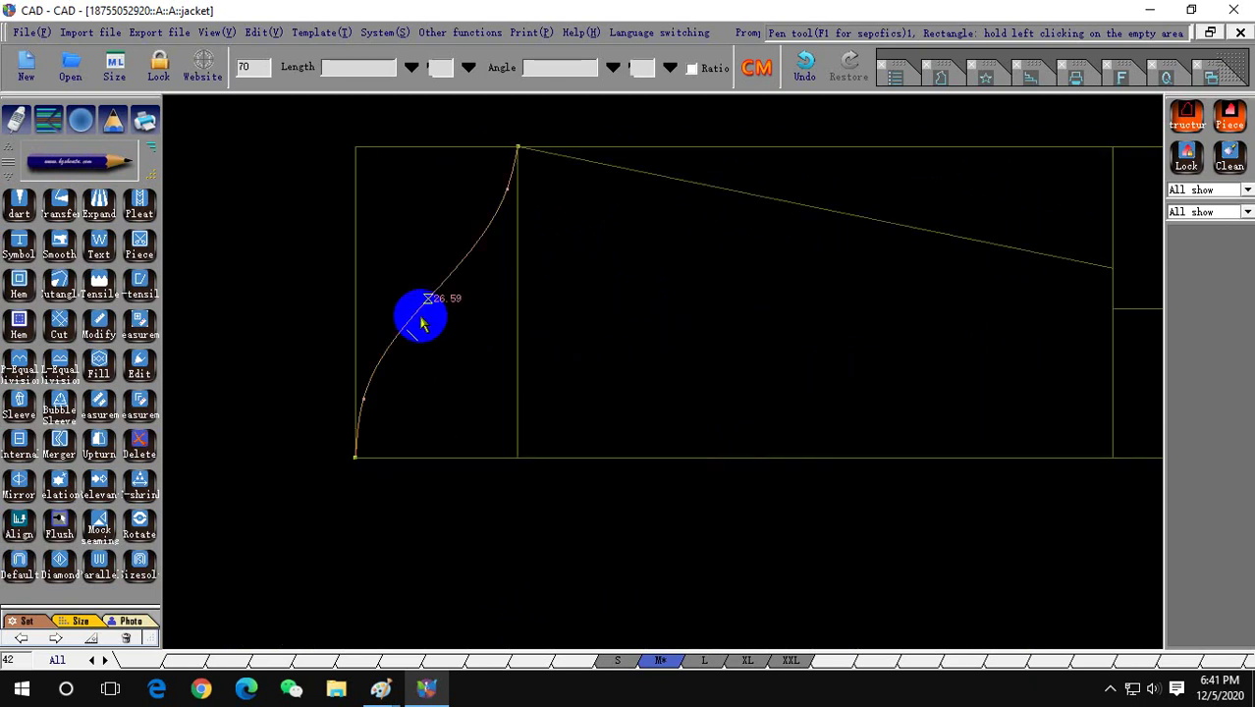
{"action": "scroll", "coordinate": [449, 280], "scroll_direction": "down", "scroll_amount": 3}
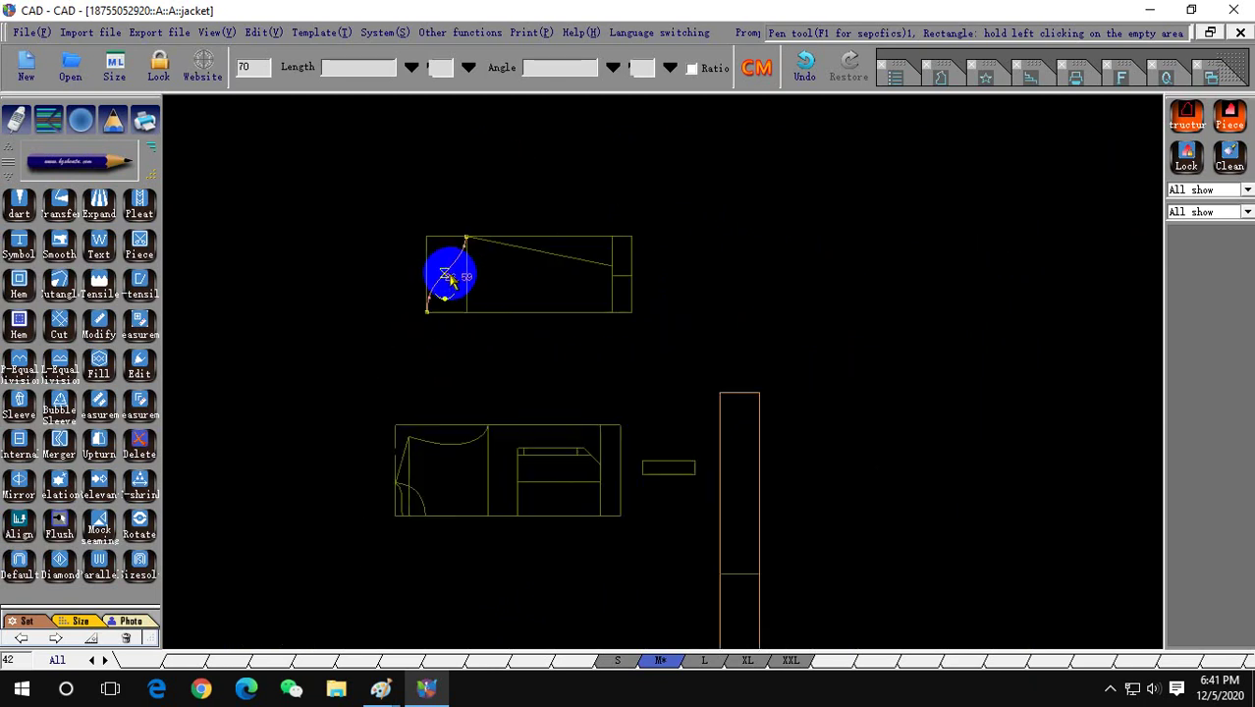
{"action": "right_click", "coordinate": [434, 447]}
{"action": "left_click", "coordinate": [427, 311]}
{"action": "left_click", "coordinate": [439, 302]}
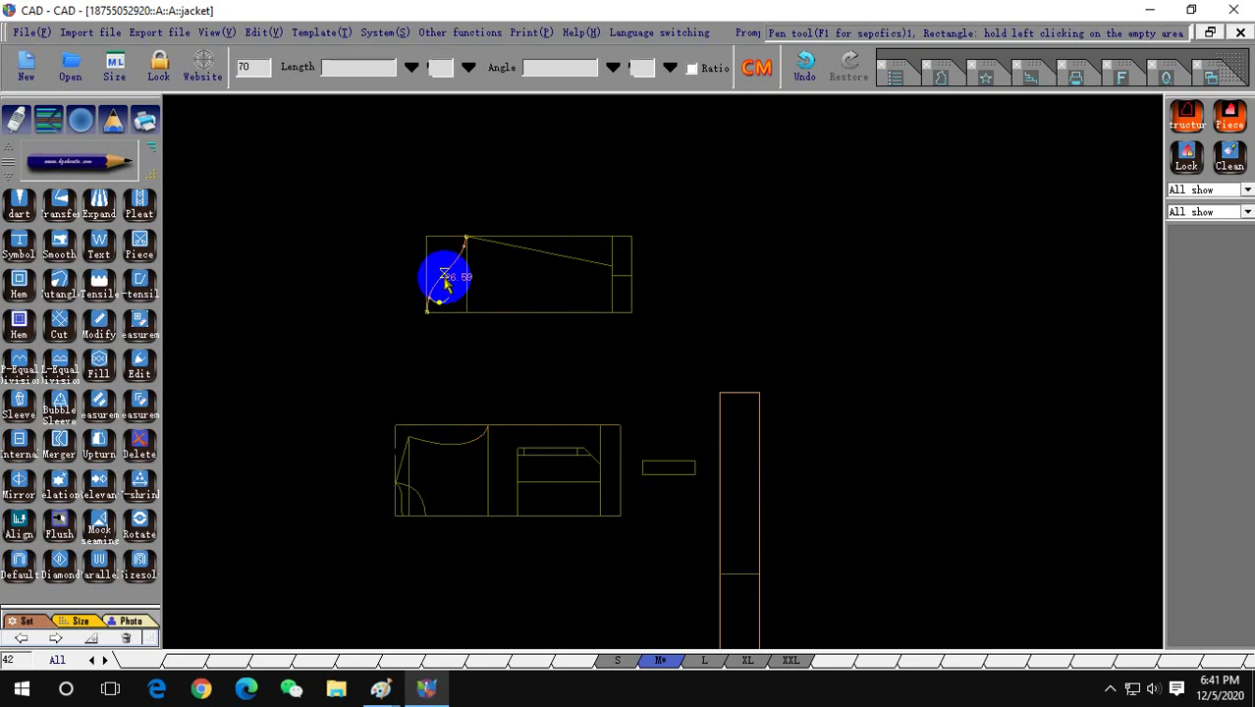
{"action": "scroll", "coordinate": [447, 280], "scroll_direction": "up", "scroll_amount": 3}
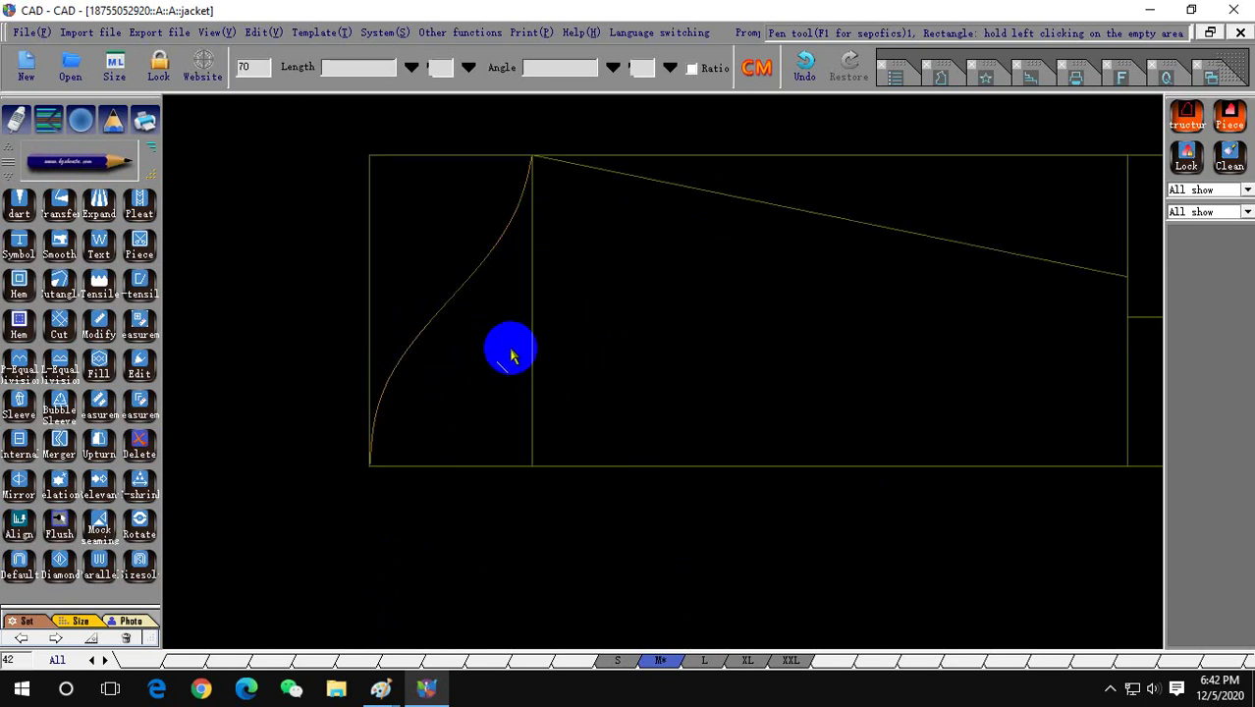
Select the sleeve cap curve and drag it to smooth its bend.
{"action": "left_click_drag", "start_coordinate": [439, 411], "coordinate": [408, 357]}
{"action": "scroll", "coordinate": [398, 420], "scroll_direction": "up", "scroll_amount": 2}
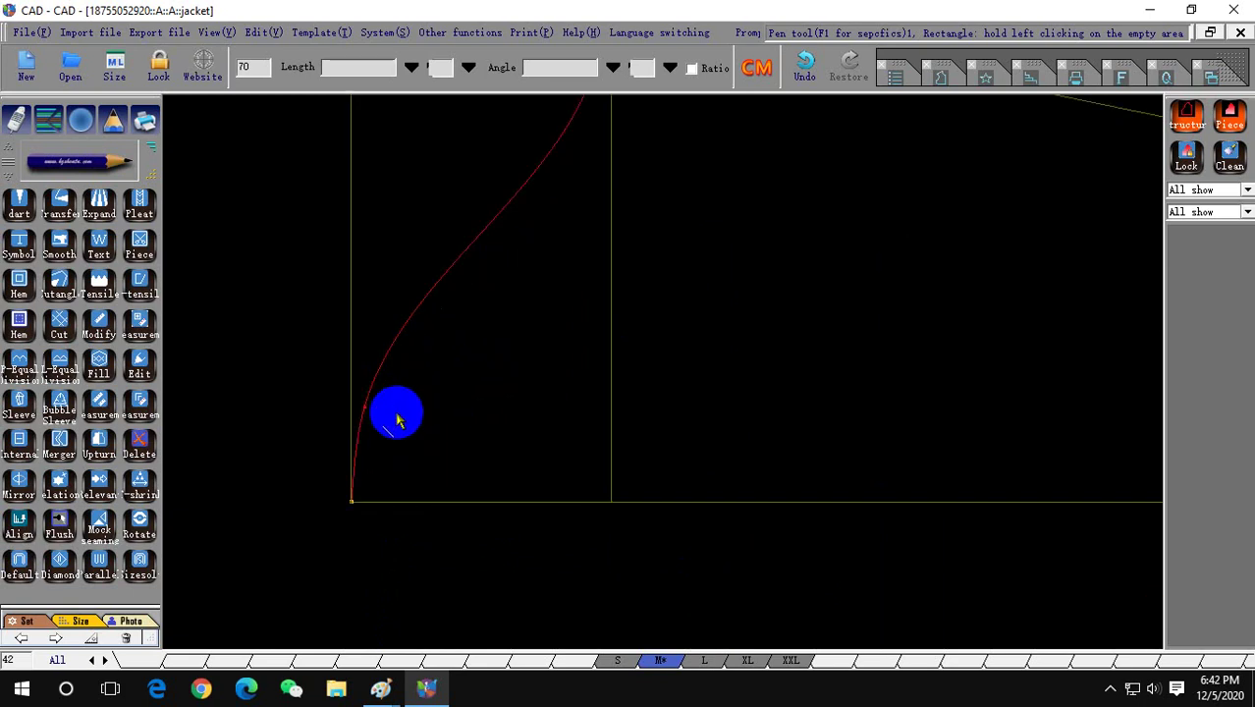
{"action": "scroll", "coordinate": [383, 424], "scroll_direction": "up", "scroll_amount": 2}
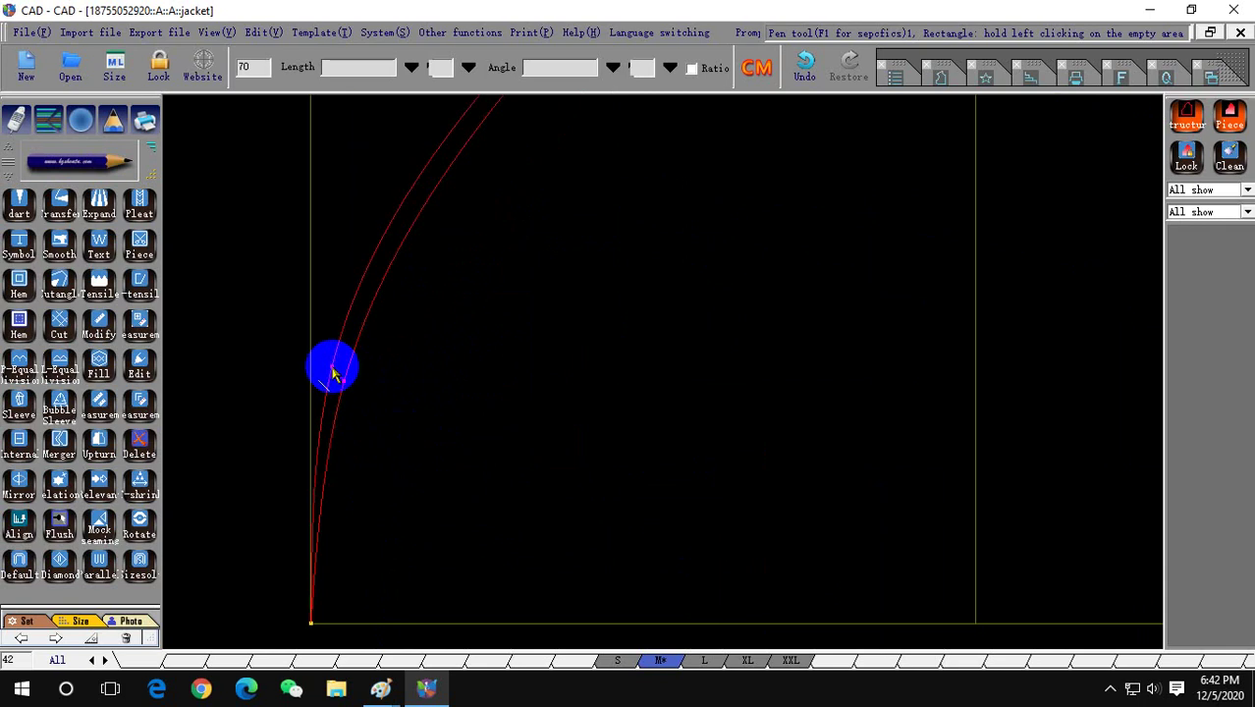
{"action": "left_click_drag", "start_coordinate": [341, 381], "coordinate": [407, 403]}
{"action": "right_click", "coordinate": [390, 426]}
{"action": "scroll", "coordinate": [392, 361], "scroll_direction": "down", "scroll_amount": 3}
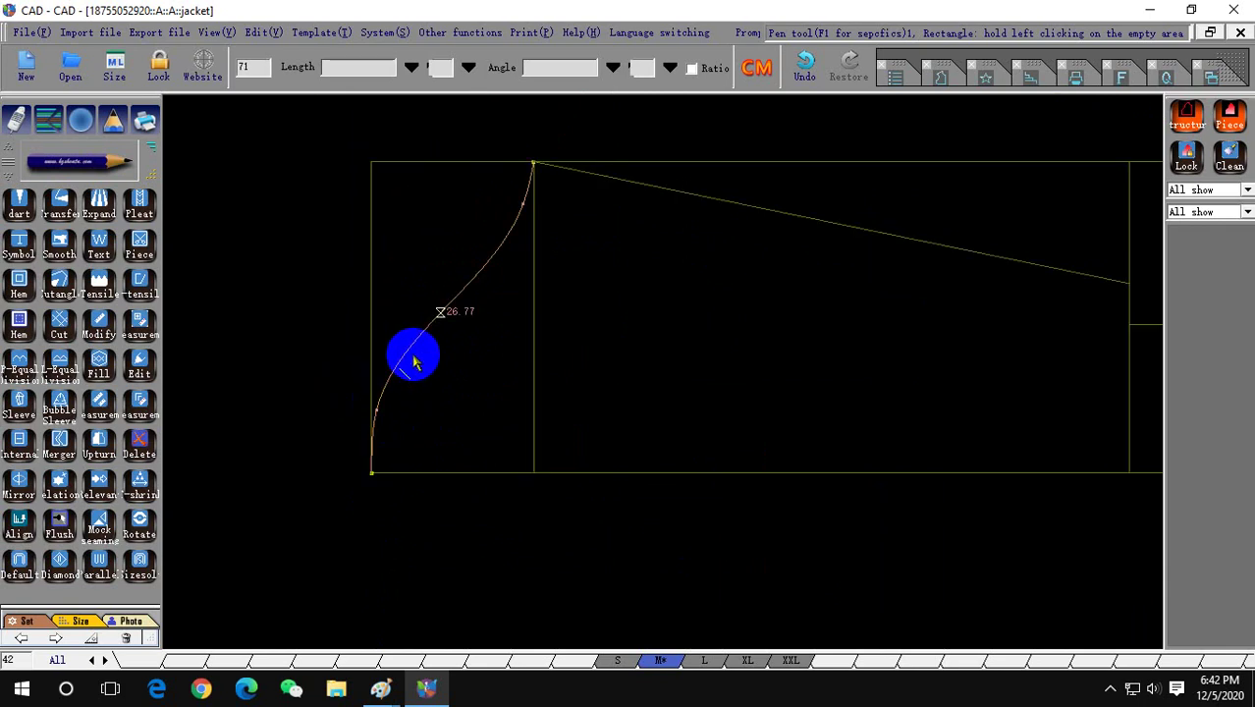
{"action": "left_click_drag", "start_coordinate": [414, 358], "coordinate": [441, 336]}
Fine-tune the cap curve at its top and lower end so it measures 26.61, then zoom out.
{"action": "left_click", "coordinate": [441, 335]}
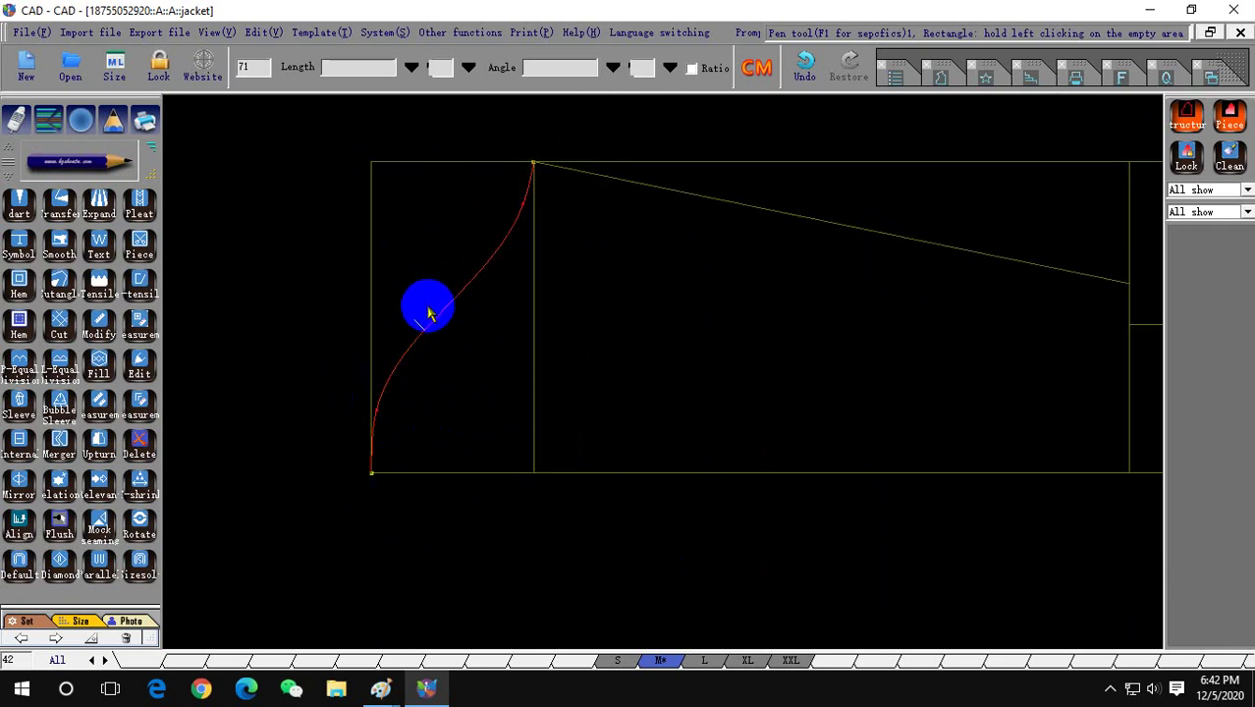
{"action": "scroll", "coordinate": [513, 202], "scroll_direction": "up", "scroll_amount": 2}
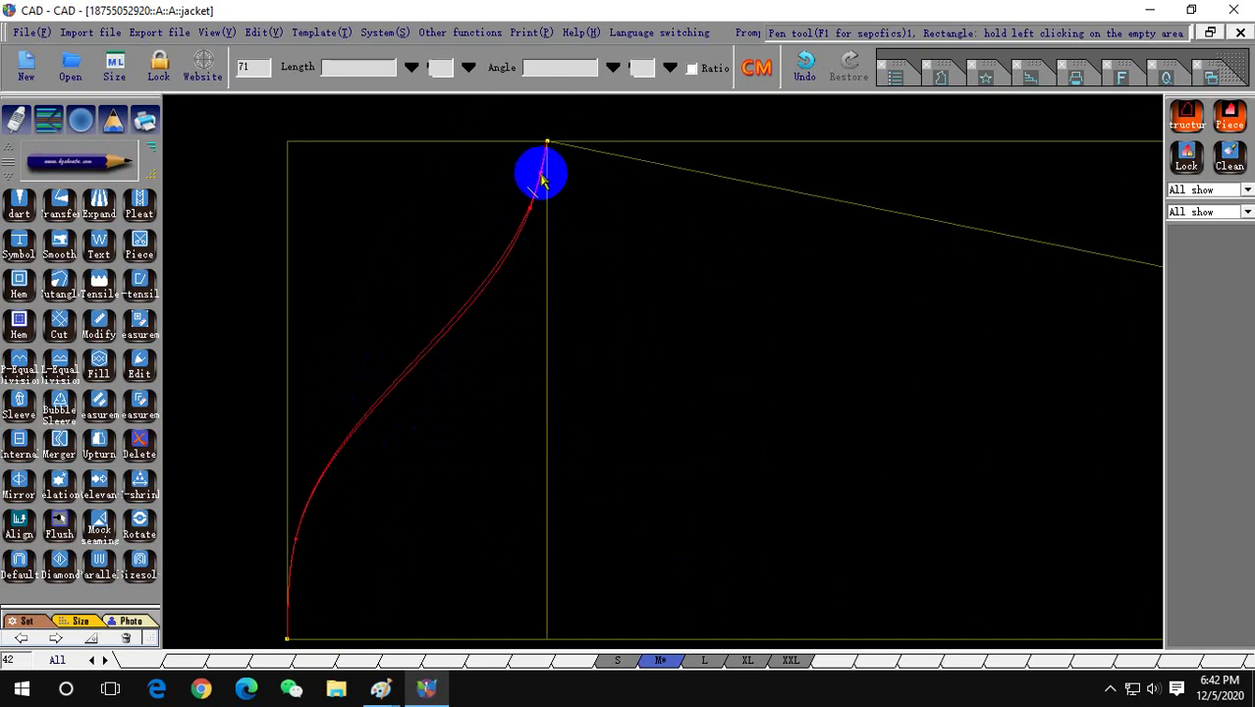
{"action": "left_click", "coordinate": [541, 174]}
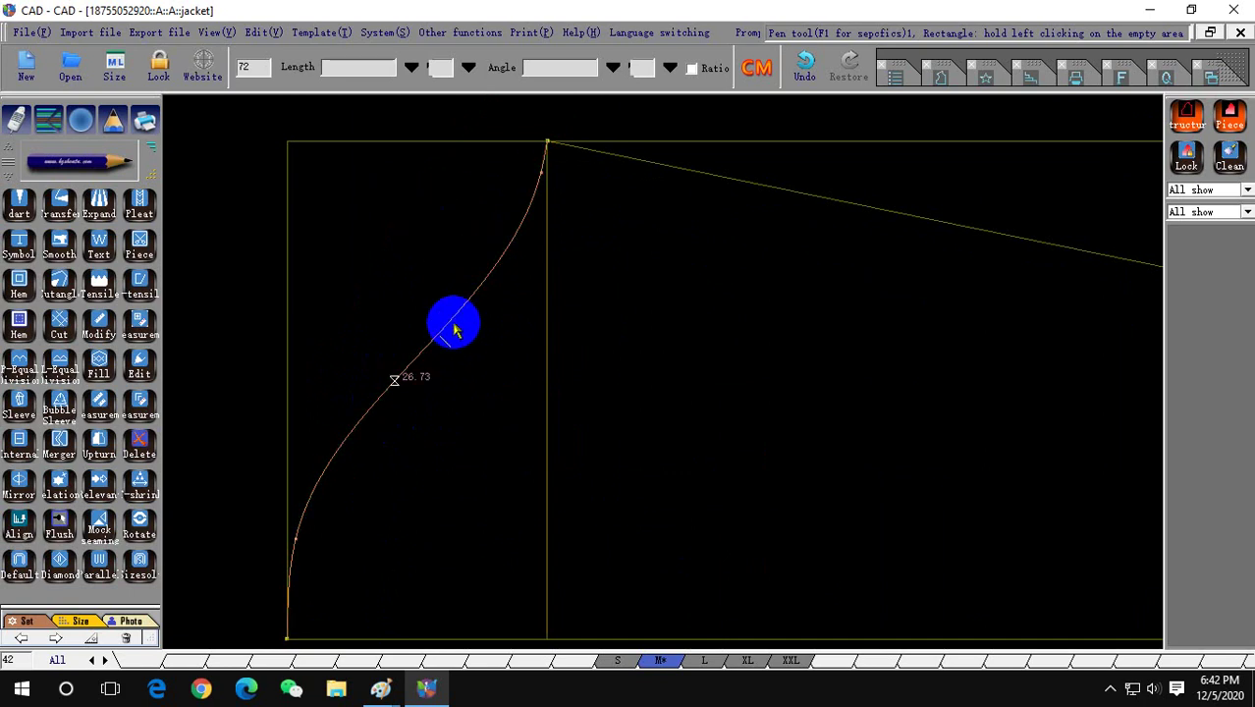
{"action": "scroll", "coordinate": [431, 314], "scroll_direction": "down", "scroll_amount": 2}
{"action": "scroll", "coordinate": [356, 367], "scroll_direction": "up", "scroll_amount": 2}
{"action": "scroll", "coordinate": [290, 421], "scroll_direction": "up", "scroll_amount": 2}
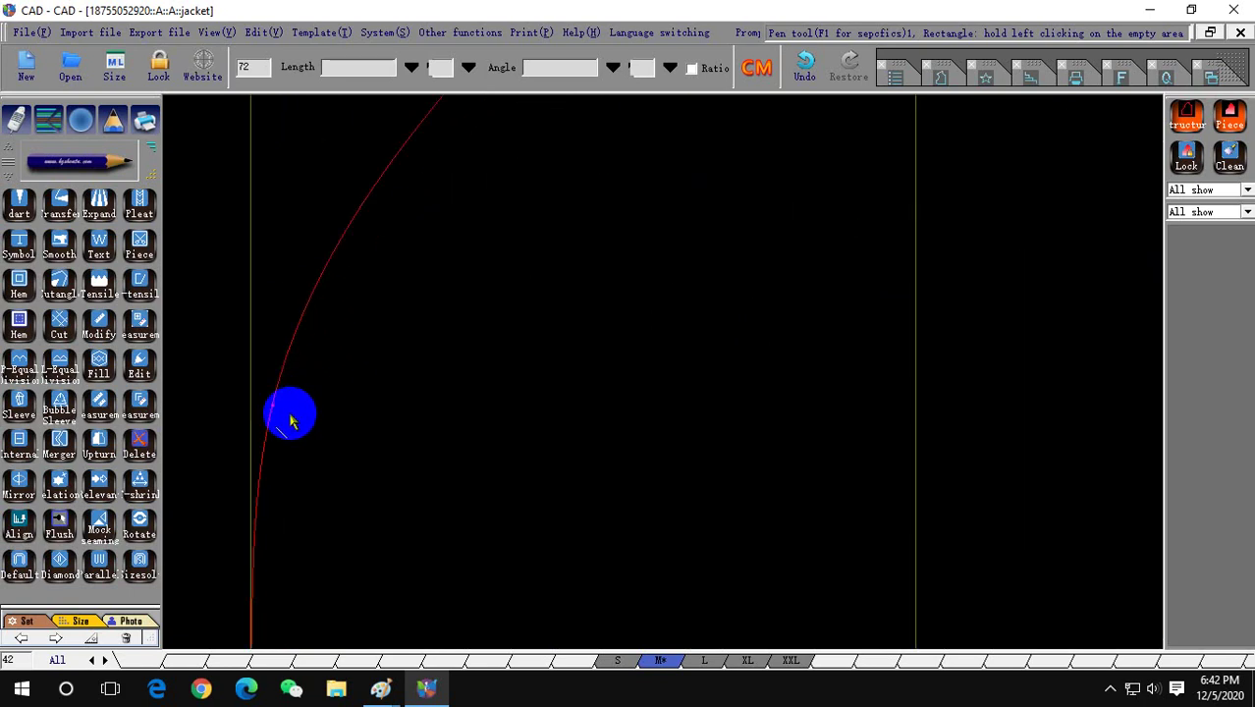
{"action": "left_click", "coordinate": [273, 412]}
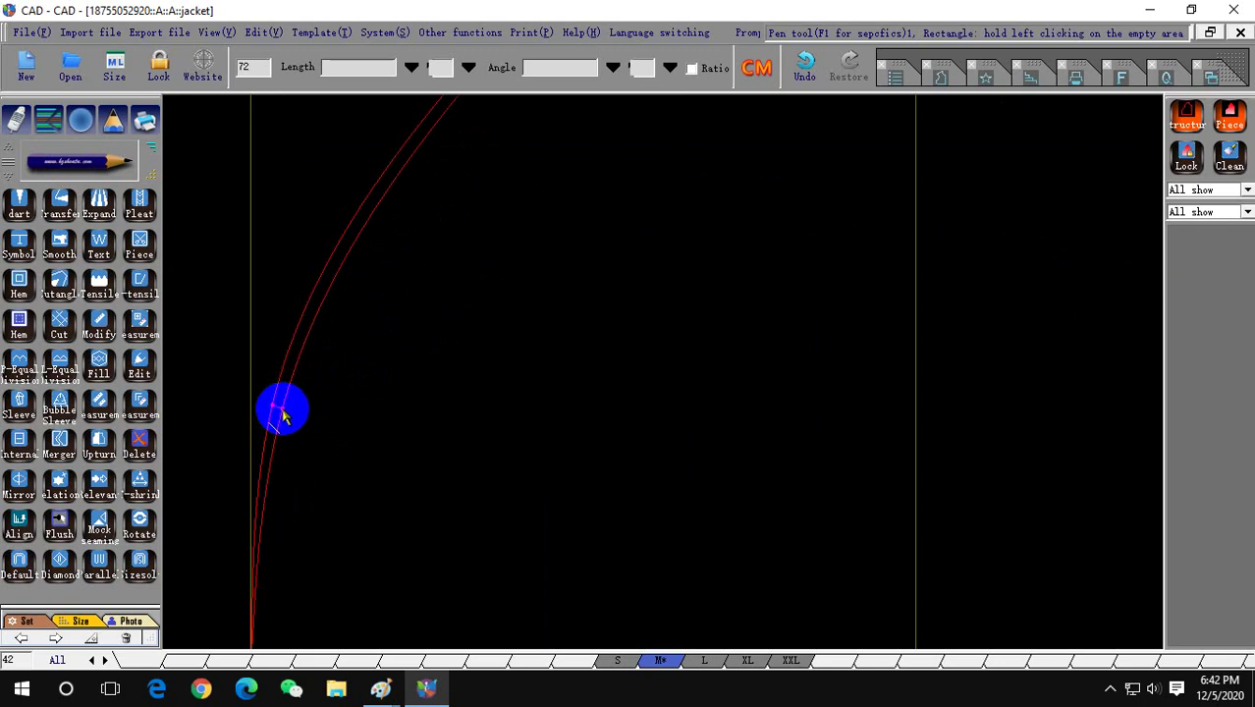
{"action": "scroll", "coordinate": [369, 322], "scroll_direction": "down", "scroll_amount": 2}
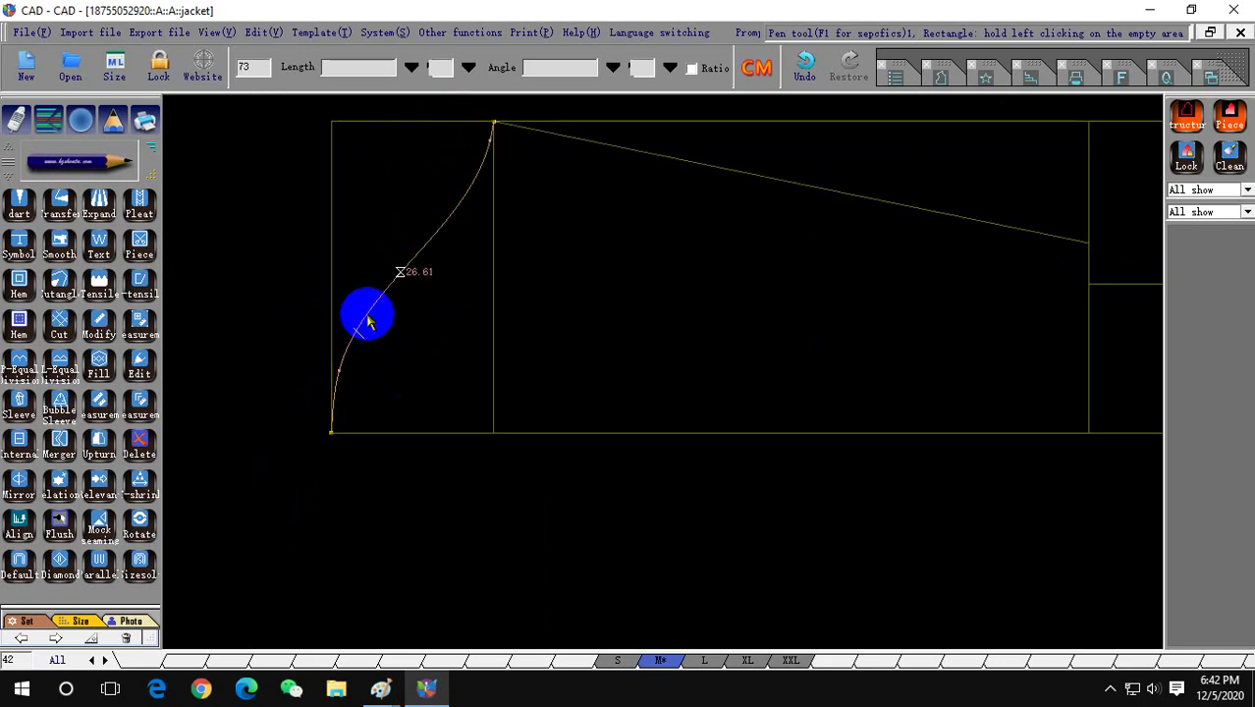
{"action": "scroll", "coordinate": [370, 306], "scroll_direction": "down", "scroll_amount": 2}
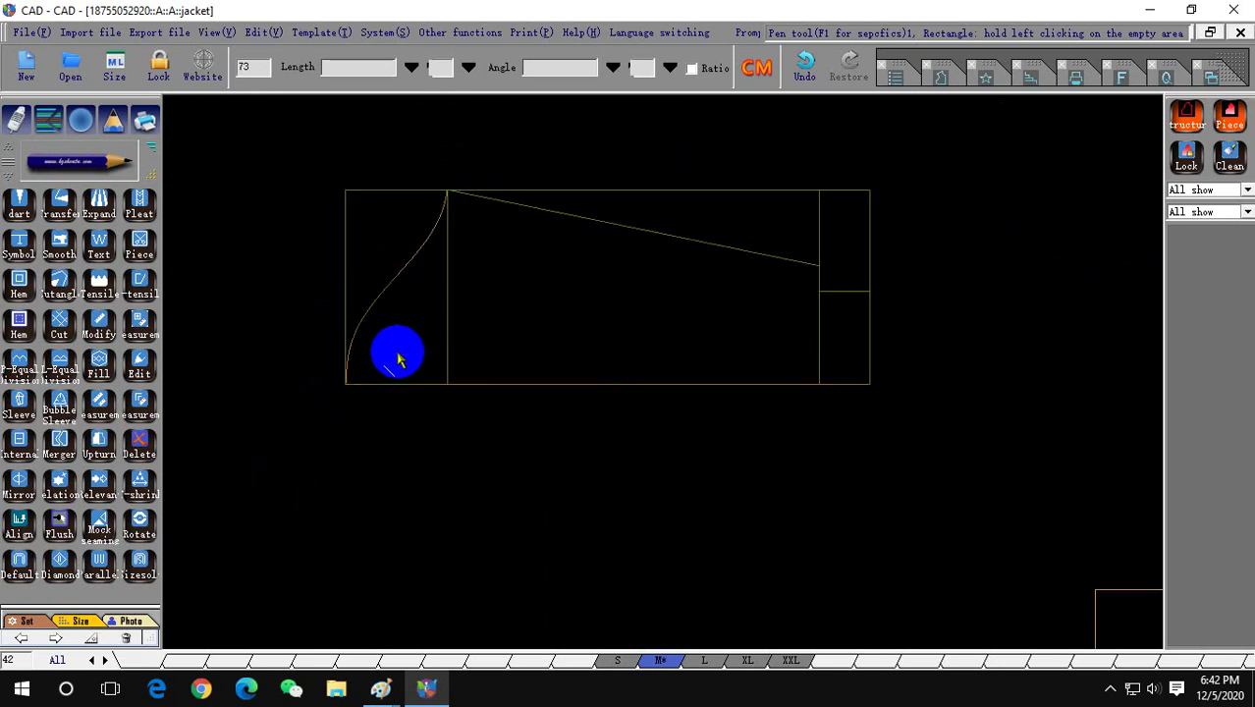
{"action": "scroll", "coordinate": [398, 339], "scroll_direction": "down", "scroll_amount": 2}
{"action": "scroll", "coordinate": [501, 292], "scroll_direction": "down", "scroll_amount": 2}
{"action": "scroll", "coordinate": [538, 288], "scroll_direction": "down", "scroll_amount": 2}
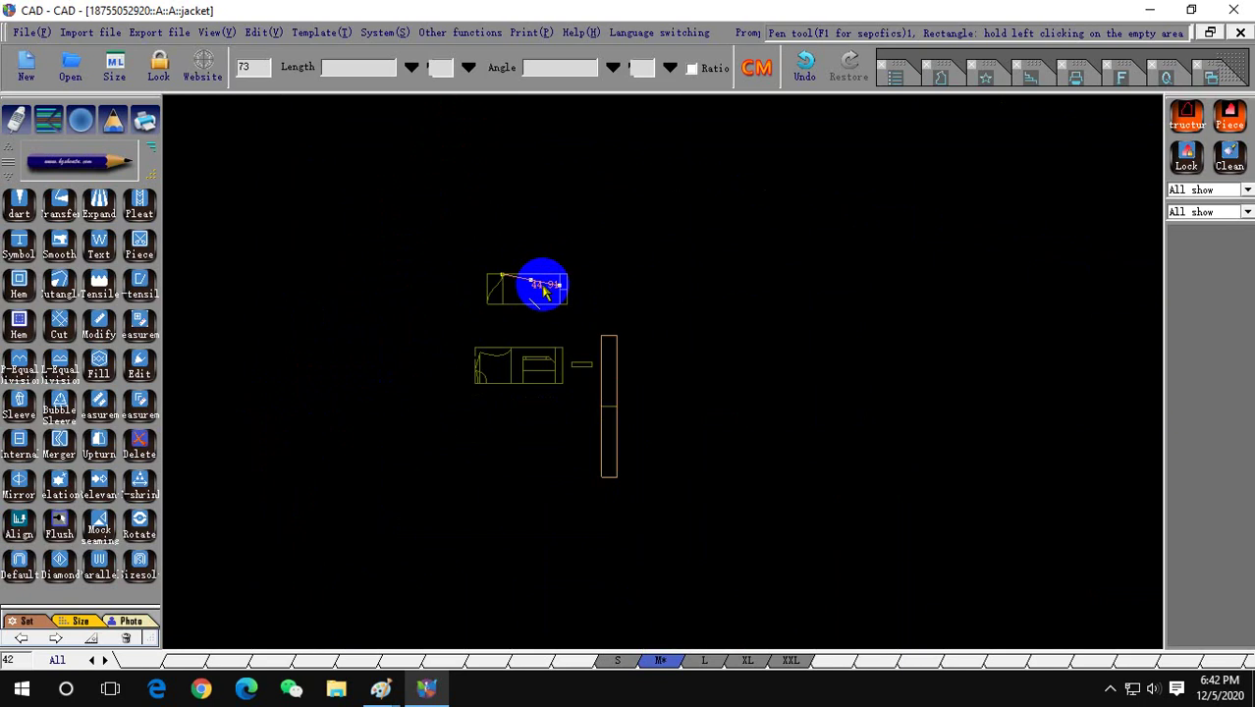
{"action": "scroll", "coordinate": [508, 299], "scroll_direction": "up", "scroll_amount": 2}
{"action": "scroll", "coordinate": [511, 302], "scroll_direction": "down", "scroll_amount": 2}
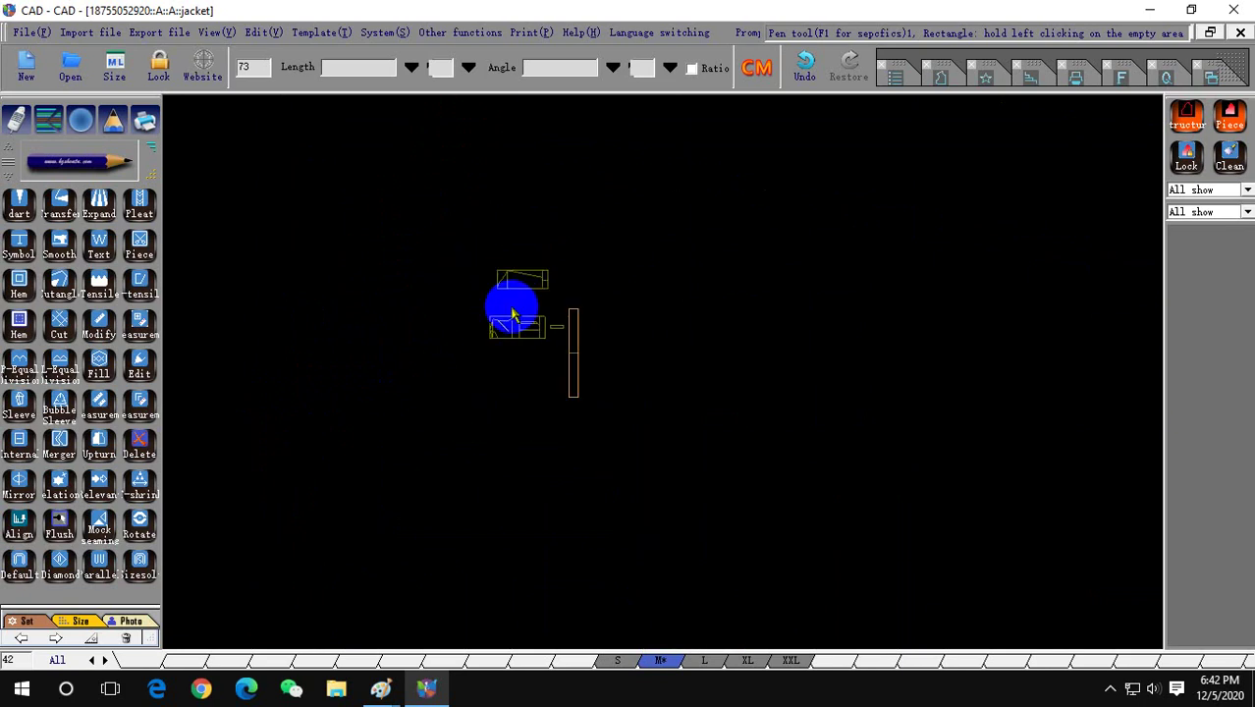
{"action": "scroll", "coordinate": [510, 306], "scroll_direction": "up", "scroll_amount": 1}
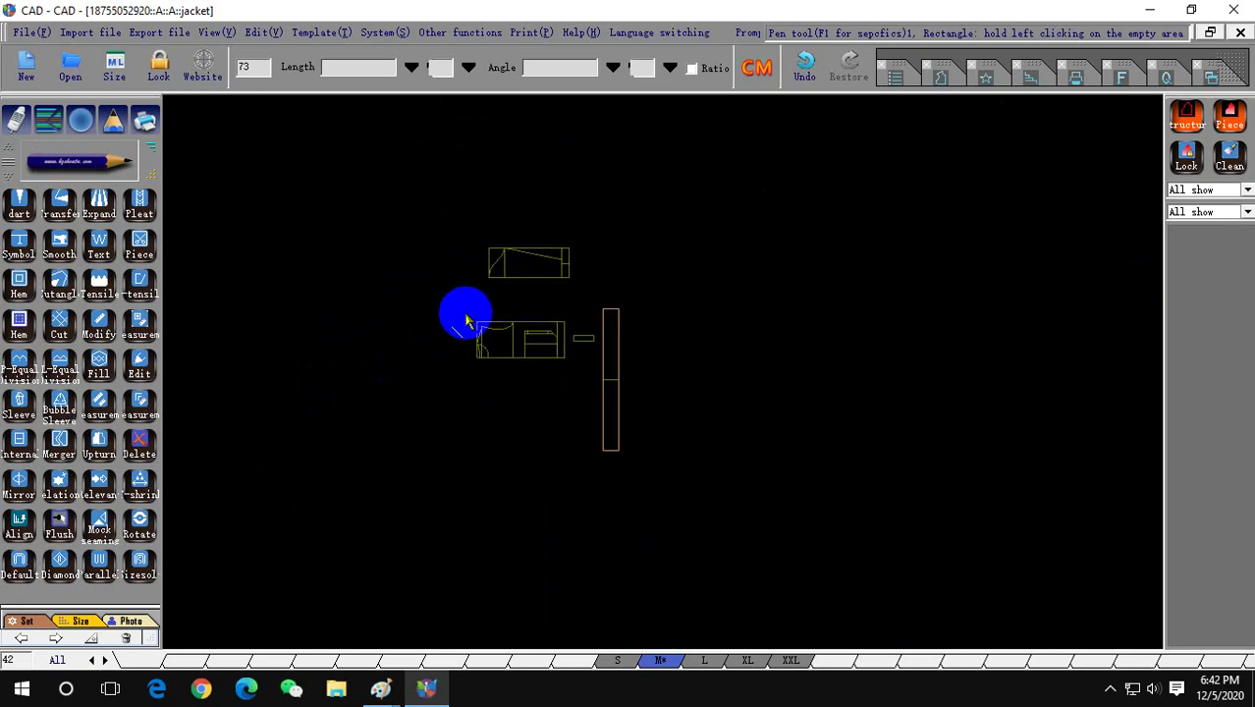
Draw a 12 × 22 rectangle on empty canvas to the right of the upper sleeve piece.
{"action": "scroll", "coordinate": [589, 261], "scroll_direction": "up", "scroll_amount": 2}
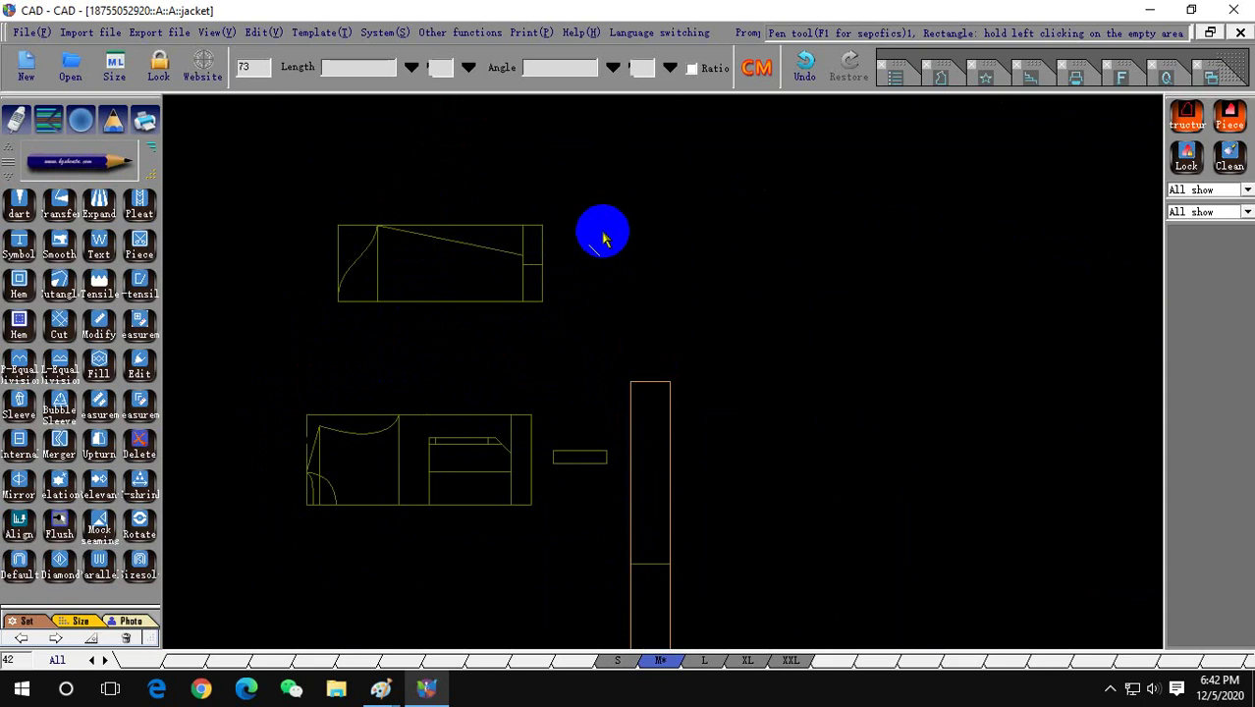
{"action": "left_click_drag", "start_coordinate": [604, 203], "coordinate": [647, 302]}
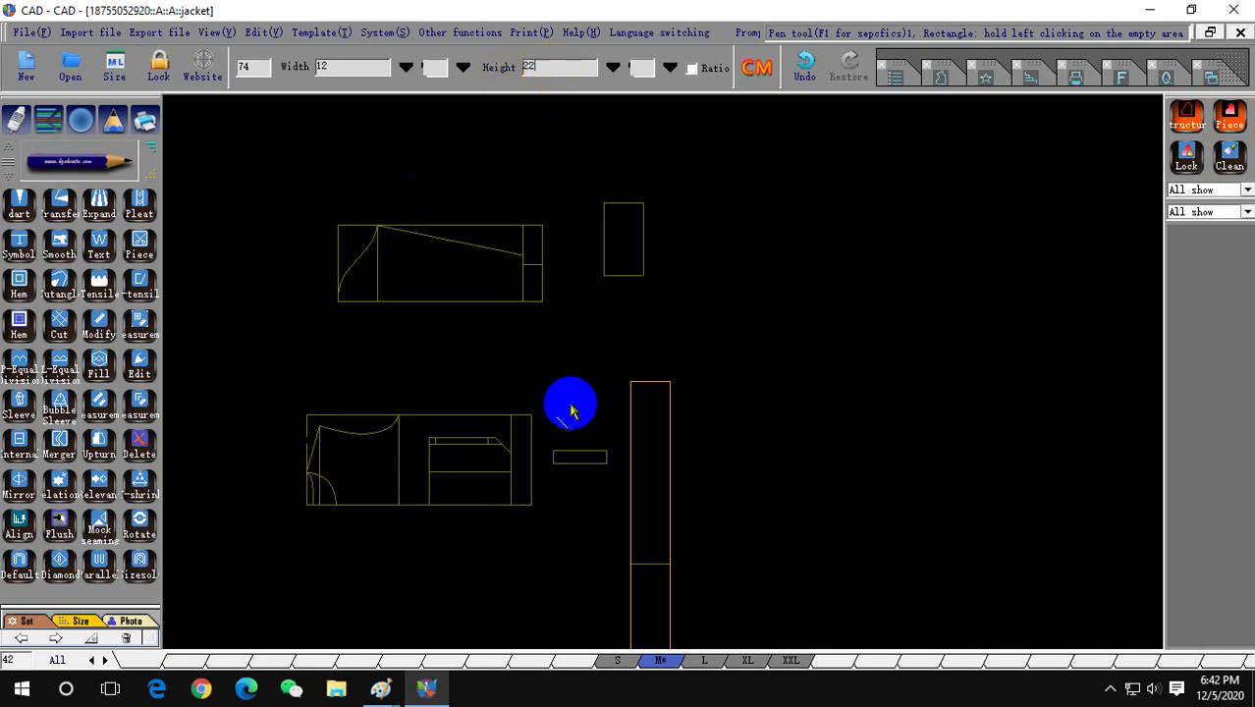
{"action": "scroll", "coordinate": [568, 406], "scroll_direction": "down", "scroll_amount": 5}
{"action": "scroll", "coordinate": [496, 359], "scroll_direction": "up", "scroll_amount": 2}
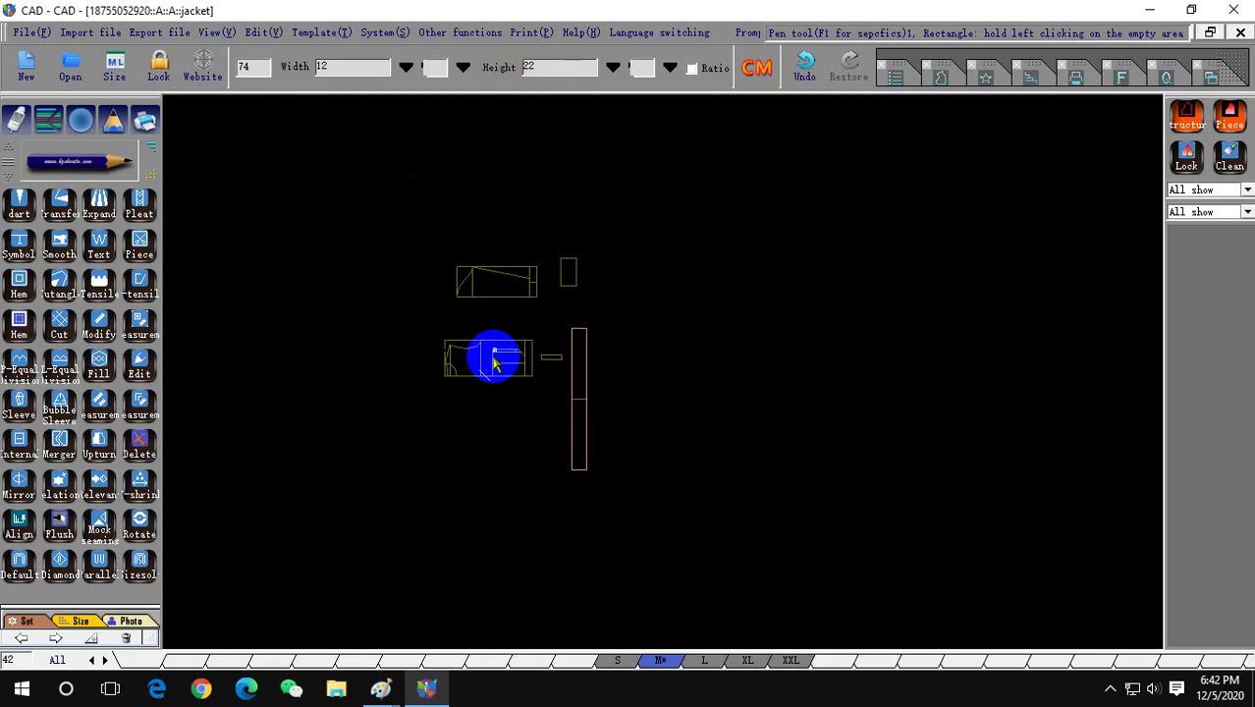
{"action": "scroll", "coordinate": [430, 332], "scroll_direction": "up", "scroll_amount": 2}
{"action": "scroll", "coordinate": [451, 331], "scroll_direction": "up", "scroll_amount": 1}
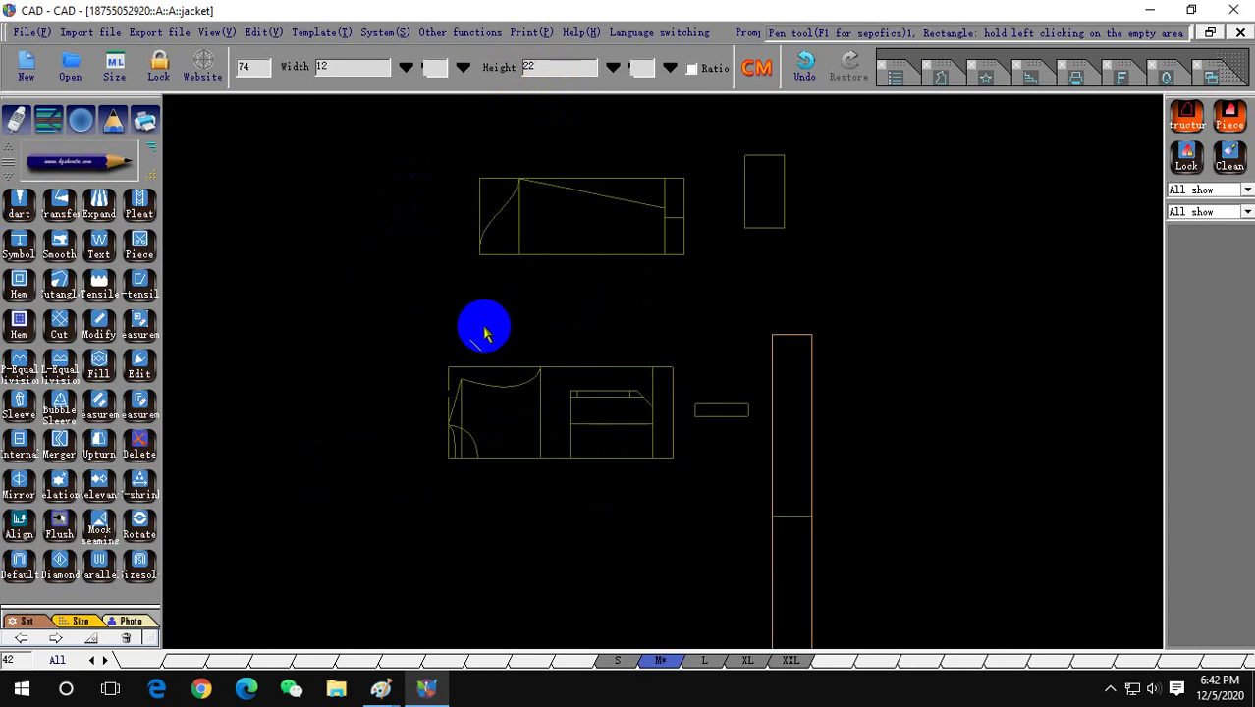
{"action": "scroll", "coordinate": [481, 333], "scroll_direction": "down", "scroll_amount": 1}
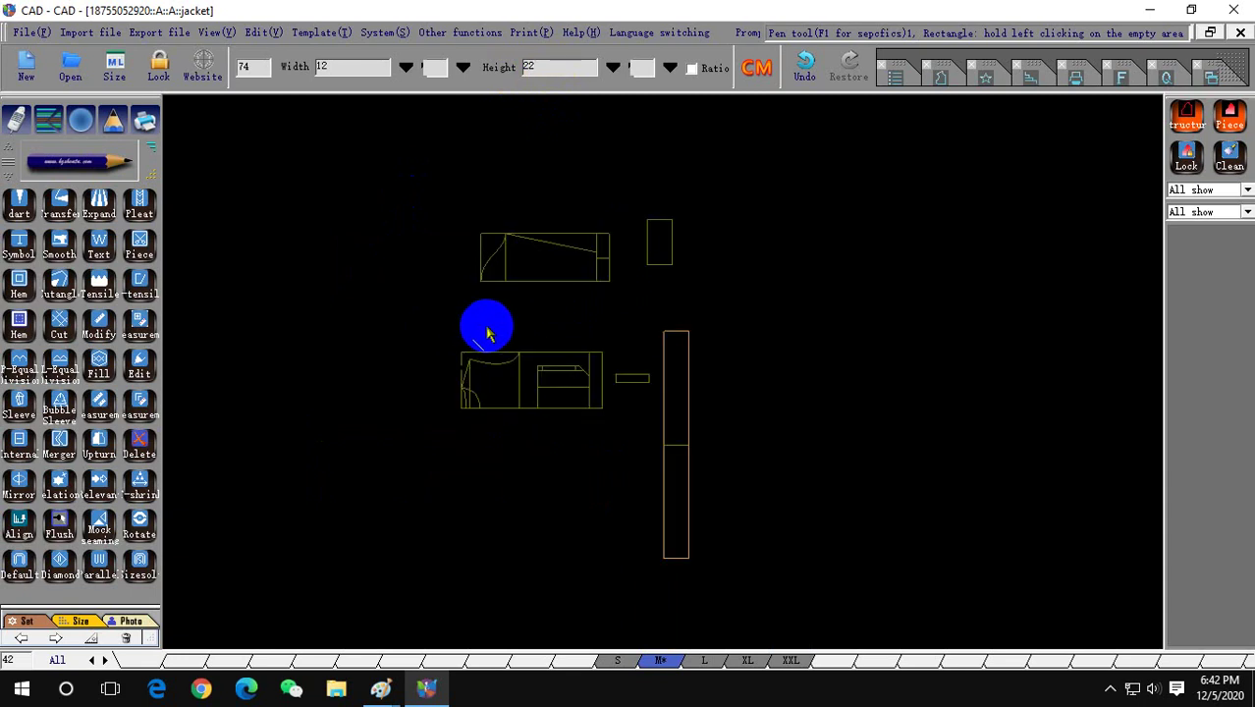
{"action": "scroll", "coordinate": [436, 342], "scroll_direction": "up", "scroll_amount": 2}
{"action": "scroll", "coordinate": [546, 338], "scroll_direction": "down", "scroll_amount": 2}
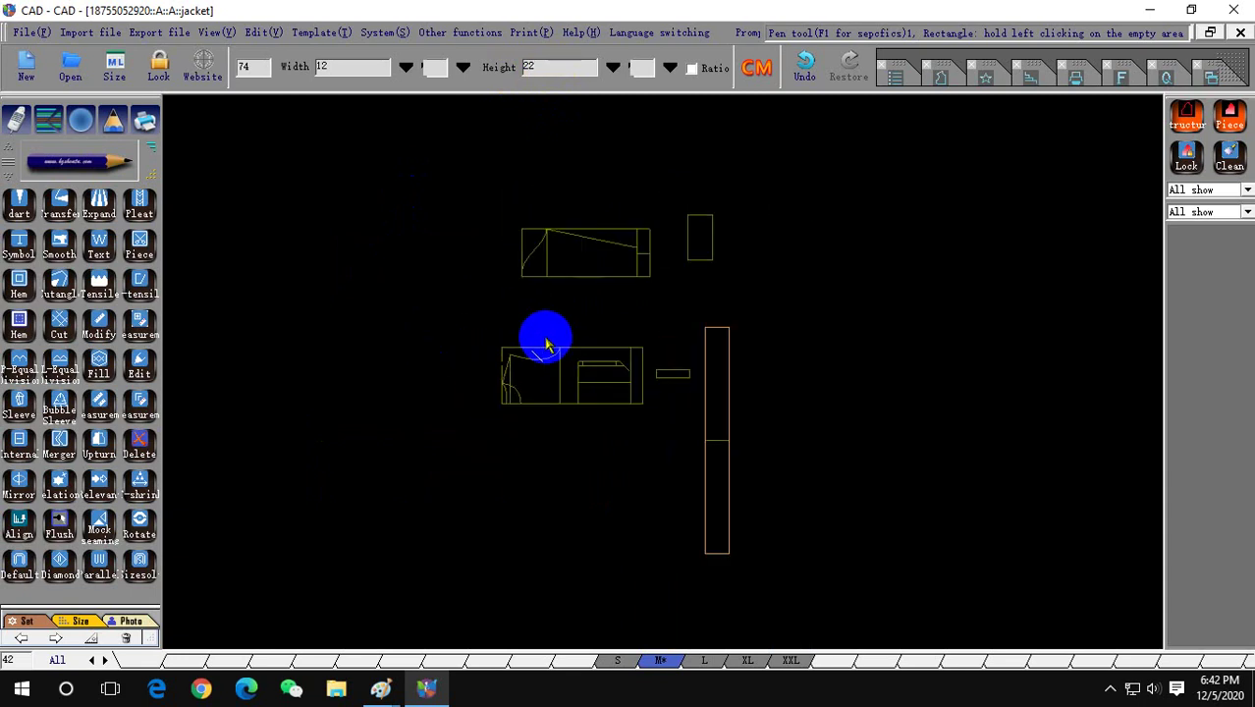
Draw a 38 × 28 rectangle left of the body draft and add a vertical line inside it.
{"action": "mouse_move", "coordinate": [327, 318]}
{"action": "left_mouse_down"}
{"action": "mouse_move", "coordinate": [432, 423]}
{"action": "mouse_move", "coordinate": [449, 422]}
{"action": "left_mouse_up"}
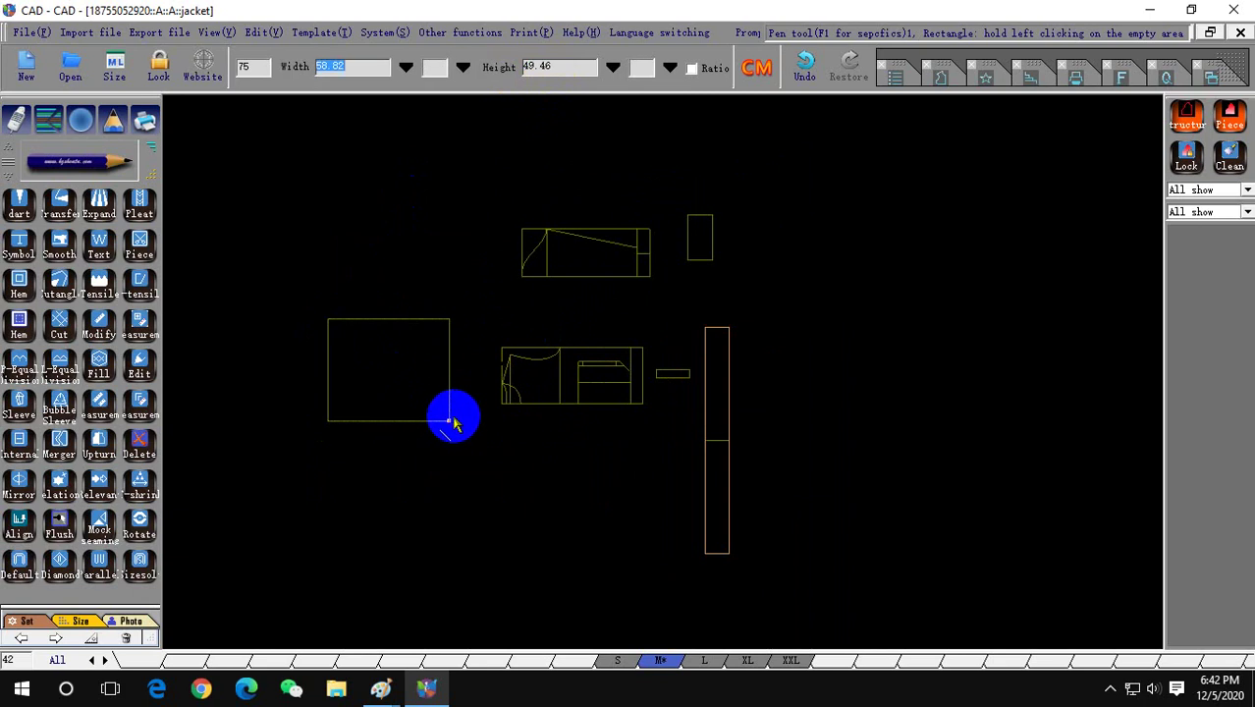
{"action": "type", "text": "38"}
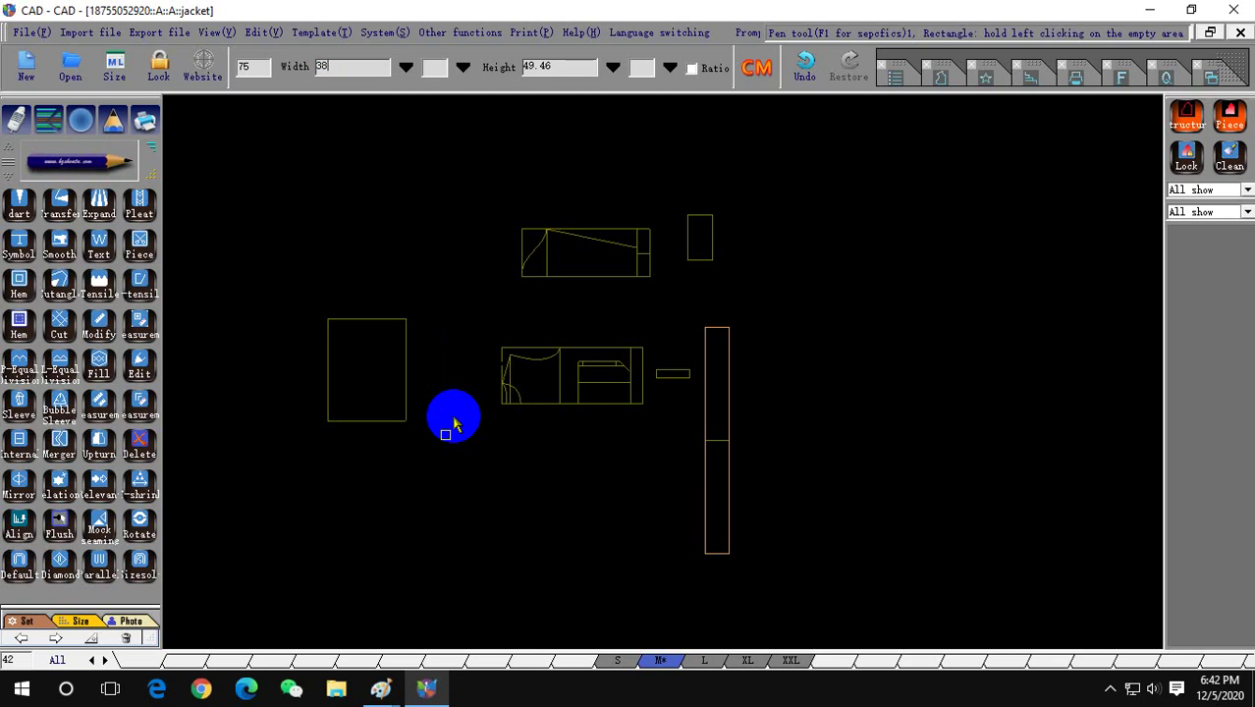
{"action": "left_click", "coordinate": [563, 68]}
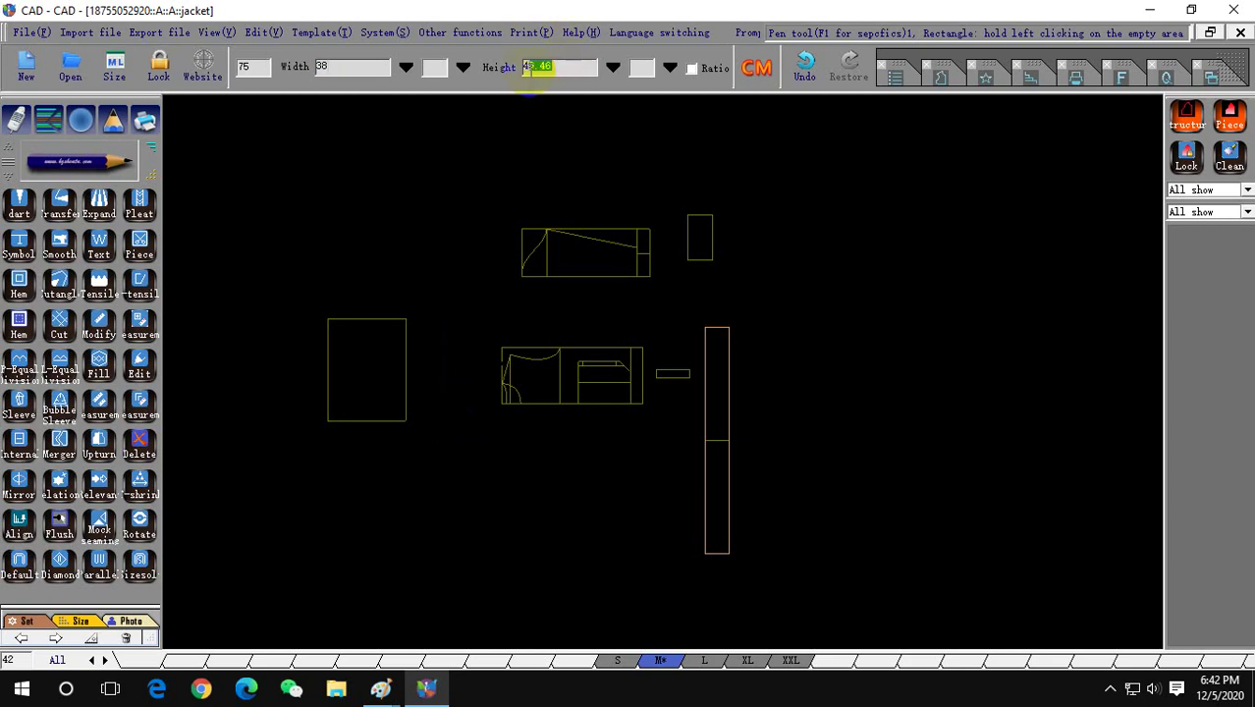
{"action": "type", "text": "28"}
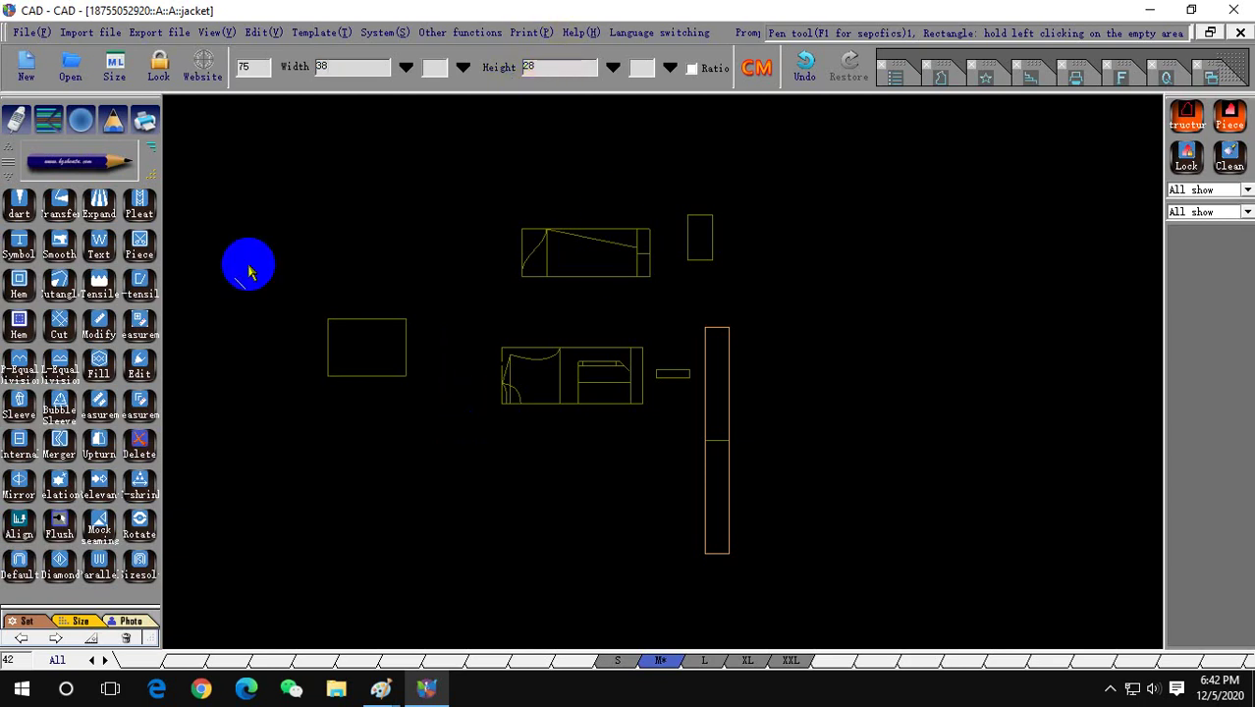
{"action": "scroll", "coordinate": [247, 386], "scroll_direction": "up", "scroll_amount": 1}
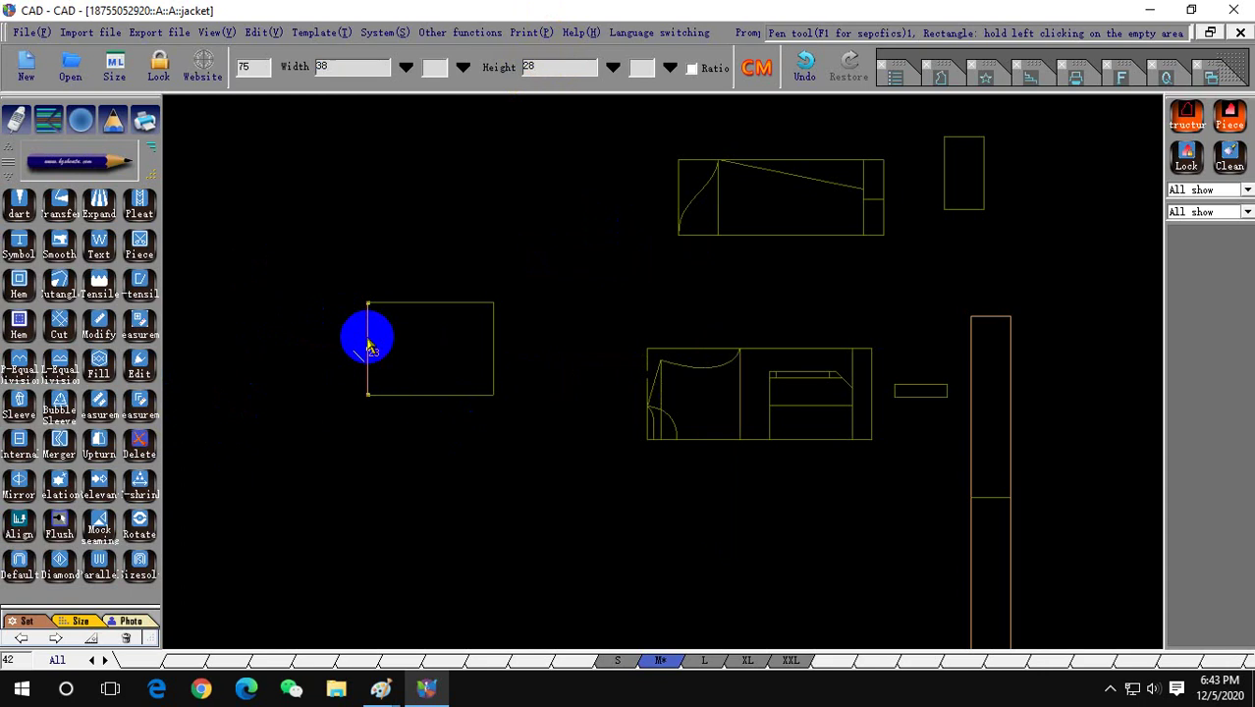
{"action": "left_click_drag", "start_coordinate": [367, 336], "coordinate": [414, 355]}
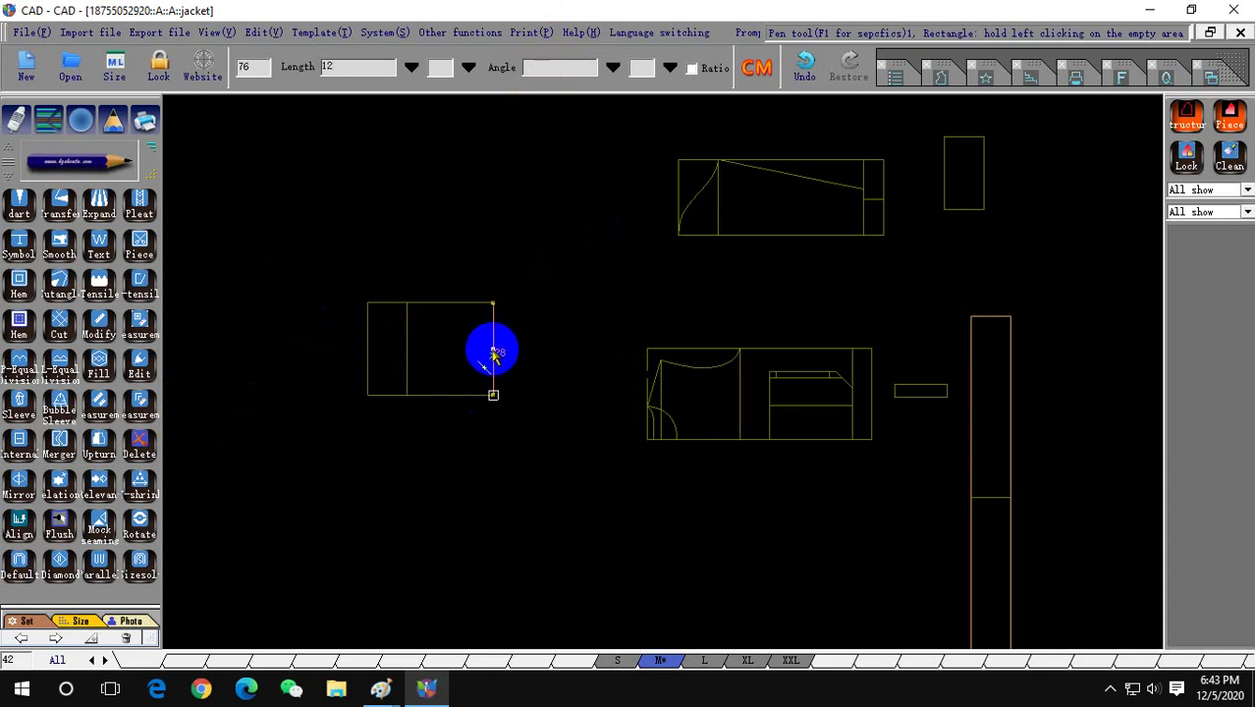
Add vertical and horizontal guide lines and locate an offset point on the rectangle's top edge.
{"action": "left_click_drag", "start_coordinate": [493, 350], "coordinate": [349, 358]}
{"action": "left_click", "coordinate": [361, 351]}
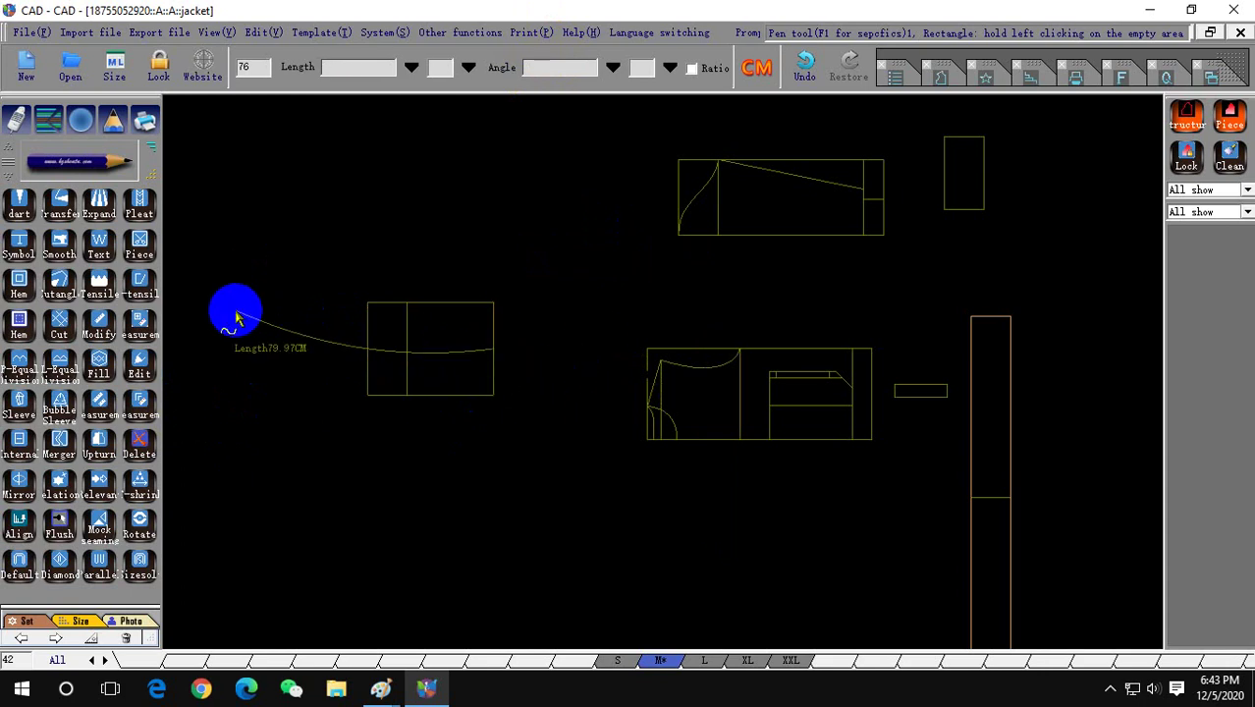
{"action": "left_click", "coordinate": [476, 303]}
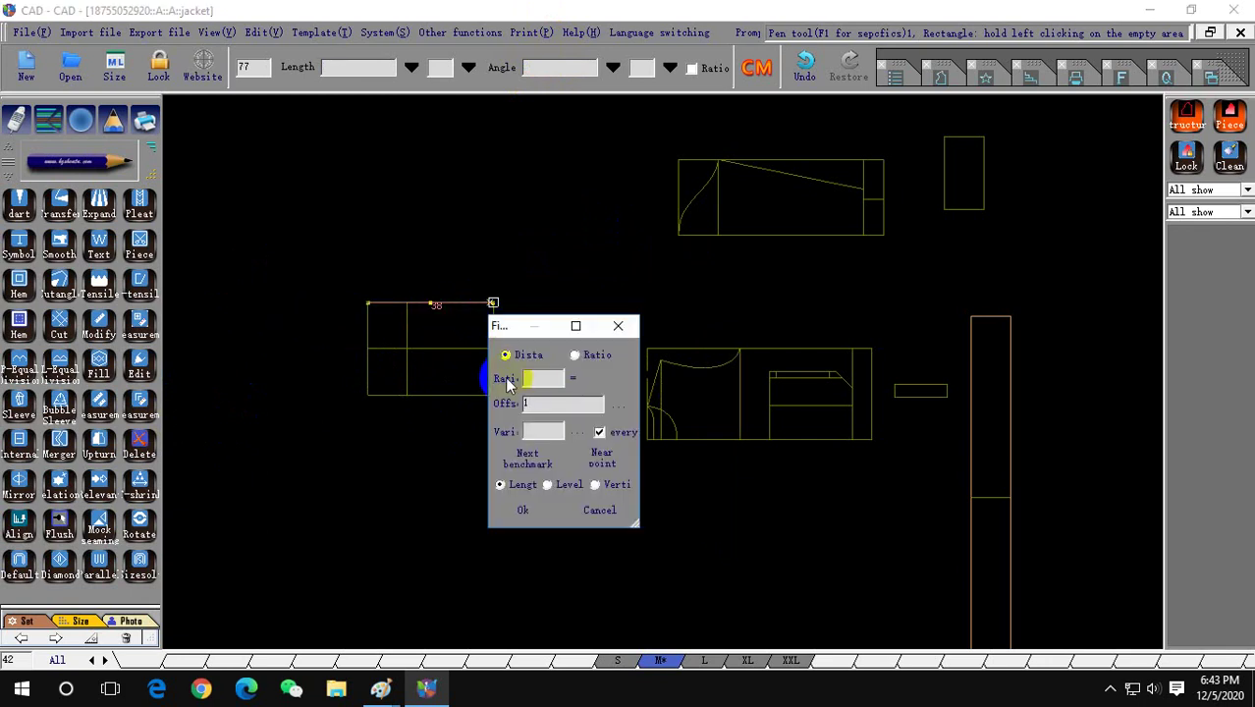
{"action": "left_click", "coordinate": [493, 420]}
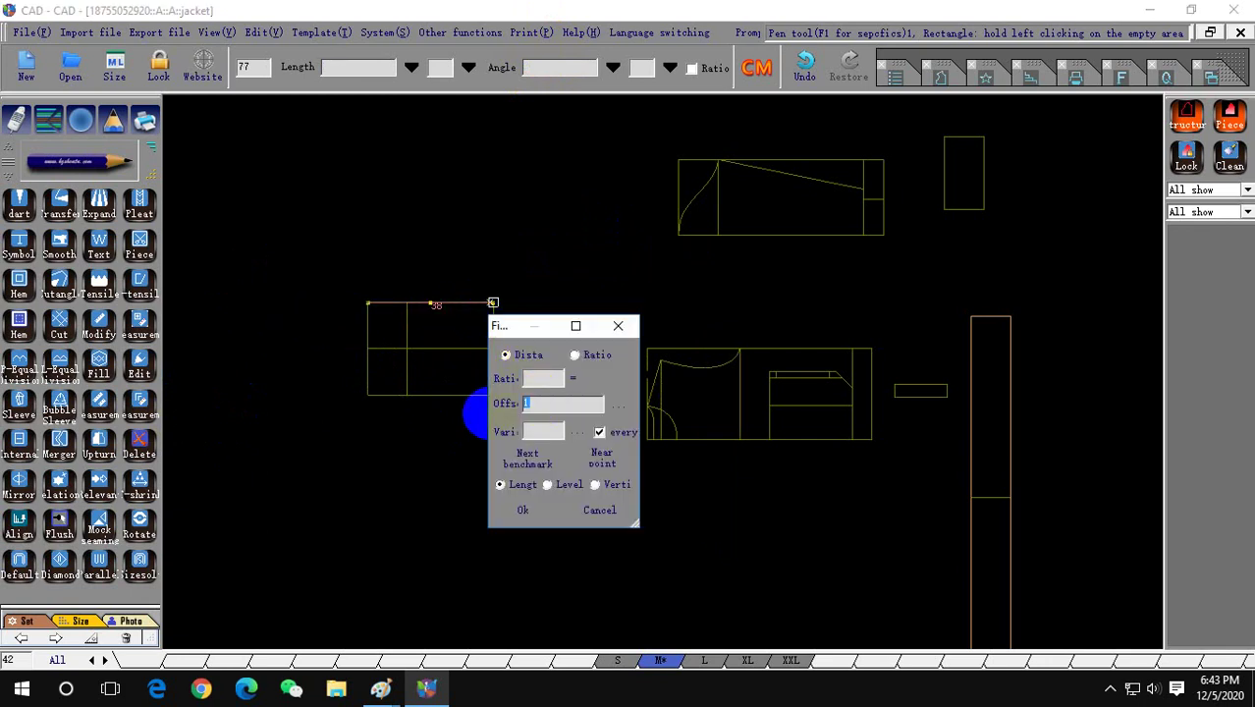
{"action": "left_click", "coordinate": [563, 402]}
{"action": "type", "text": "5"}
{"action": "left_click", "coordinate": [522, 511]}
{"action": "scroll", "coordinate": [491, 388], "scroll_direction": "up", "scroll_amount": 2}
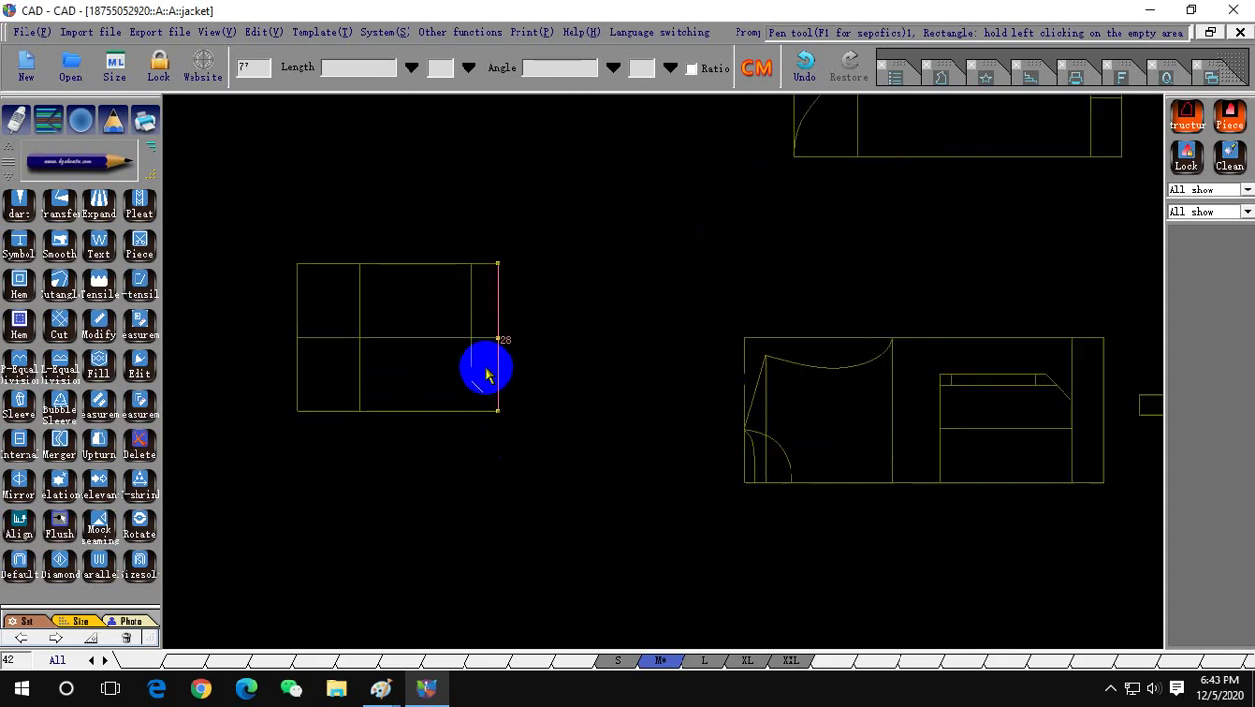
{"action": "scroll", "coordinate": [500, 432], "scroll_direction": "up", "scroll_amount": 2}
Draw a slanted right edge to the bottom-right corner and bow it into a curve.
{"action": "left_click", "coordinate": [505, 437]}
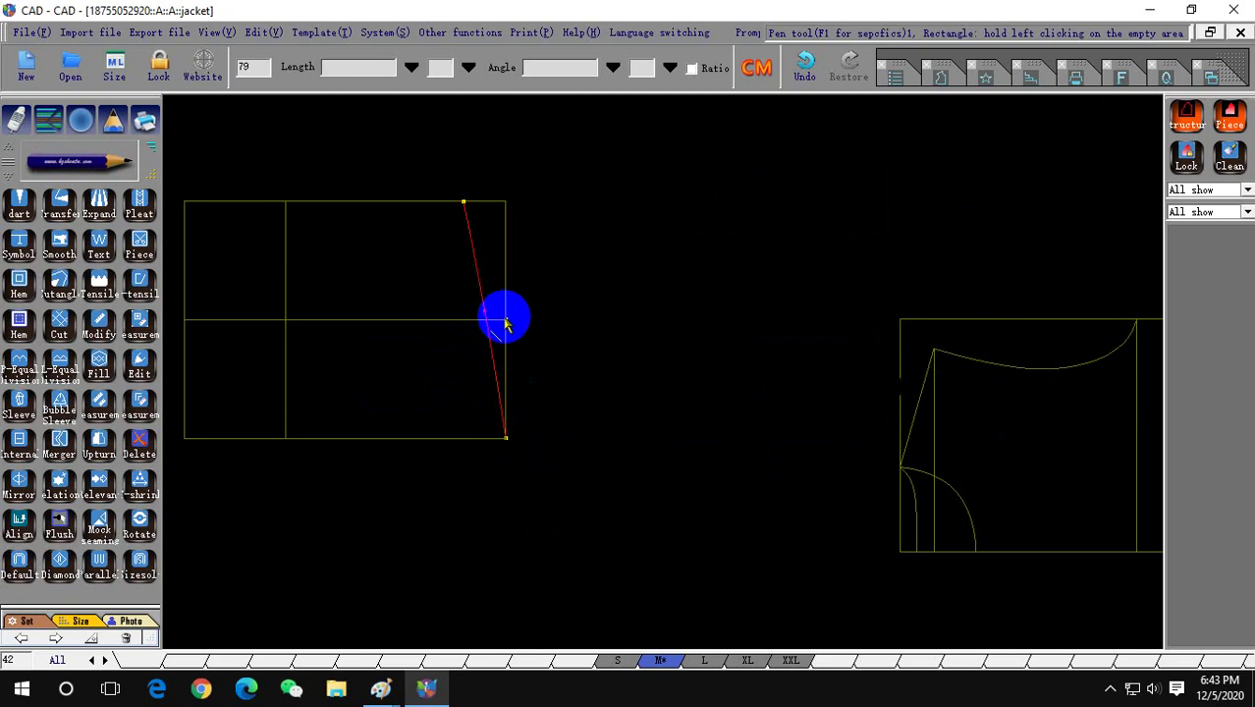
{"action": "scroll", "coordinate": [540, 309], "scroll_direction": "up", "scroll_amount": 2}
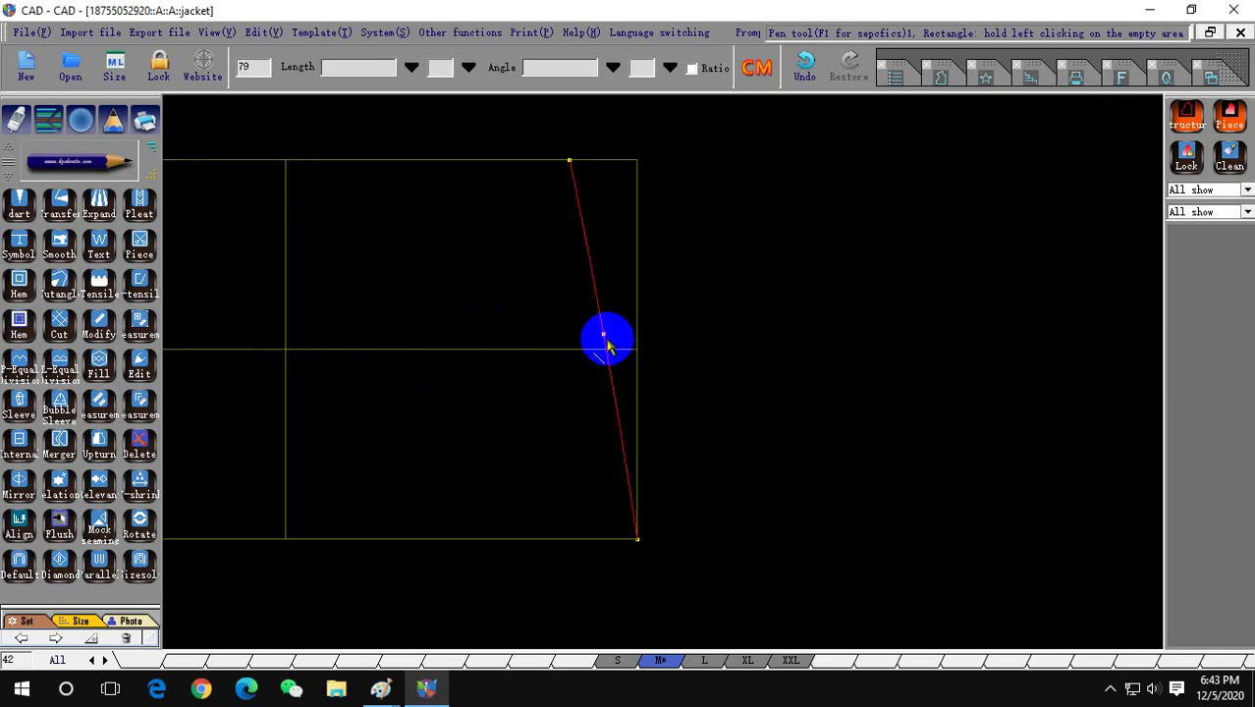
{"action": "left_click", "coordinate": [618, 361]}
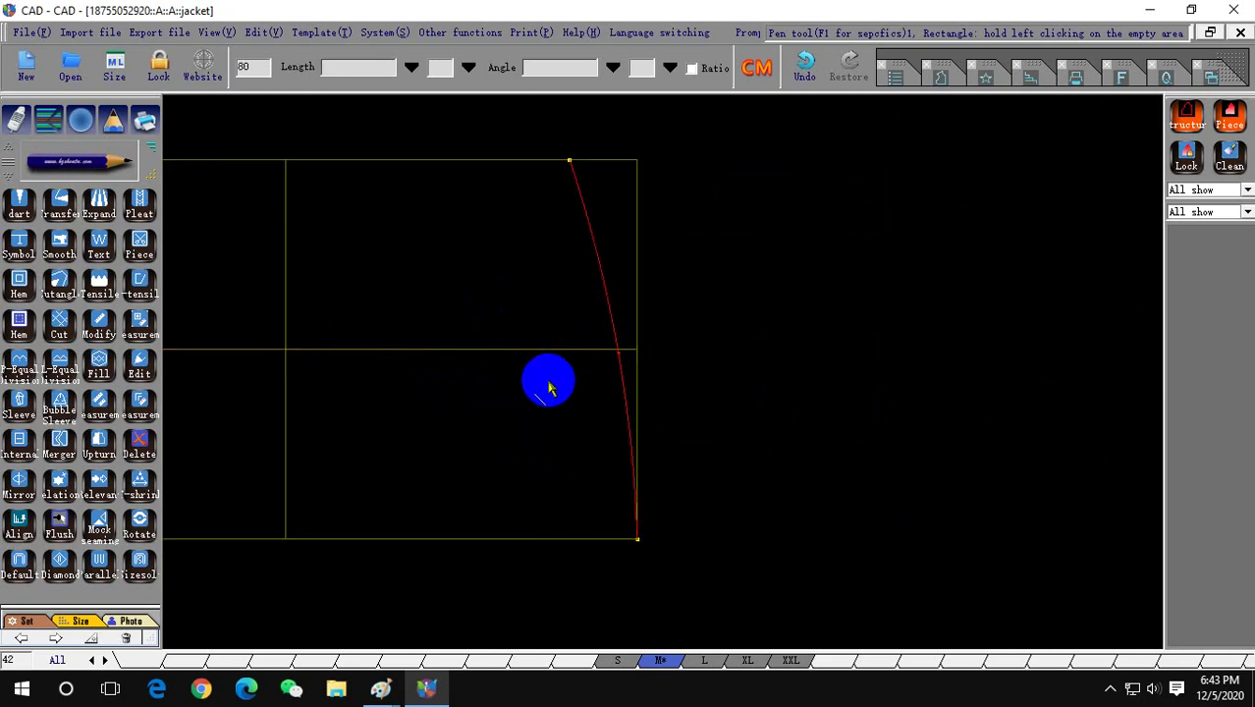
{"action": "scroll", "coordinate": [564, 365], "scroll_direction": "down", "scroll_amount": 1}
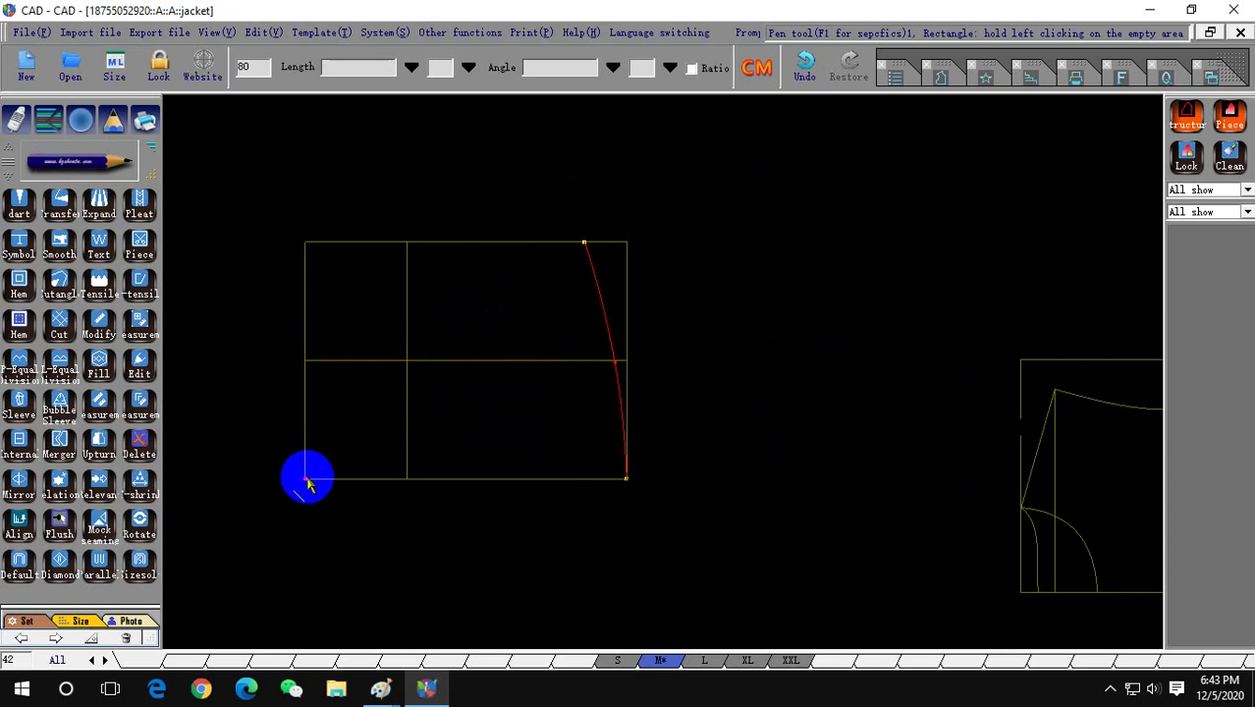
{"action": "right_click", "coordinate": [324, 407]}
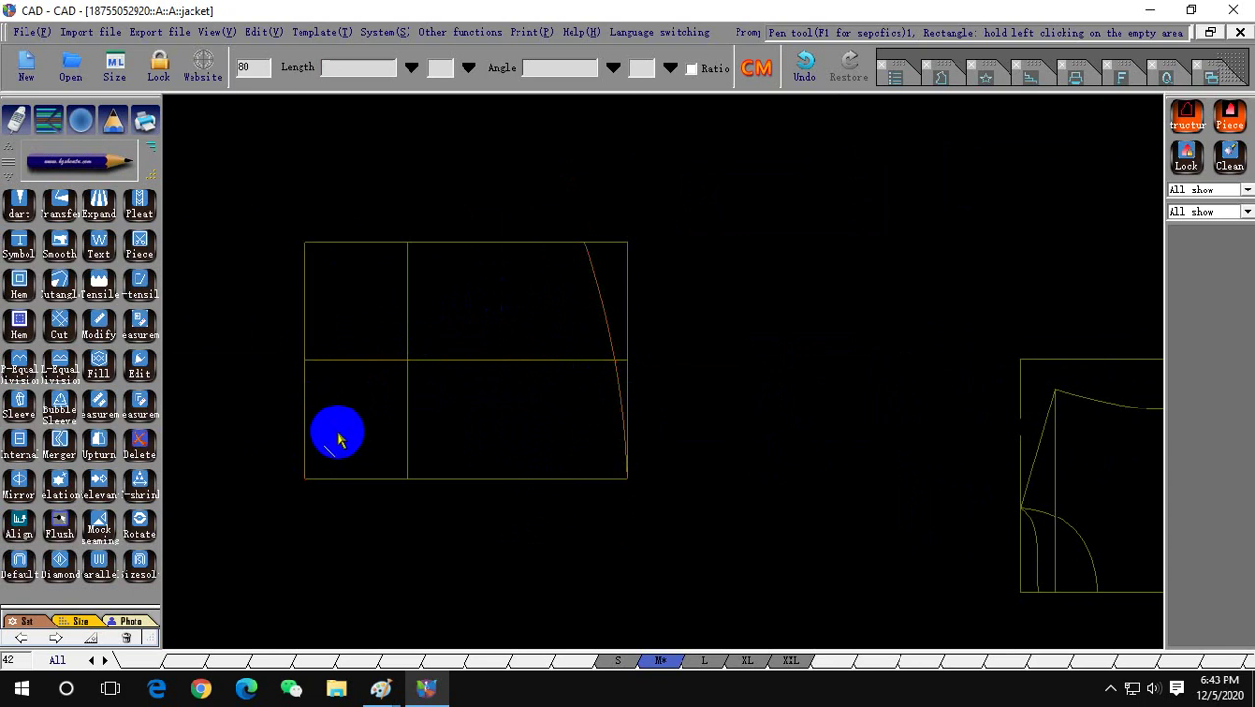
Draw the rounded sleeve cap curve from the left edge over the top to the right edge.
{"action": "left_click", "coordinate": [305, 479]}
{"action": "left_click", "coordinate": [307, 365]}
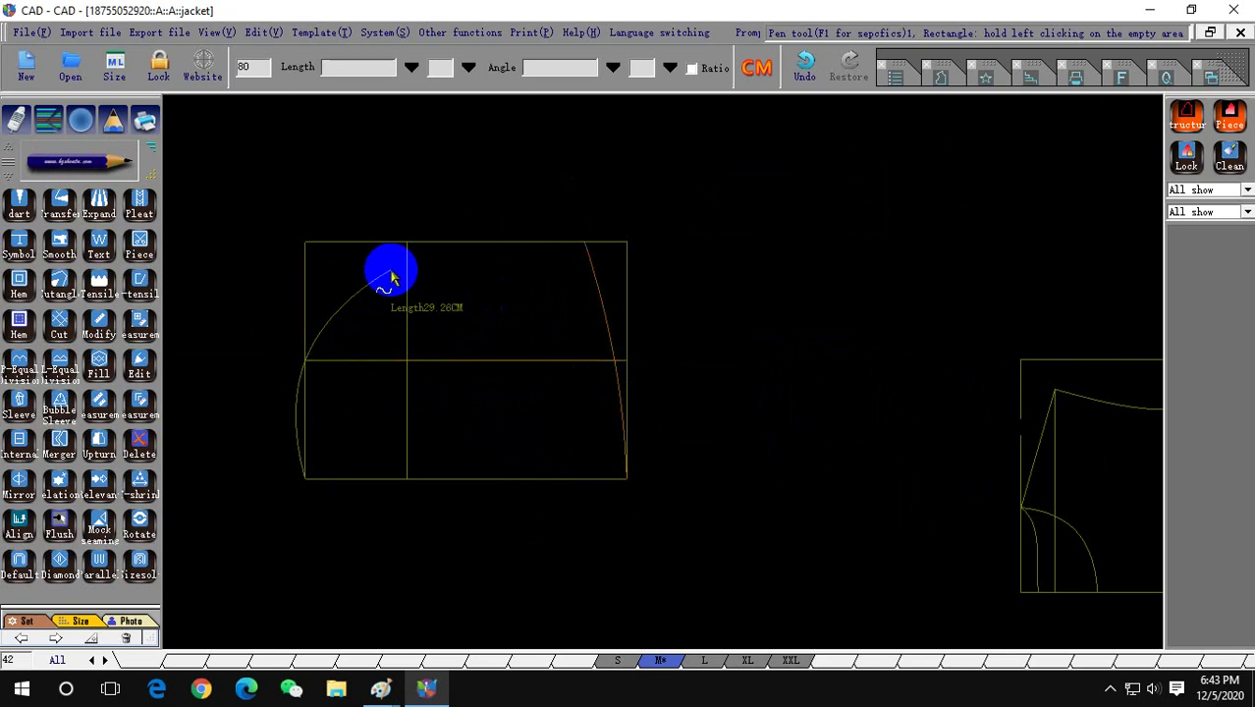
{"action": "left_click", "coordinate": [407, 243]}
{"action": "scroll", "coordinate": [597, 434], "scroll_direction": "up", "scroll_amount": 2}
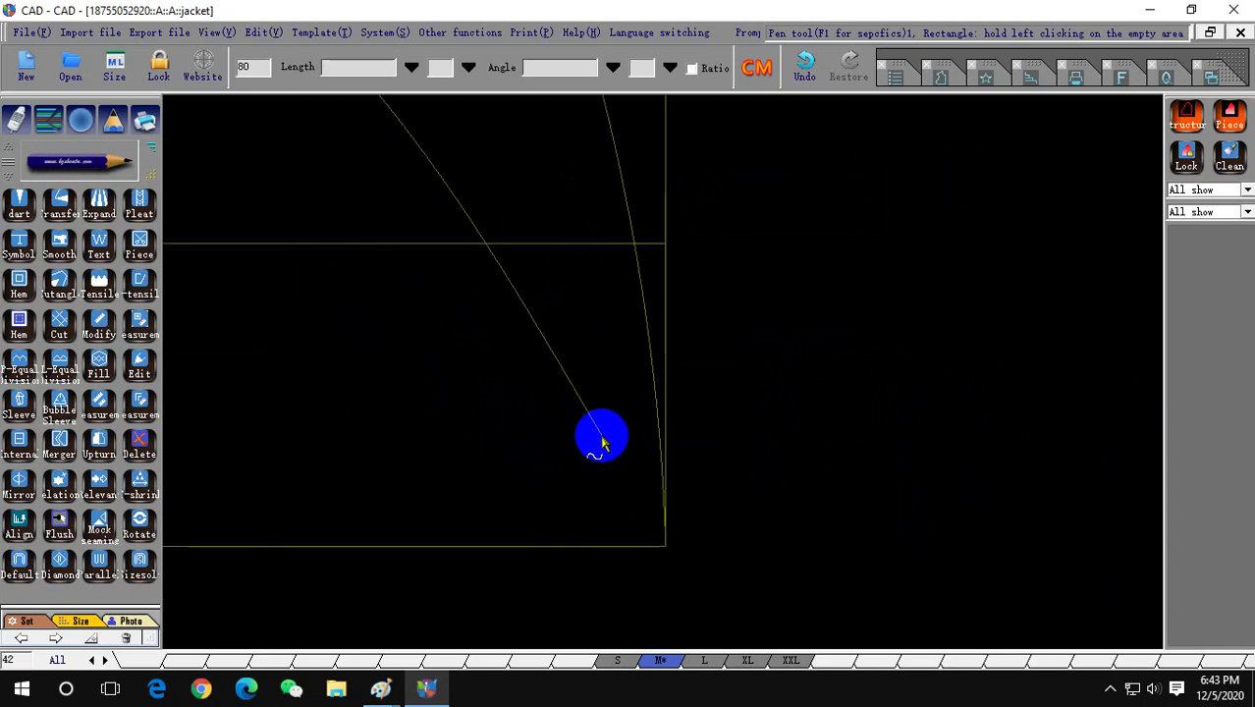
{"action": "left_click", "coordinate": [662, 451]}
{"action": "type", "text": "25"}
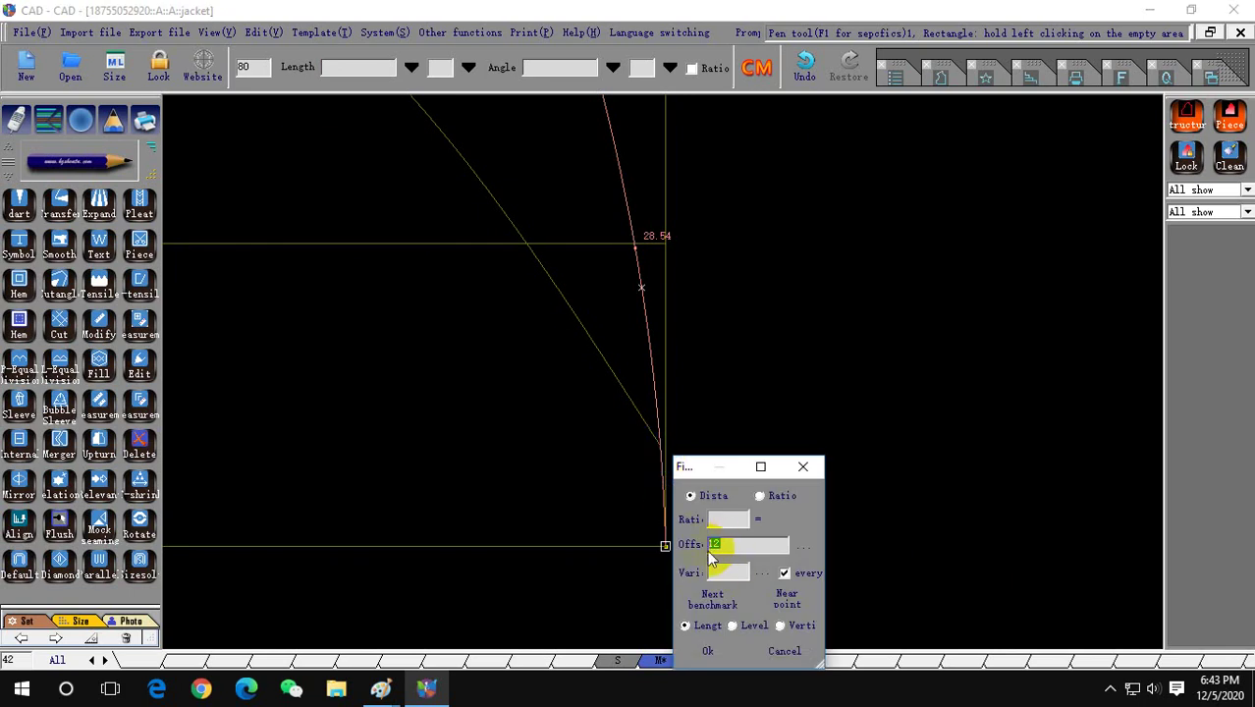
{"action": "left_click", "coordinate": [705, 653]}
{"action": "scroll", "coordinate": [805, 425], "scroll_direction": "down", "scroll_amount": 3}
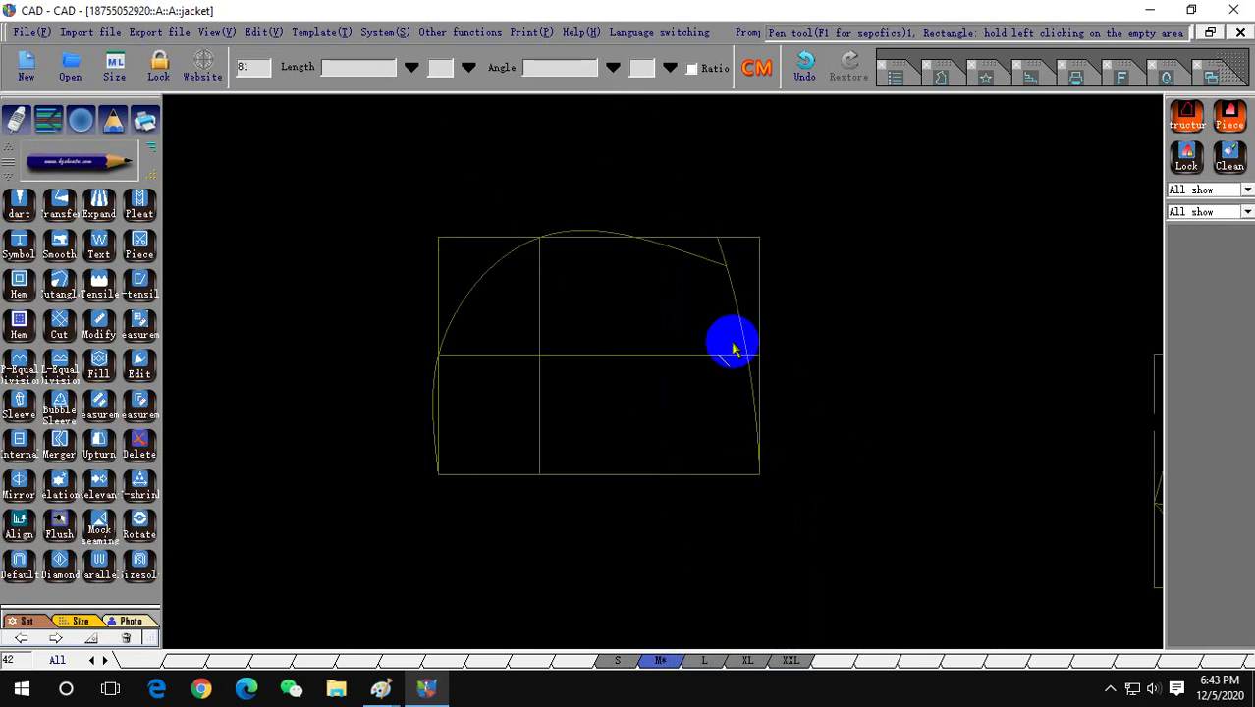
Drag the cap curve's upper-left section to smooth the arc.
{"action": "scroll", "coordinate": [722, 314], "scroll_direction": "up", "scroll_amount": 2}
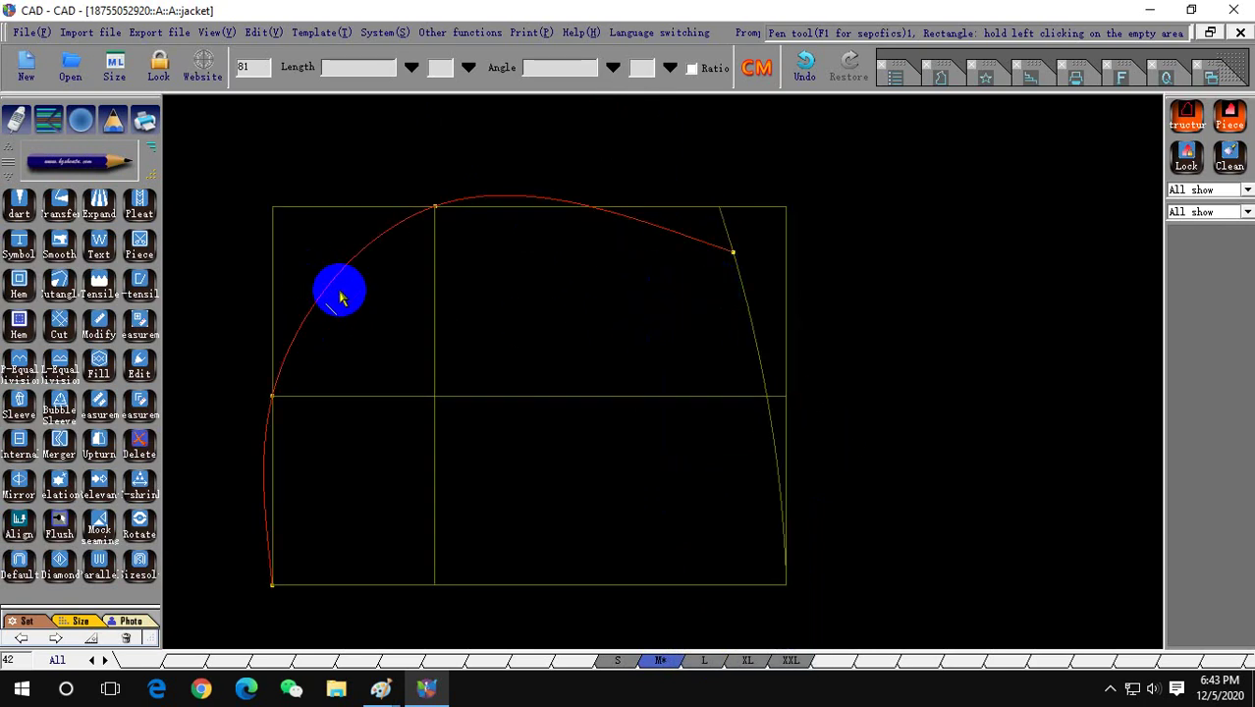
{"action": "left_click_drag", "start_coordinate": [329, 284], "coordinate": [322, 269]}
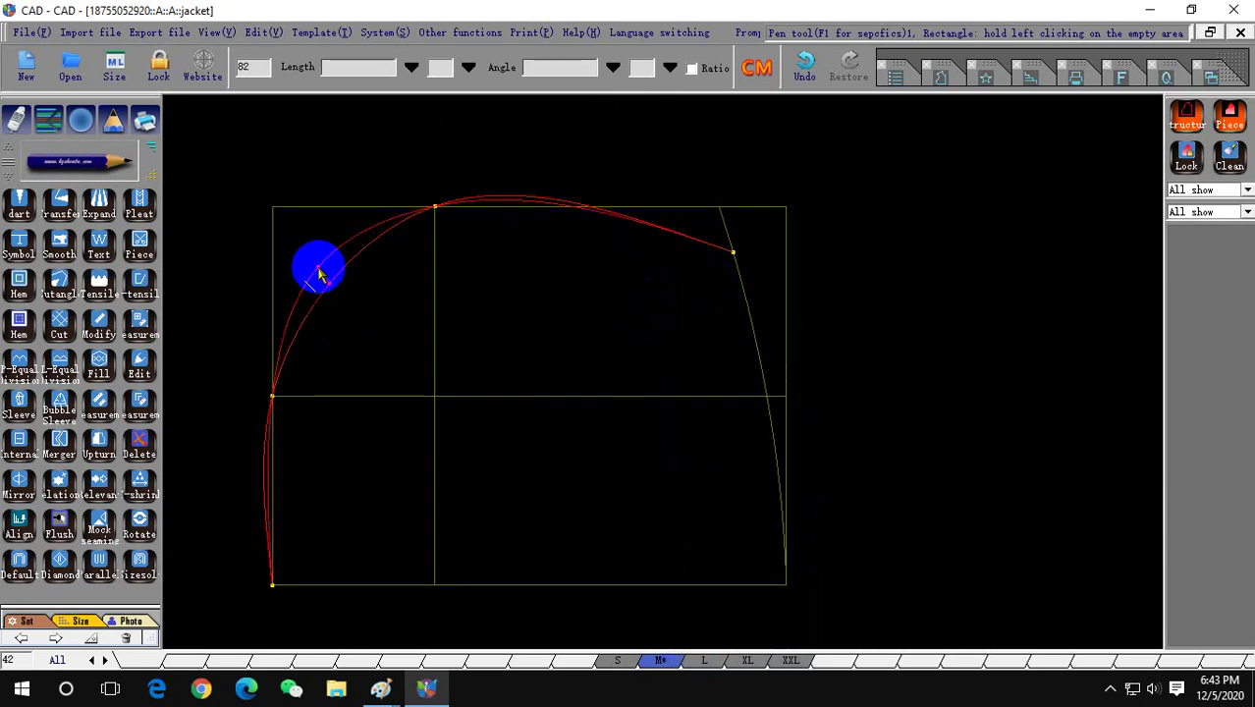
{"action": "right_click", "coordinate": [630, 244]}
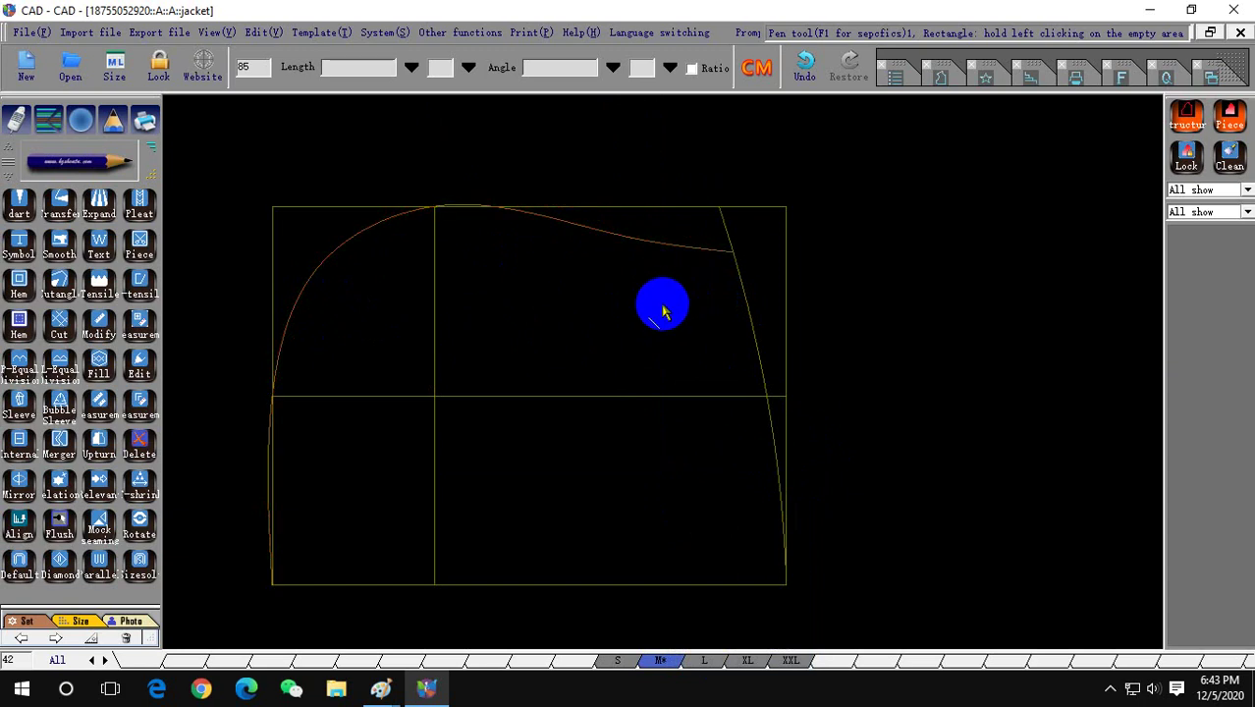
Straighten the curved right edge into a slanted line about 24.93 long.
{"action": "scroll", "coordinate": [687, 285], "scroll_direction": "up", "scroll_amount": 2}
{"action": "scroll", "coordinate": [706, 241], "scroll_direction": "up", "scroll_amount": 1}
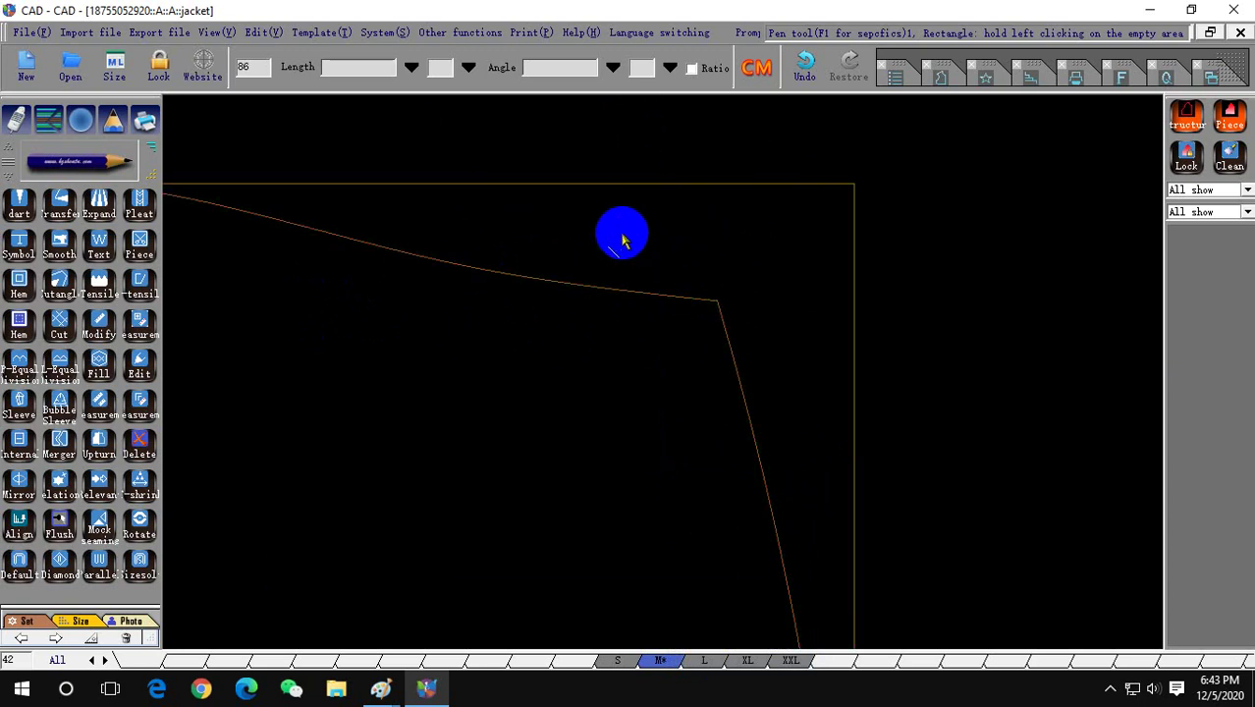
{"action": "scroll", "coordinate": [667, 275], "scroll_direction": "down", "scroll_amount": 2}
{"action": "scroll", "coordinate": [696, 309], "scroll_direction": "up", "scroll_amount": 2}
{"action": "left_click", "coordinate": [717, 237]}
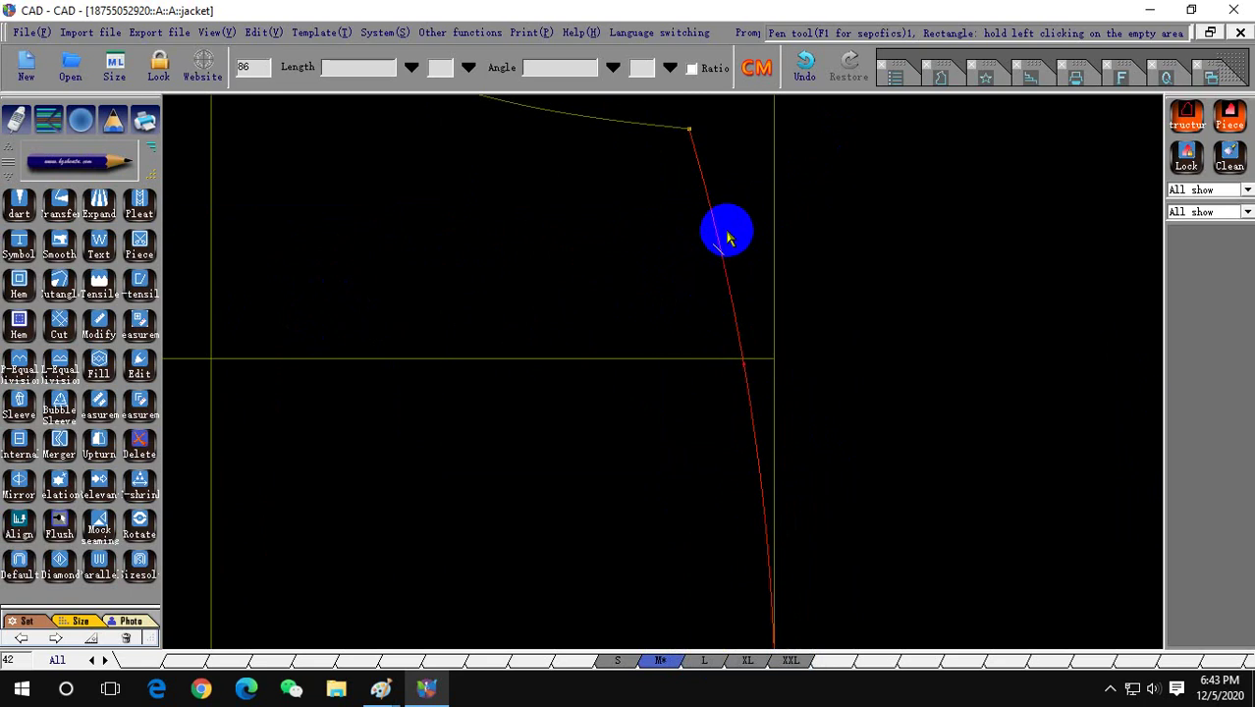
{"action": "left_click", "coordinate": [713, 221]}
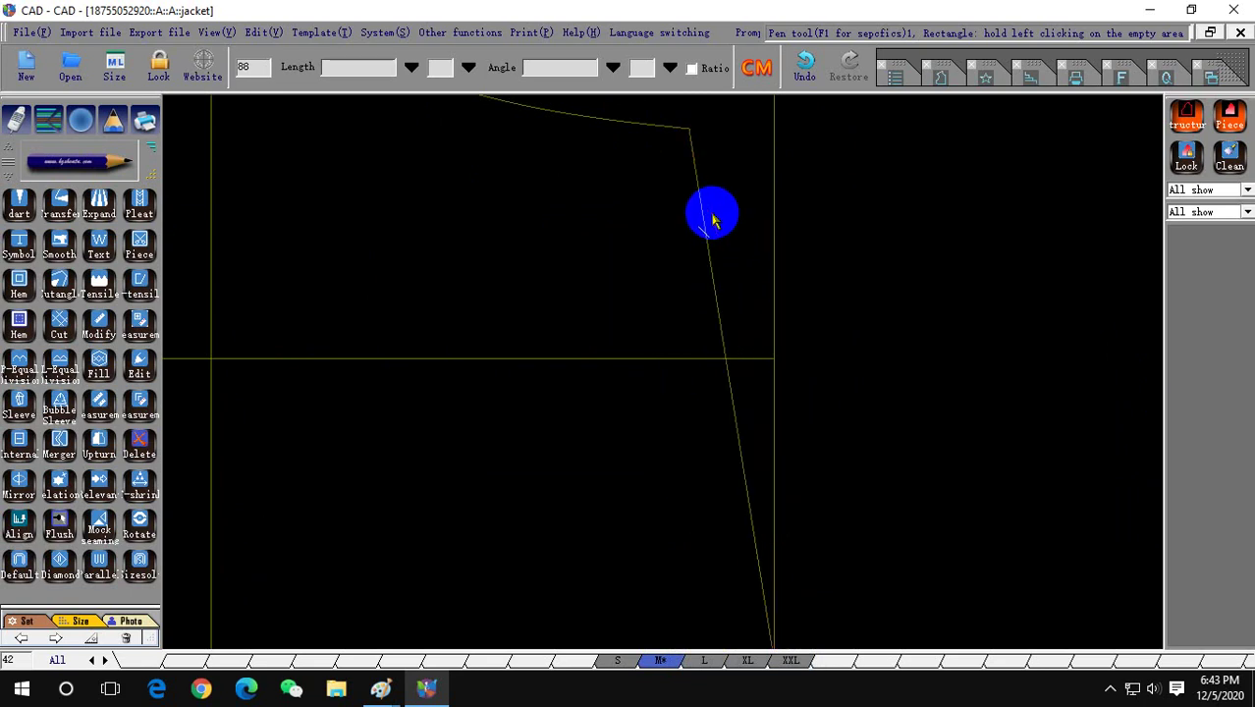
{"action": "left_click", "coordinate": [706, 245]}
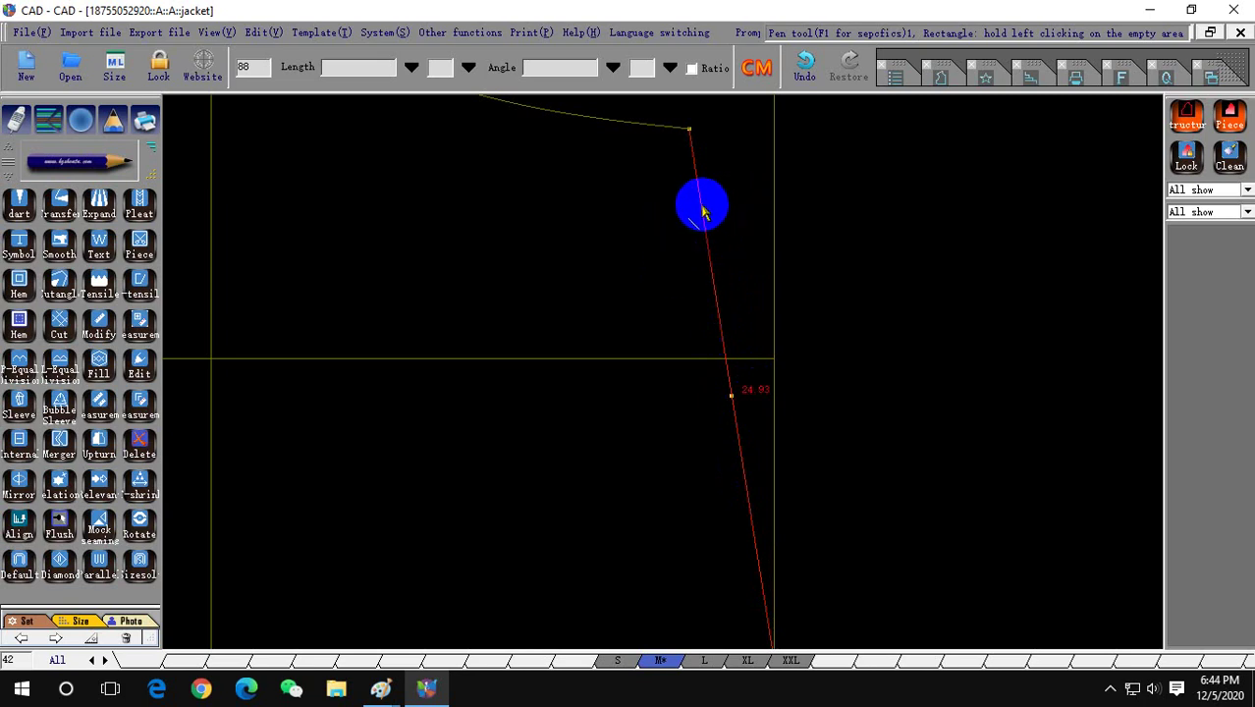
{"action": "scroll", "coordinate": [703, 216], "scroll_direction": "down", "scroll_amount": 3}
{"action": "scroll", "coordinate": [716, 241], "scroll_direction": "up", "scroll_amount": 1}
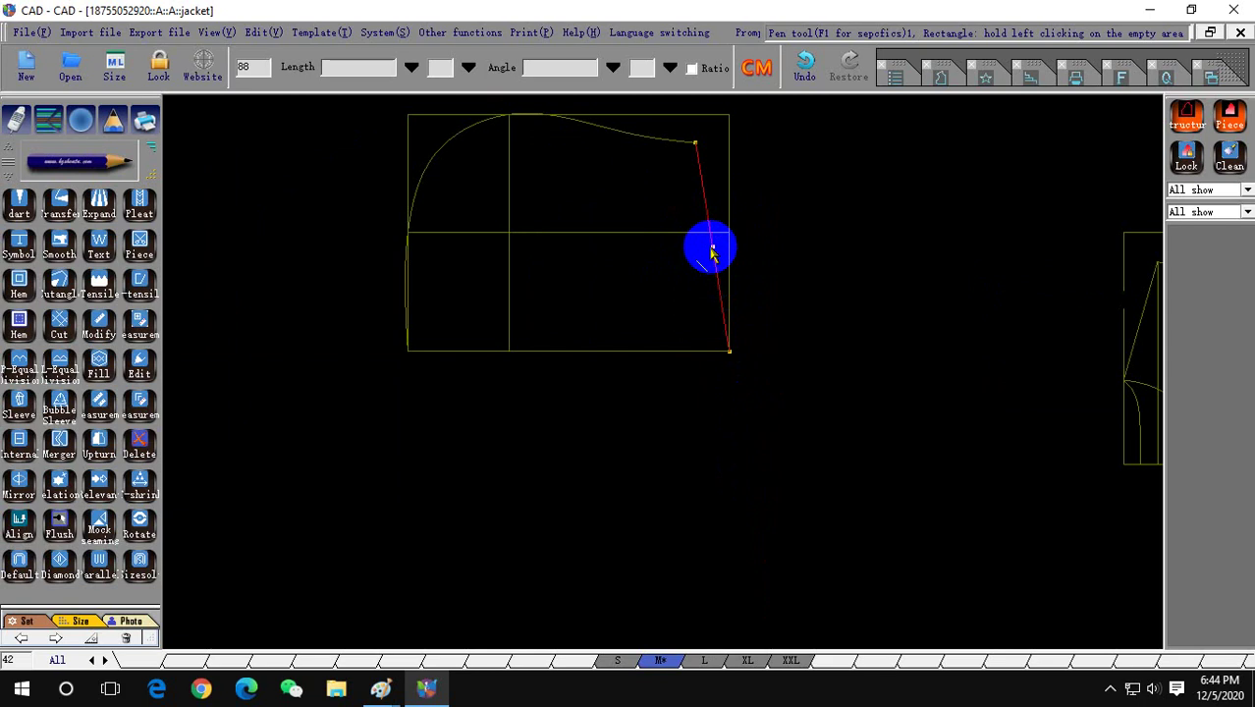
Select the slanted right edge and place a Find point on it, then cancel.
{"action": "scroll", "coordinate": [689, 280], "scroll_direction": "up", "scroll_amount": 2}
{"action": "left_click_drag", "start_coordinate": [681, 341], "coordinate": [756, 269]}
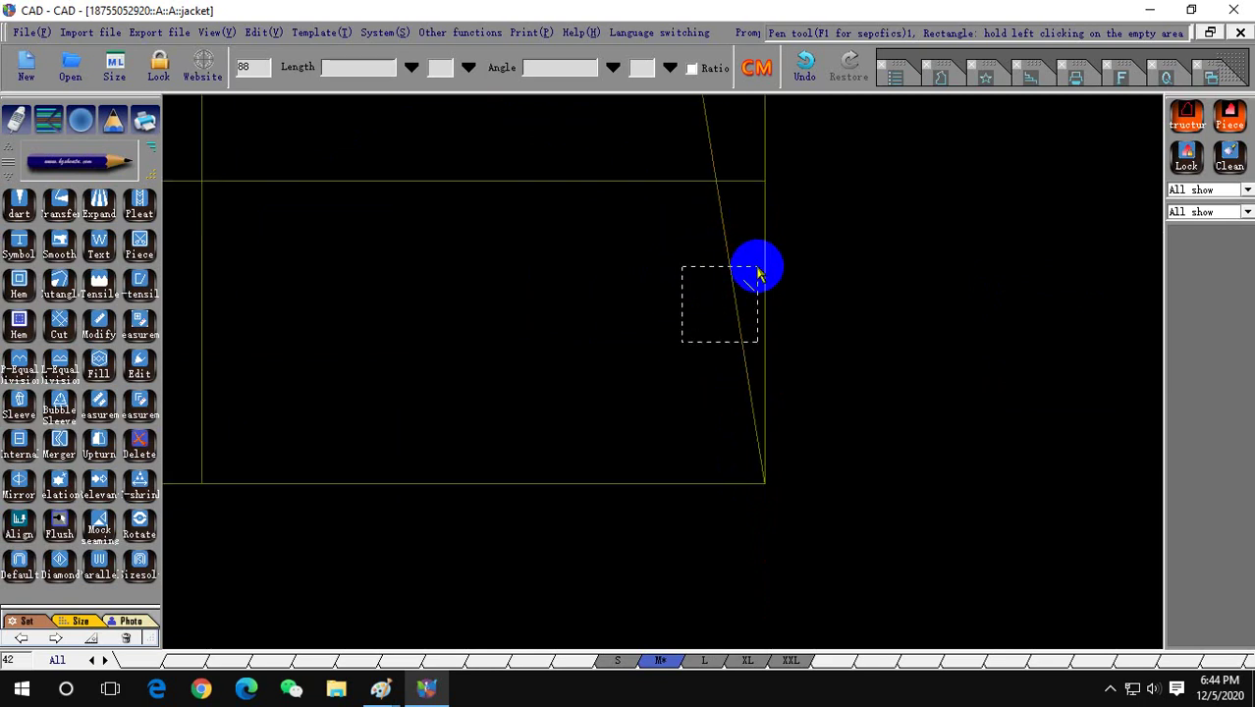
{"action": "scroll", "coordinate": [740, 312], "scroll_direction": "down", "scroll_amount": 2}
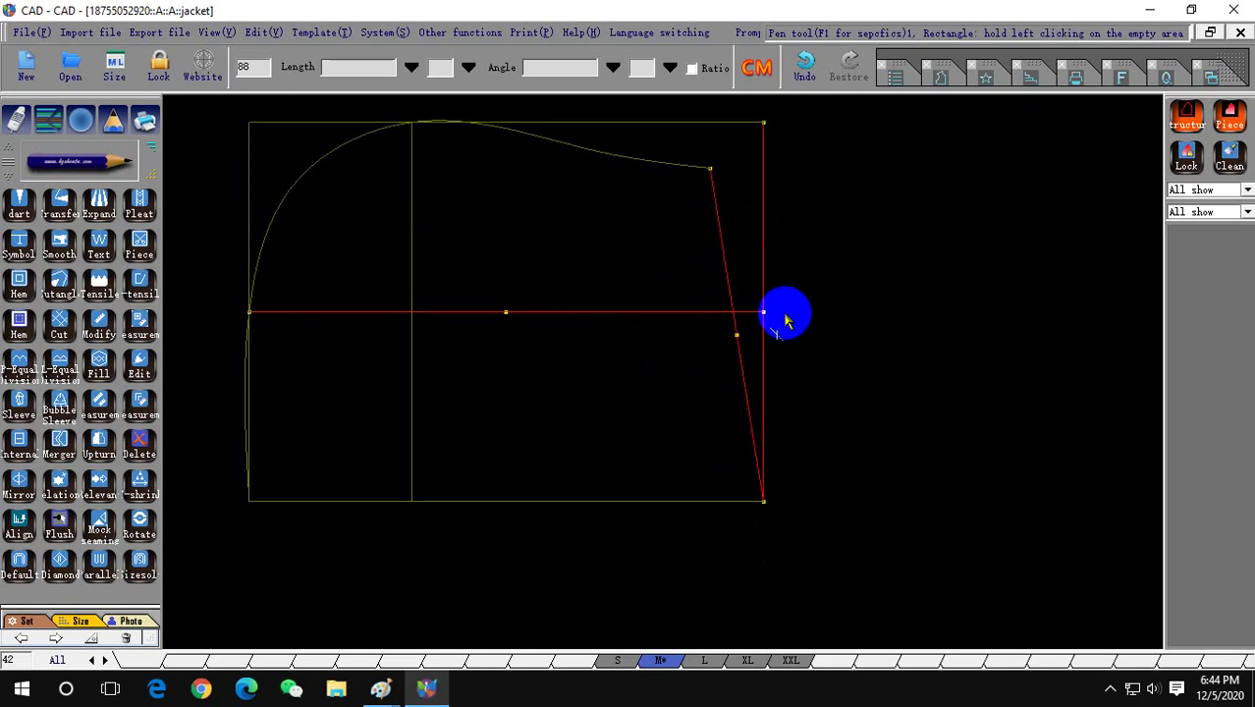
{"action": "scroll", "coordinate": [776, 311], "scroll_direction": "up", "scroll_amount": 2}
{"action": "scroll", "coordinate": [667, 344], "scroll_direction": "down", "scroll_amount": 2}
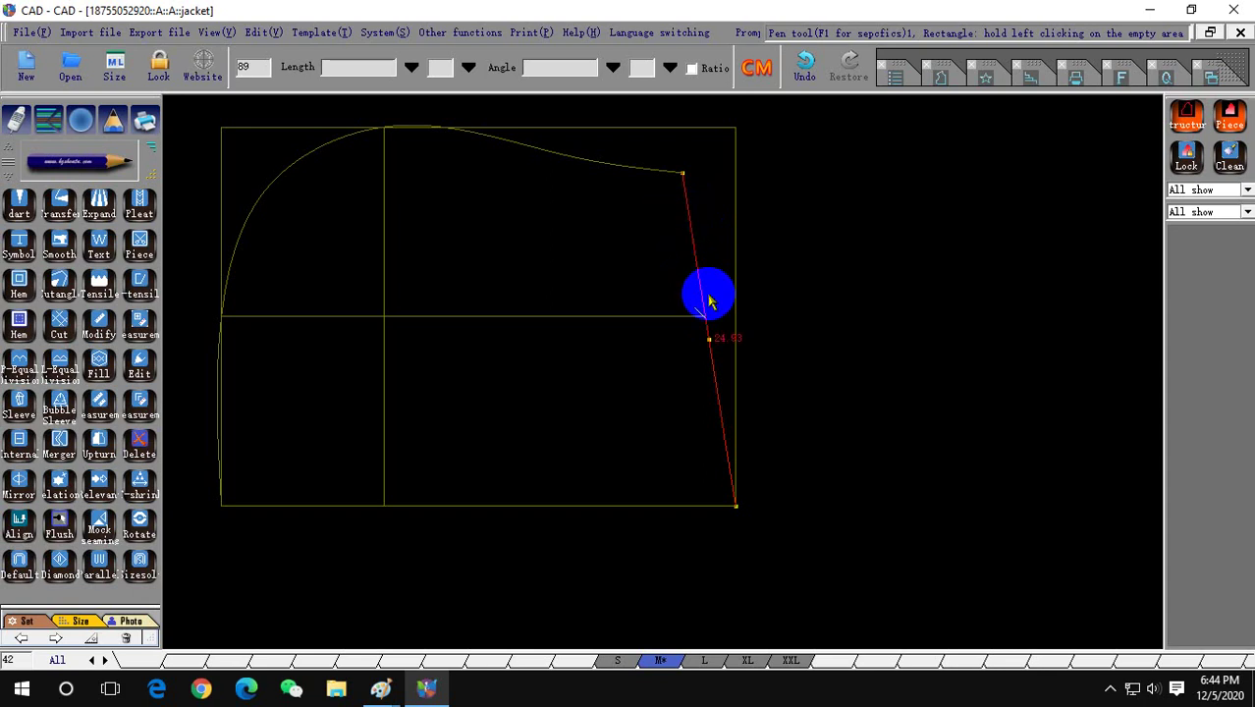
{"action": "left_click", "coordinate": [723, 344]}
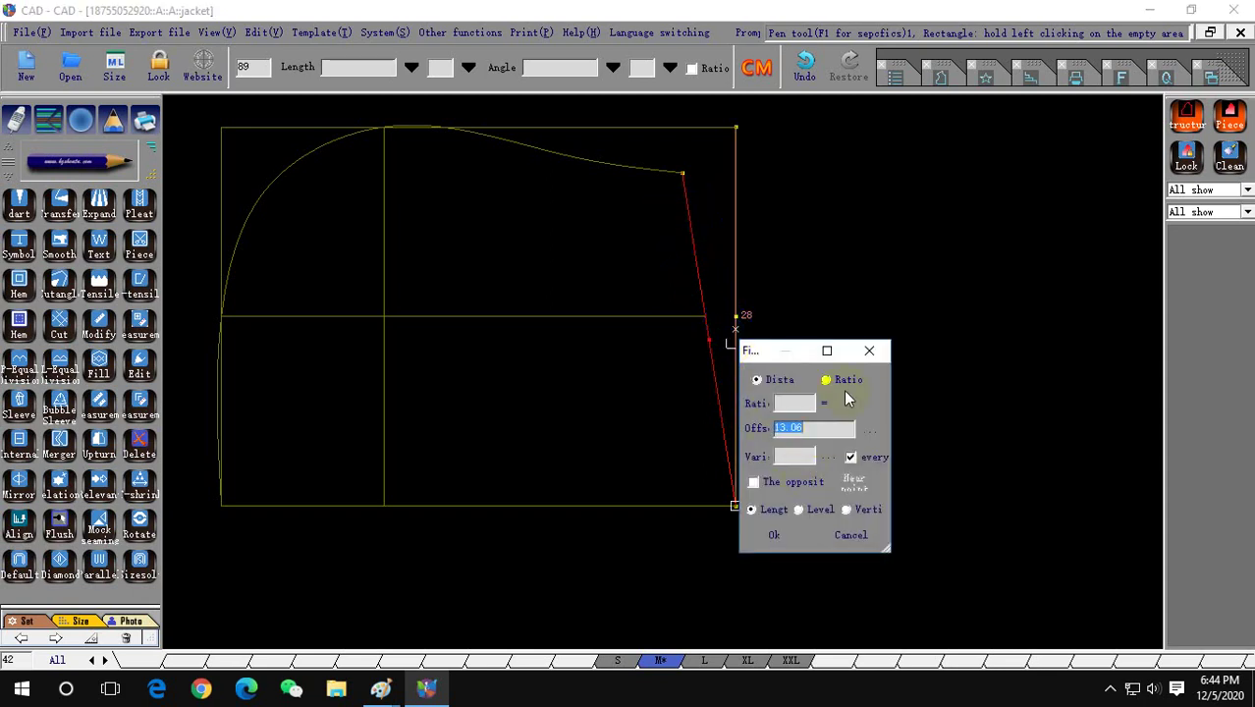
{"action": "left_click", "coordinate": [867, 352]}
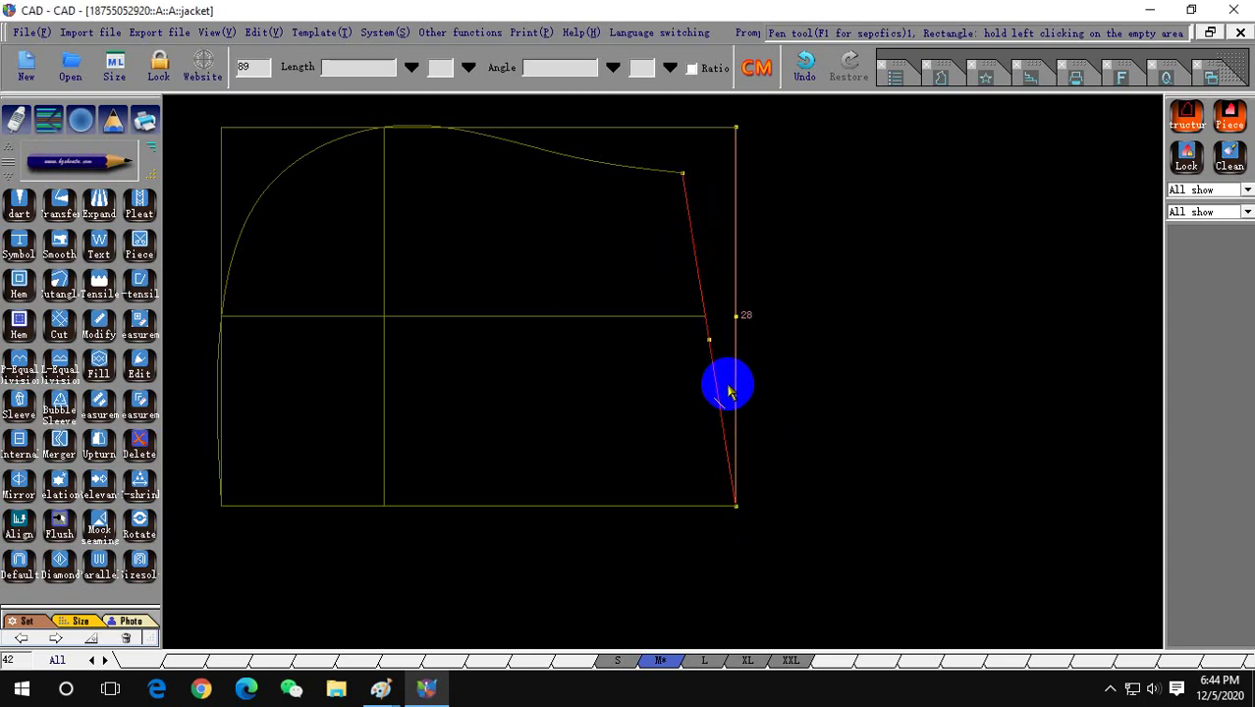
{"action": "key", "text": "Delete"}
Redraw the right edge from the cap curve's end to the bottom-right corner and disconnect the midline there.
{"action": "left_click", "coordinate": [682, 174]}
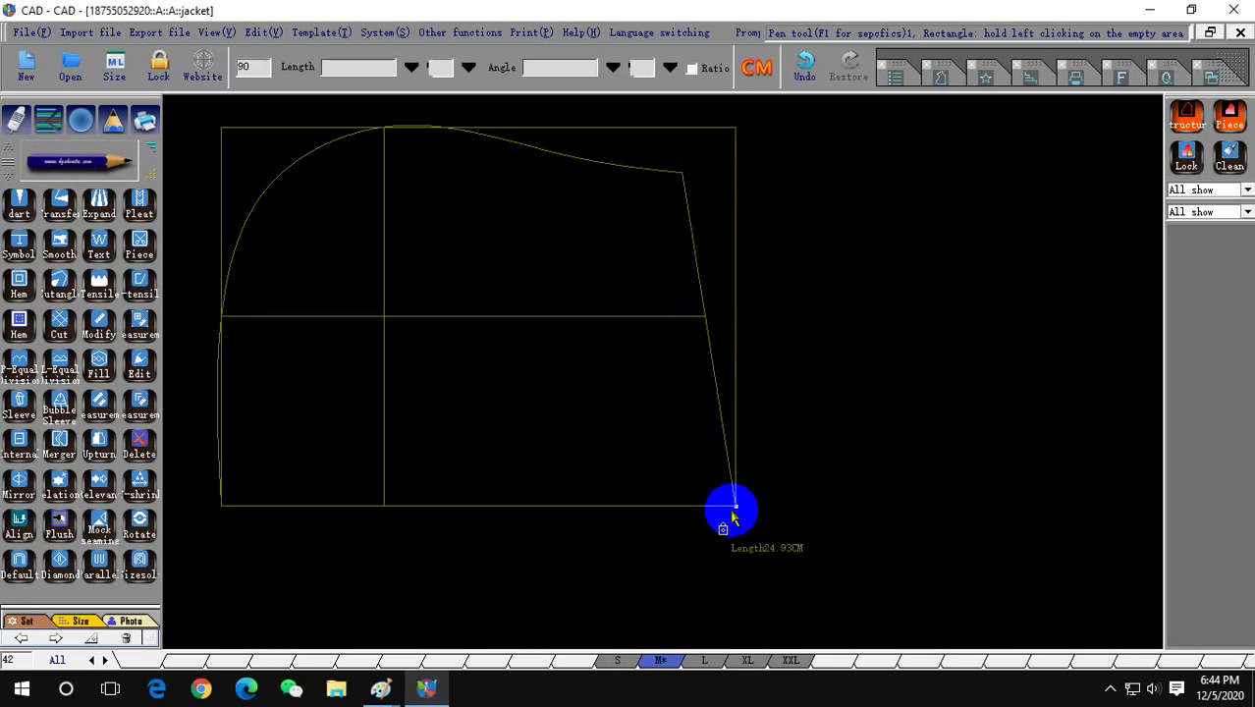
{"action": "left_click", "coordinate": [734, 507]}
{"action": "scroll", "coordinate": [756, 348], "scroll_direction": "up", "scroll_amount": 5}
{"action": "left_click_drag", "start_coordinate": [695, 339], "coordinate": [782, 221]}
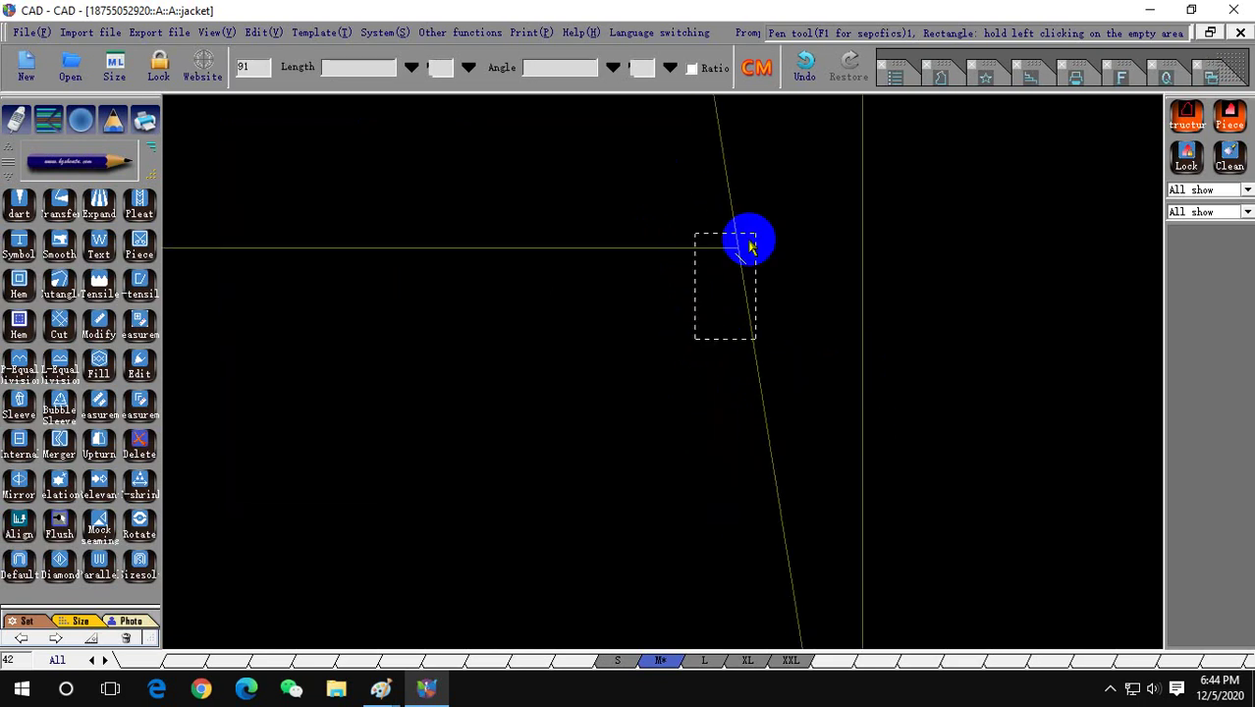
{"action": "left_click", "coordinate": [674, 391]}
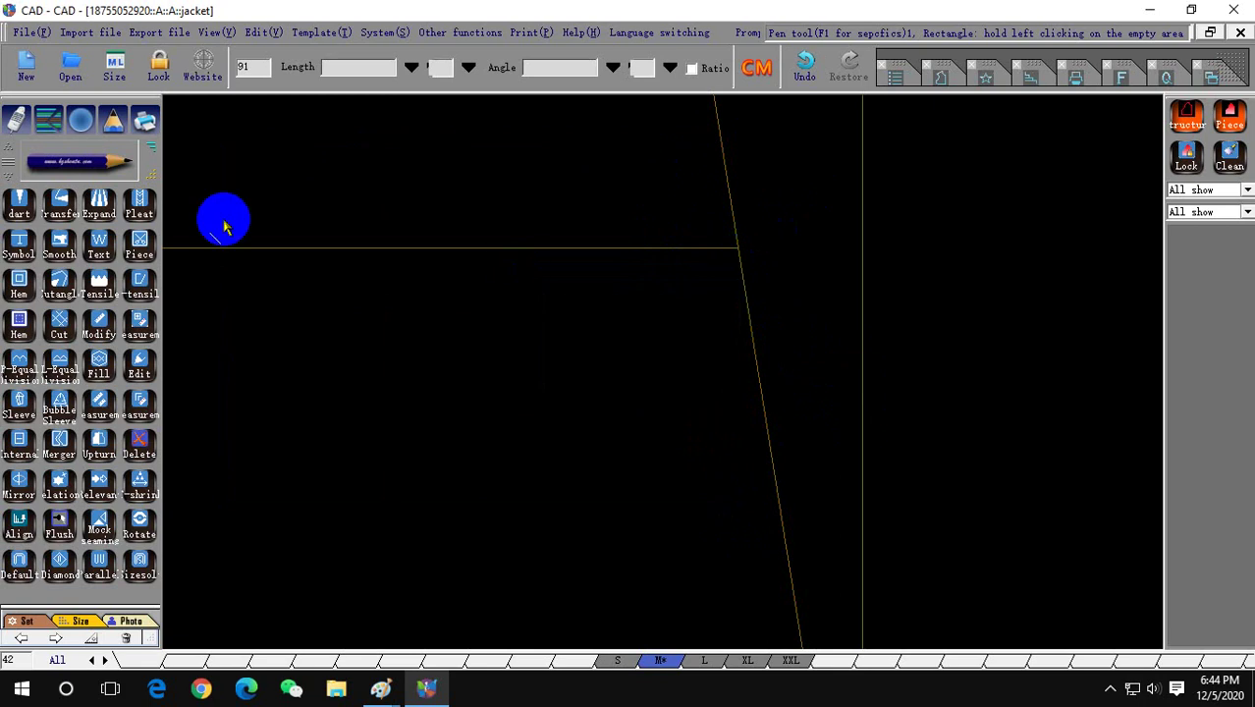
{"action": "left_click", "coordinate": [99, 284]}
Stretch the sleeve's right-side lines outward at the midline with a Free stretch of 25.
{"action": "scroll", "coordinate": [582, 336], "scroll_direction": "down", "scroll_amount": 3}
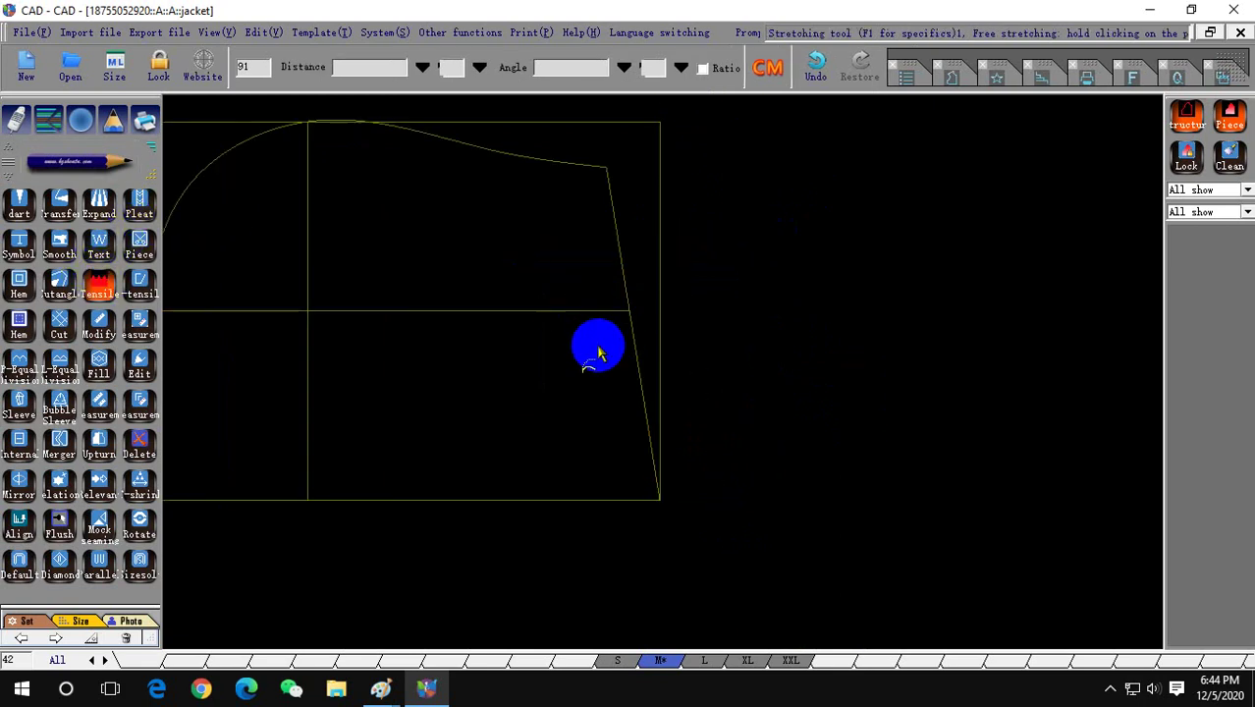
{"action": "left_click_drag", "start_coordinate": [591, 350], "coordinate": [659, 290]}
{"action": "right_click", "coordinate": [660, 289]}
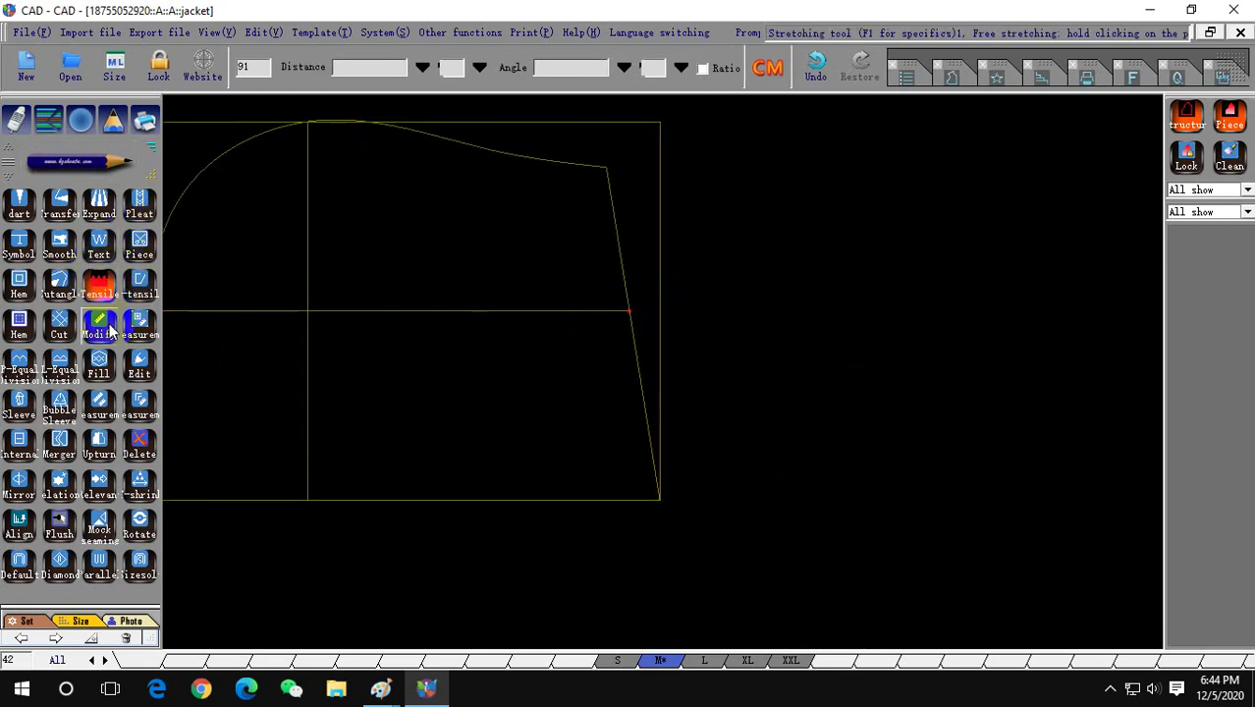
{"action": "left_click_drag", "start_coordinate": [575, 314], "coordinate": [574, 280]}
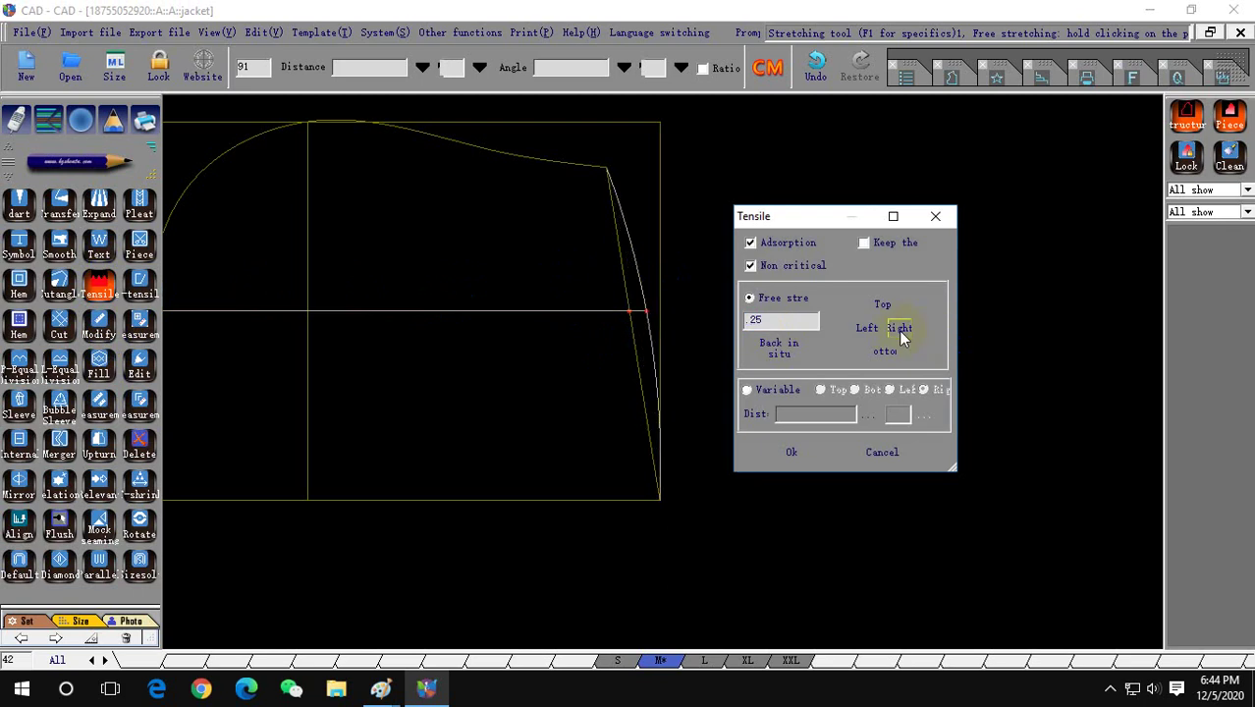
{"action": "left_click", "coordinate": [791, 452]}
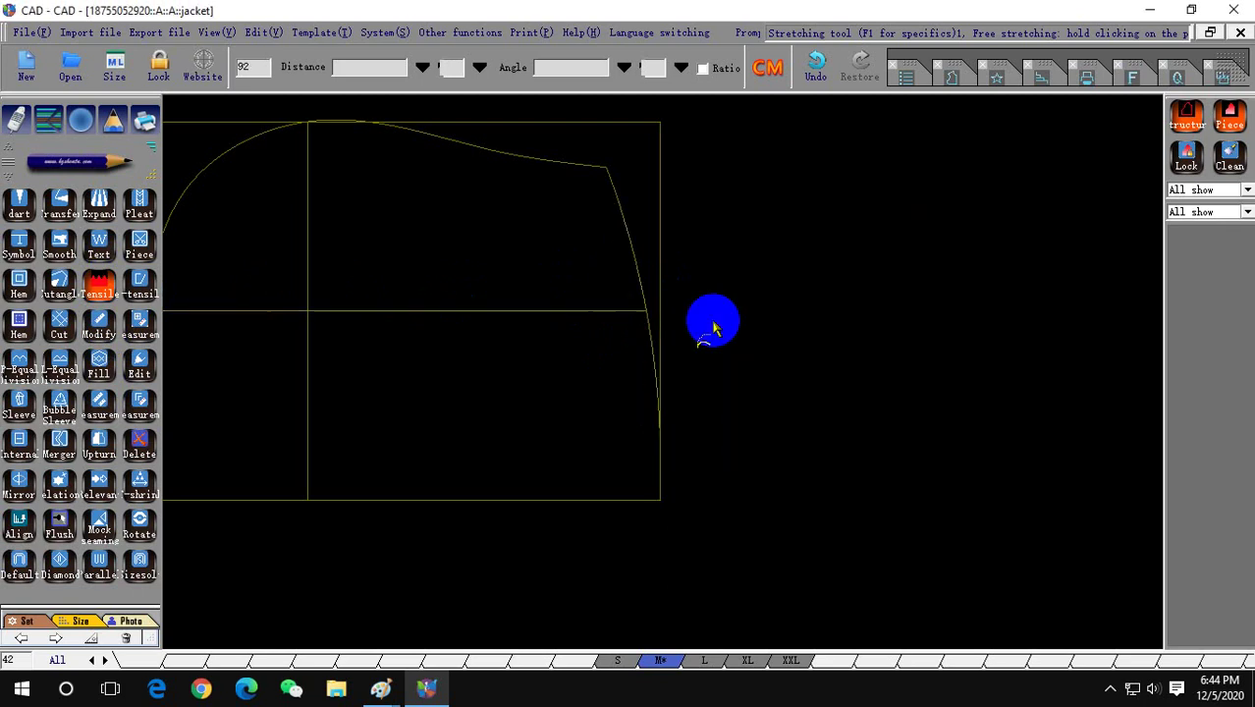
{"action": "right_click", "coordinate": [587, 257]}
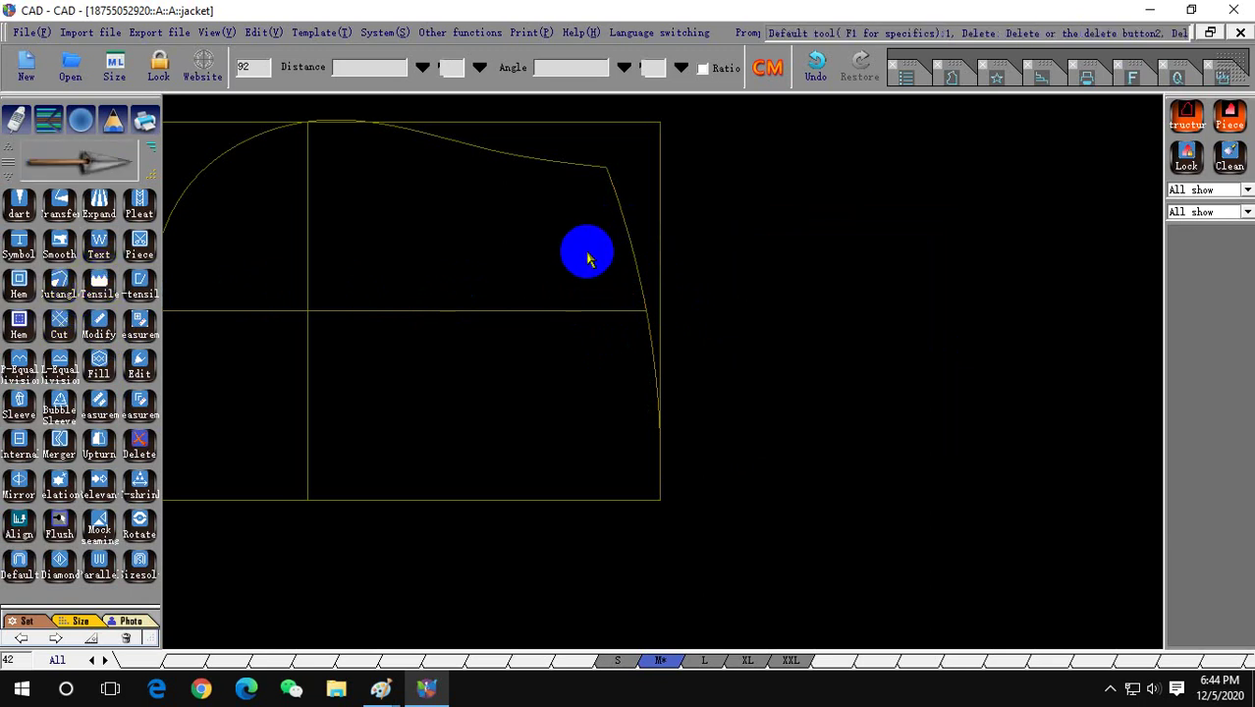
Delete the straight top and right border lines, leaving the curved right edge about 25.10 long.
{"action": "key", "text": "f"}
{"action": "scroll", "coordinate": [504, 272], "scroll_direction": "down", "scroll_amount": 1}
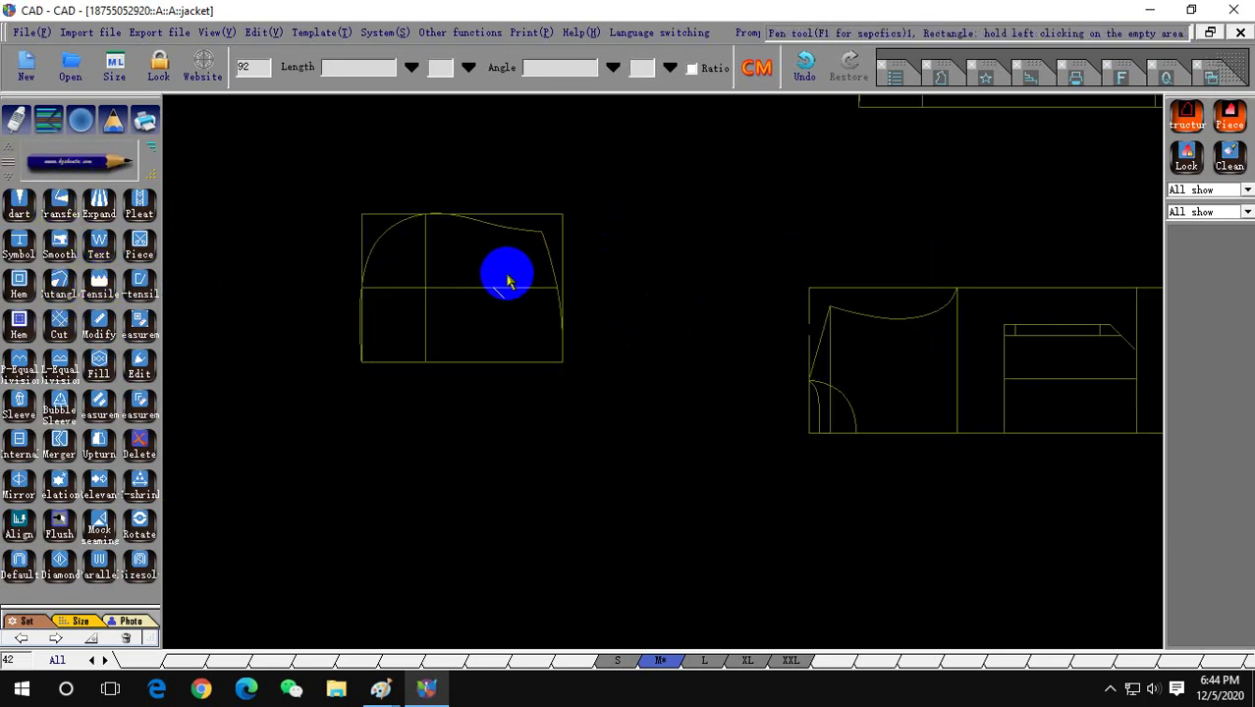
{"action": "scroll", "coordinate": [522, 273], "scroll_direction": "up", "scroll_amount": 1}
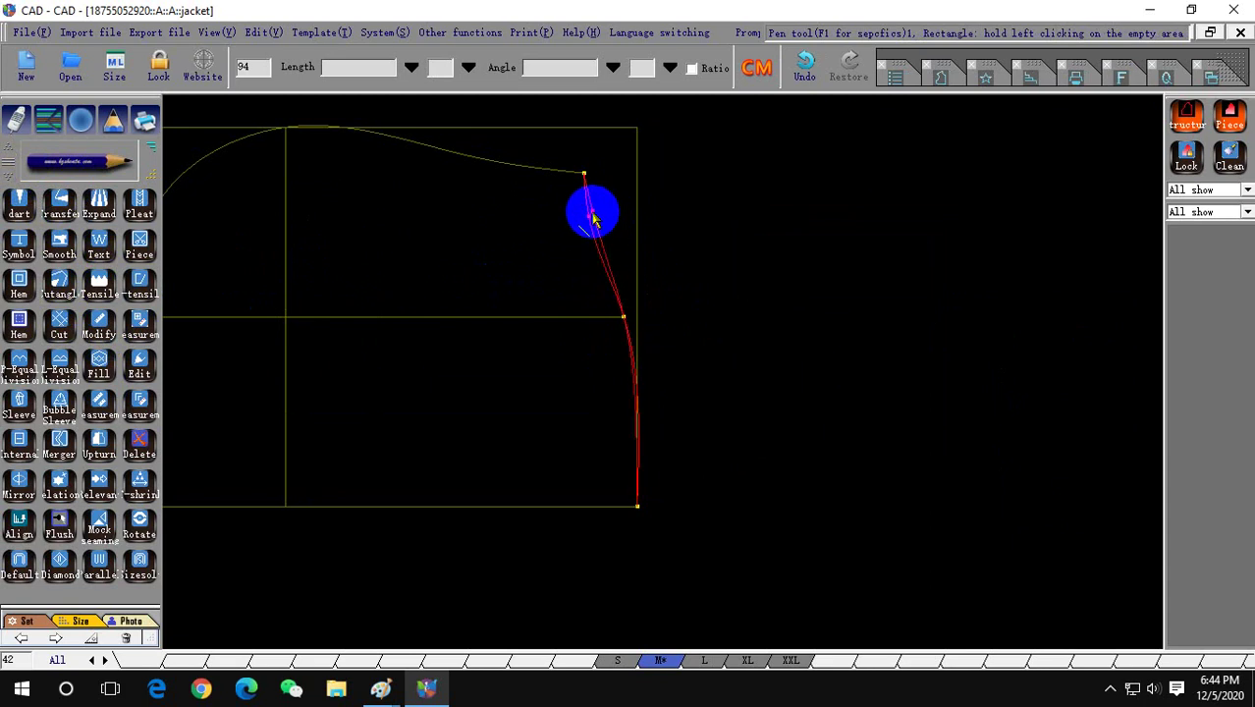
{"action": "scroll", "coordinate": [677, 246], "scroll_direction": "down", "scroll_amount": 2}
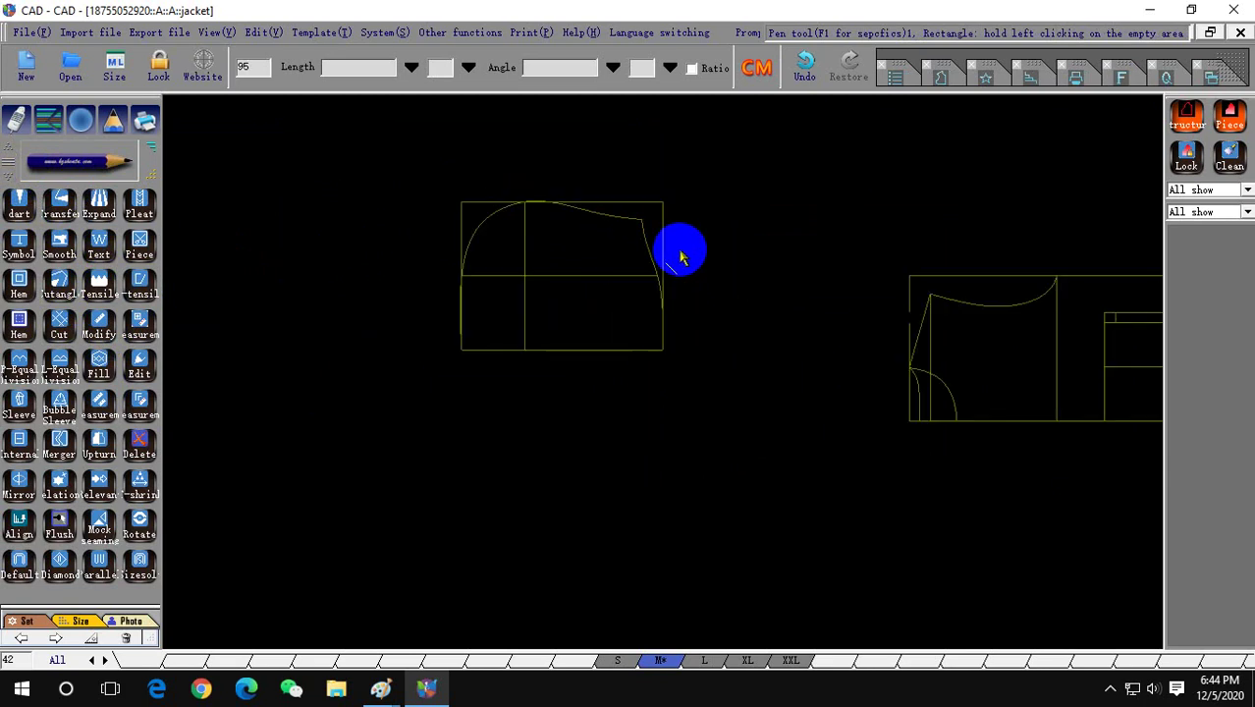
{"action": "scroll", "coordinate": [687, 260], "scroll_direction": "down", "scroll_amount": 1}
{"action": "scroll", "coordinate": [727, 245], "scroll_direction": "up", "scroll_amount": 2}
{"action": "left_click_drag", "start_coordinate": [714, 307], "coordinate": [644, 154]}
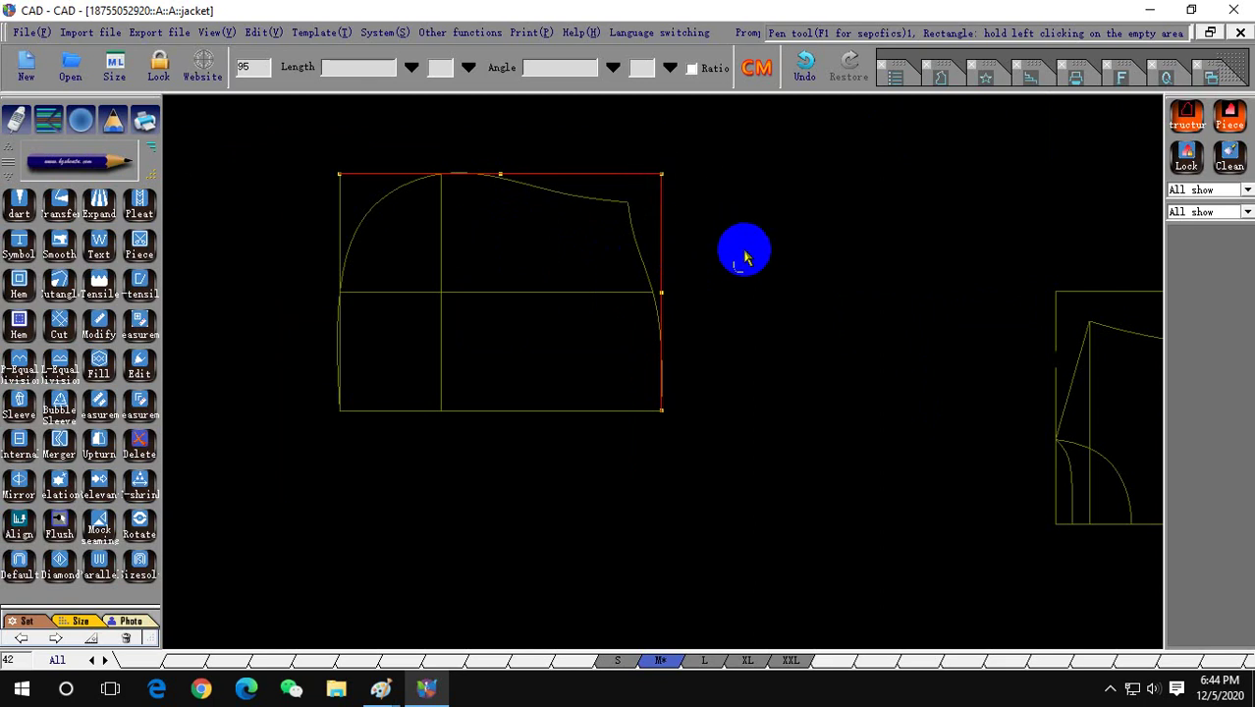
{"action": "key", "text": "Delete"}
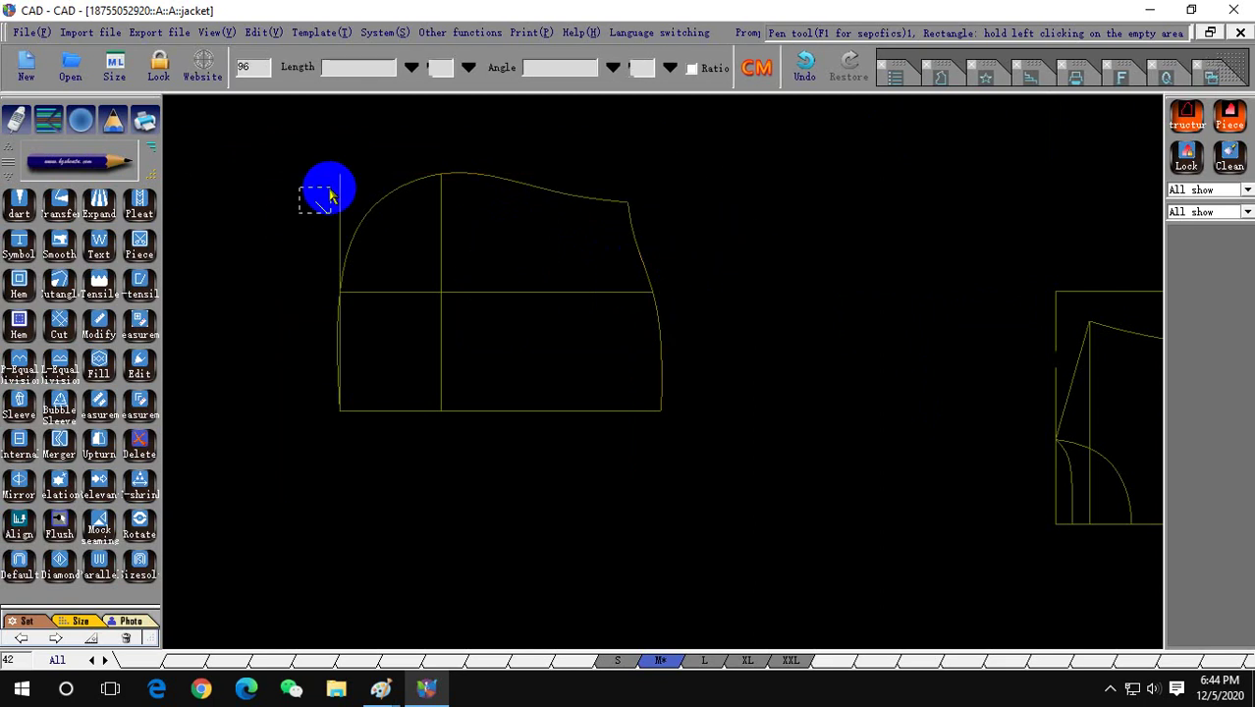
{"action": "scroll", "coordinate": [527, 316], "scroll_direction": "down", "scroll_amount": 1}
{"action": "scroll", "coordinate": [520, 309], "scroll_direction": "up", "scroll_amount": 1}
Draw a line parallel to the bottom edge, offset 2.5, forming a narrow band.
{"action": "scroll", "coordinate": [628, 324], "scroll_direction": "up", "scroll_amount": 1}
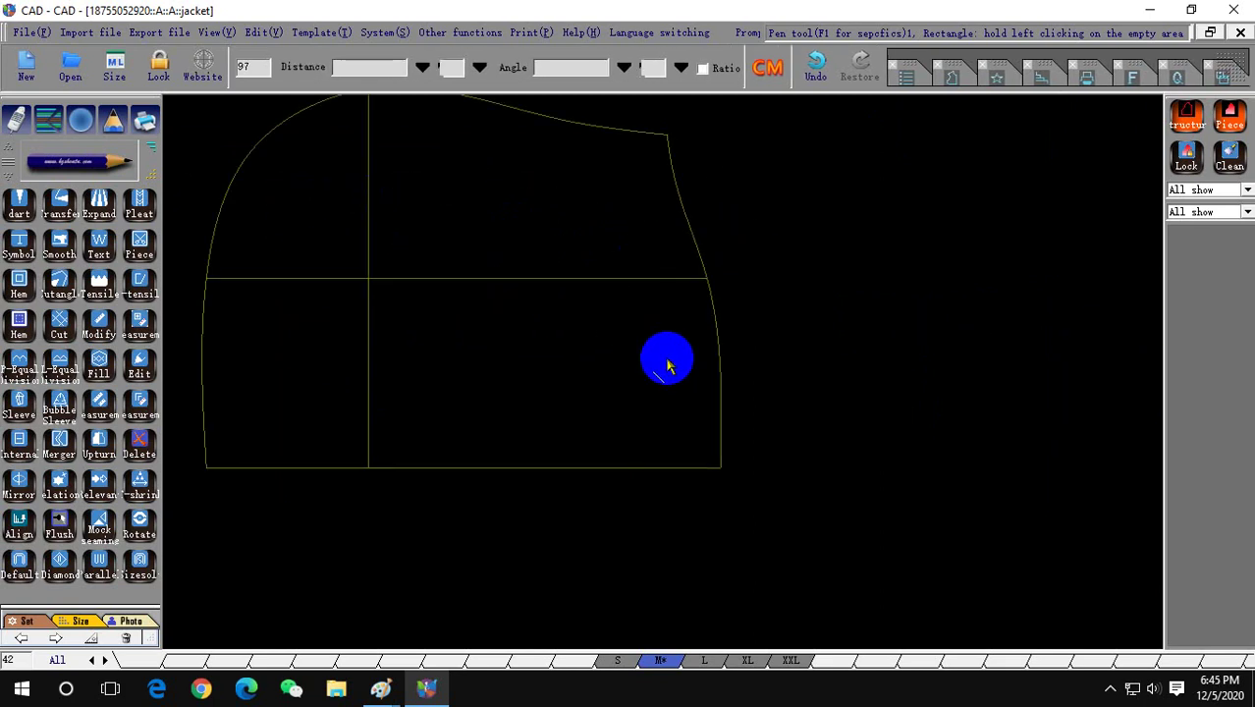
{"action": "scroll", "coordinate": [746, 427], "scroll_direction": "down", "scroll_amount": 1}
{"action": "left_click", "coordinate": [616, 443]}
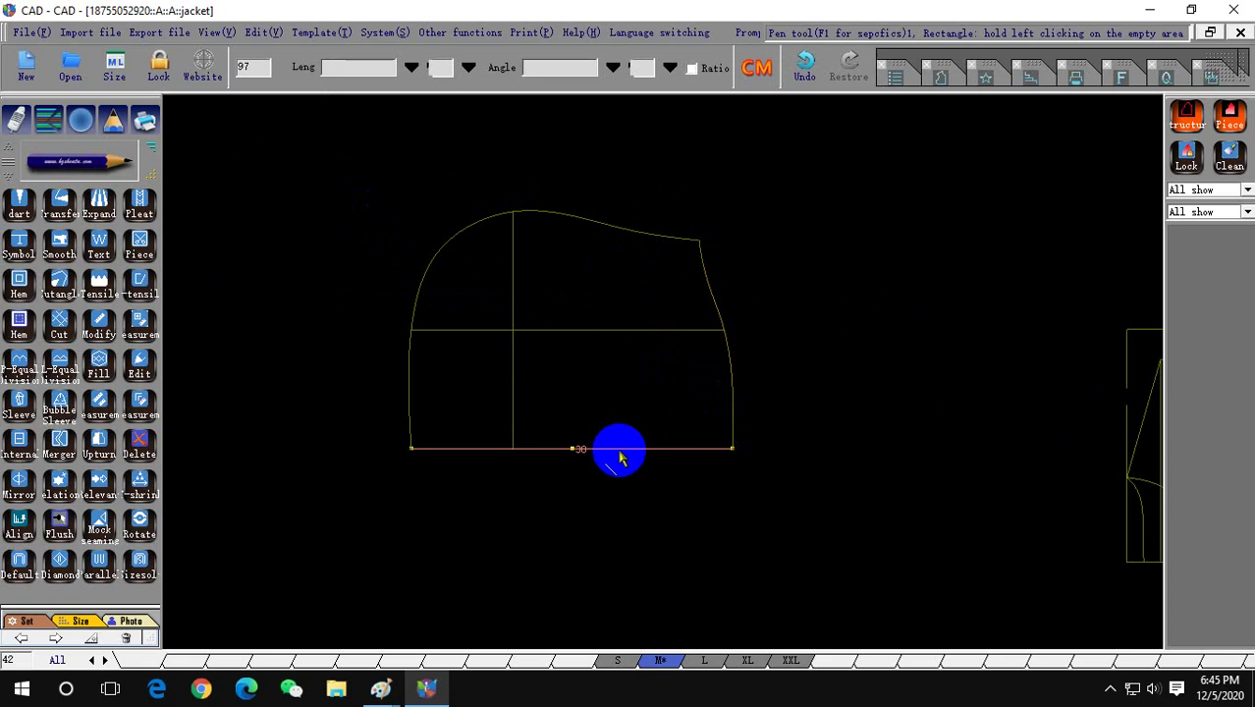
{"action": "type", "text": "2.5"}
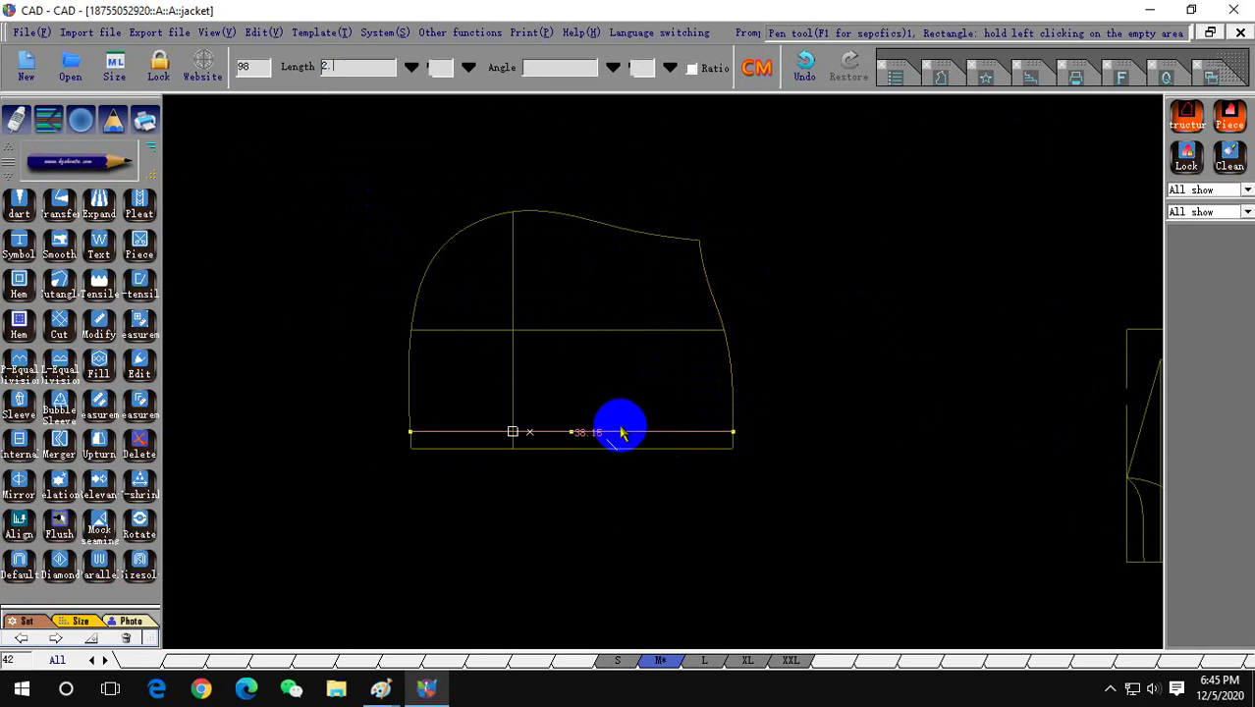
{"action": "scroll", "coordinate": [575, 422], "scroll_direction": "up", "scroll_amount": 1}
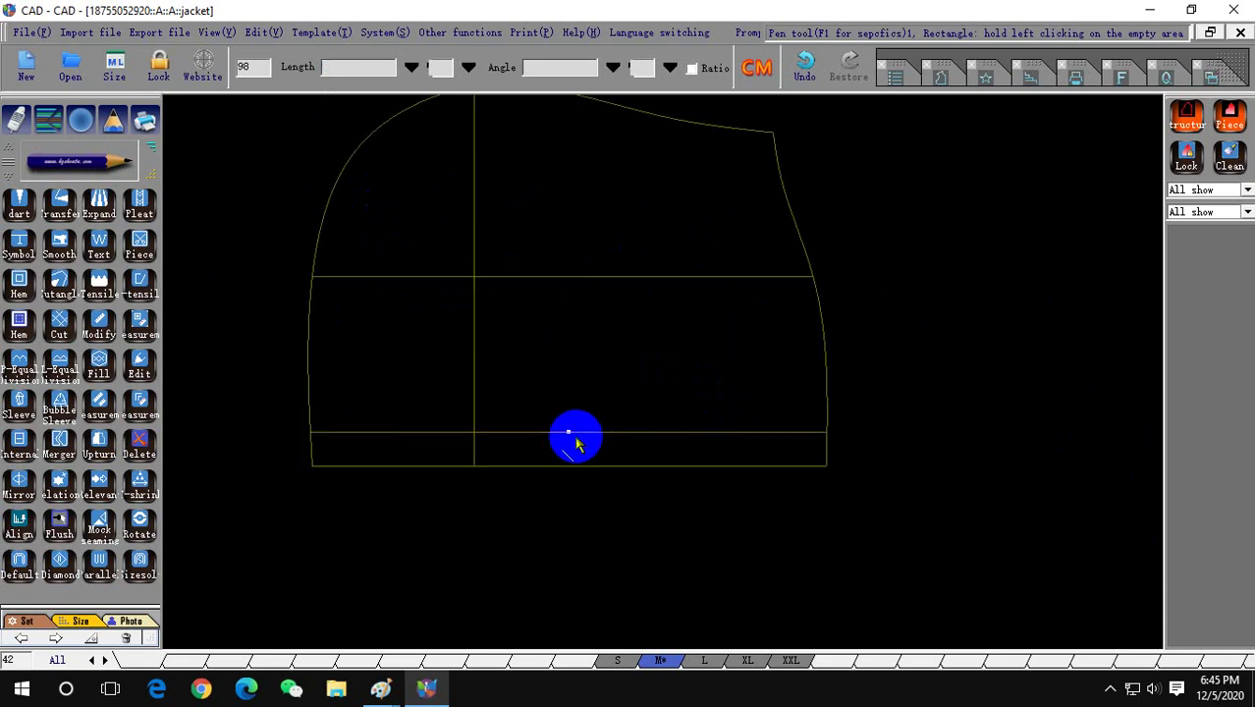
{"action": "left_click_drag", "start_coordinate": [577, 446], "coordinate": [649, 443]}
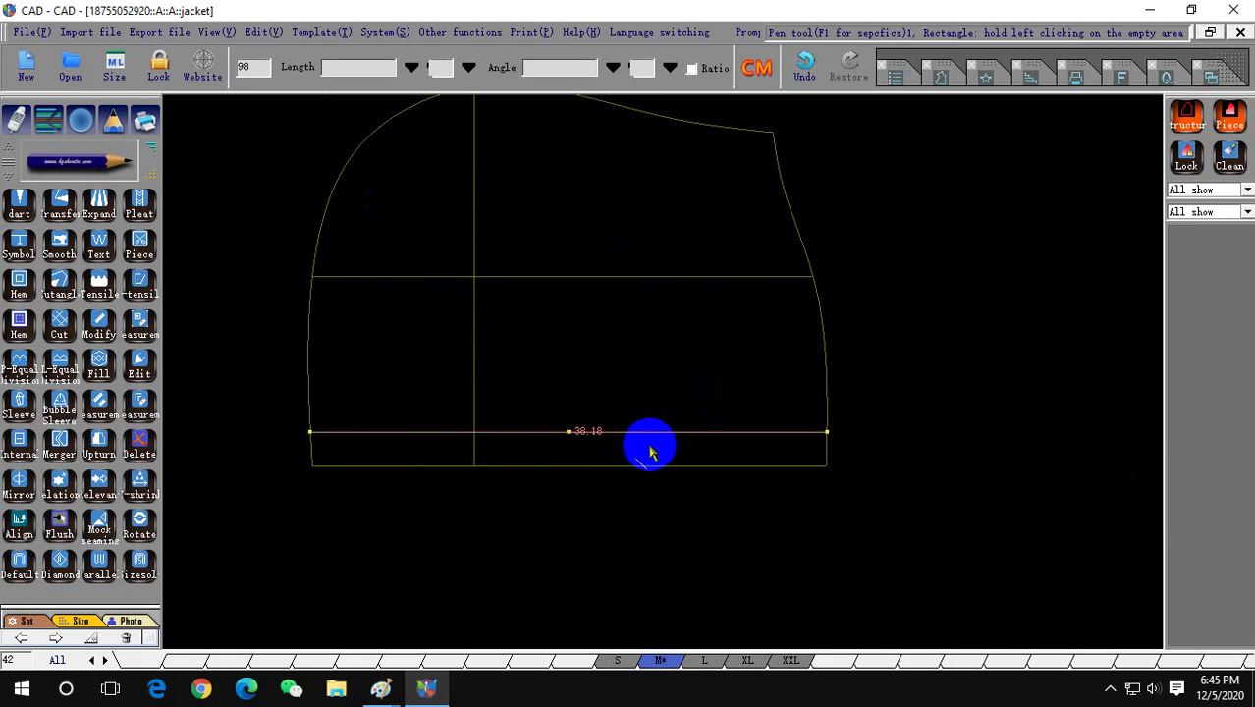
{"action": "scroll", "coordinate": [608, 393], "scroll_direction": "up", "scroll_amount": 2}
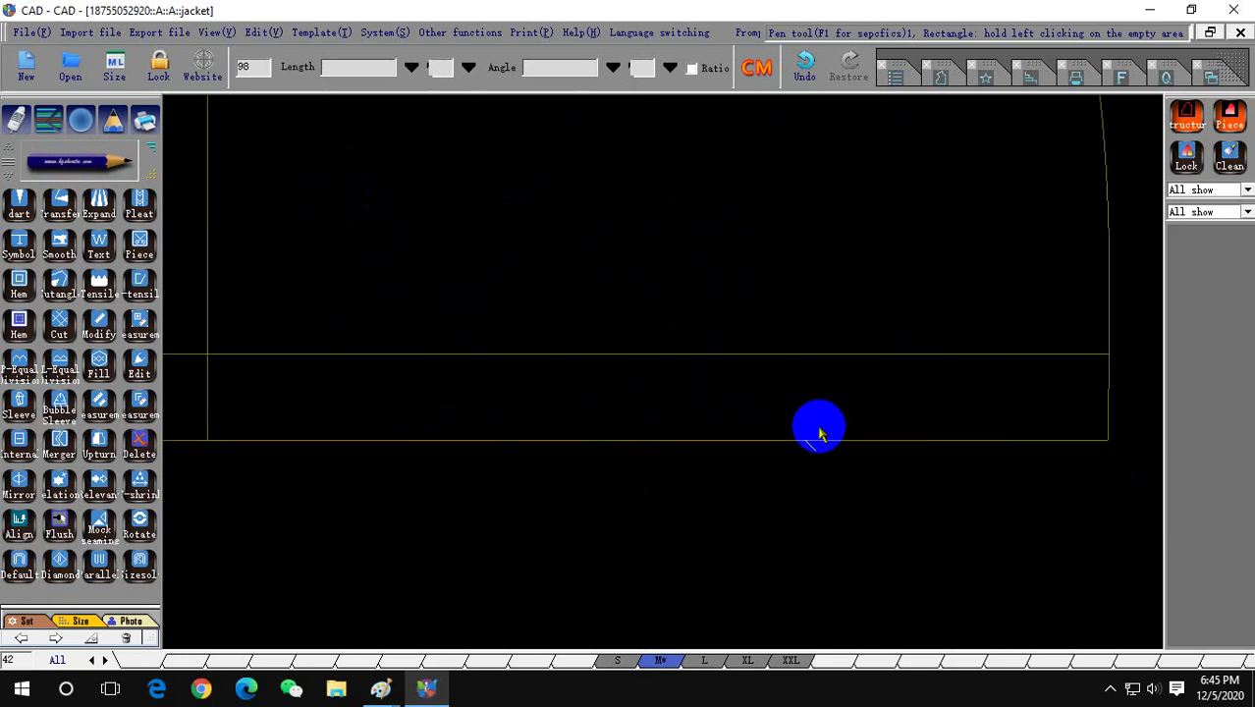
{"action": "left_click_drag", "start_coordinate": [820, 432], "coordinate": [862, 396]}
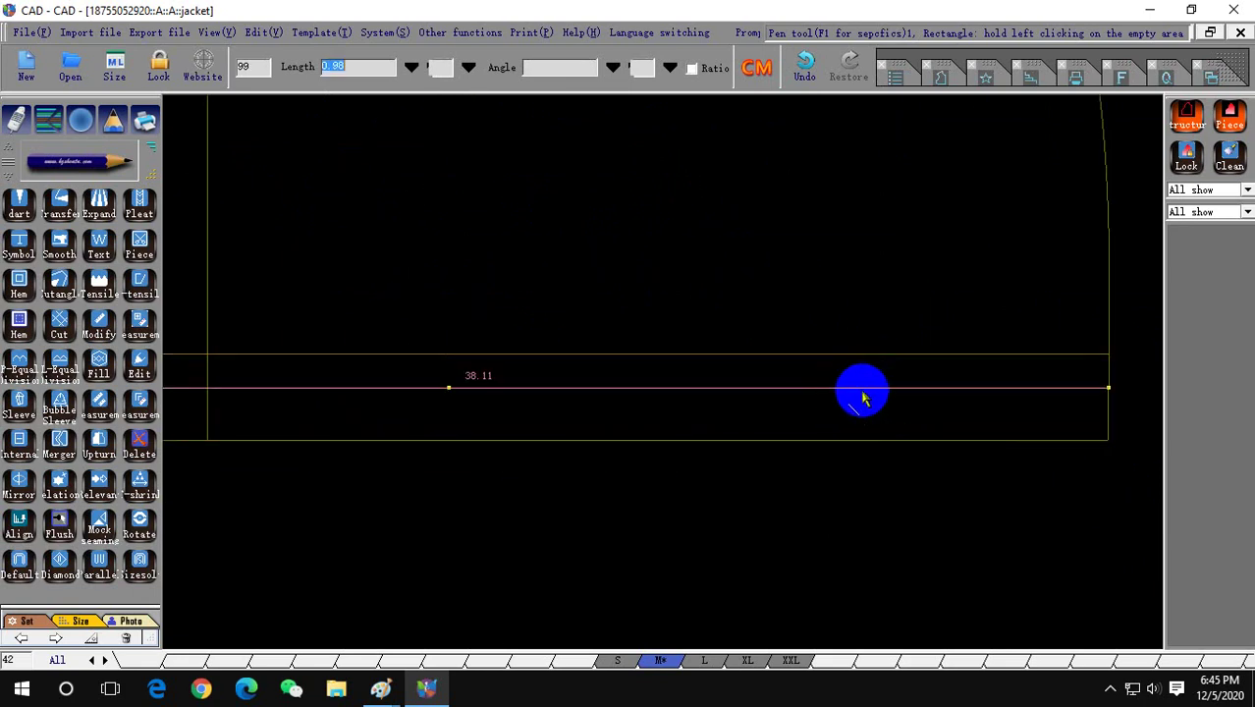
{"action": "type", "text": "6"}
Trace the piece's right edge as a curve and finish it.
{"action": "scroll", "coordinate": [824, 384], "scroll_direction": "down", "scroll_amount": 3}
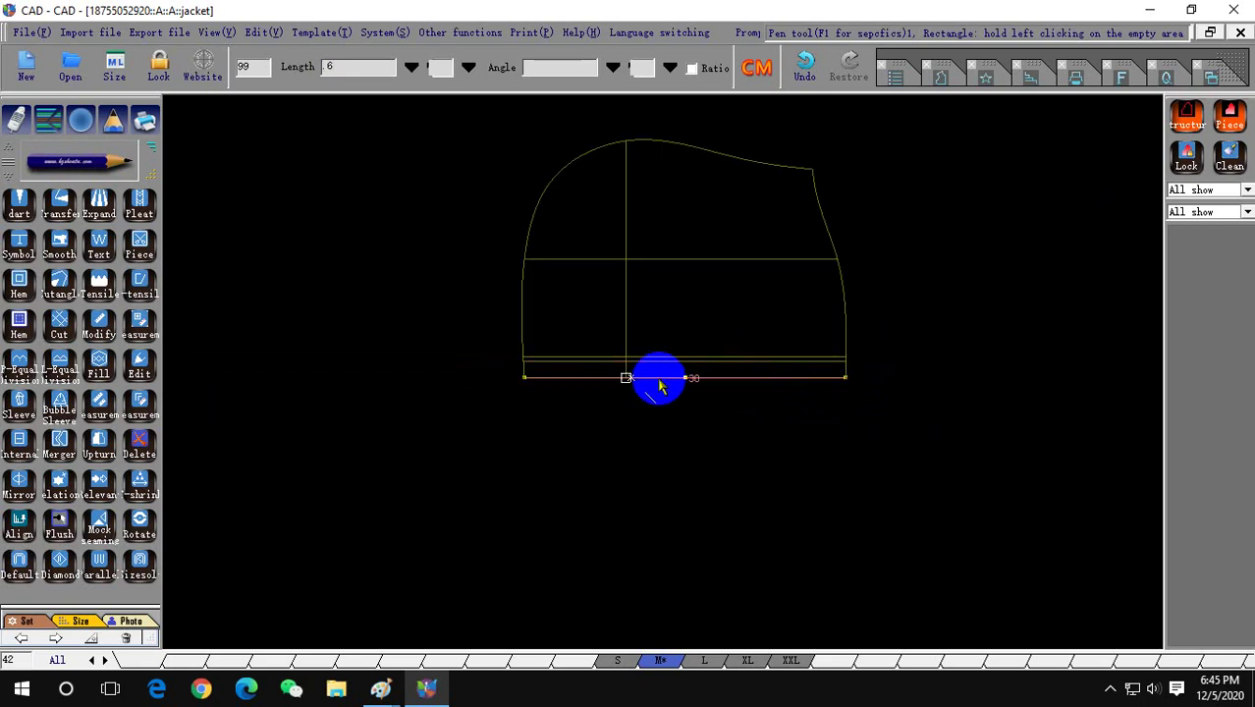
{"action": "scroll", "coordinate": [648, 368], "scroll_direction": "down", "scroll_amount": 2}
{"action": "scroll", "coordinate": [633, 343], "scroll_direction": "up", "scroll_amount": 2}
{"action": "scroll", "coordinate": [699, 269], "scroll_direction": "up", "scroll_amount": 3}
{"action": "scroll", "coordinate": [677, 309], "scroll_direction": "down", "scroll_amount": 3}
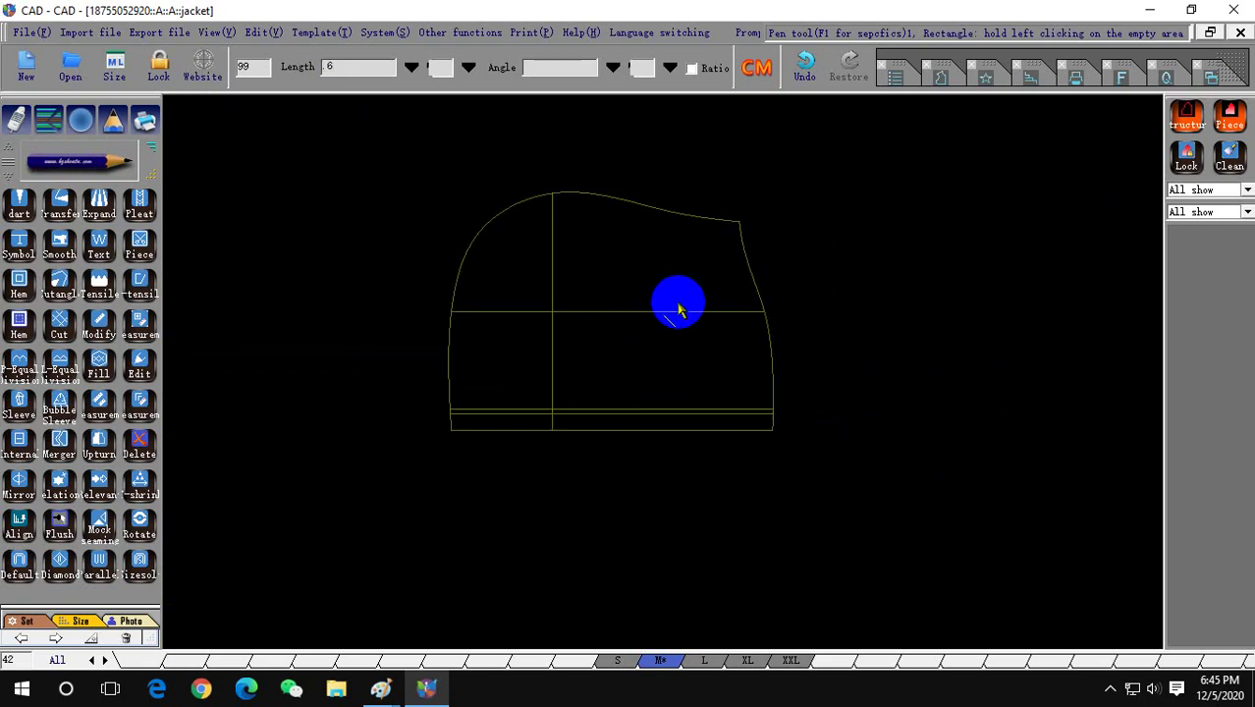
{"action": "scroll", "coordinate": [491, 344], "scroll_direction": "up", "scroll_amount": 3}
{"action": "scroll", "coordinate": [475, 324], "scroll_direction": "down", "scroll_amount": 3}
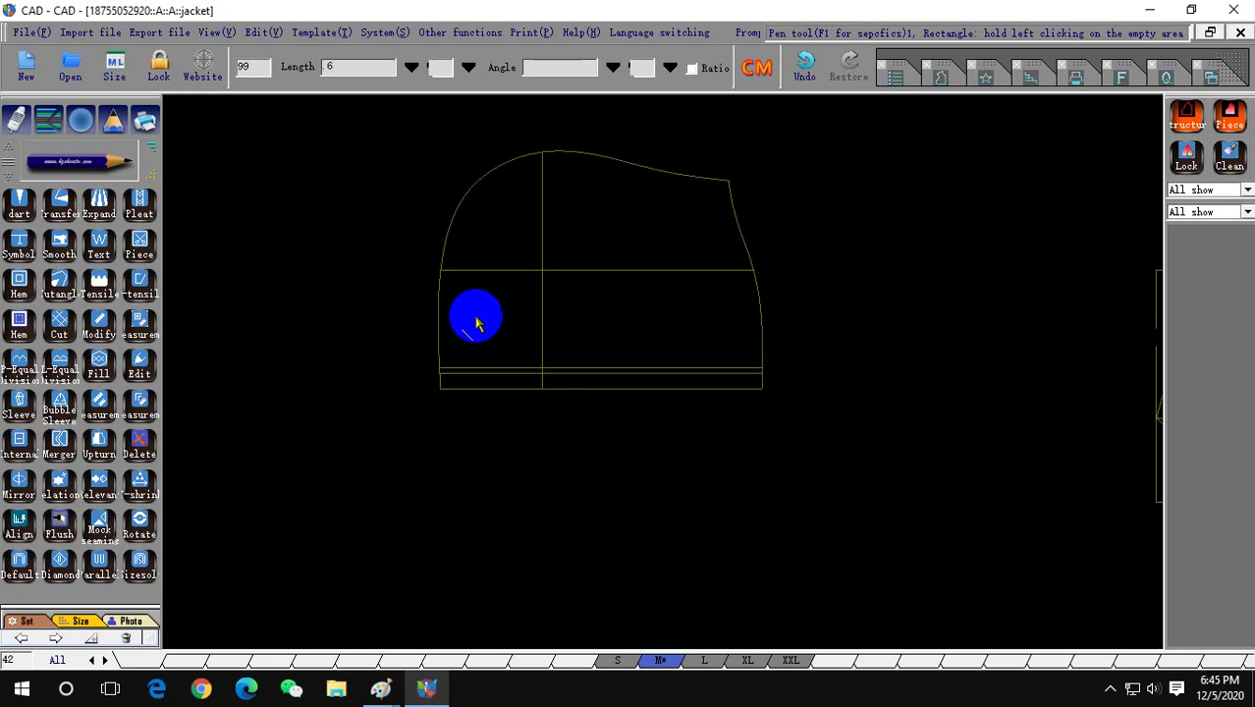
{"action": "scroll", "coordinate": [475, 324], "scroll_direction": "down", "scroll_amount": 2}
{"action": "scroll", "coordinate": [562, 293], "scroll_direction": "up", "scroll_amount": 2}
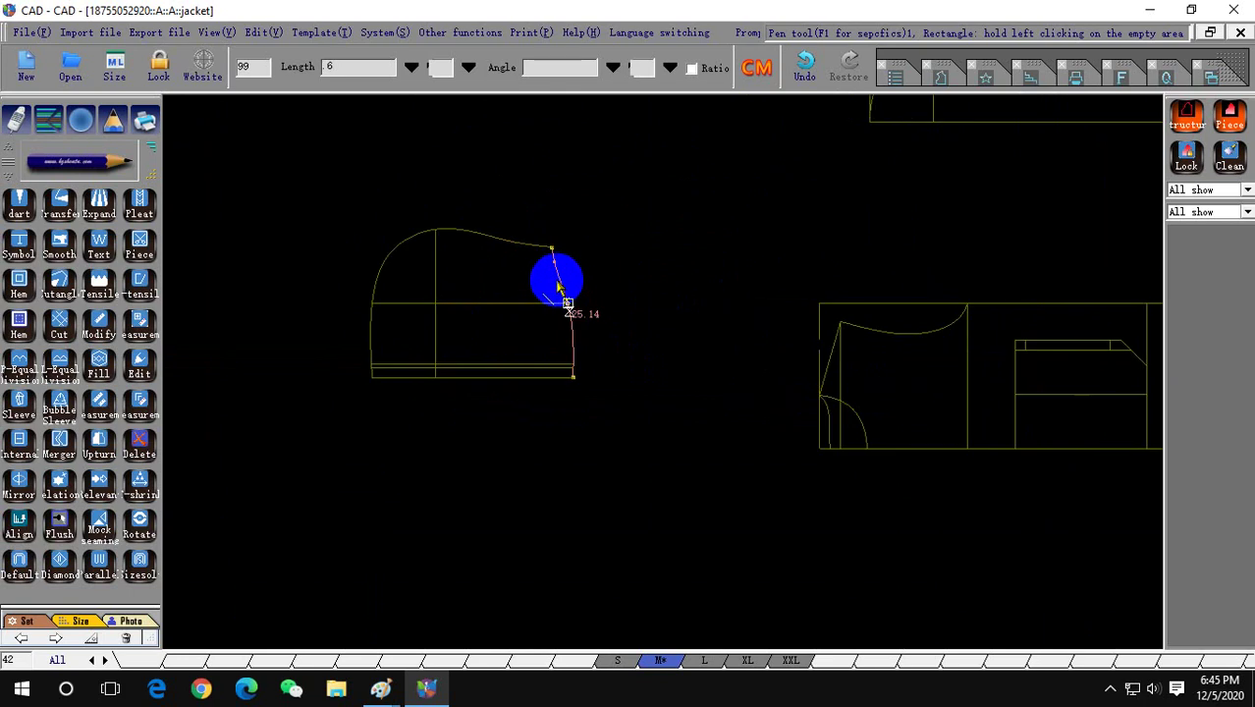
{"action": "right_click", "coordinate": [557, 284]}
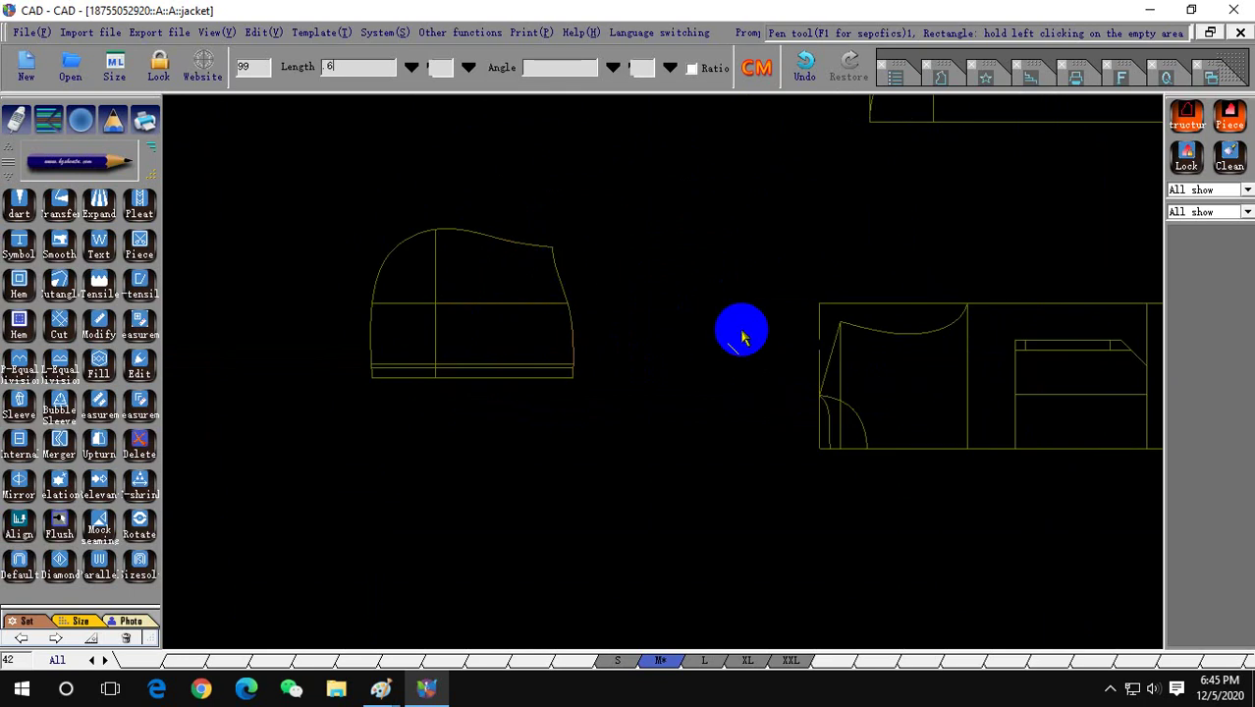
{"action": "left_click", "coordinate": [99, 403]}
Measure the sleeve cap curve: 15.03 for the first segment, 25.58 total.
{"action": "scroll", "coordinate": [888, 446], "scroll_direction": "up", "scroll_amount": 3}
{"action": "left_click", "coordinate": [834, 422]}
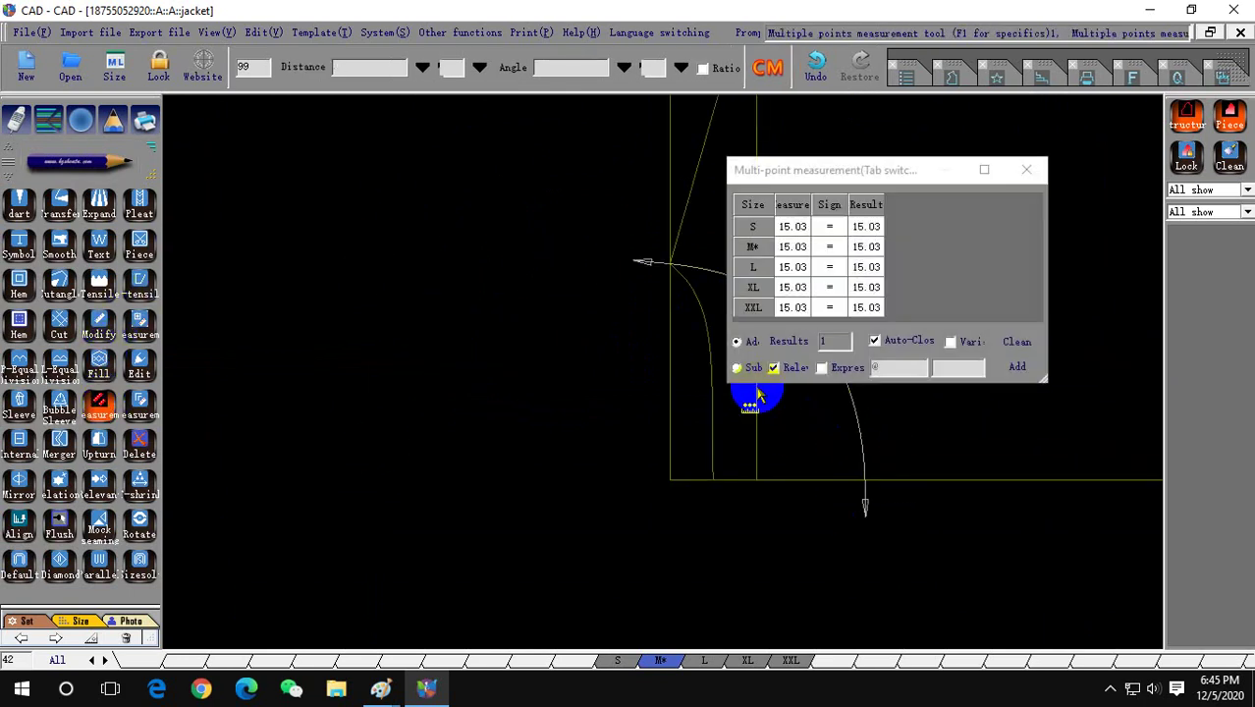
{"action": "left_click", "coordinate": [694, 430]}
{"action": "scroll", "coordinate": [546, 411], "scroll_direction": "down", "scroll_amount": 2}
{"action": "scroll", "coordinate": [505, 411], "scroll_direction": "down", "scroll_amount": 2}
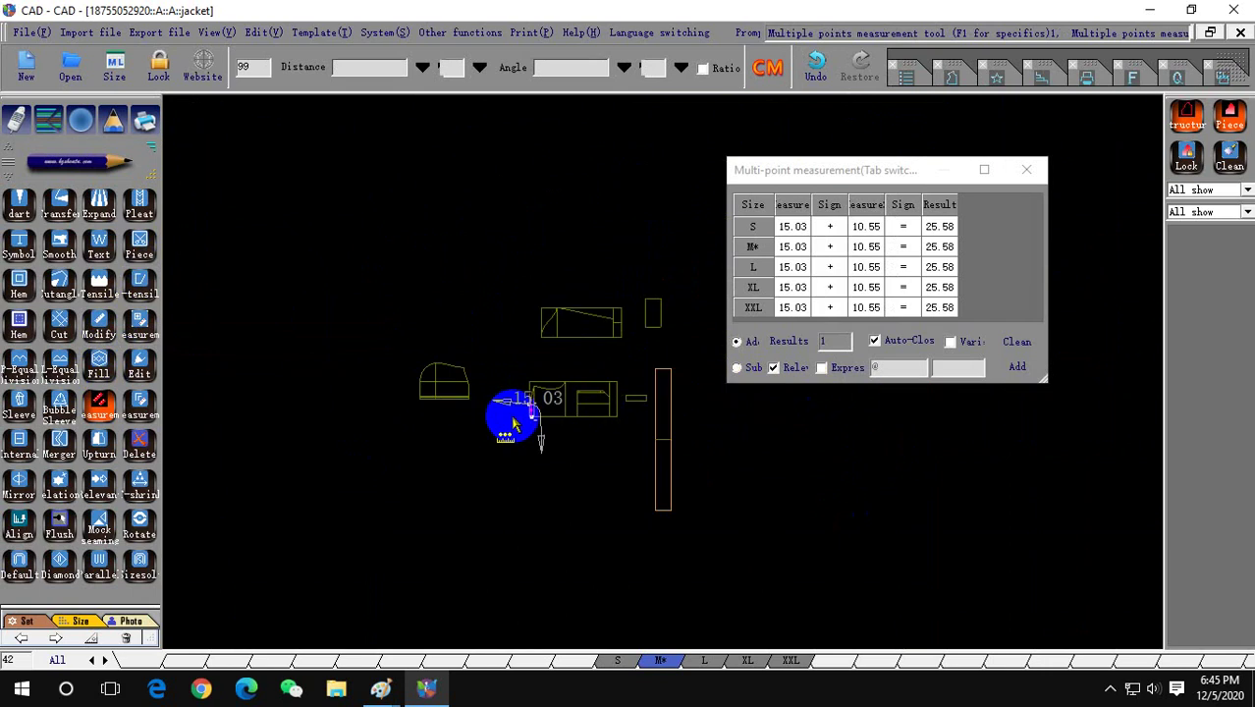
{"action": "left_click", "coordinate": [971, 367]}
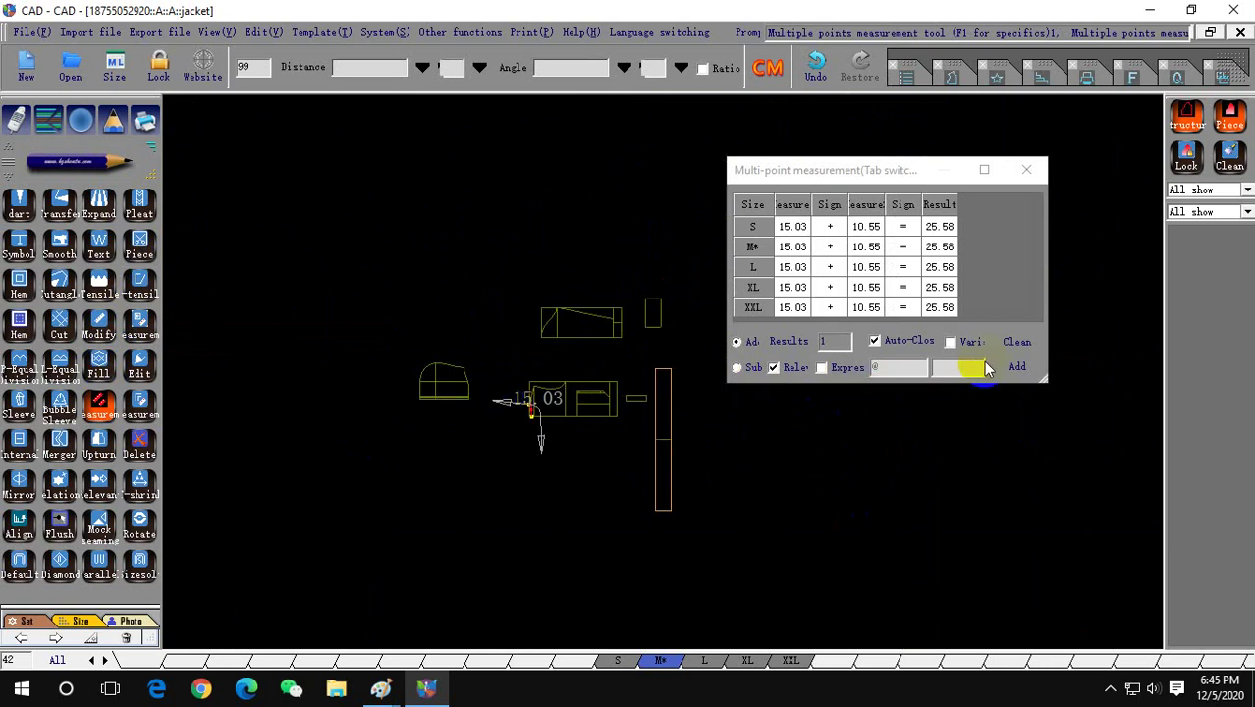
{"action": "left_click", "coordinate": [1026, 169]}
Measure the sleeve's horizontal line.
{"action": "scroll", "coordinate": [589, 381], "scroll_direction": "up", "scroll_amount": 2}
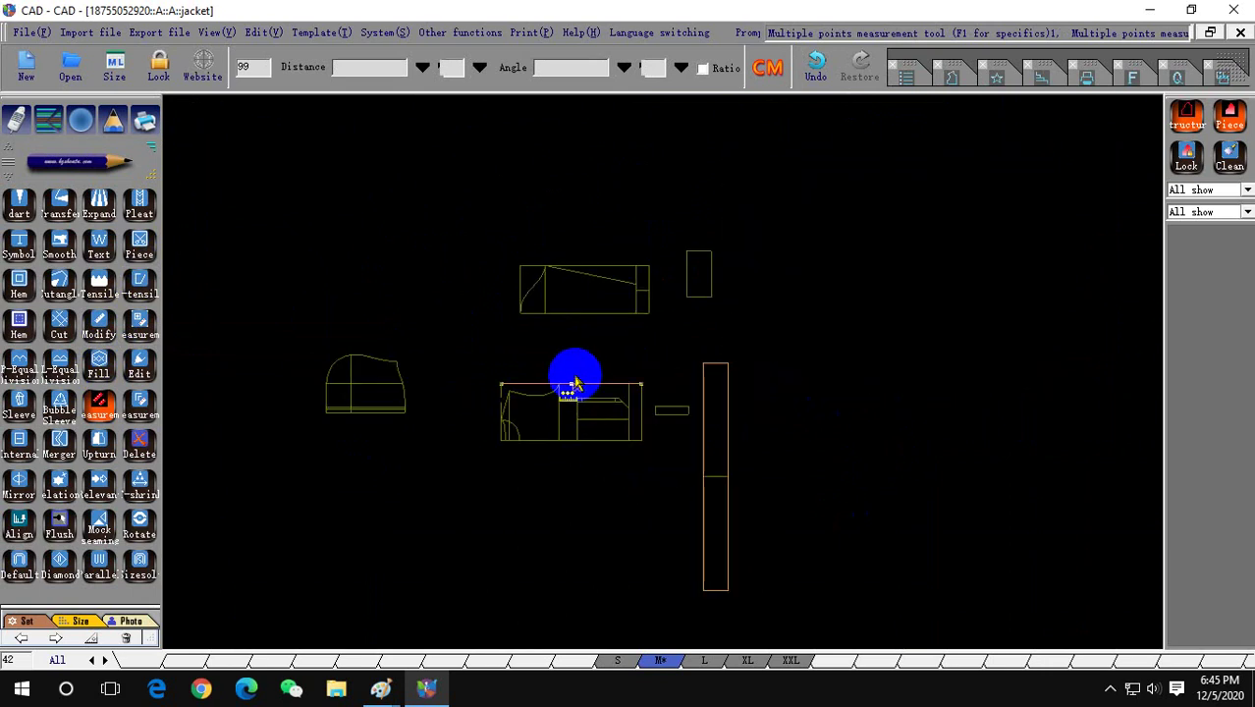
{"action": "scroll", "coordinate": [660, 386], "scroll_direction": "up", "scroll_amount": 2}
{"action": "scroll", "coordinate": [661, 386], "scroll_direction": "down", "scroll_amount": 2}
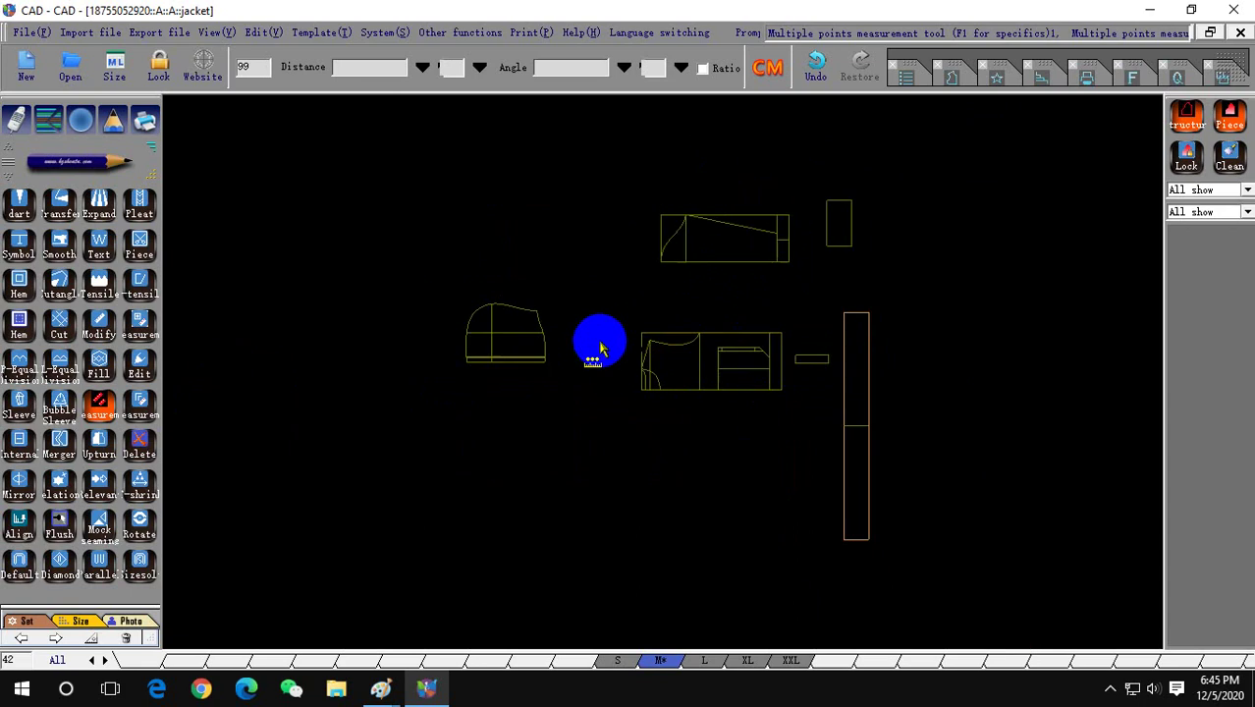
{"action": "left_click", "coordinate": [530, 335]}
{"action": "scroll", "coordinate": [538, 324], "scroll_direction": "up", "scroll_amount": 2}
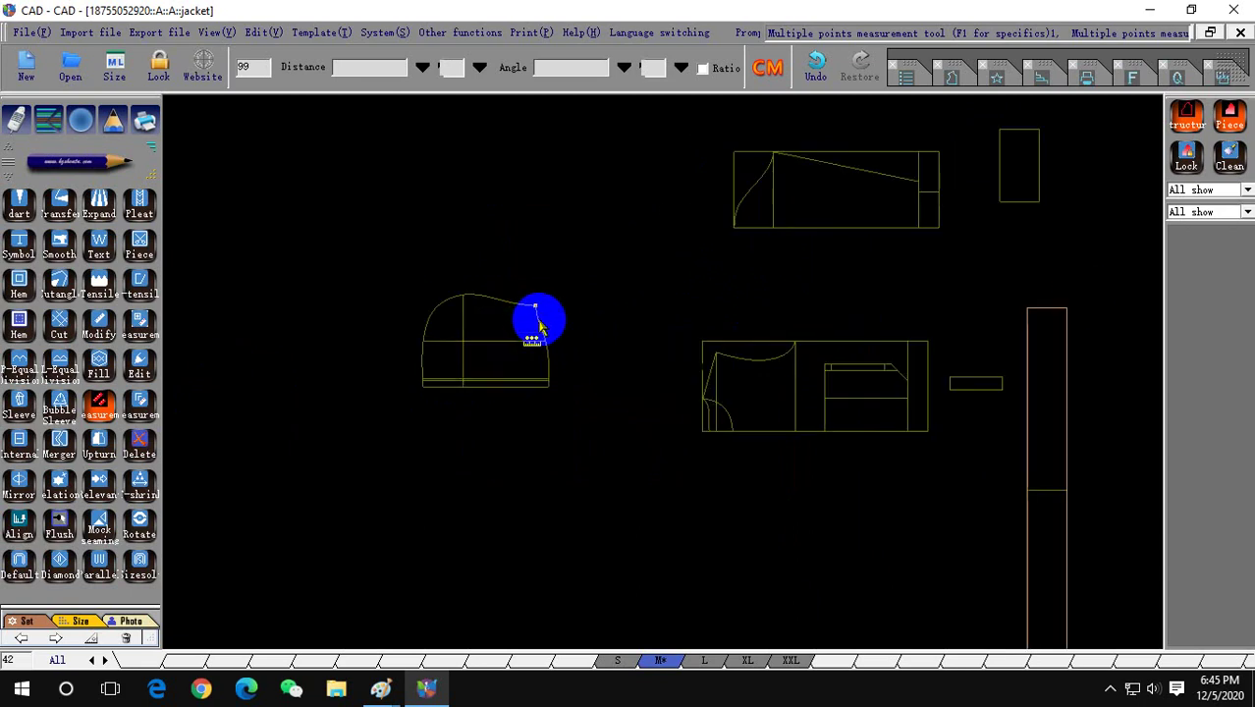
{"action": "scroll", "coordinate": [537, 326], "scroll_direction": "up", "scroll_amount": 2}
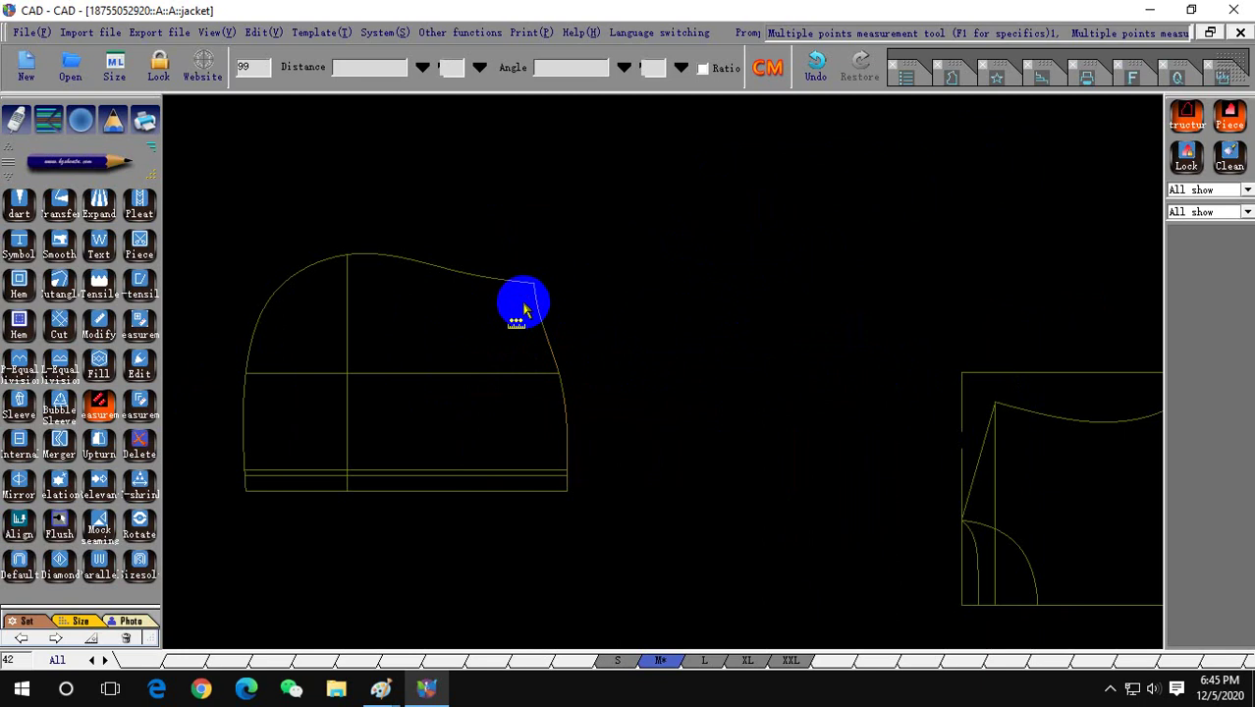
Stretch the sleeve cap point by 25 with the Tensile tool, giving 25.37.
{"action": "left_click", "coordinate": [99, 284]}
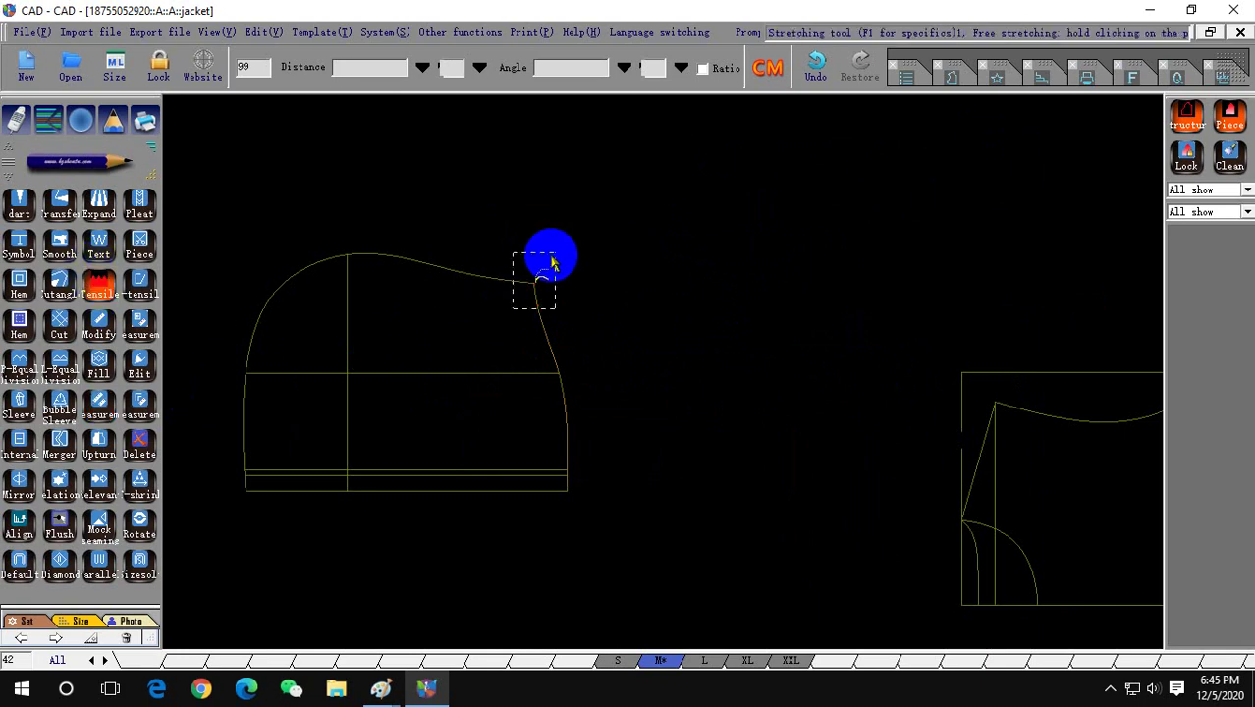
{"action": "left_click", "coordinate": [547, 255]}
{"action": "left_click", "coordinate": [805, 318]}
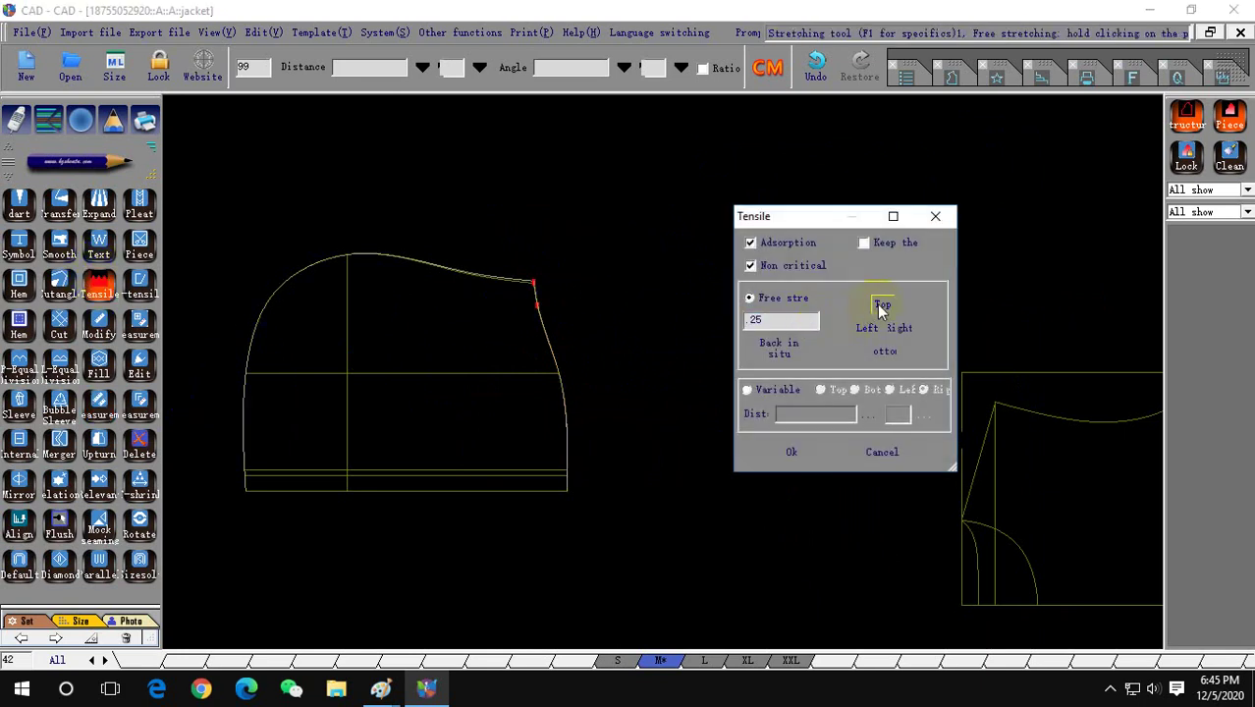
{"action": "left_click", "coordinate": [792, 452]}
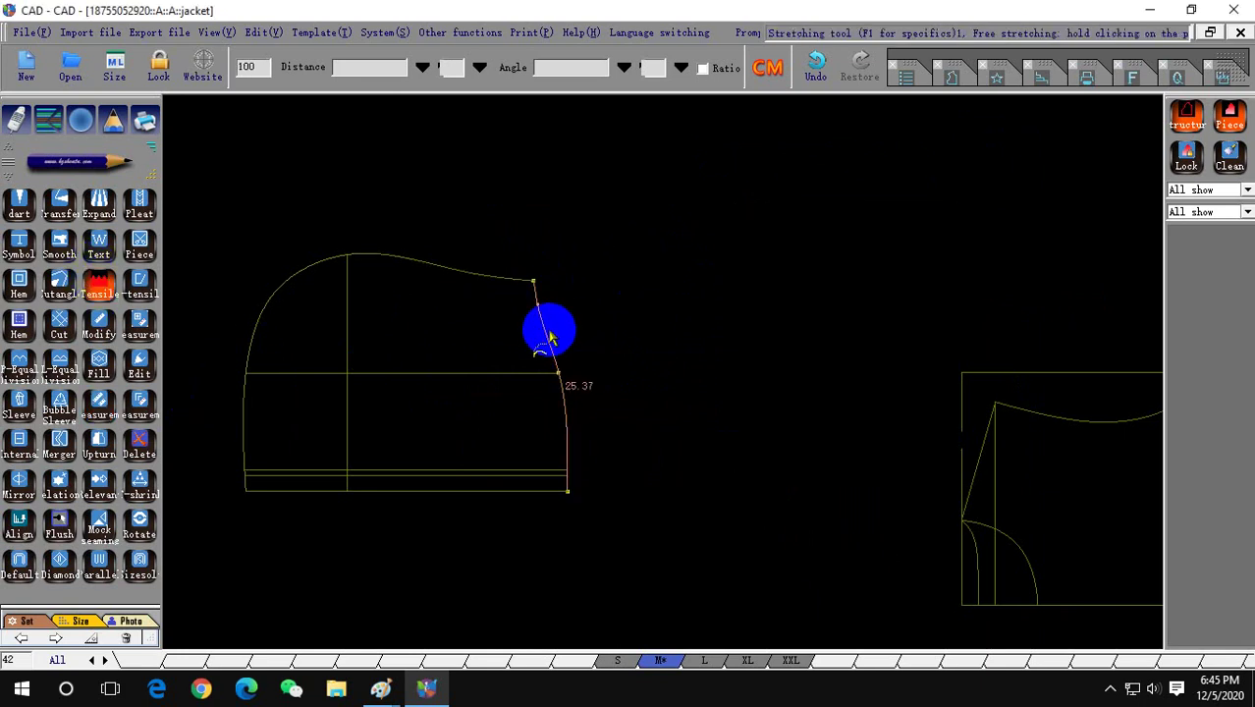
{"action": "scroll", "coordinate": [639, 292], "scroll_direction": "down", "scroll_amount": 2}
{"action": "scroll", "coordinate": [560, 300], "scroll_direction": "down", "scroll_amount": 2}
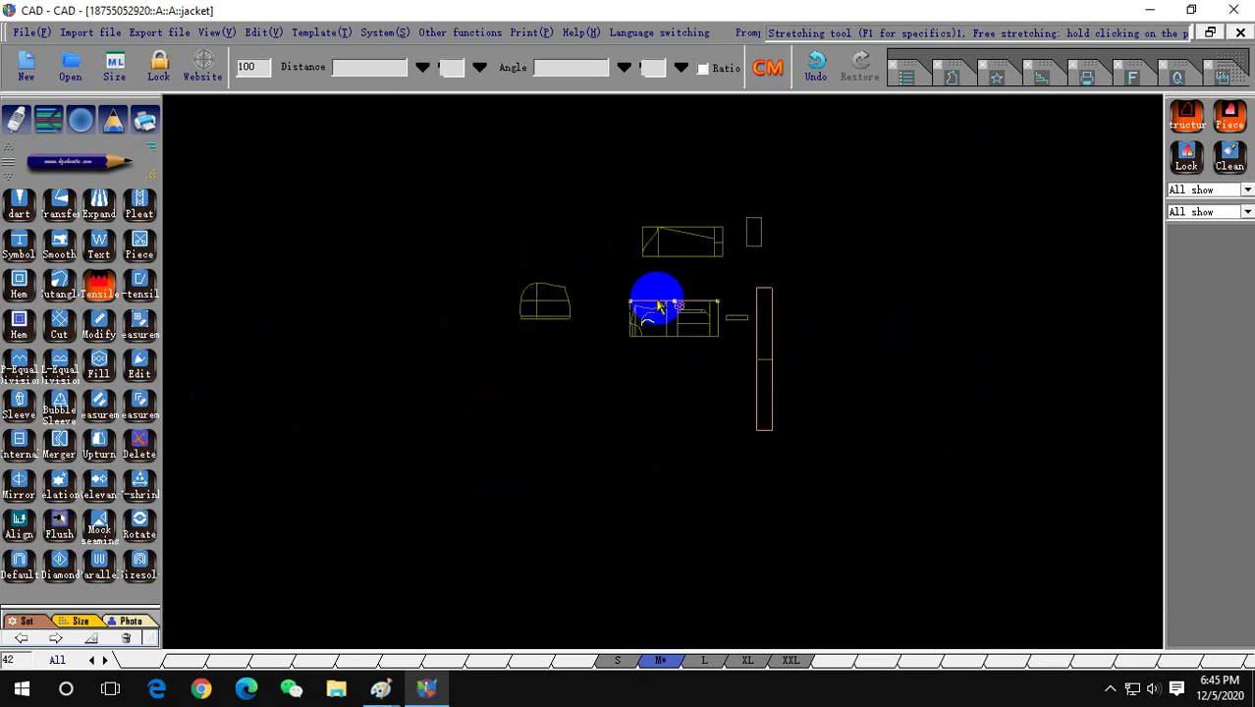
Leave the Tensile tool and return to plain selection of the pattern pieces.
{"action": "scroll", "coordinate": [409, 257], "scroll_direction": "down", "scroll_amount": 1}
{"action": "left_click_drag", "start_coordinate": [426, 230], "coordinate": [692, 381]}
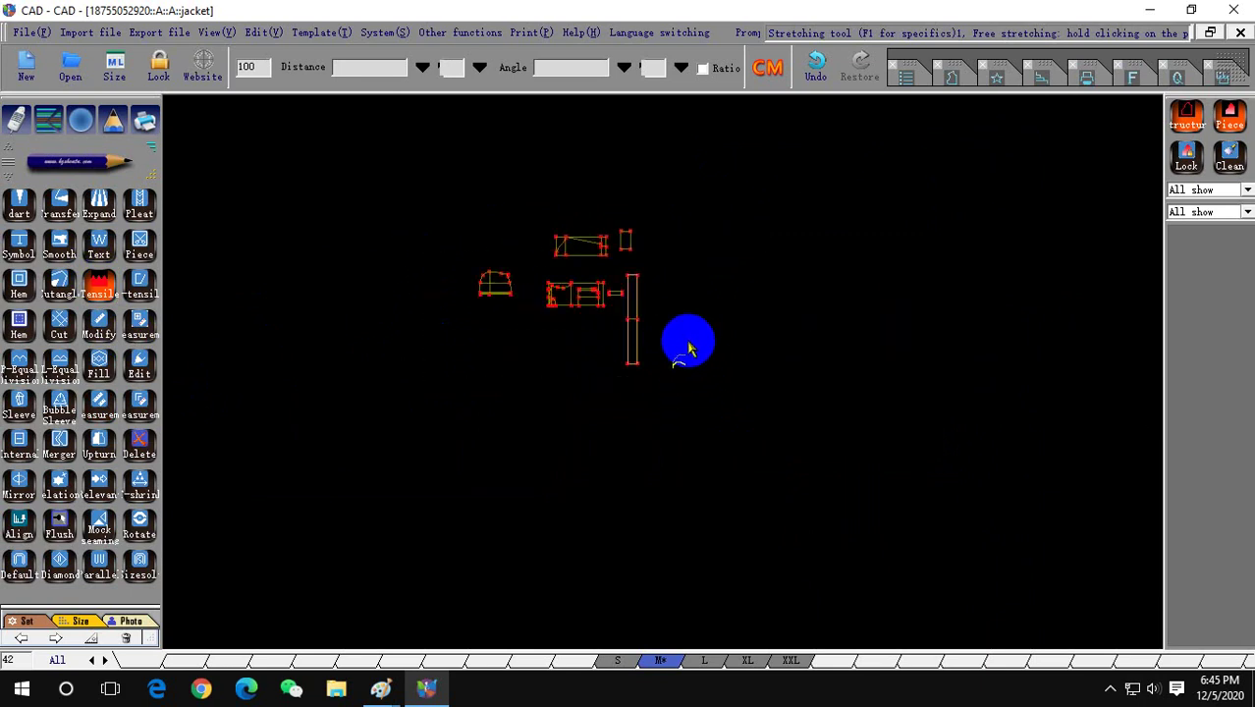
{"action": "left_click", "coordinate": [726, 273]}
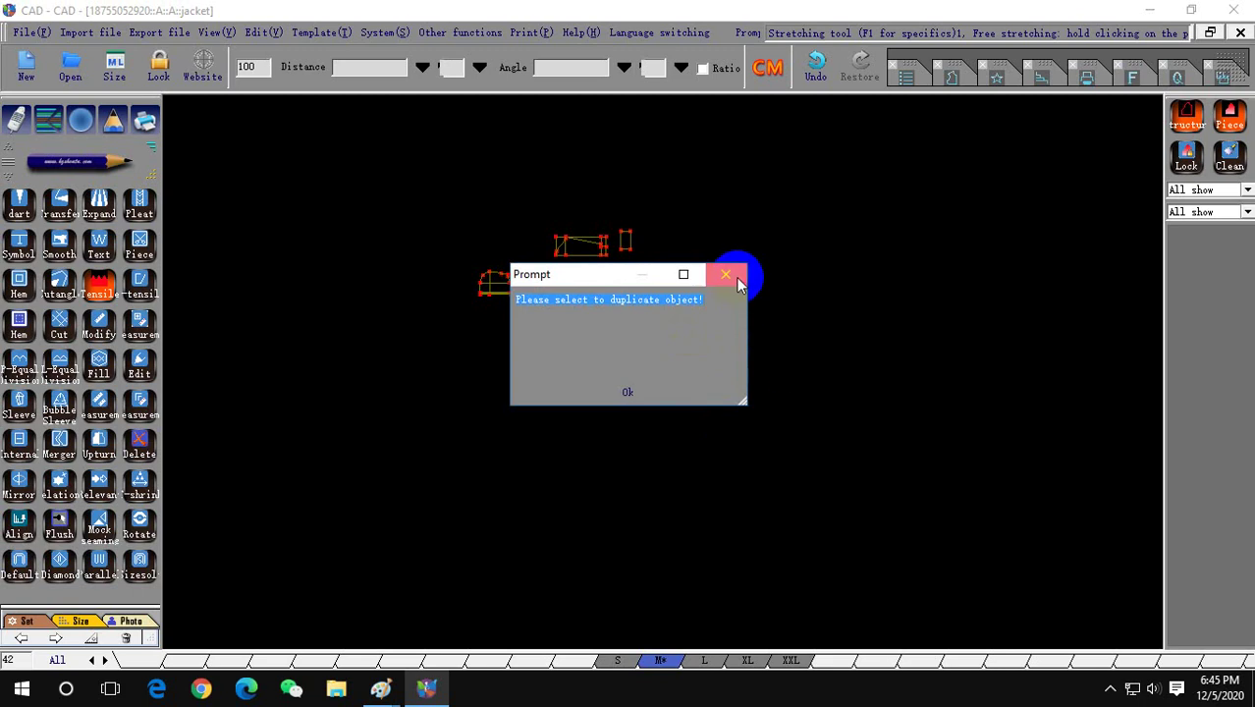
{"action": "right_click", "coordinate": [432, 254]}
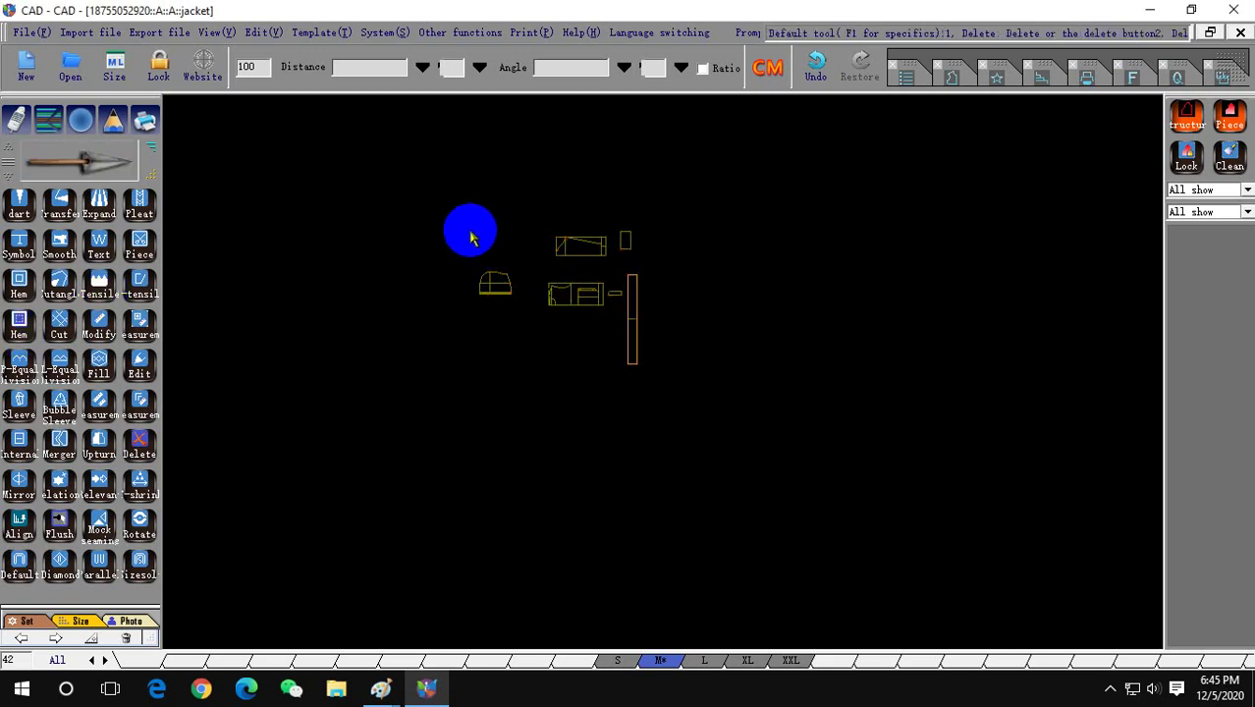
{"action": "left_click_drag", "start_coordinate": [467, 194], "coordinate": [680, 381]}
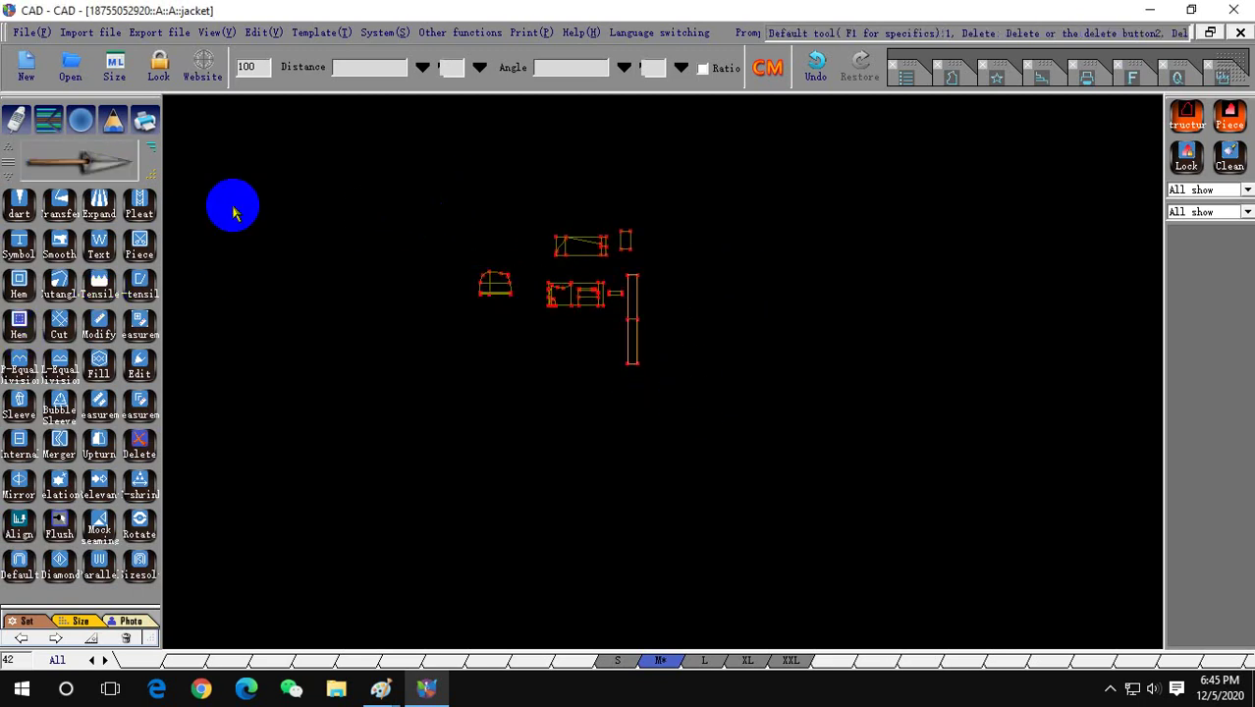
{"action": "left_click", "coordinate": [535, 208]}
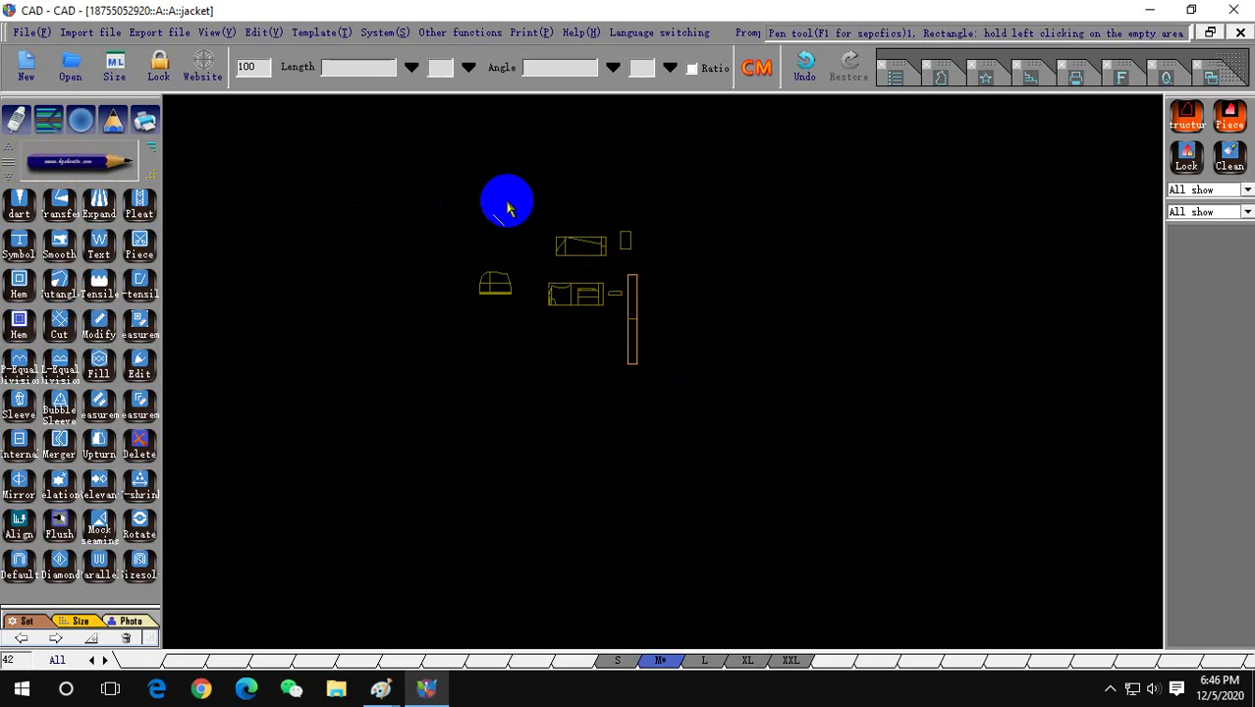
Box-select every pattern piece to copy, then select the original left group.
{"action": "mouse_move", "coordinate": [428, 177]}
{"action": "left_mouse_down"}
{"action": "mouse_move", "coordinate": [727, 435]}
{"action": "mouse_move", "coordinate": [764, 319]}
{"action": "left_mouse_up"}
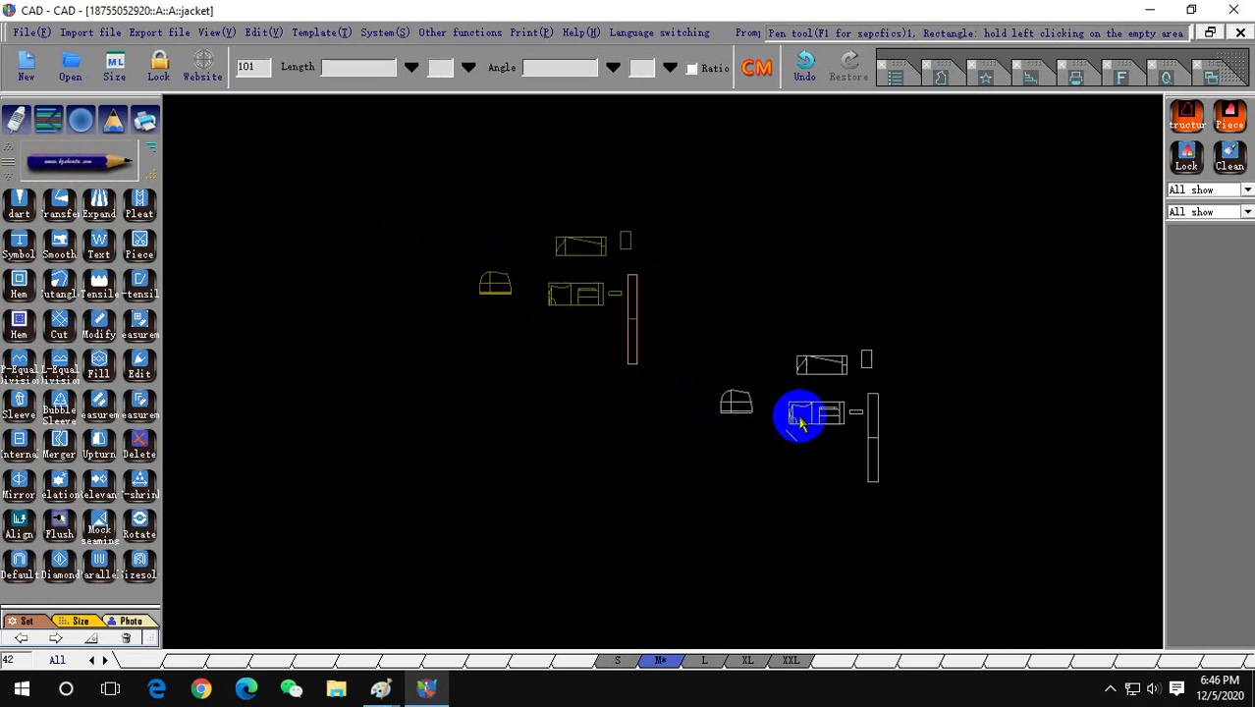
{"action": "scroll", "coordinate": [628, 343], "scroll_direction": "down", "scroll_amount": 3}
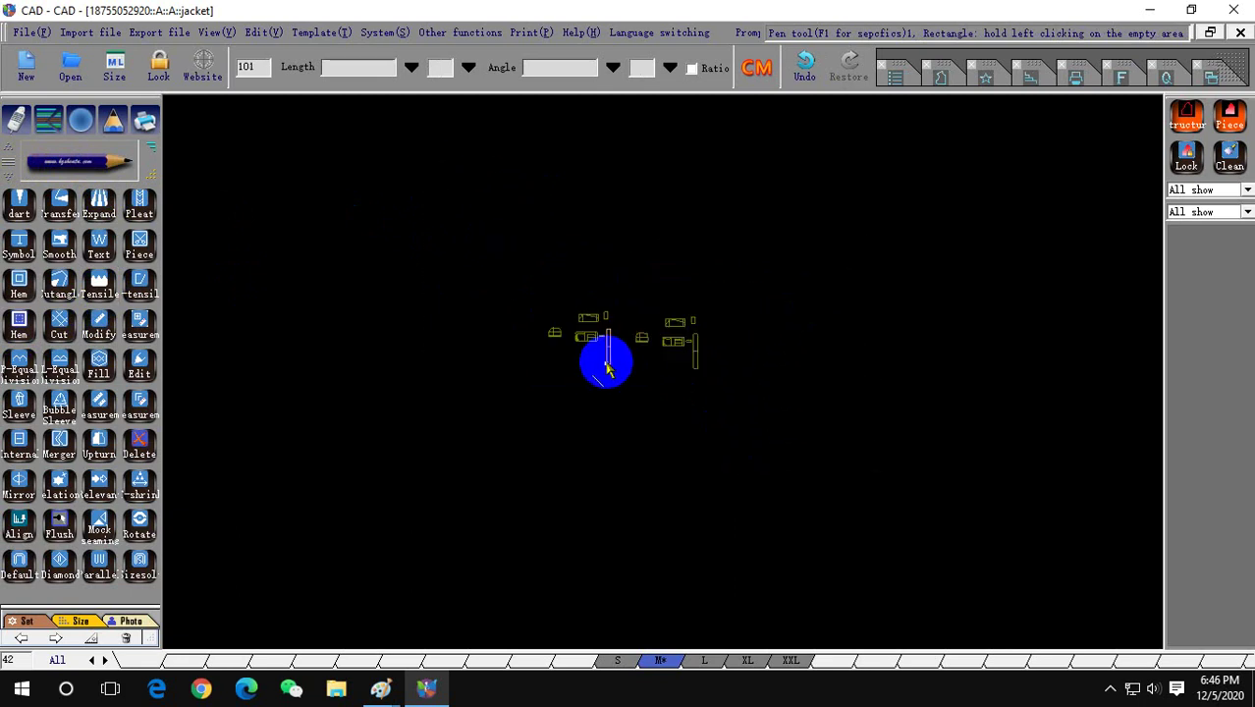
{"action": "scroll", "coordinate": [688, 339], "scroll_direction": "up", "scroll_amount": 3}
{"action": "scroll", "coordinate": [511, 325], "scroll_direction": "up", "scroll_amount": 2}
{"action": "scroll", "coordinate": [533, 324], "scroll_direction": "down", "scroll_amount": 2}
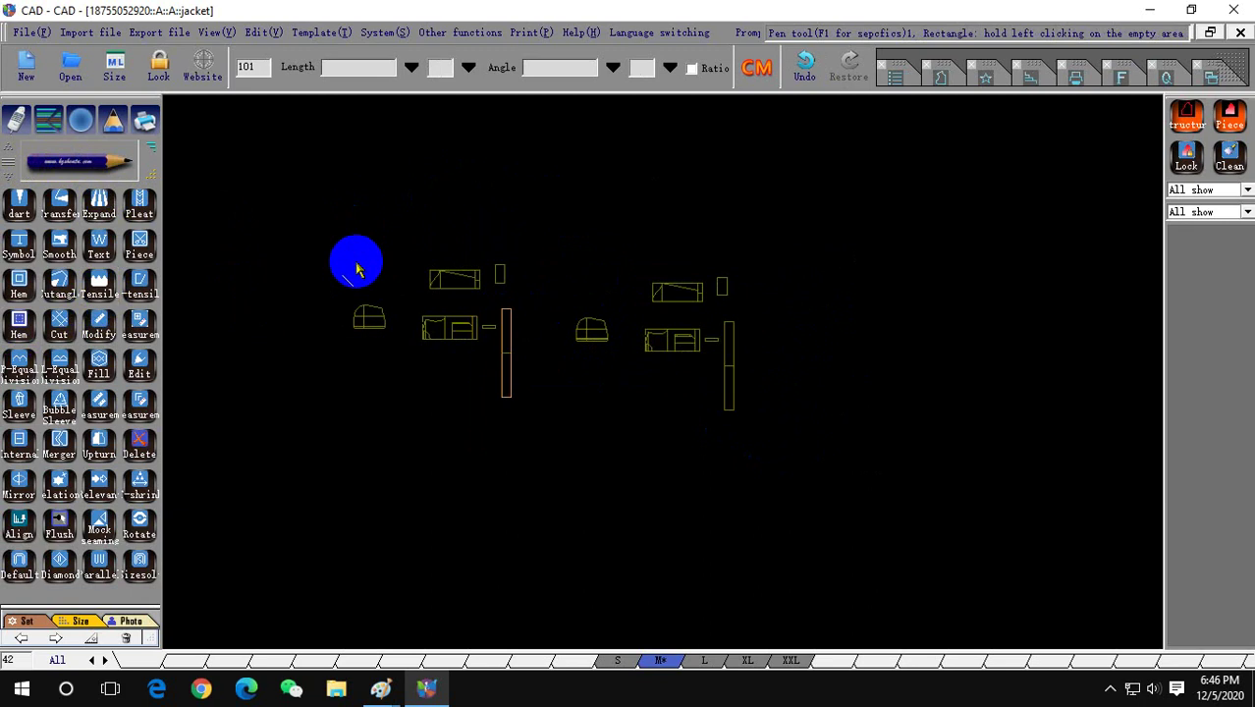
{"action": "left_click_drag", "start_coordinate": [308, 238], "coordinate": [525, 447]}
Delete the original left group of pattern pieces.
{"action": "key", "text": "Delete"}
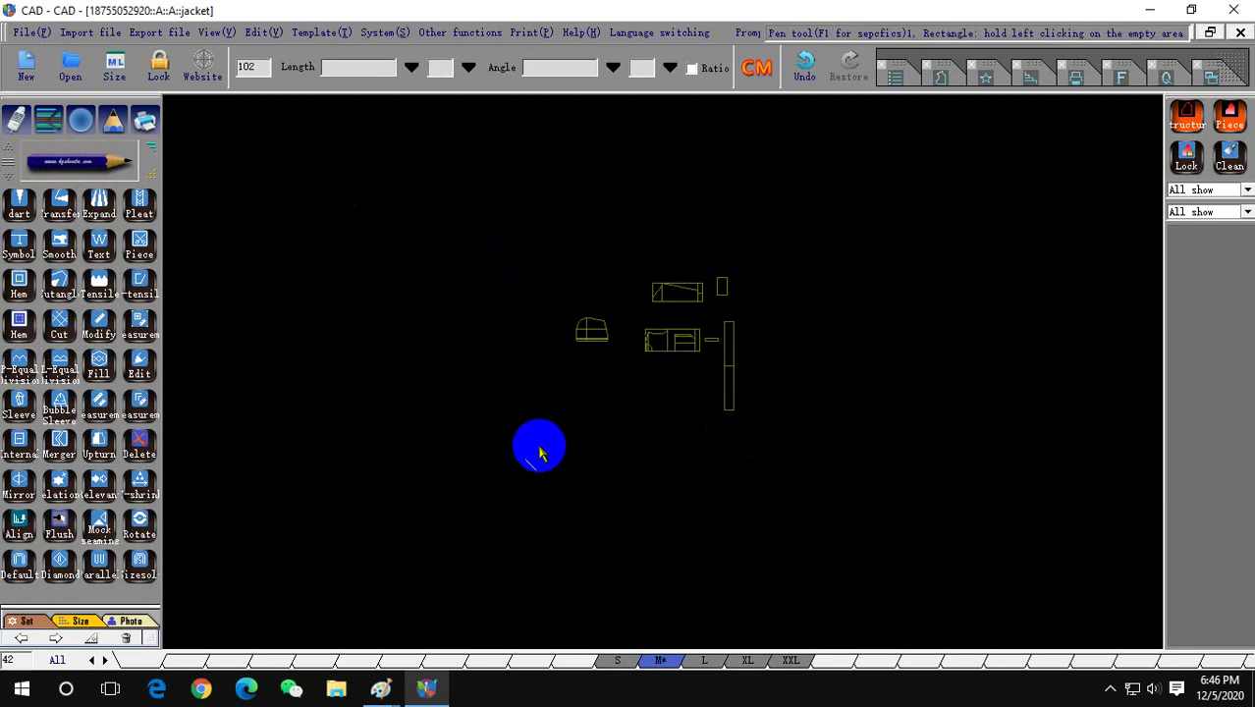
{"action": "scroll", "coordinate": [700, 289], "scroll_direction": "up", "scroll_amount": 1}
{"action": "scroll", "coordinate": [708, 288], "scroll_direction": "up", "scroll_amount": 1}
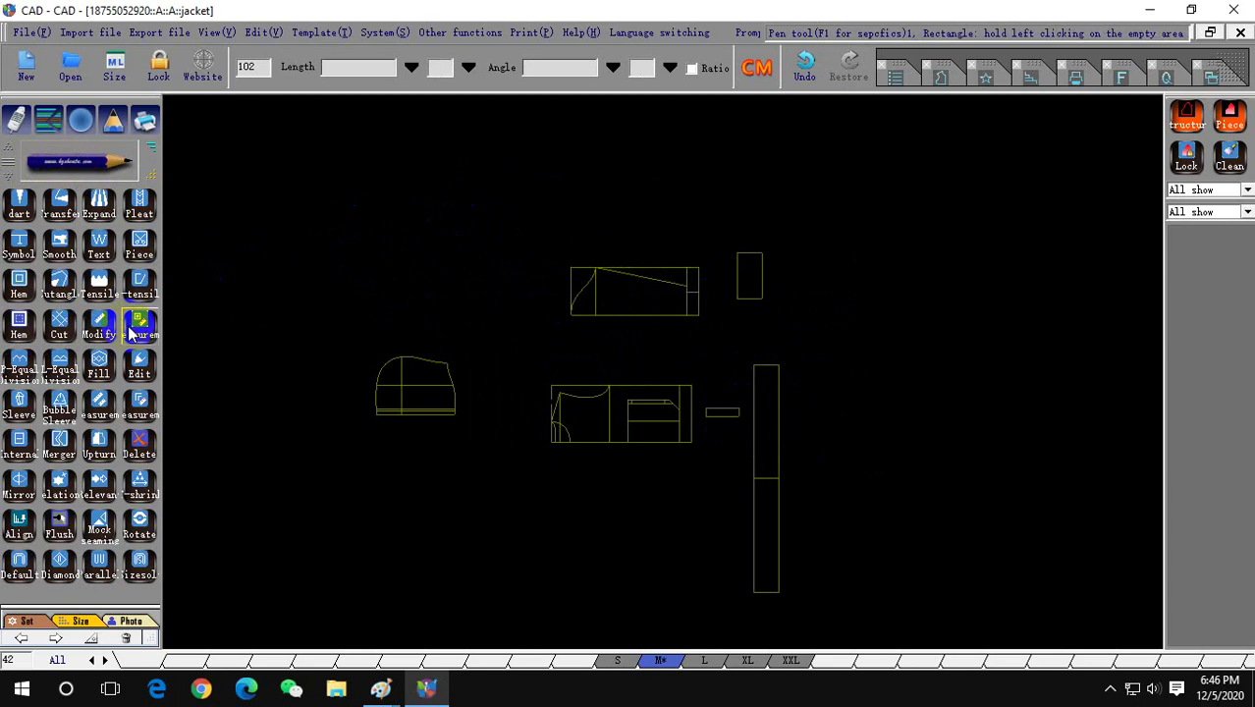
{"action": "scroll", "coordinate": [383, 324], "scroll_direction": "down", "scroll_amount": 1}
{"action": "scroll", "coordinate": [412, 334], "scroll_direction": "up", "scroll_amount": 1}
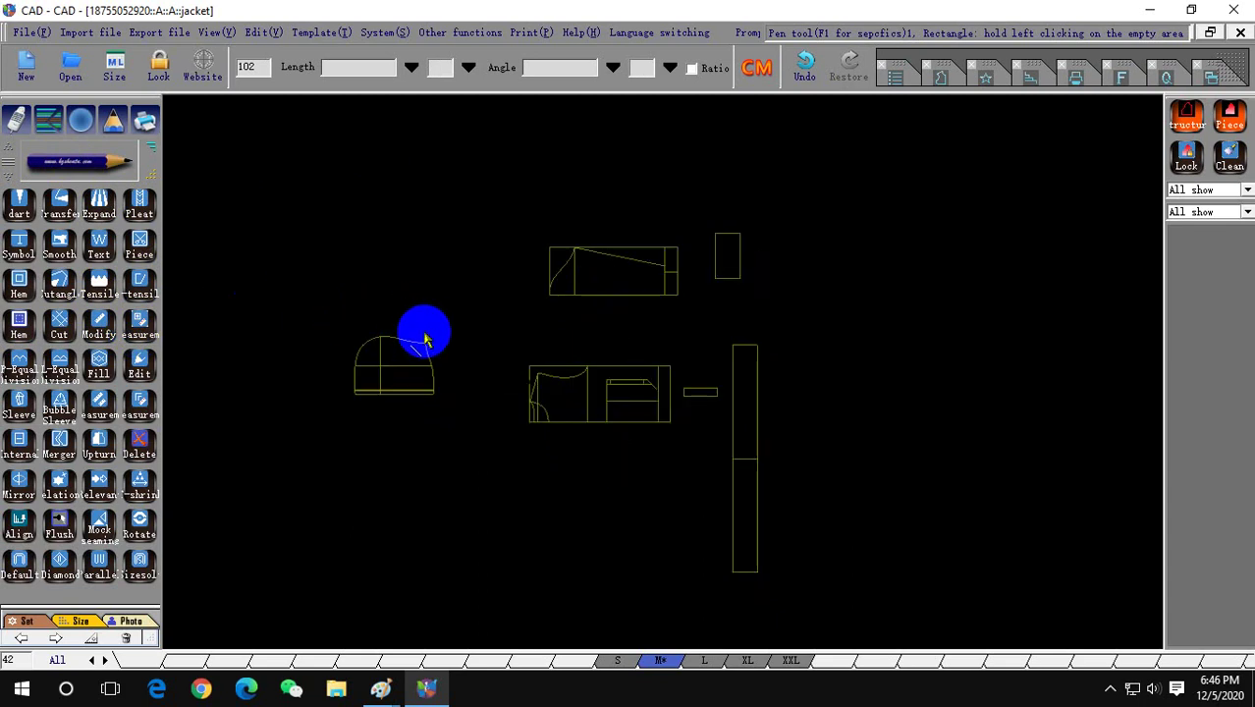
{"action": "scroll", "coordinate": [456, 343], "scroll_direction": "down", "scroll_amount": 1}
{"action": "scroll", "coordinate": [461, 345], "scroll_direction": "up", "scroll_amount": 1}
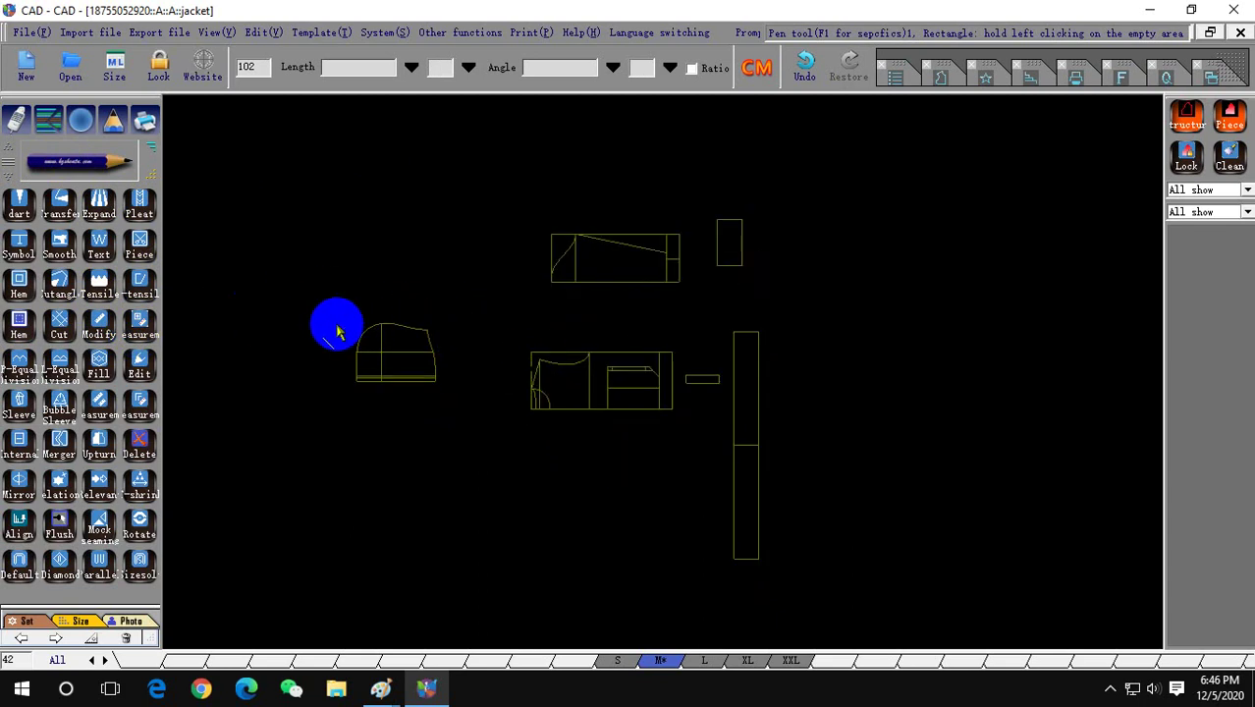
Copy the sleeve piece and place the copy beside the first sleeve.
{"action": "left_click_drag", "start_coordinate": [304, 301], "coordinate": [397, 371]}
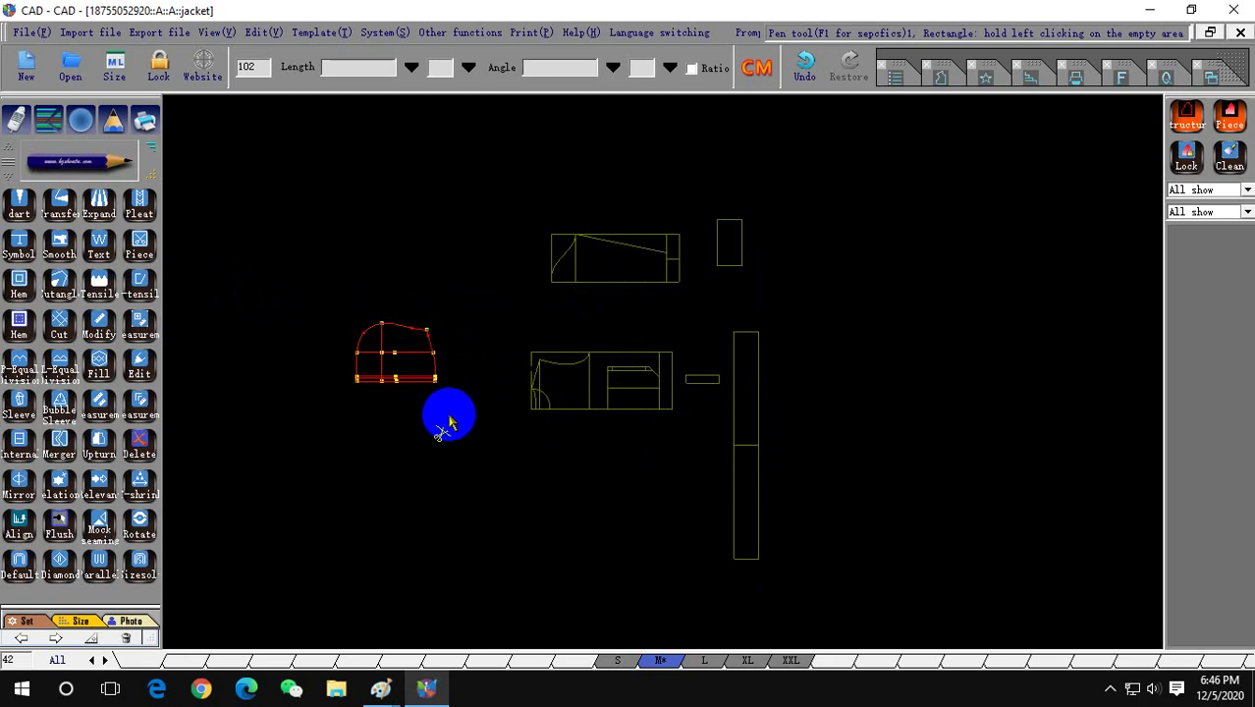
{"action": "key", "text": "ctrl+c"}
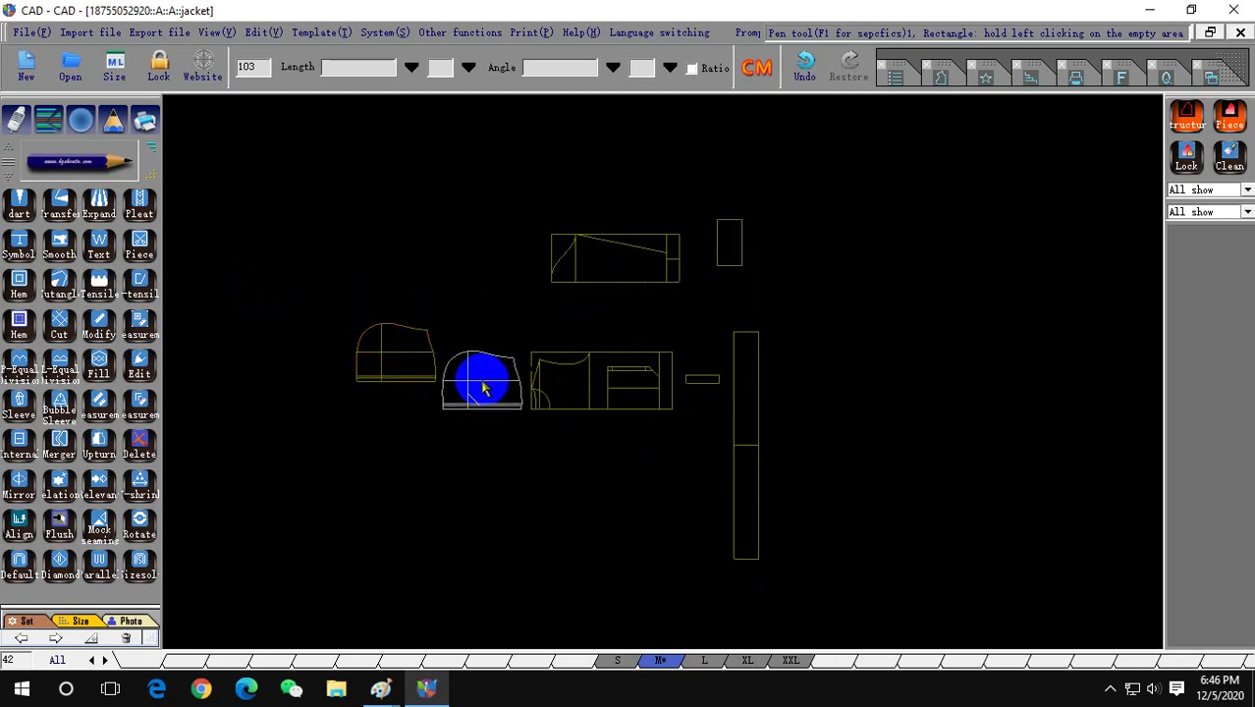
{"action": "left_click", "coordinate": [484, 387]}
Move the upper rectangle toward the body, the small strip beneath it, the long strip alongside.
{"action": "left_click_drag", "start_coordinate": [519, 176], "coordinate": [696, 282]}
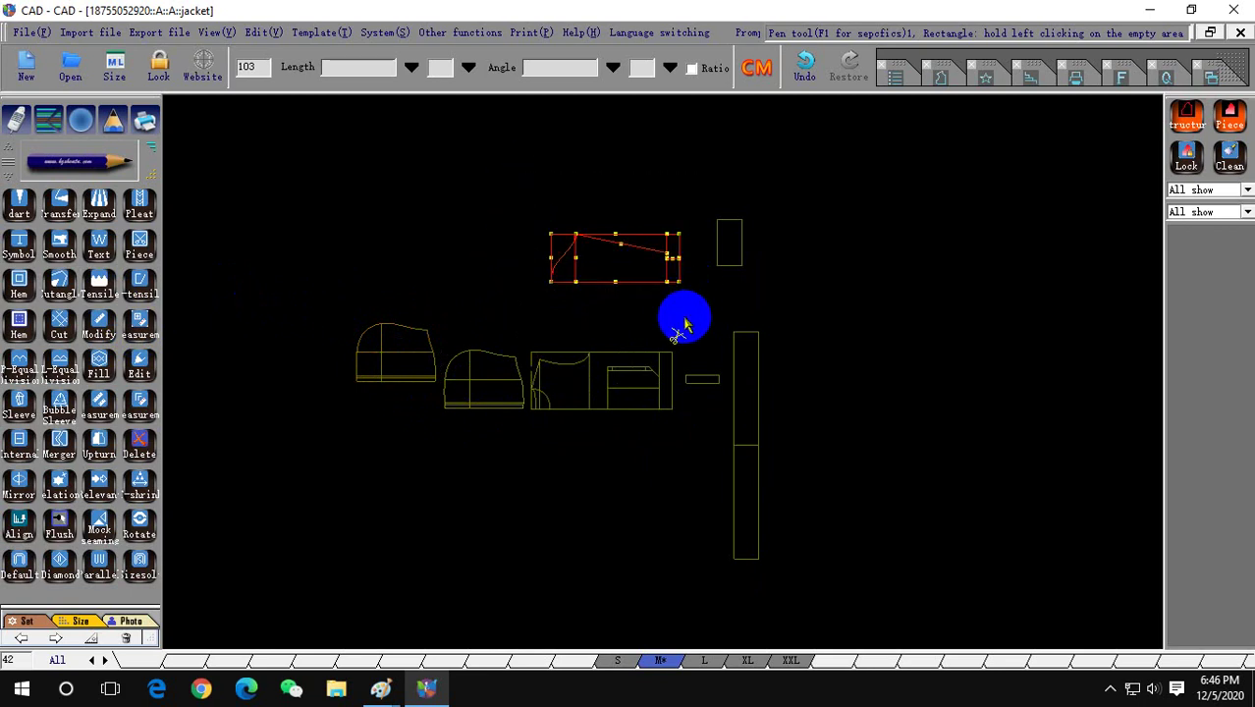
{"action": "left_click", "coordinate": [95, 167]}
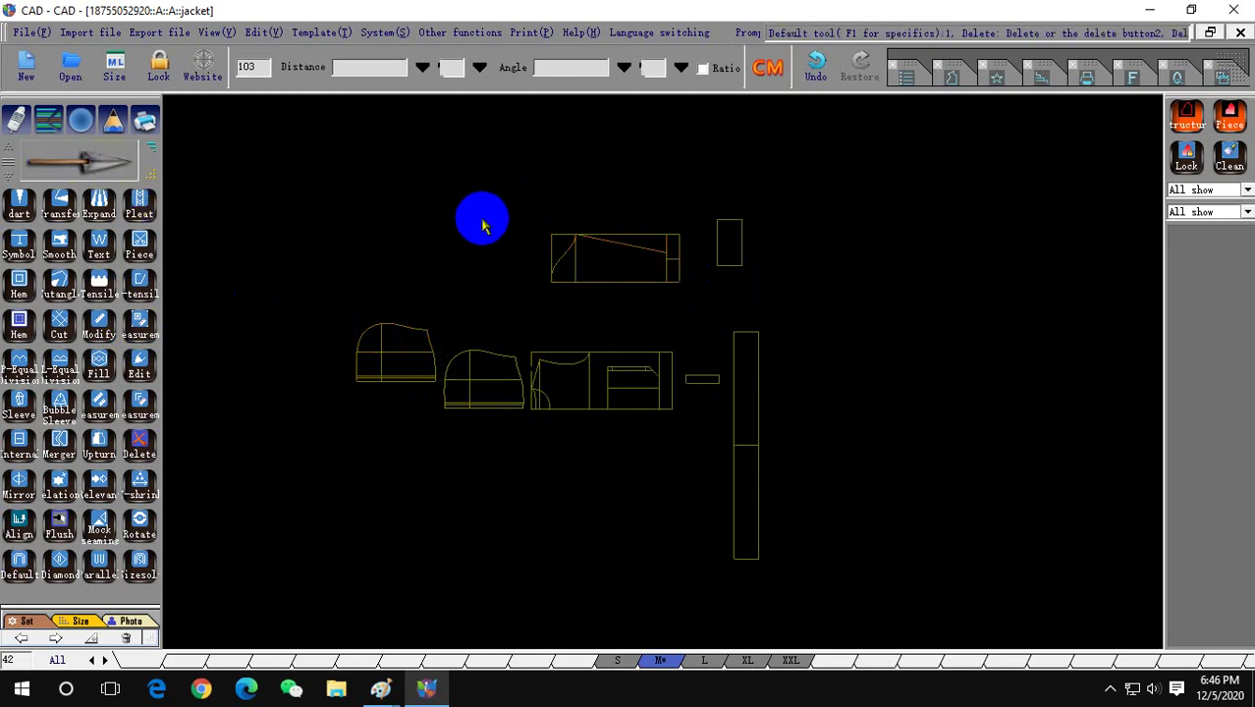
{"action": "mouse_move", "coordinate": [482, 221]}
{"action": "left_mouse_down"}
{"action": "mouse_move", "coordinate": [678, 297]}
{"action": "mouse_move", "coordinate": [671, 332]}
{"action": "left_mouse_up"}
{"action": "mouse_move", "coordinate": [707, 204]}
{"action": "left_mouse_down"}
{"action": "mouse_move", "coordinate": [756, 293]}
{"action": "mouse_move", "coordinate": [719, 337]}
{"action": "left_mouse_up"}
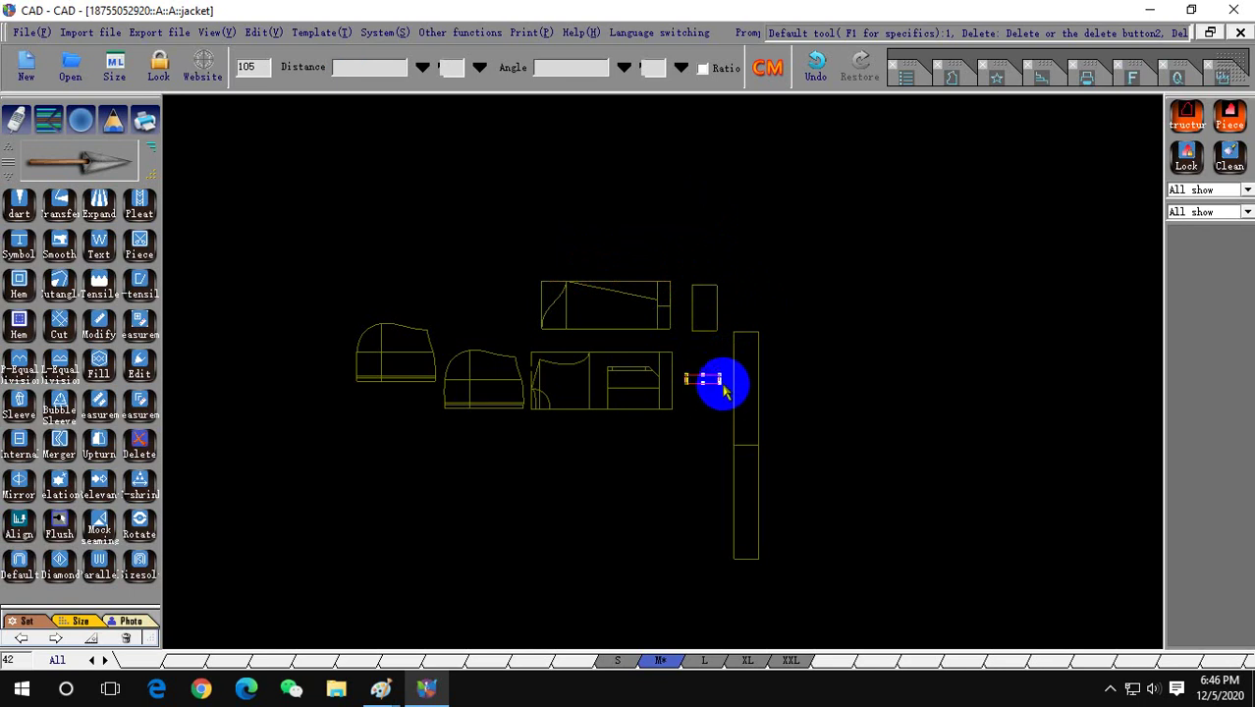
{"action": "left_click_drag", "start_coordinate": [723, 389], "coordinate": [661, 451]}
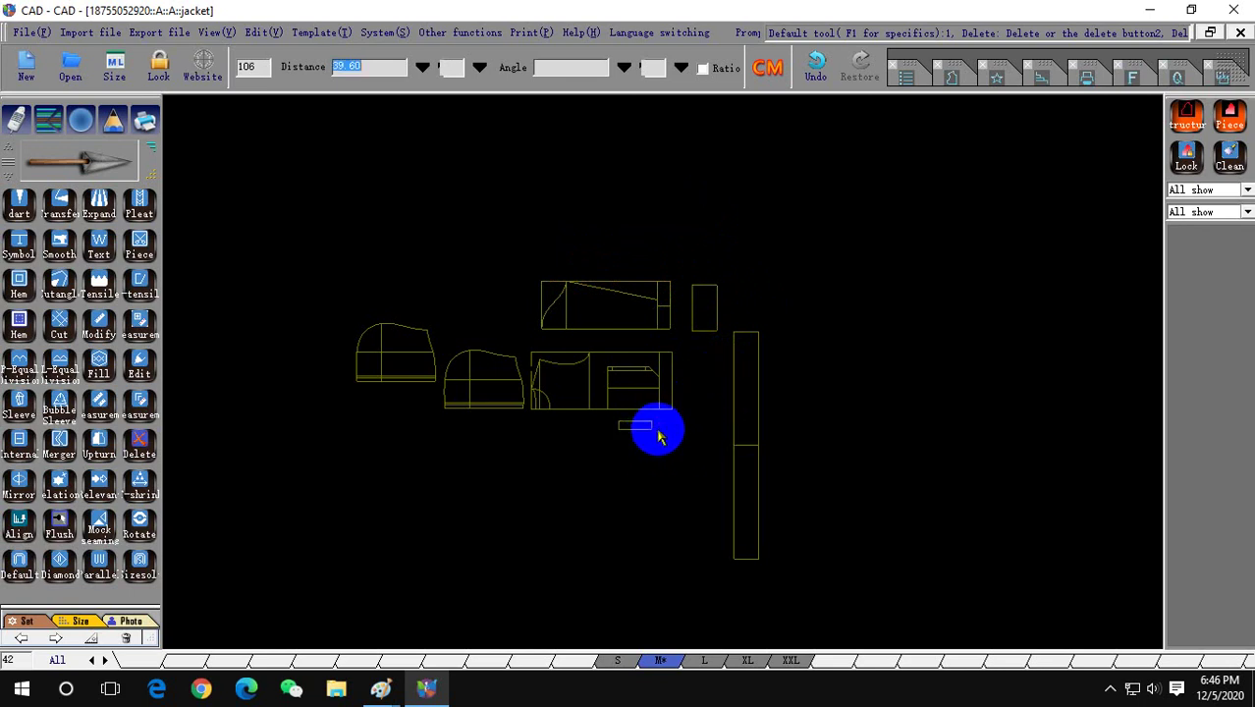
{"action": "mouse_move", "coordinate": [727, 322]}
{"action": "left_mouse_down"}
{"action": "mouse_move", "coordinate": [769, 572]}
{"action": "mouse_move", "coordinate": [714, 580]}
{"action": "left_mouse_up"}
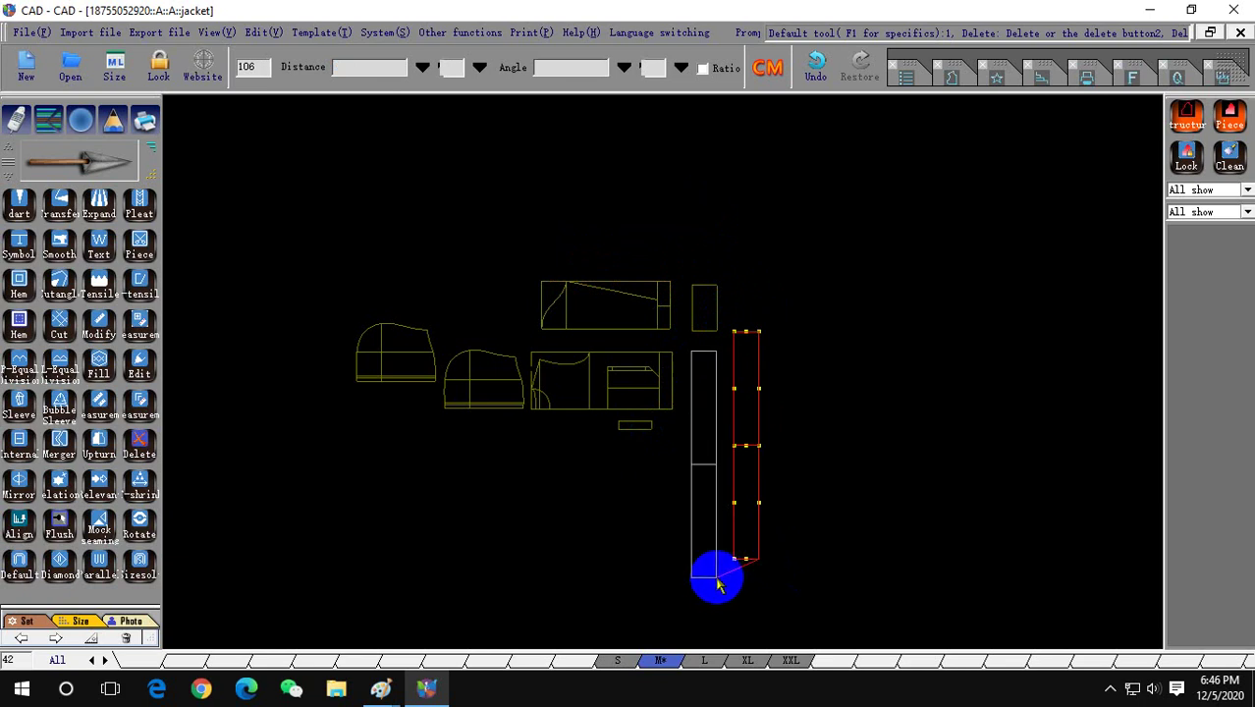
Box-select the left sleeve piece.
{"action": "left_click_drag", "start_coordinate": [308, 307], "coordinate": [425, 422]}
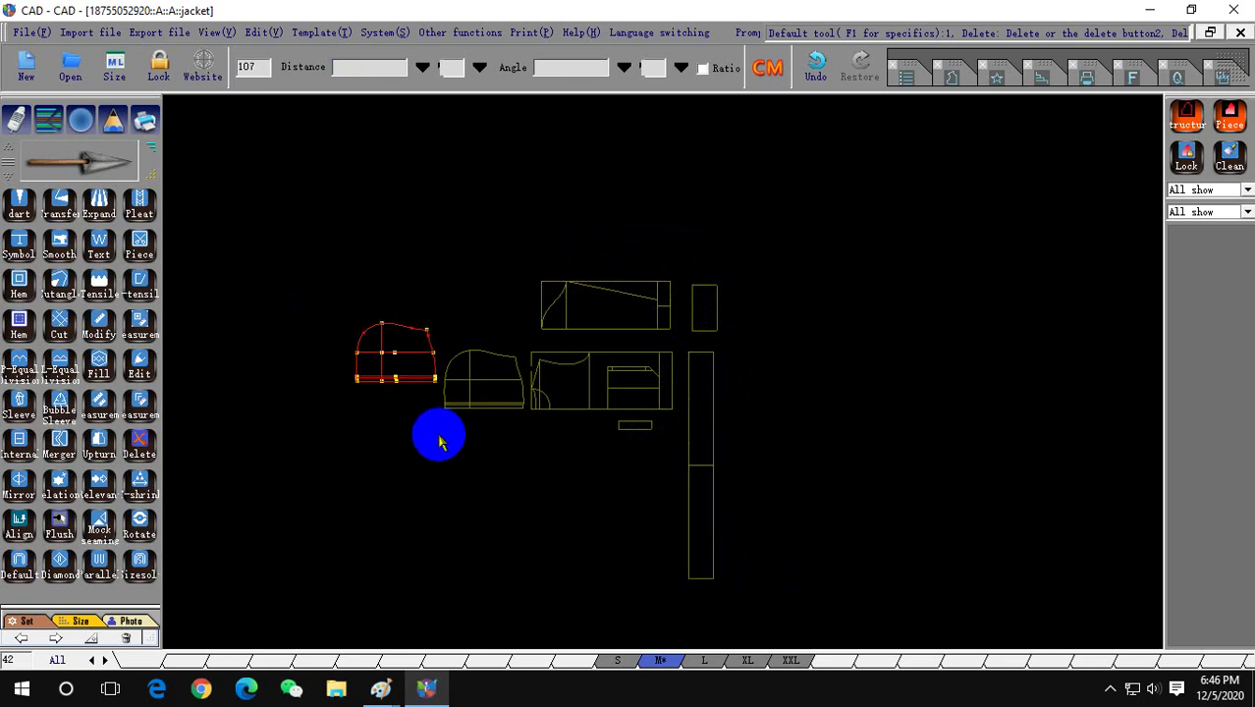
{"action": "scroll", "coordinate": [481, 358], "scroll_direction": "up", "scroll_amount": 2}
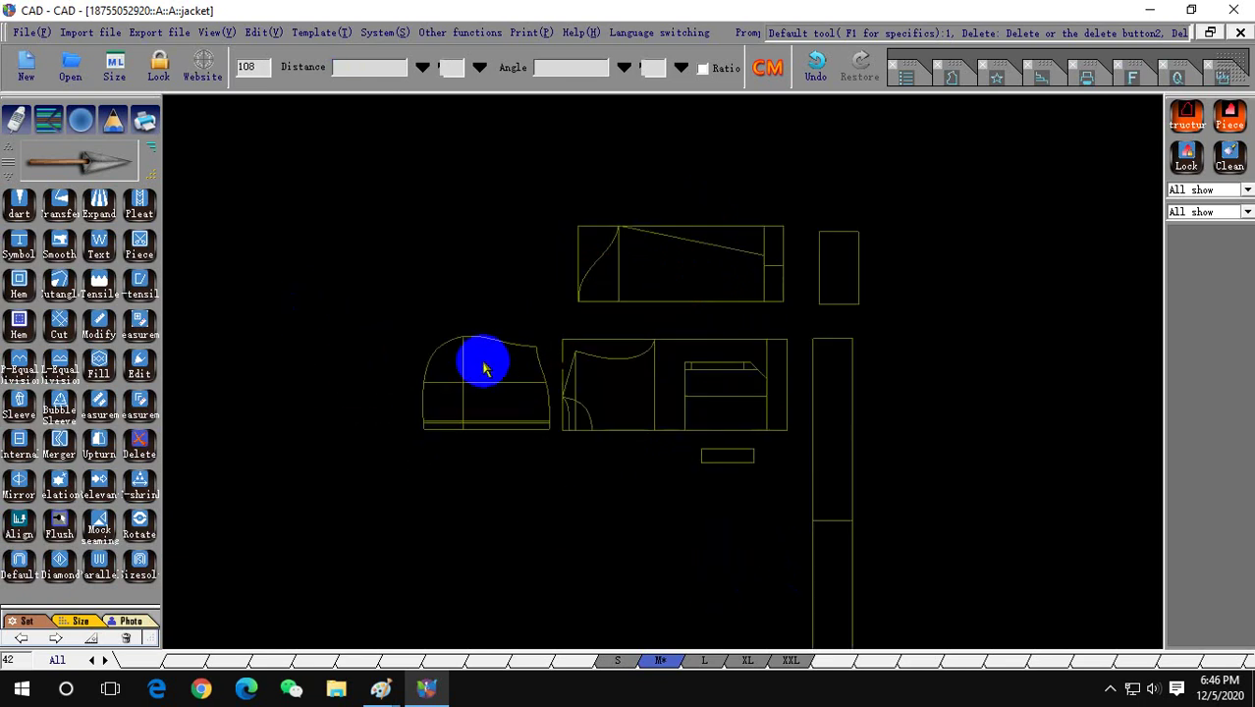
{"action": "scroll", "coordinate": [590, 313], "scroll_direction": "down", "scroll_amount": 1}
{"action": "scroll", "coordinate": [608, 285], "scroll_direction": "up", "scroll_amount": 1}
{"action": "scroll", "coordinate": [609, 285], "scroll_direction": "down", "scroll_amount": 2}
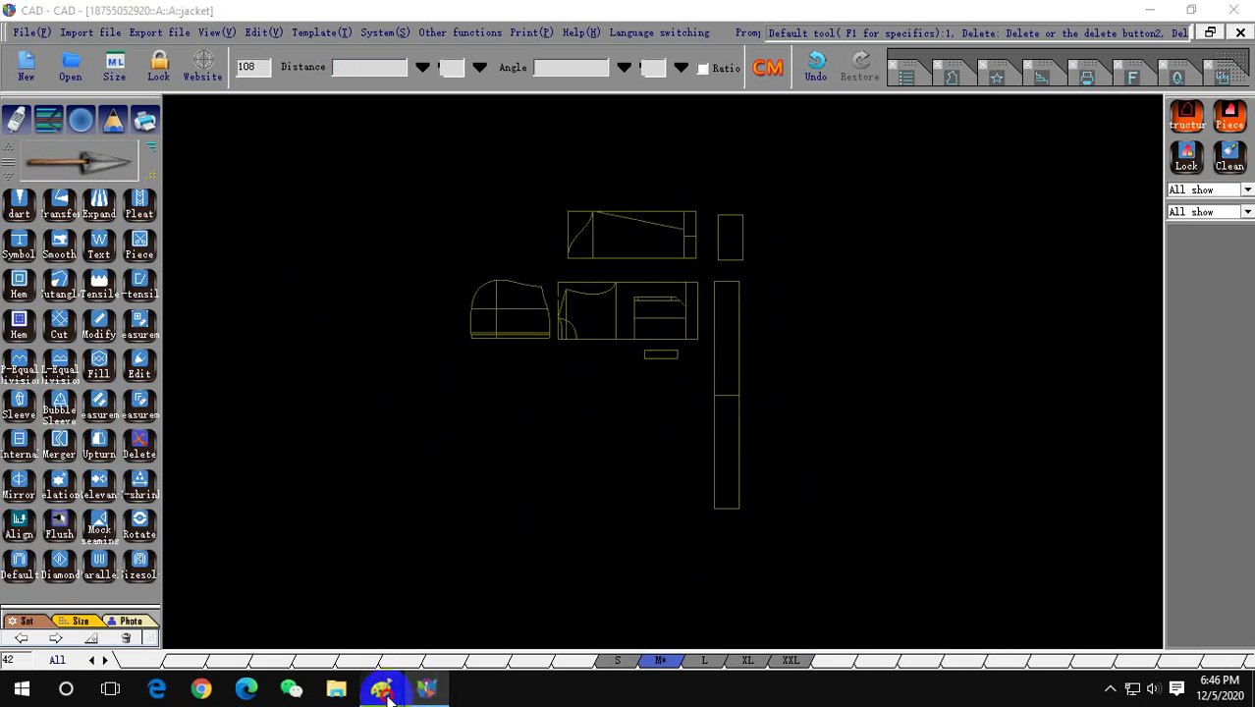
Bring up the handwritten measurements list in Paint and tick the hood length line in red.
{"action": "left_click", "coordinate": [285, 608]}
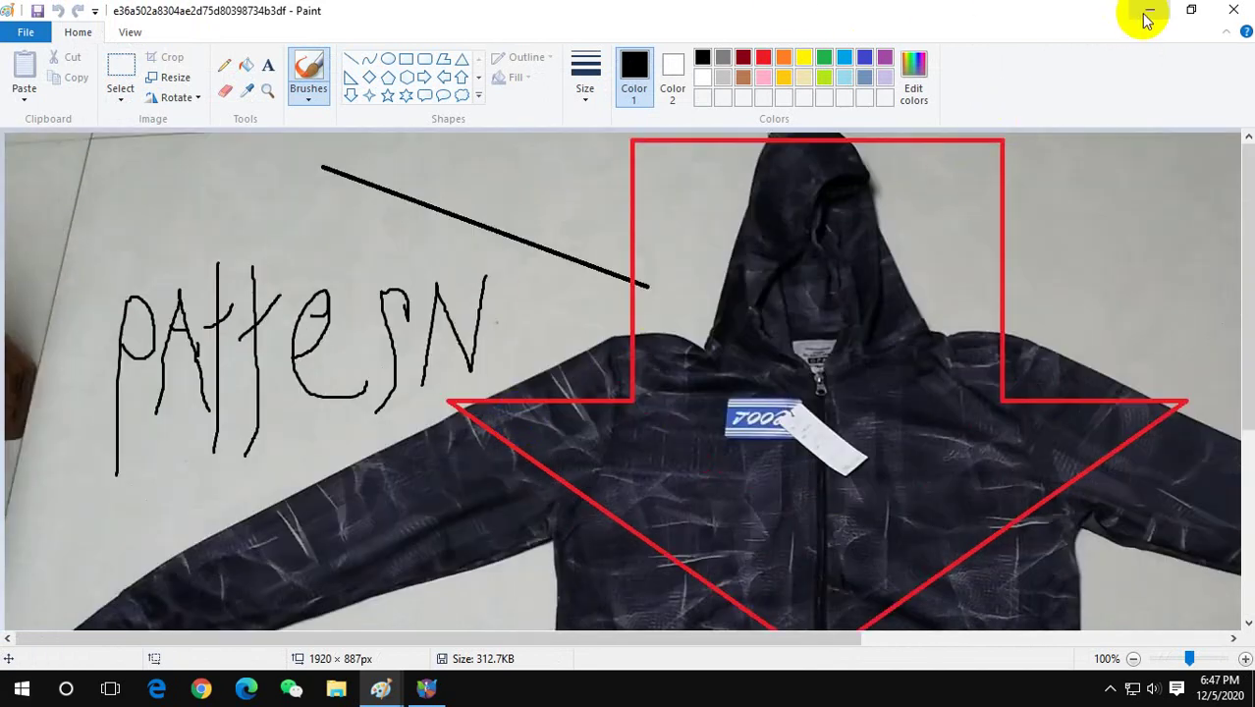
{"action": "left_click", "coordinate": [1150, 12]}
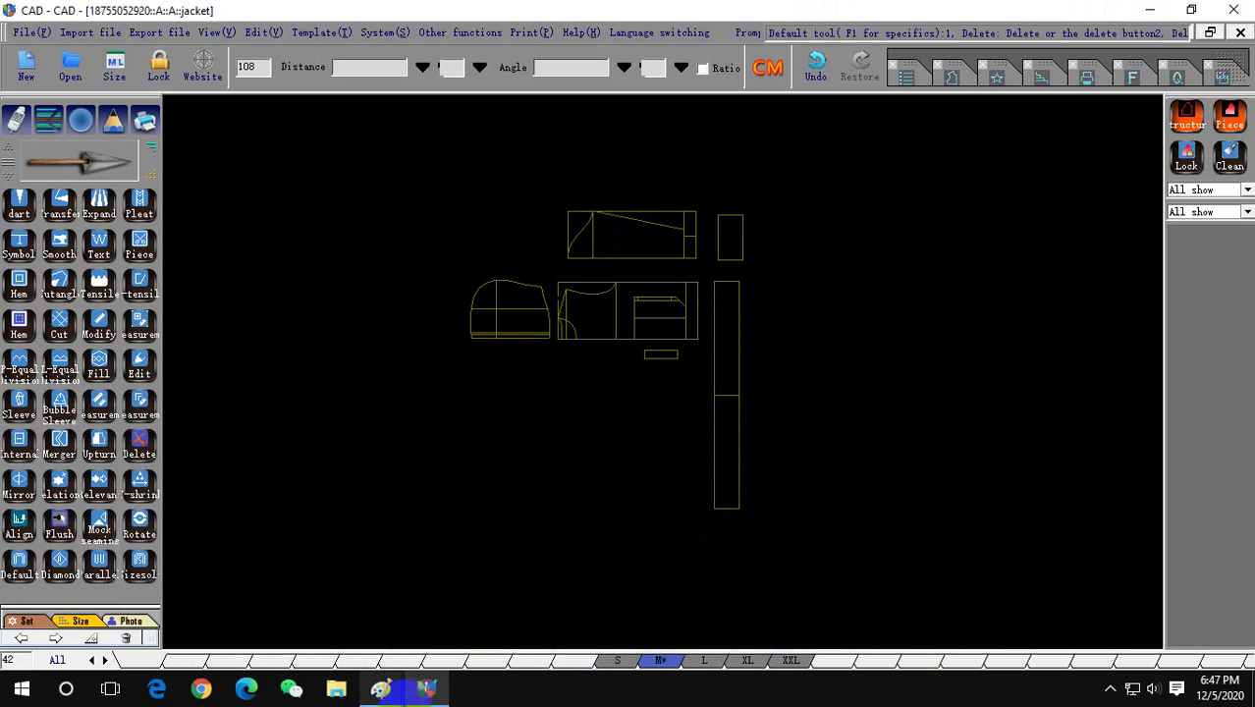
{"action": "mouse_move", "coordinate": [379, 688]}
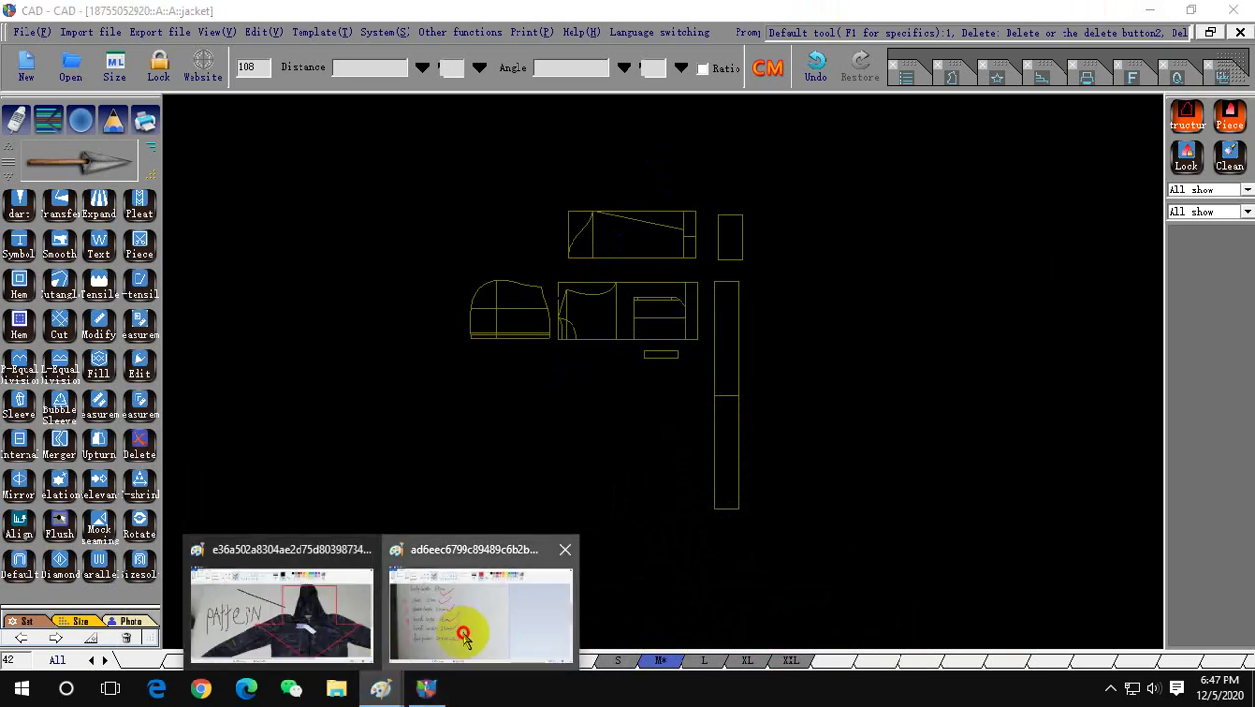
{"action": "left_click", "coordinate": [462, 638]}
{"action": "left_click_drag", "start_coordinate": [399, 375], "coordinate": [429, 378]}
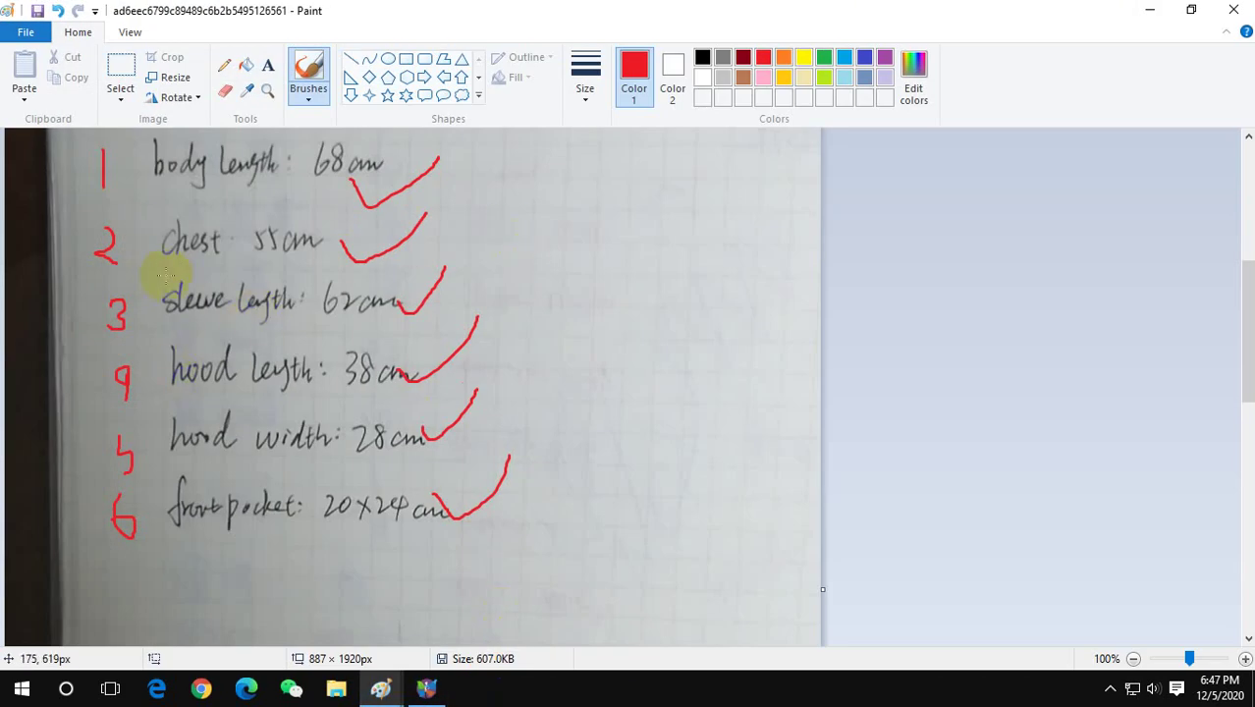
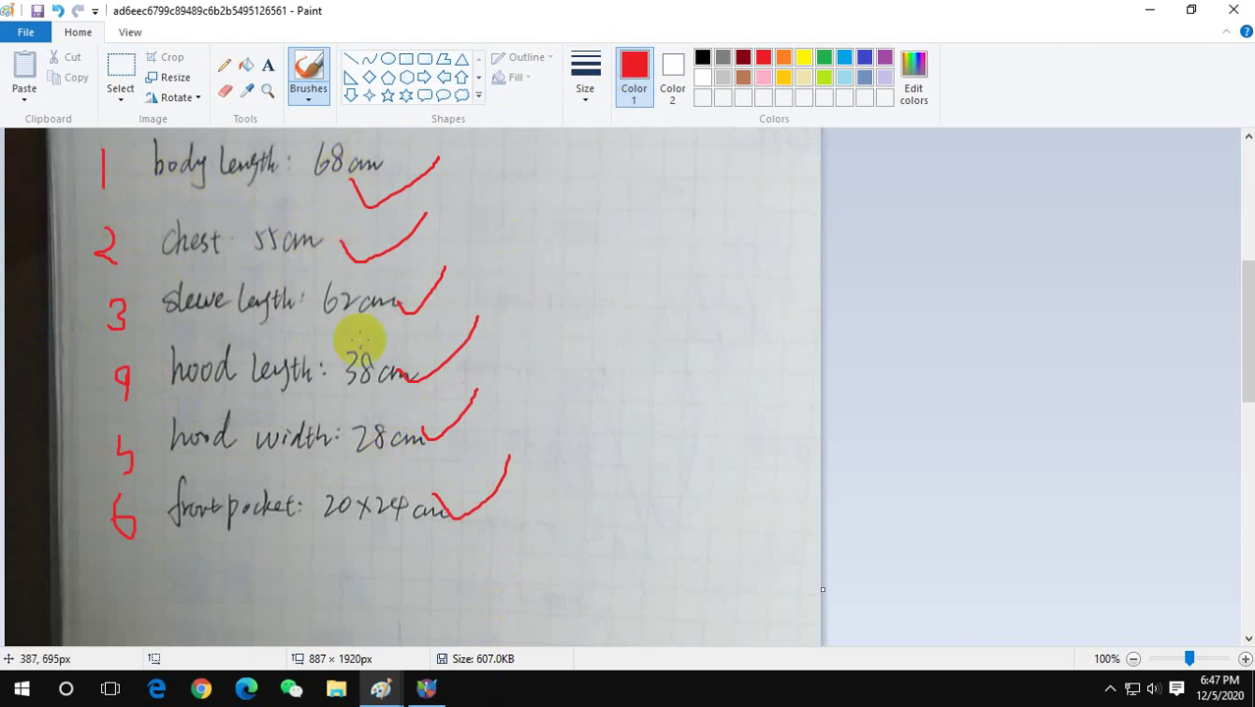
Minimize the Paint measurement list and zoom in on the jacket pattern pieces in CAD.
{"action": "left_click", "coordinate": [1193, 11]}
{"action": "left_click", "coordinate": [1060, 80]}
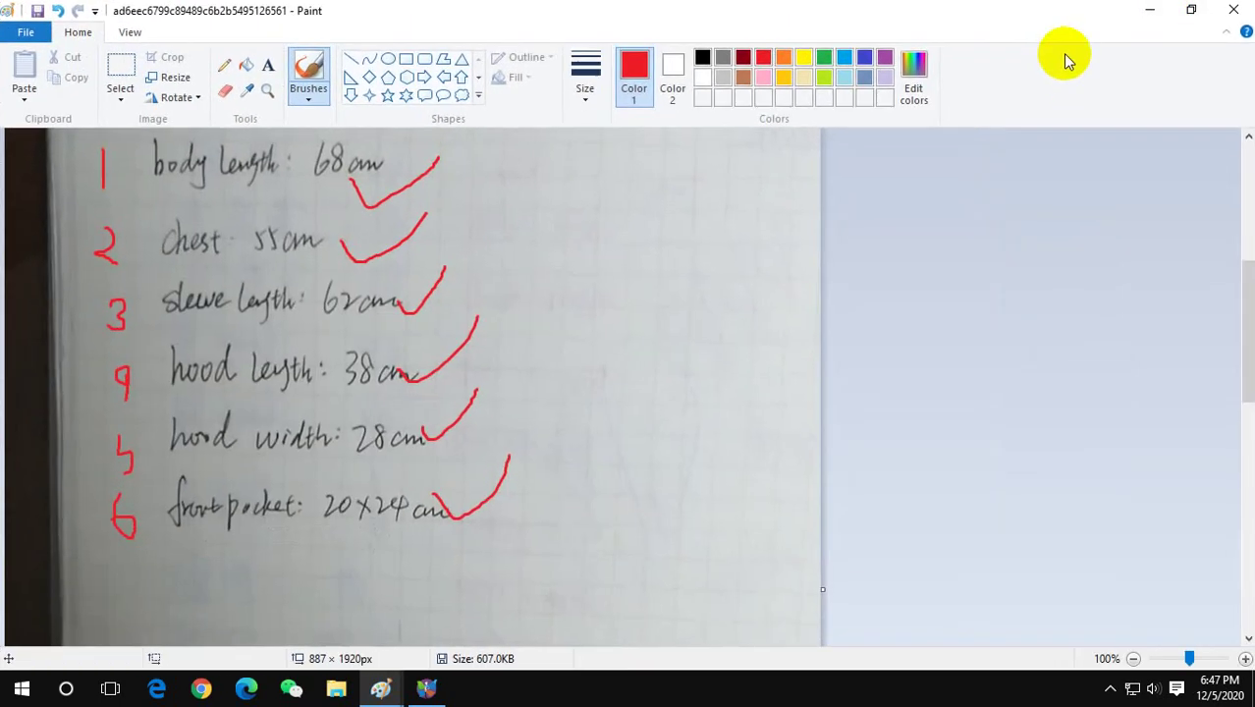
{"action": "left_click", "coordinate": [1142, 17]}
{"action": "scroll", "coordinate": [589, 319], "scroll_direction": "up", "scroll_amount": 2}
{"action": "scroll", "coordinate": [589, 319], "scroll_direction": "up", "scroll_amount": 2}
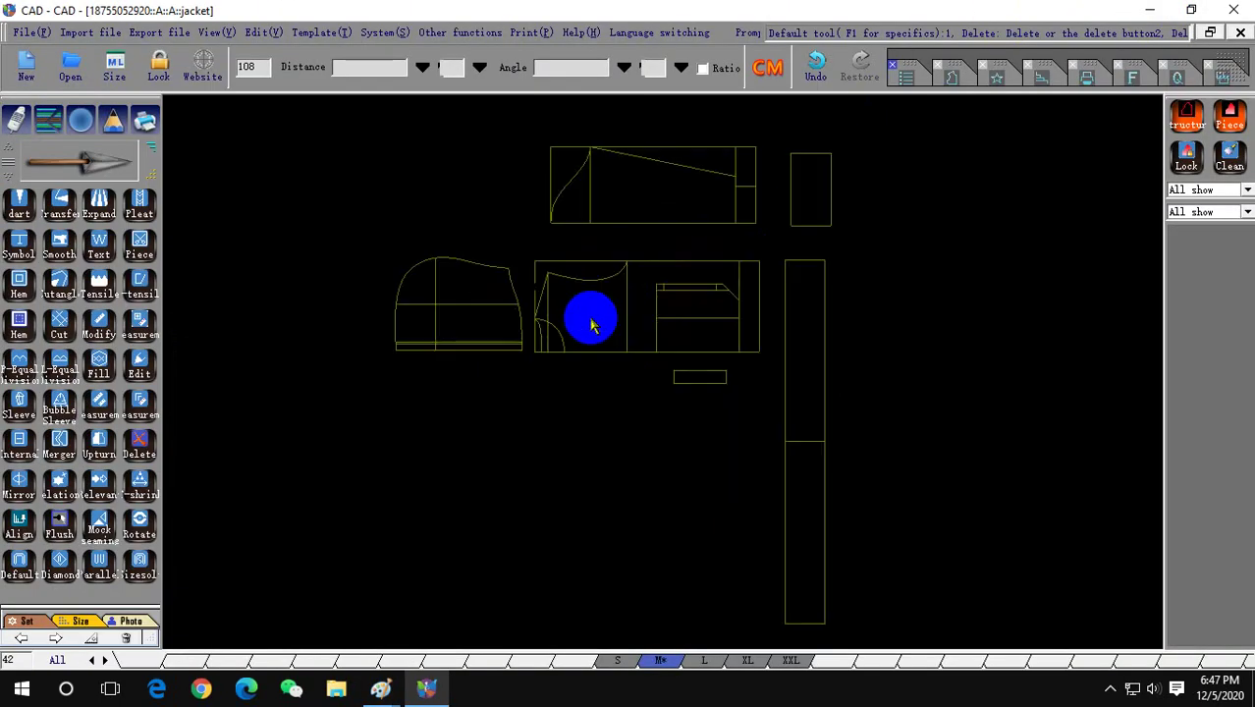
{"action": "scroll", "coordinate": [650, 297], "scroll_direction": "down", "scroll_amount": 2}
{"action": "scroll", "coordinate": [591, 296], "scroll_direction": "up", "scroll_amount": 2}
{"action": "scroll", "coordinate": [577, 283], "scroll_direction": "down", "scroll_amount": 2}
{"action": "scroll", "coordinate": [569, 290], "scroll_direction": "up", "scroll_amount": 2}
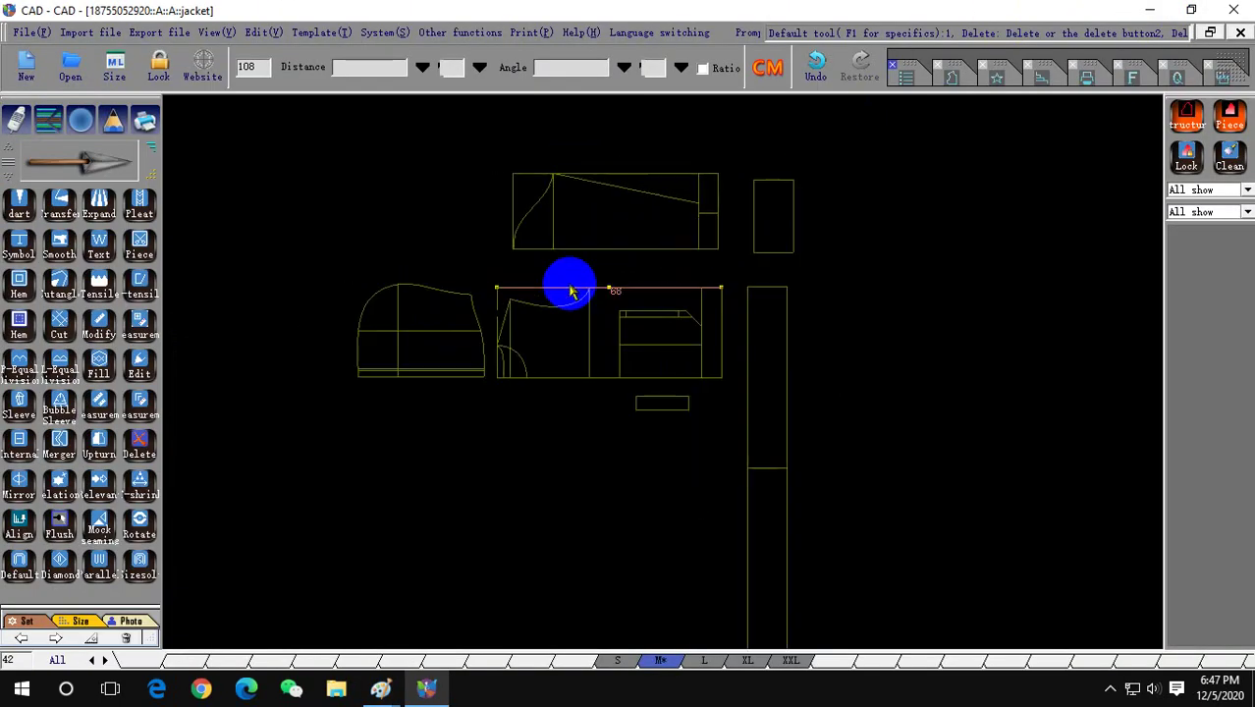